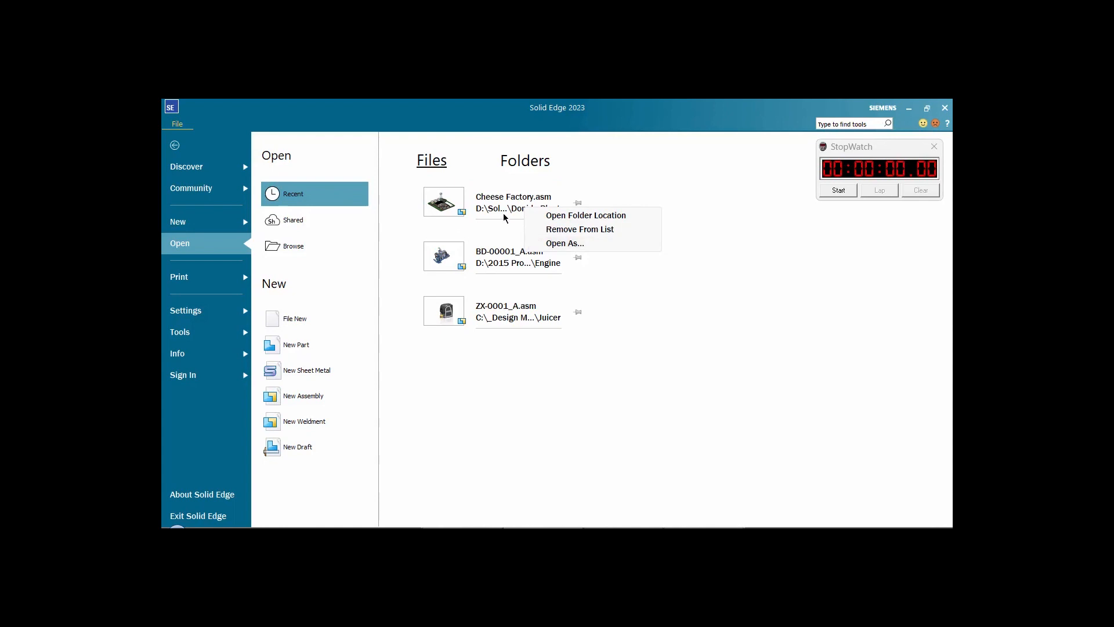
Open Cheese Factory.asm with Assembly Preview for large assemblies turned off, timing the load with the stopwatch.
{"action": "left_click", "coordinate": [567, 245]}
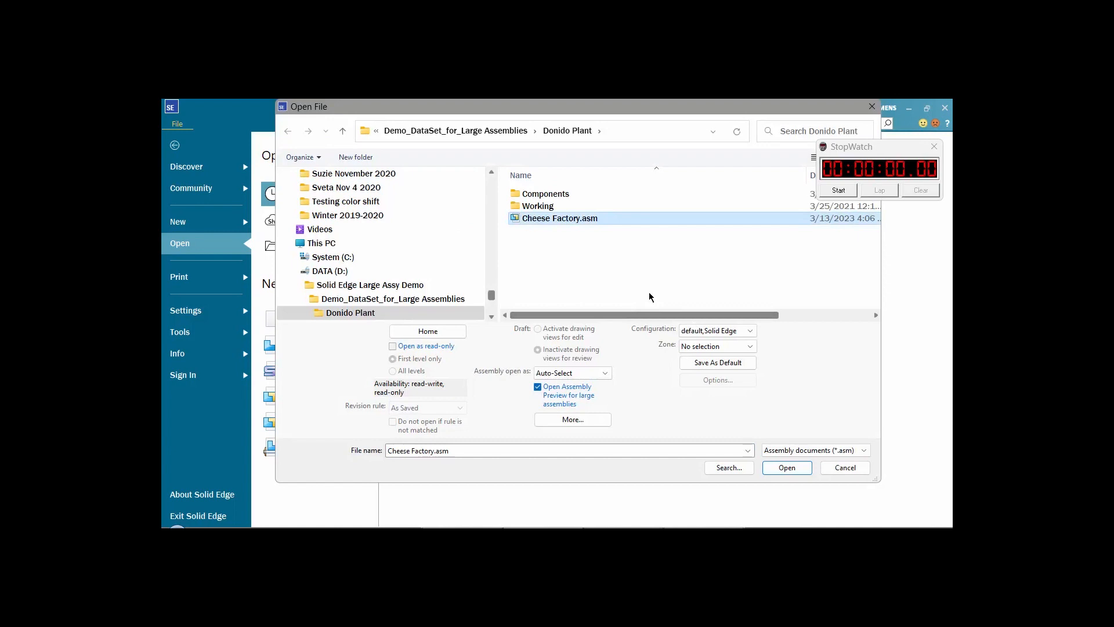
{"action": "left_click", "coordinate": [538, 388]}
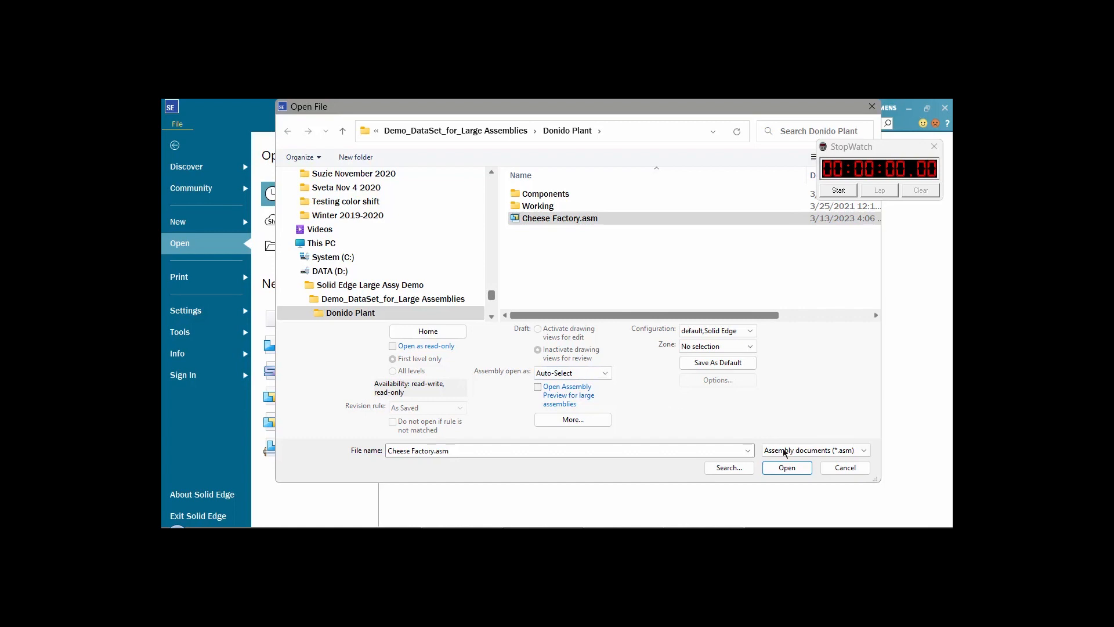
{"action": "left_click", "coordinate": [787, 467]}
{"action": "left_click", "coordinate": [839, 191]}
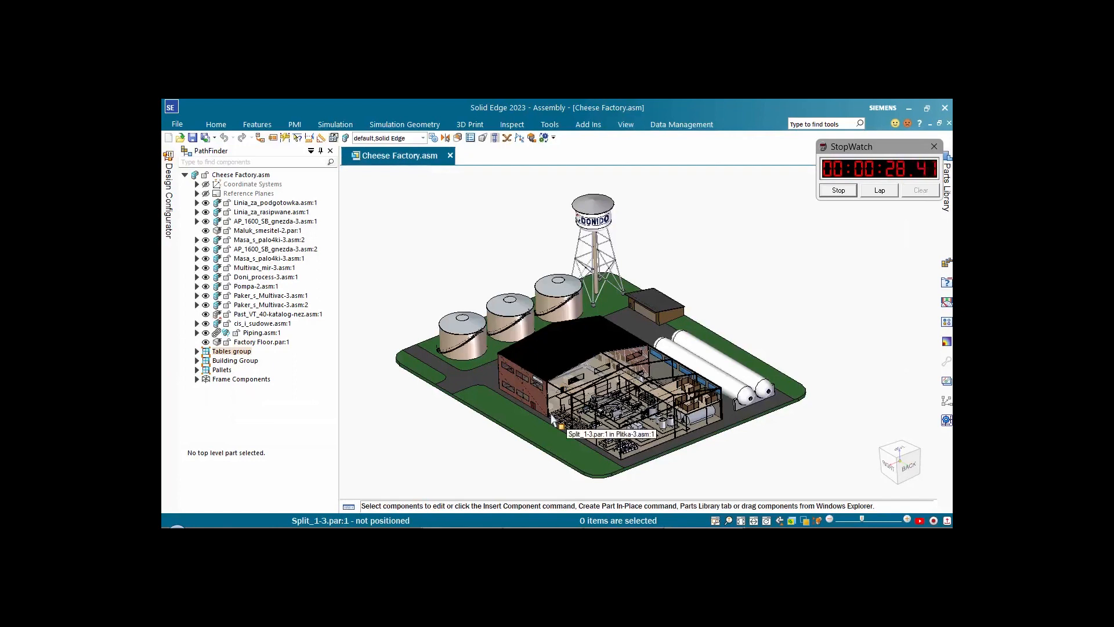
{"action": "left_click", "coordinate": [851, 194]}
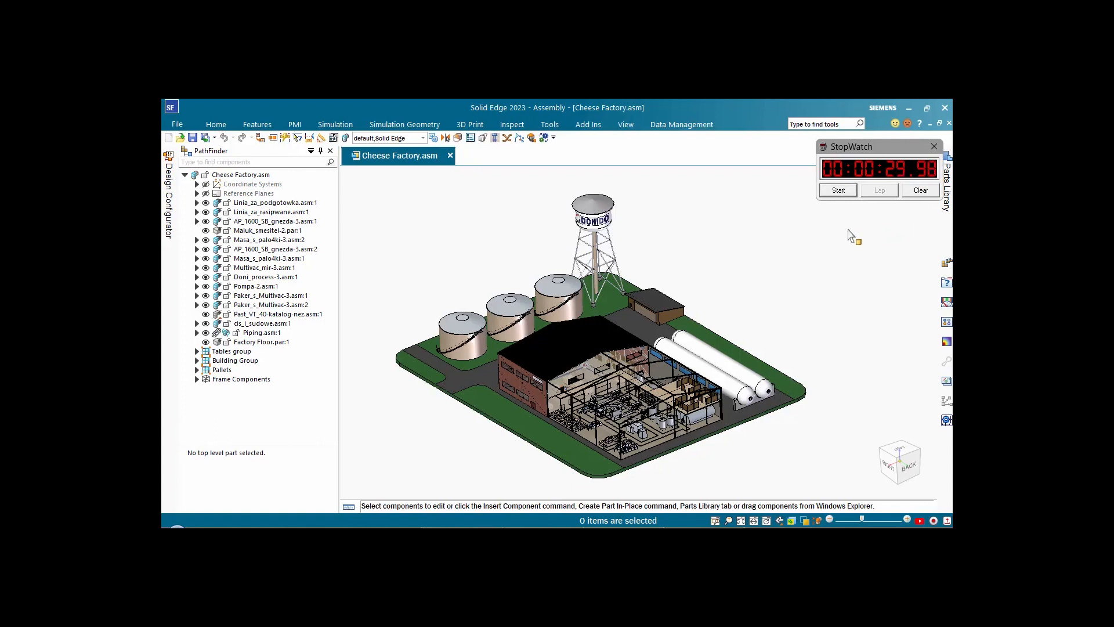
Clear the stopwatch, then close and reopen Cheese Factory.asm in Assembly Preview while timing the load.
{"action": "left_click", "coordinate": [920, 193]}
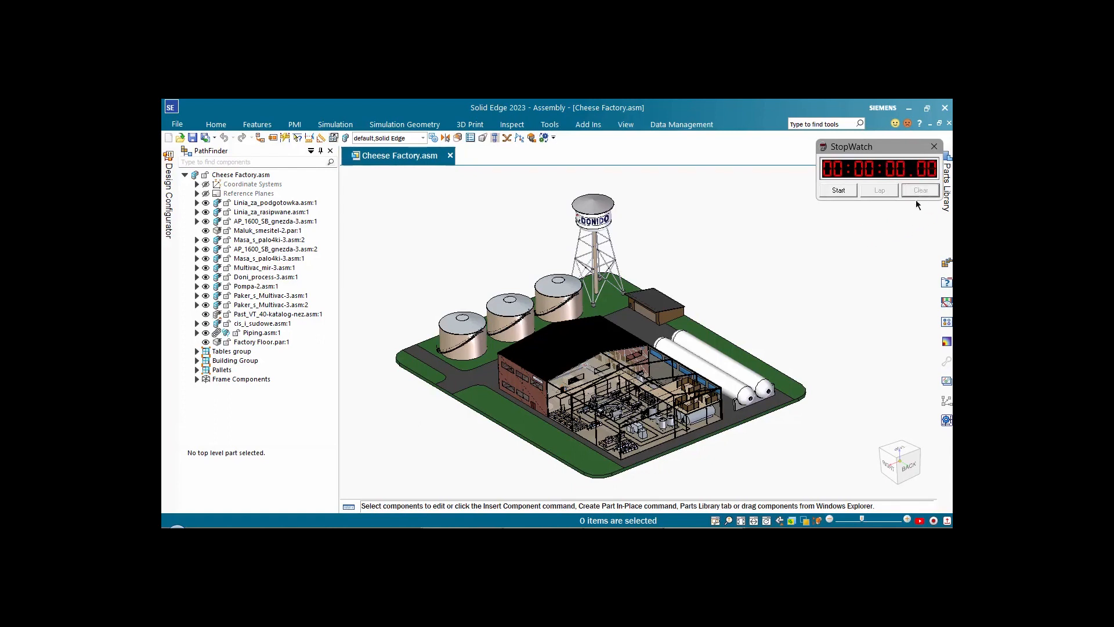
{"action": "left_click", "coordinate": [450, 156]}
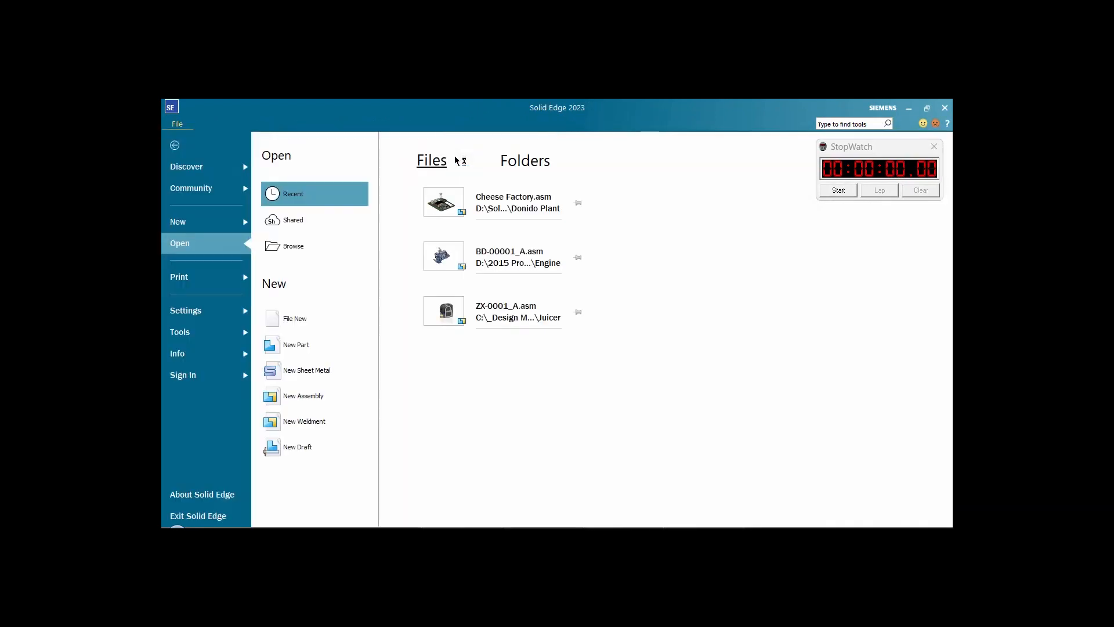
{"action": "right_click", "coordinate": [509, 210]}
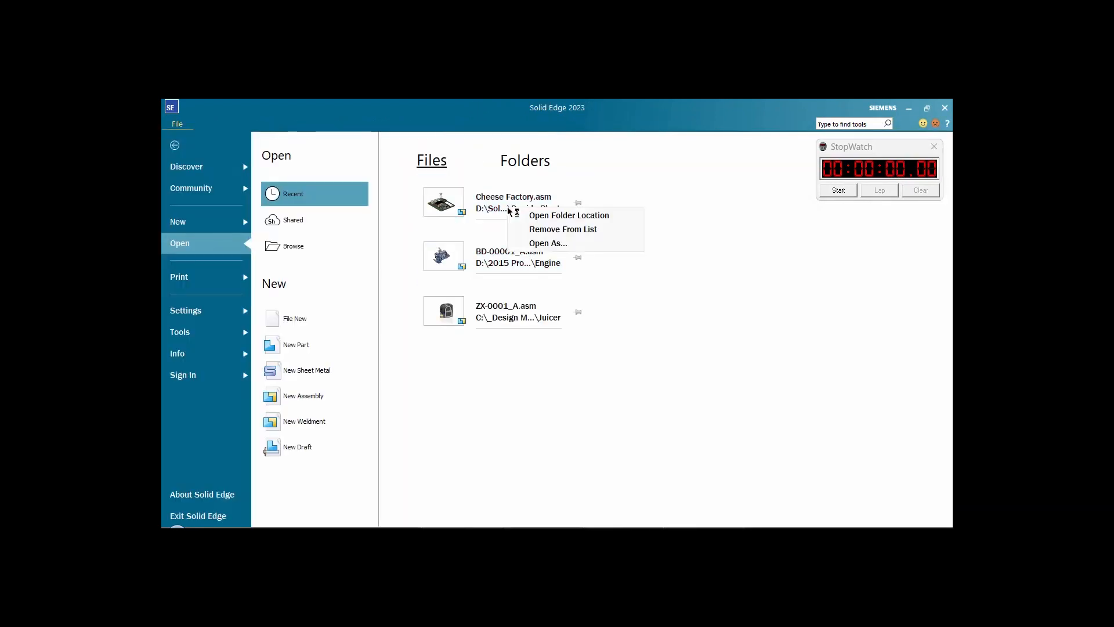
{"action": "left_click", "coordinate": [539, 244]}
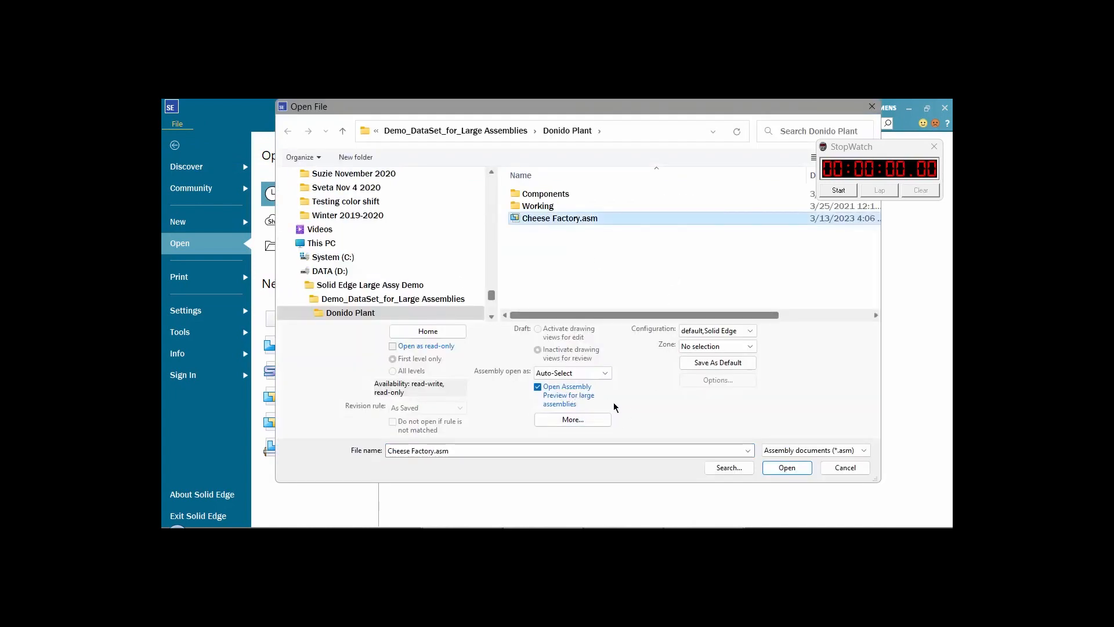
{"action": "left_click", "coordinate": [788, 468]}
{"action": "left_click", "coordinate": [839, 191]}
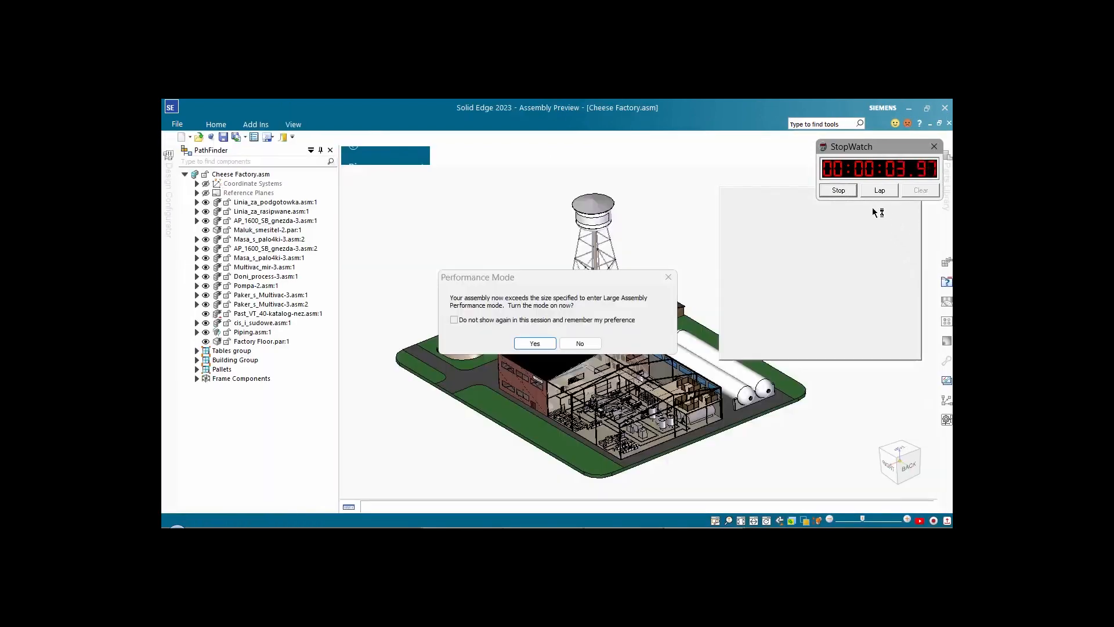
{"action": "left_click", "coordinate": [841, 191]}
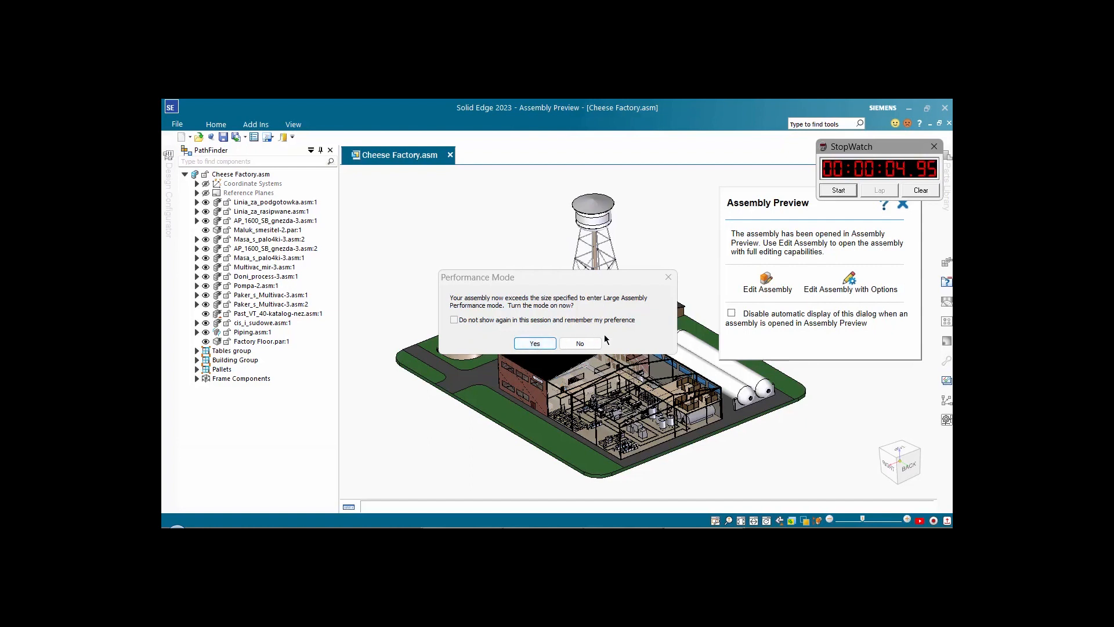
Turn on Large Assembly Performance mode and dismiss the stopwatch and the Assembly Preview notice.
{"action": "left_click", "coordinate": [535, 343]}
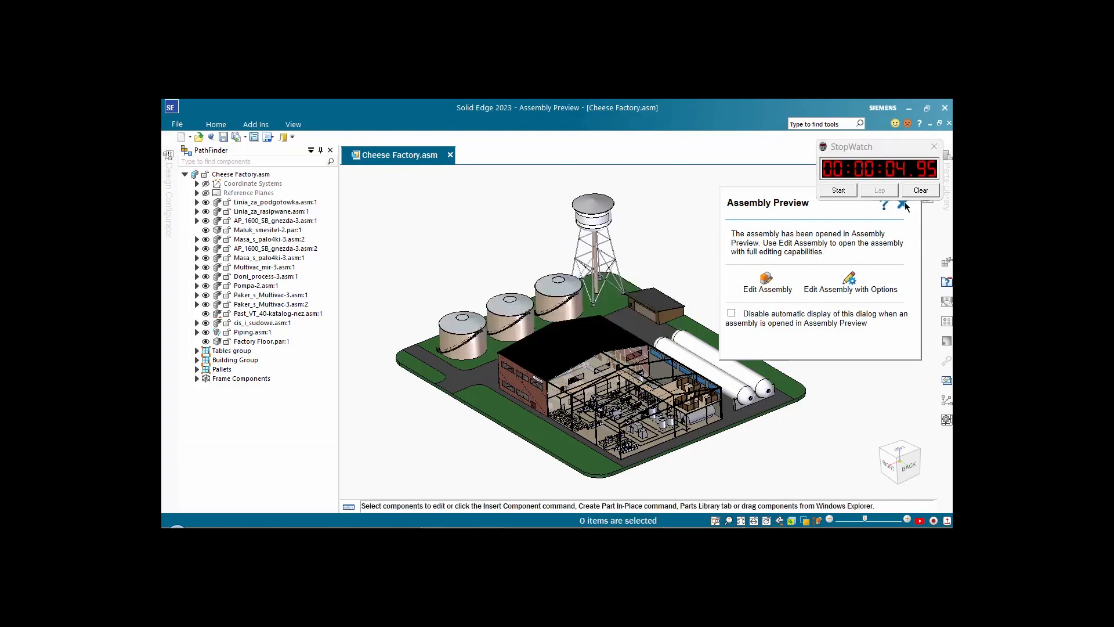
{"action": "left_click", "coordinate": [935, 146]}
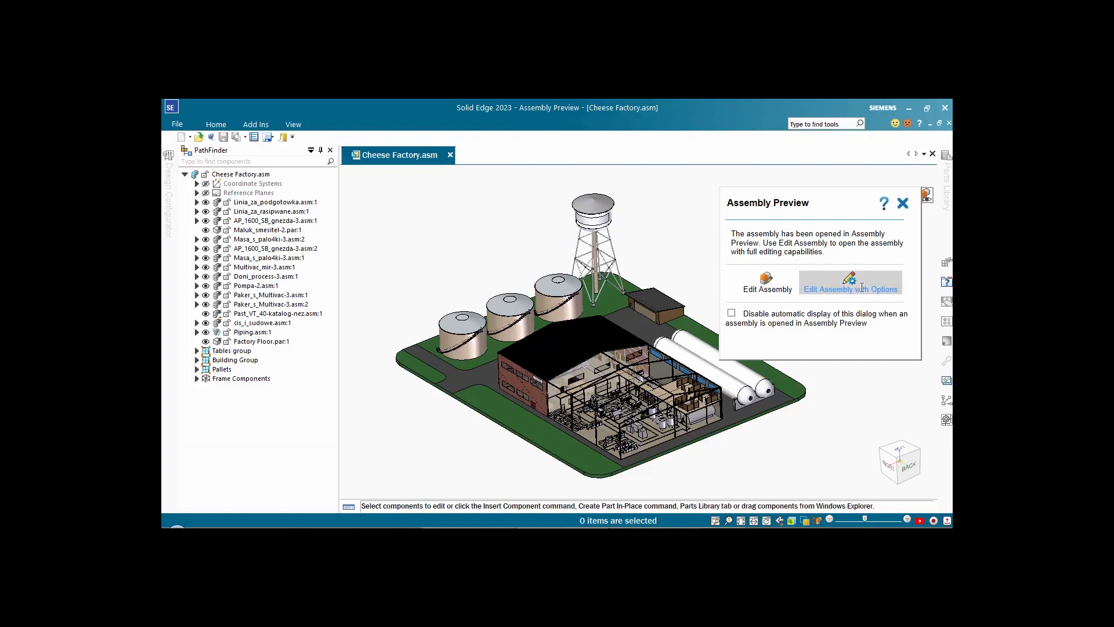
{"action": "left_click", "coordinate": [903, 204]}
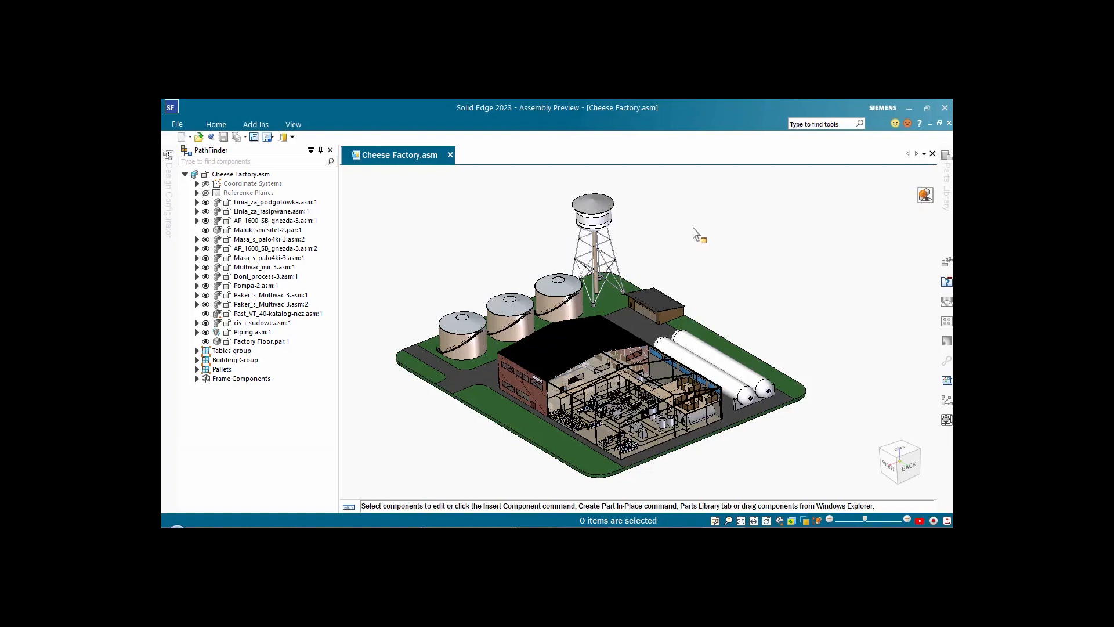
Review the Assembly Statistics of the Cheese Factory assembly and close the report.
{"action": "left_click", "coordinate": [217, 125]}
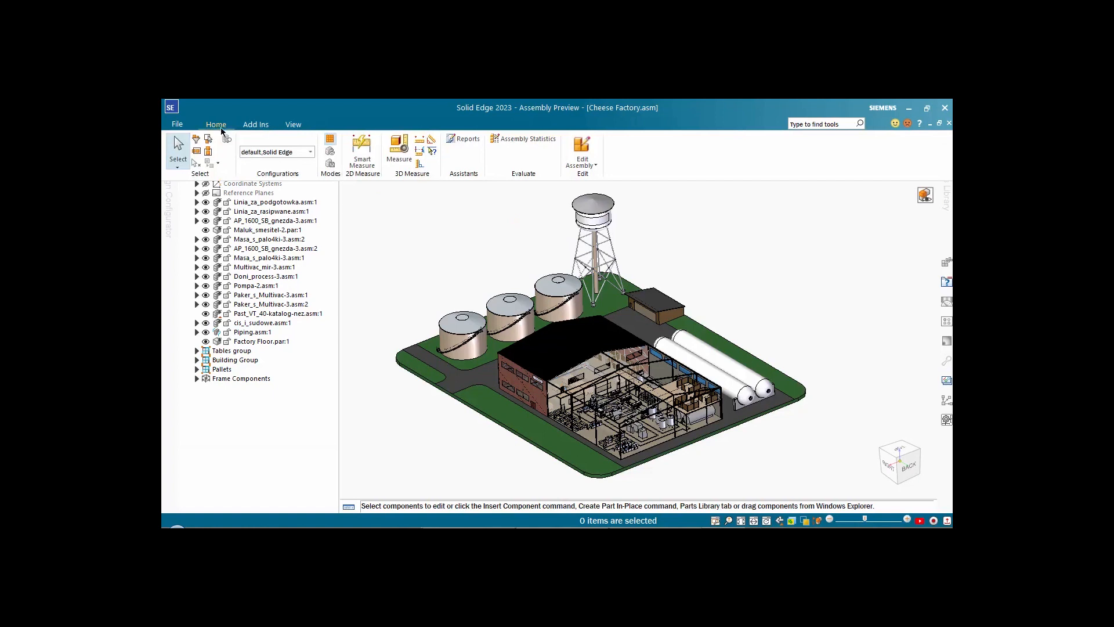
{"action": "left_click", "coordinate": [517, 141]}
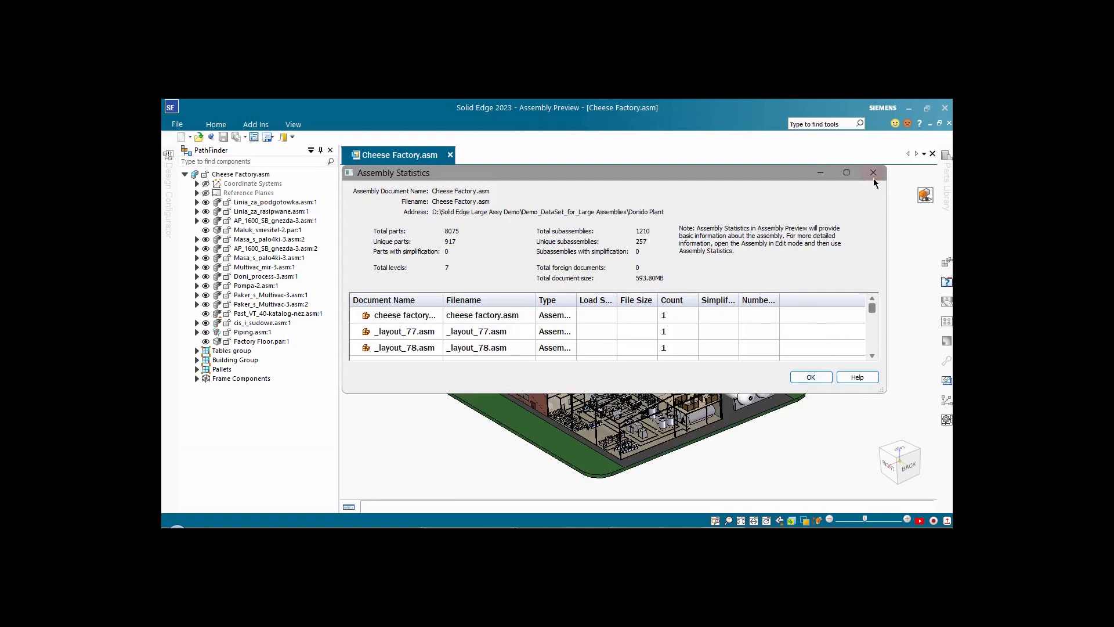
{"action": "left_click", "coordinate": [811, 378]}
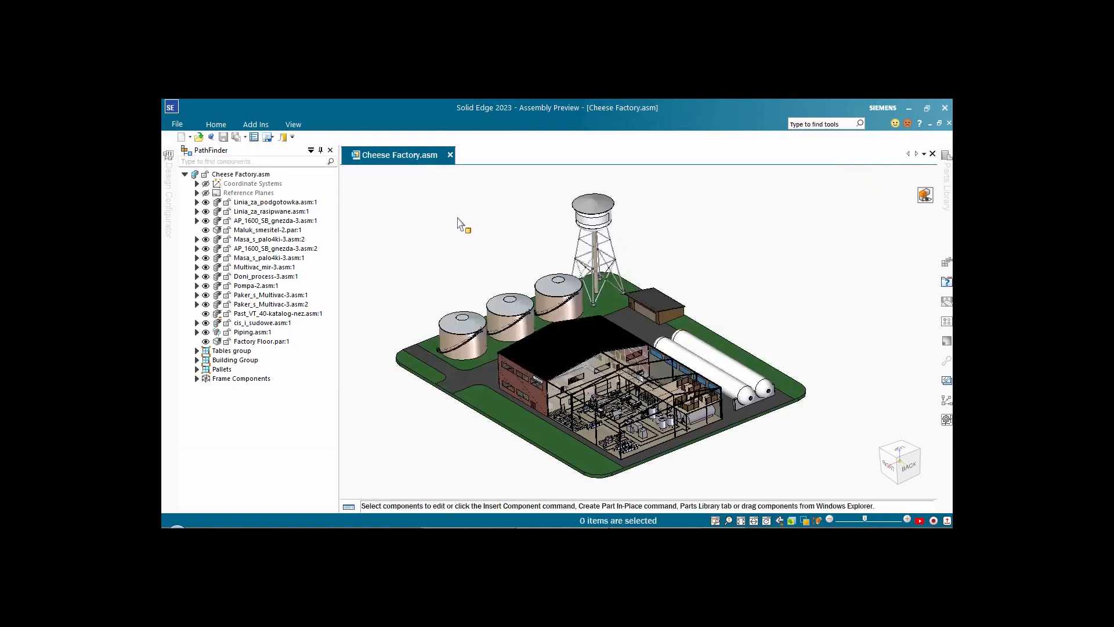
Measure the minimum distance between the building's west wall and the opposite wall facing the horizontal tanks, and return to the isometric overview.
{"action": "left_click", "coordinate": [222, 127]}
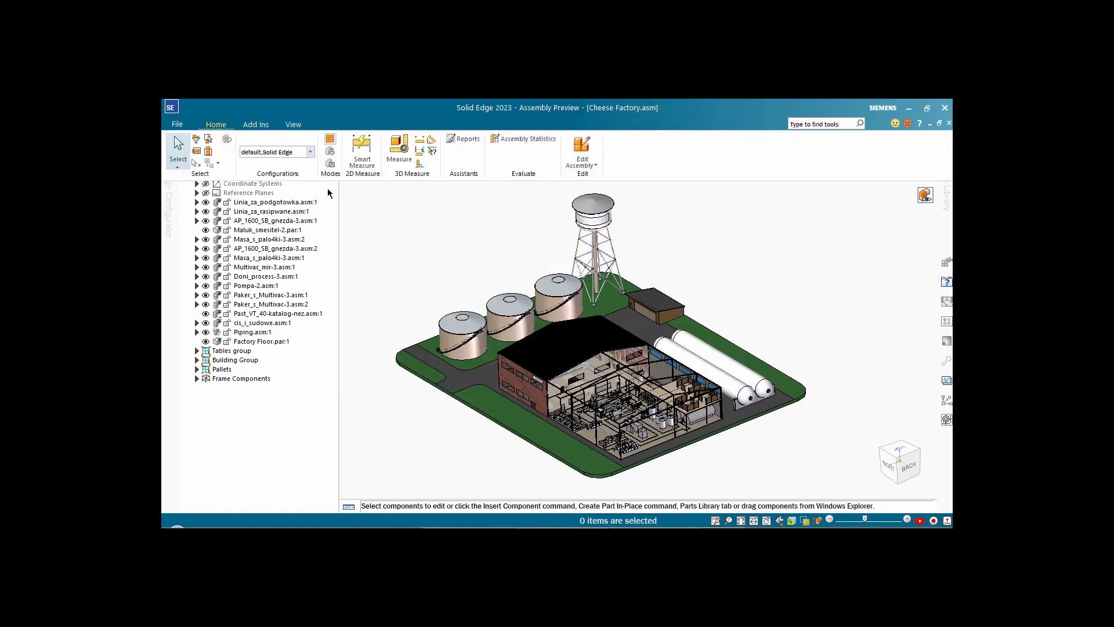
{"action": "left_click", "coordinate": [421, 150]}
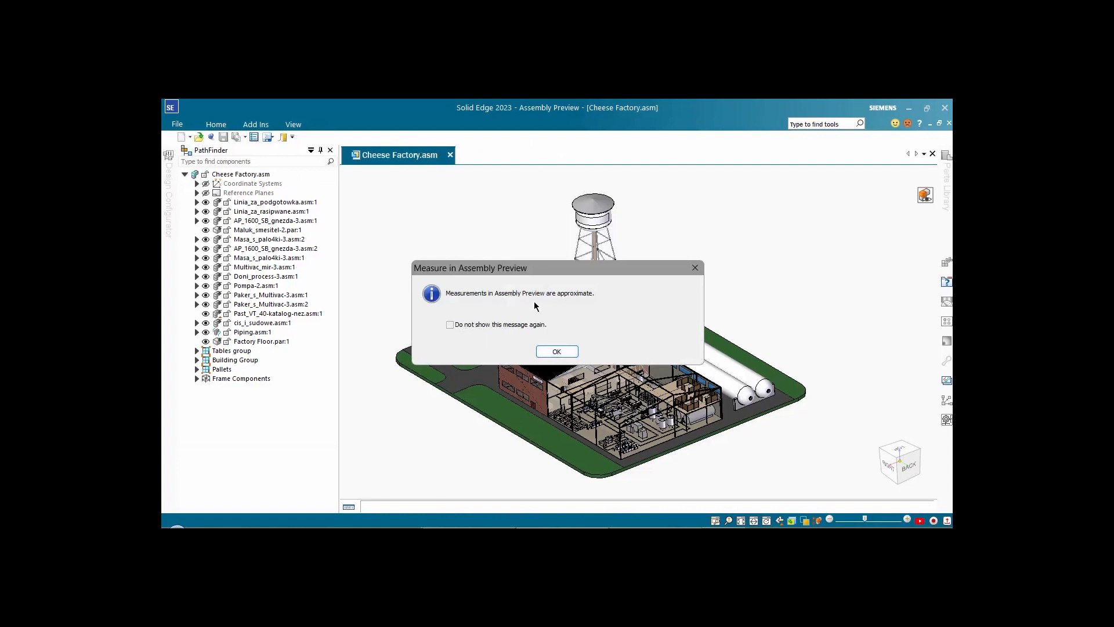
{"action": "left_click", "coordinate": [558, 351]}
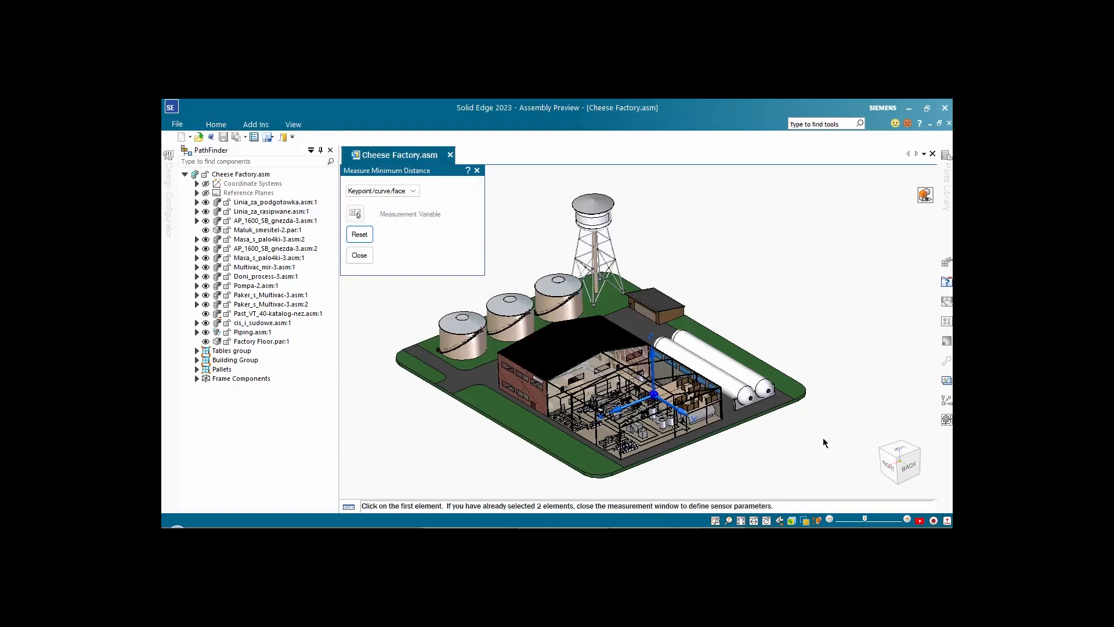
{"action": "scroll", "coordinate": [821, 437], "scroll_direction": "up", "scroll_amount": 5}
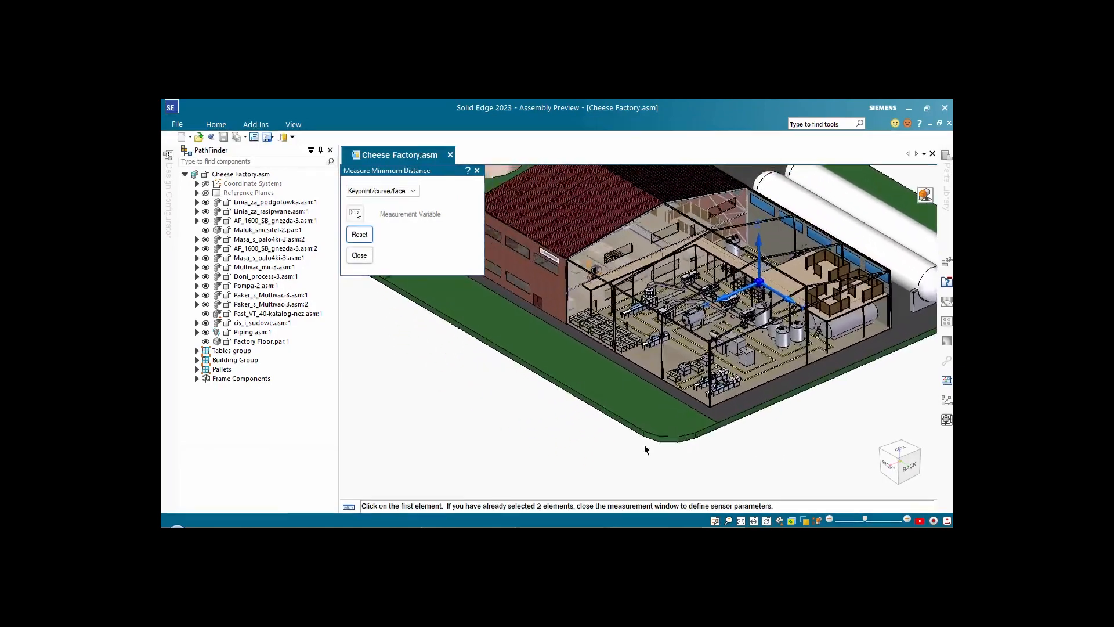
{"action": "scroll", "coordinate": [645, 450], "scroll_direction": "up", "scroll_amount": 3}
{"action": "left_click", "coordinate": [677, 394]}
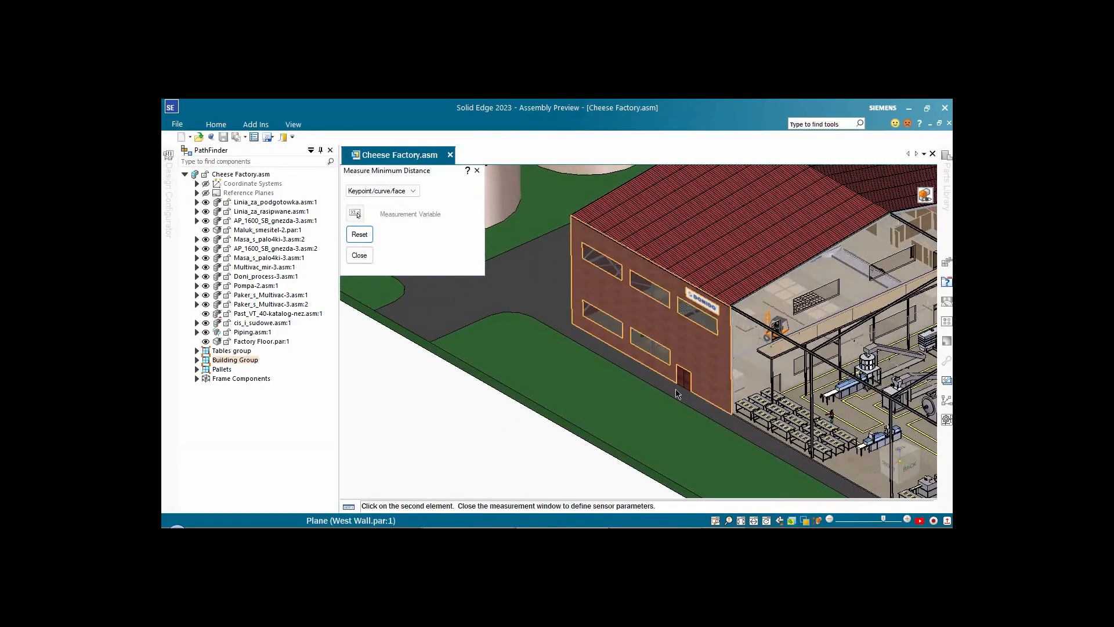
{"action": "middle_click_drag", "start_coordinate": [677, 395], "coordinate": [762, 382]}
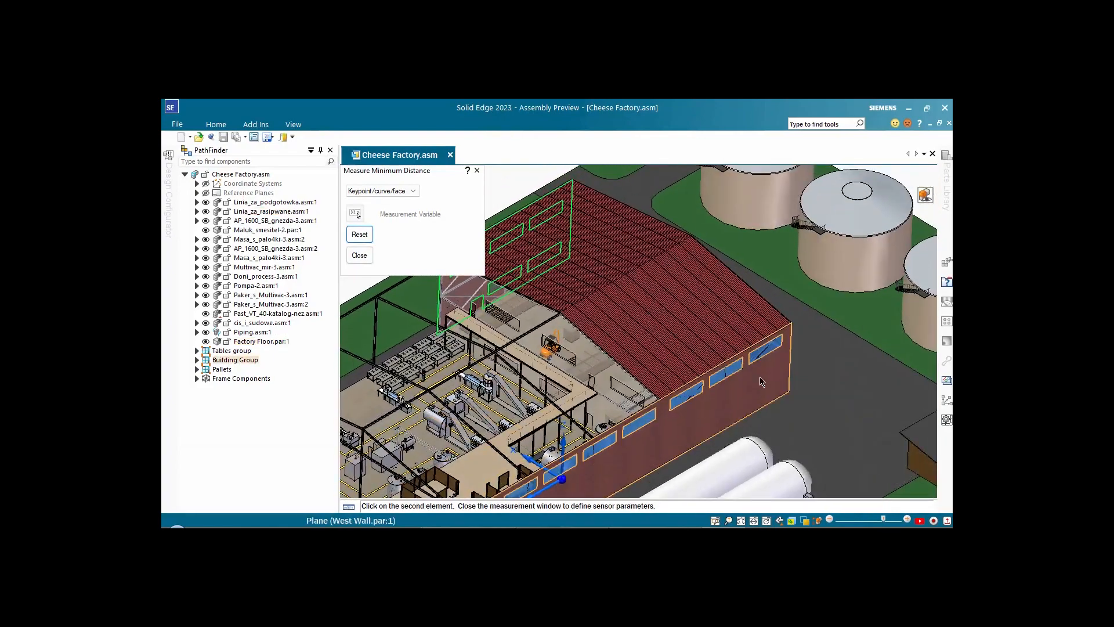
{"action": "left_click", "coordinate": [762, 382]}
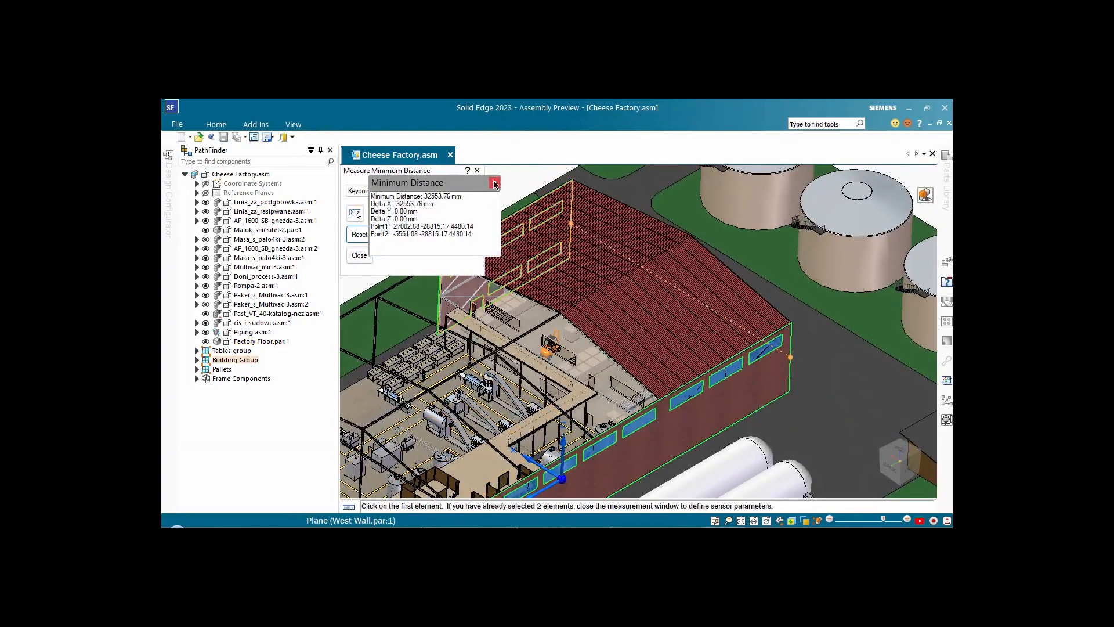
{"action": "left_click", "coordinate": [495, 185]}
{"action": "key", "text": "ctrl+i"}
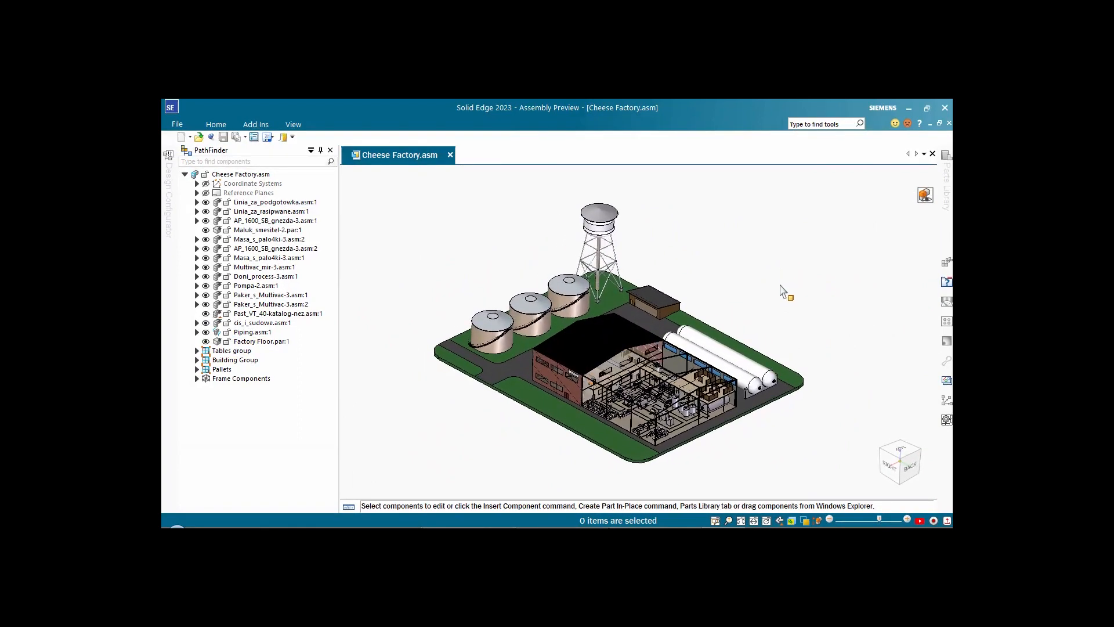
{"action": "middle_click_drag", "start_coordinate": [781, 286], "coordinate": [778, 302]}
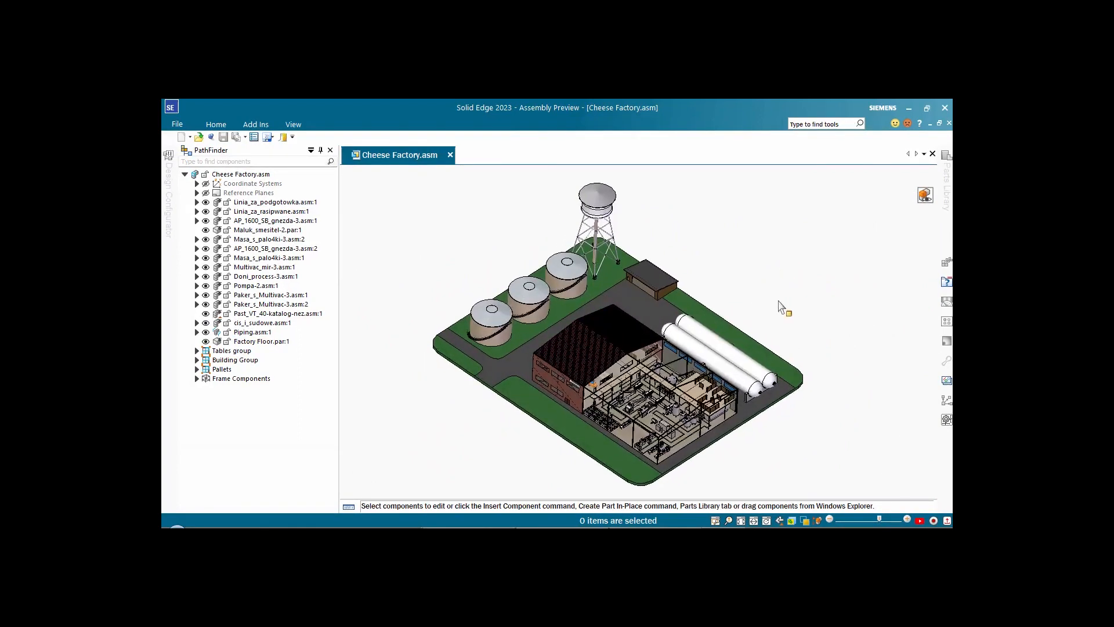
Close the assembly and set Cheese Factory.asm to open as Large Assembly.
{"action": "left_click", "coordinate": [450, 156]}
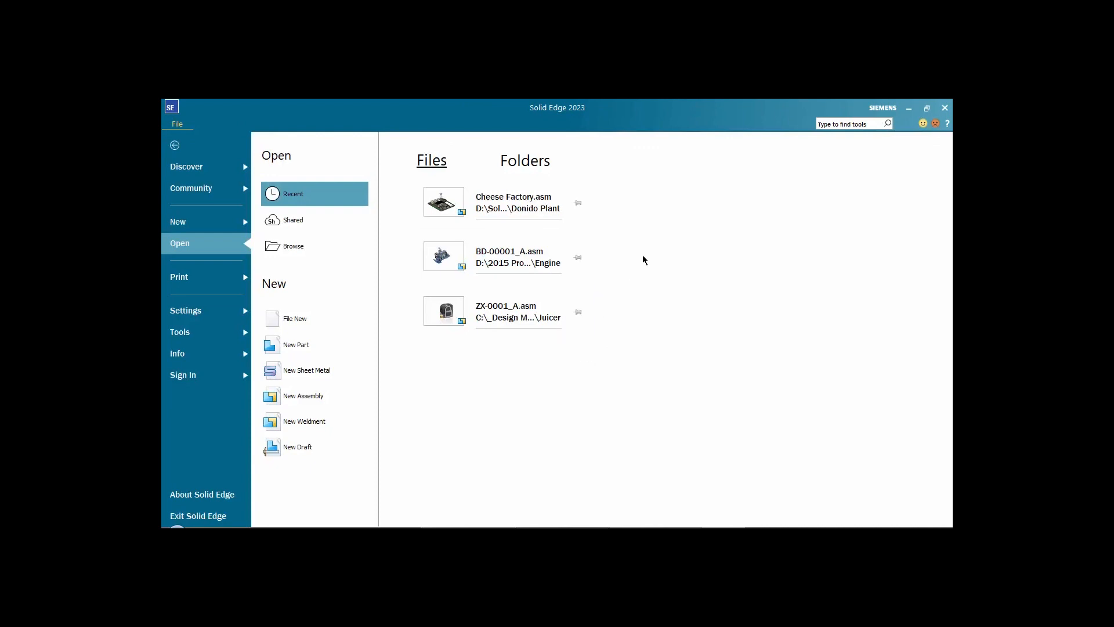
{"action": "mouse_move", "coordinate": [533, 208]}
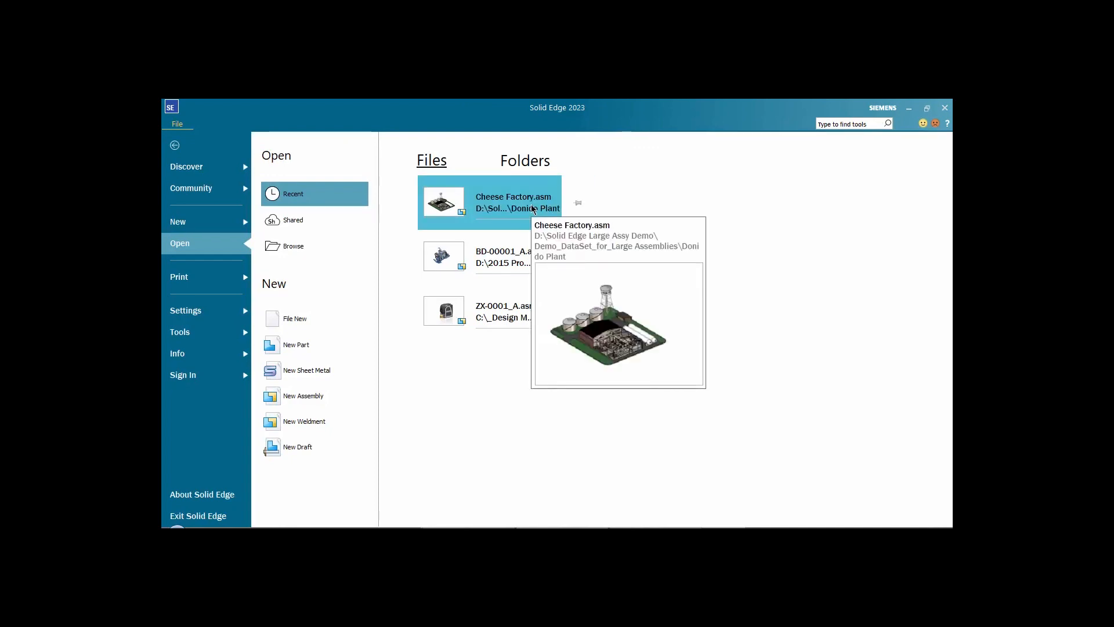
{"action": "right_click", "coordinate": [532, 208]}
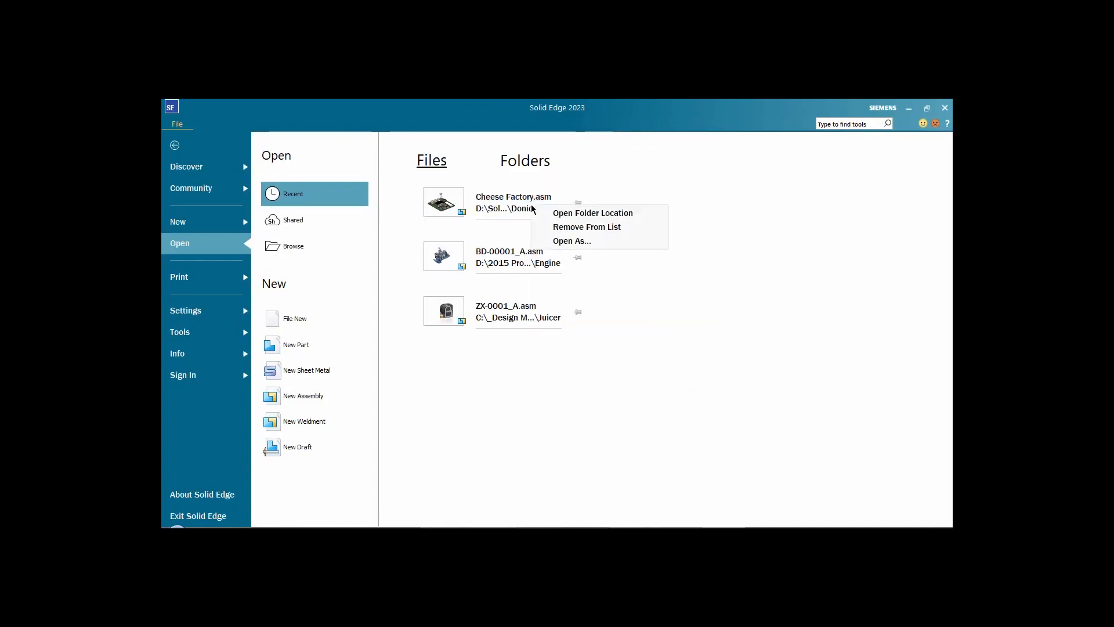
{"action": "left_click", "coordinate": [558, 241]}
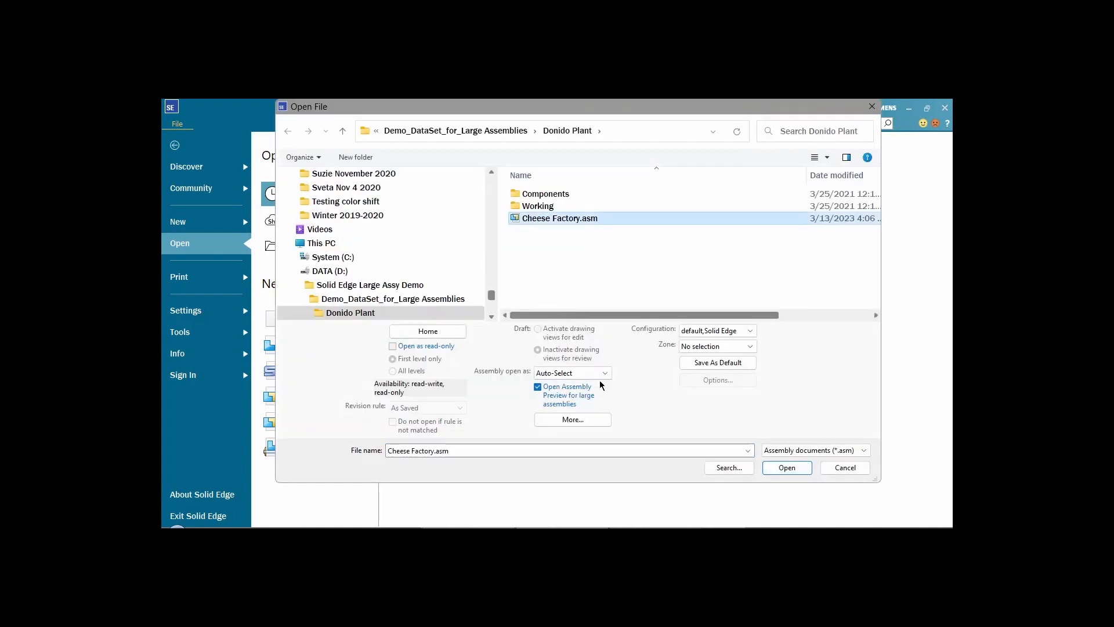
{"action": "left_click", "coordinate": [603, 373]}
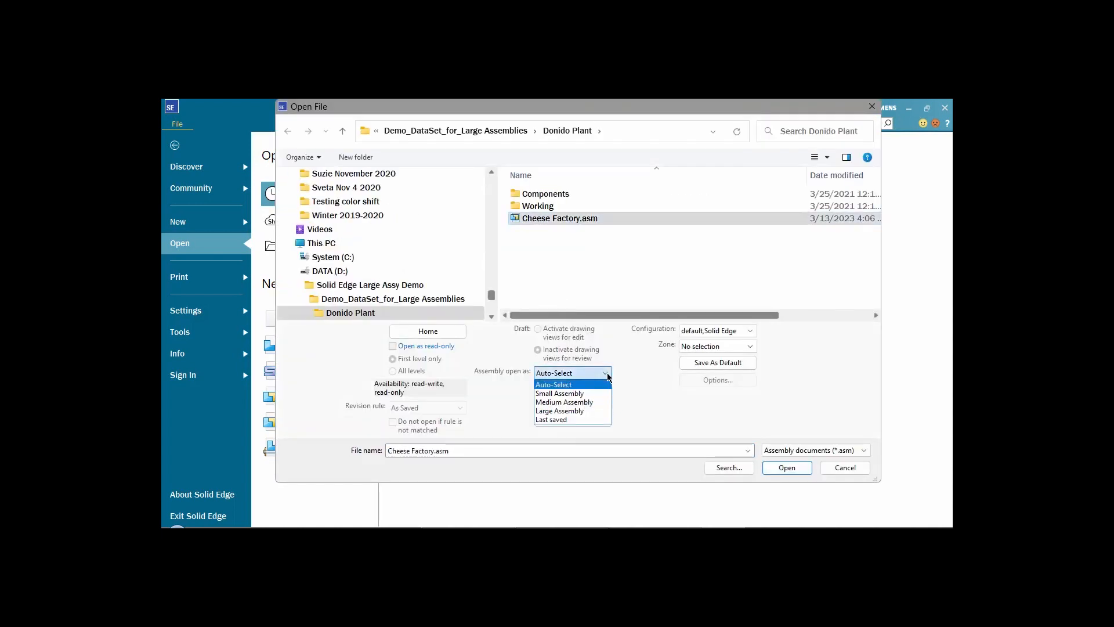
{"action": "left_click", "coordinate": [593, 411]}
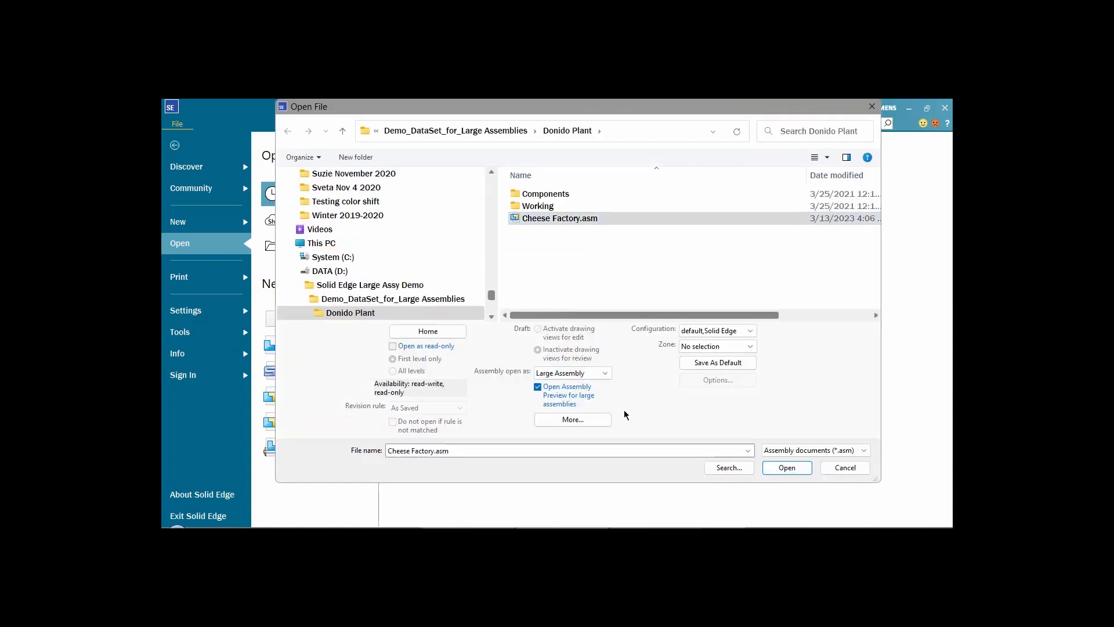
Open the assembly with the Assembly Snapshot configuration and turn on Large Assembly Performance mode.
{"action": "left_click", "coordinate": [755, 334]}
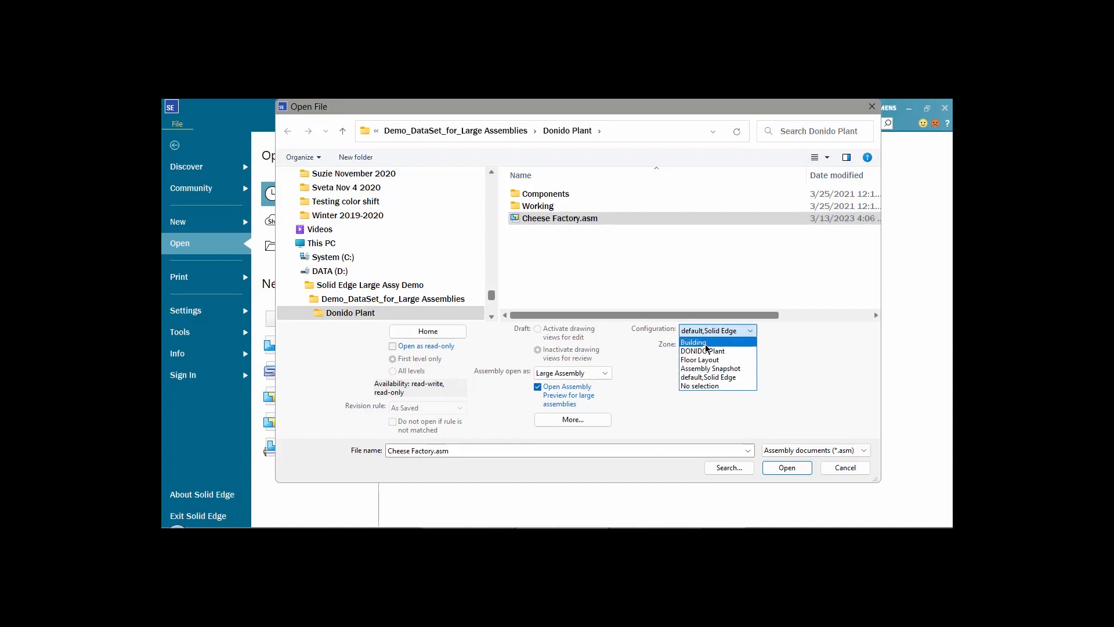
{"action": "left_click", "coordinate": [724, 369]}
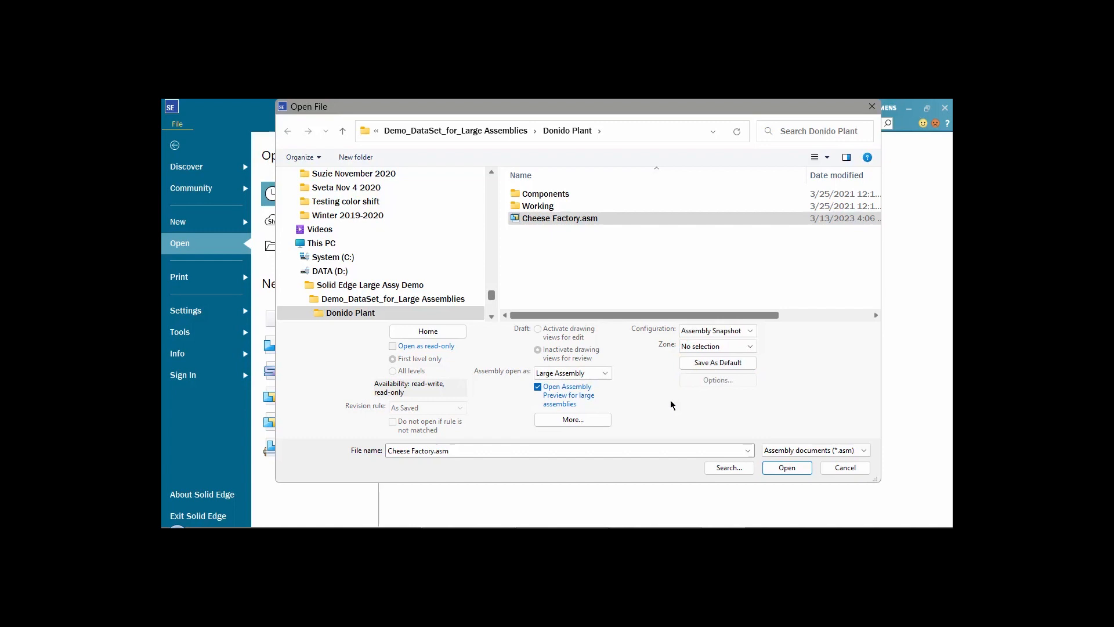
{"action": "left_click", "coordinate": [797, 469]}
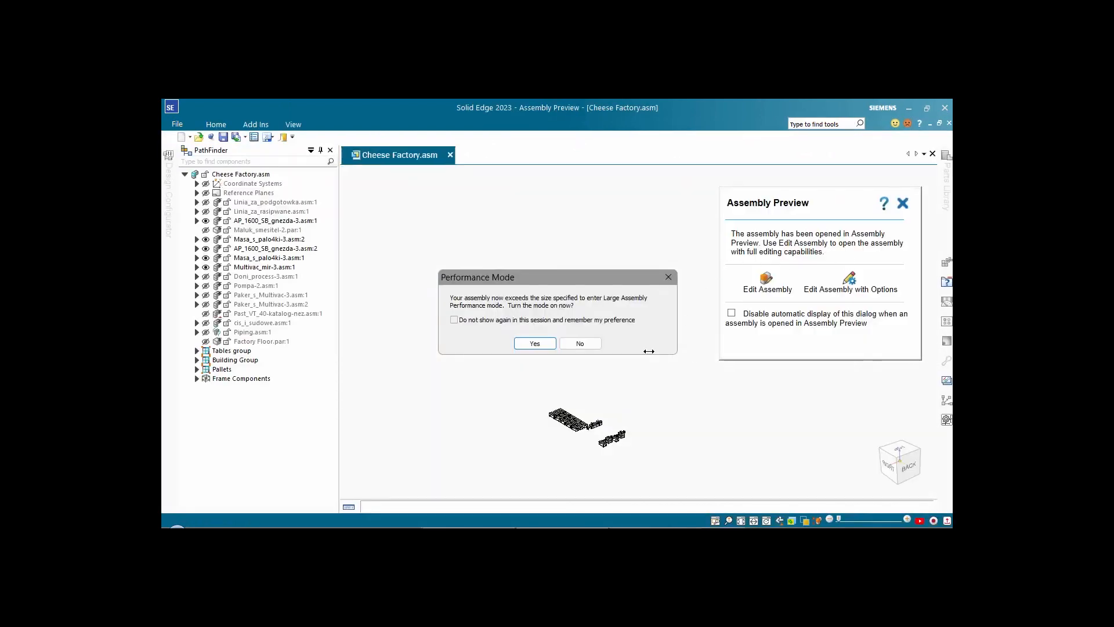
{"action": "left_click", "coordinate": [540, 346]}
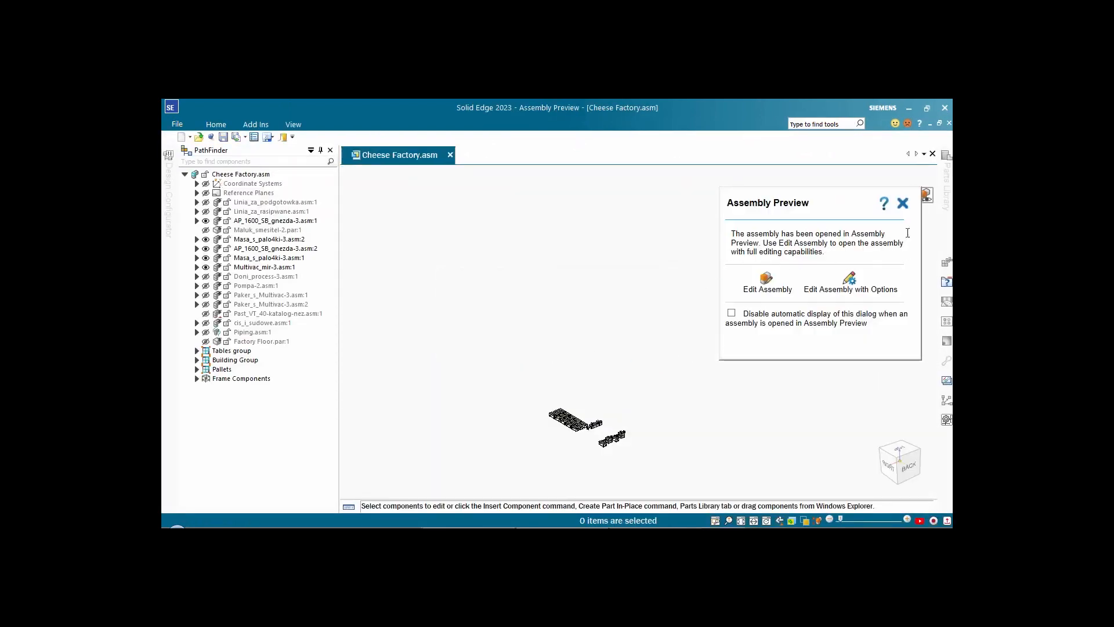
Dismiss the Assembly Preview notice and examine the tables and packaging machines shown by the Assembly Snapshot configuration.
{"action": "left_click", "coordinate": [903, 204]}
{"action": "scroll", "coordinate": [624, 386], "scroll_direction": "up", "scroll_amount": 10}
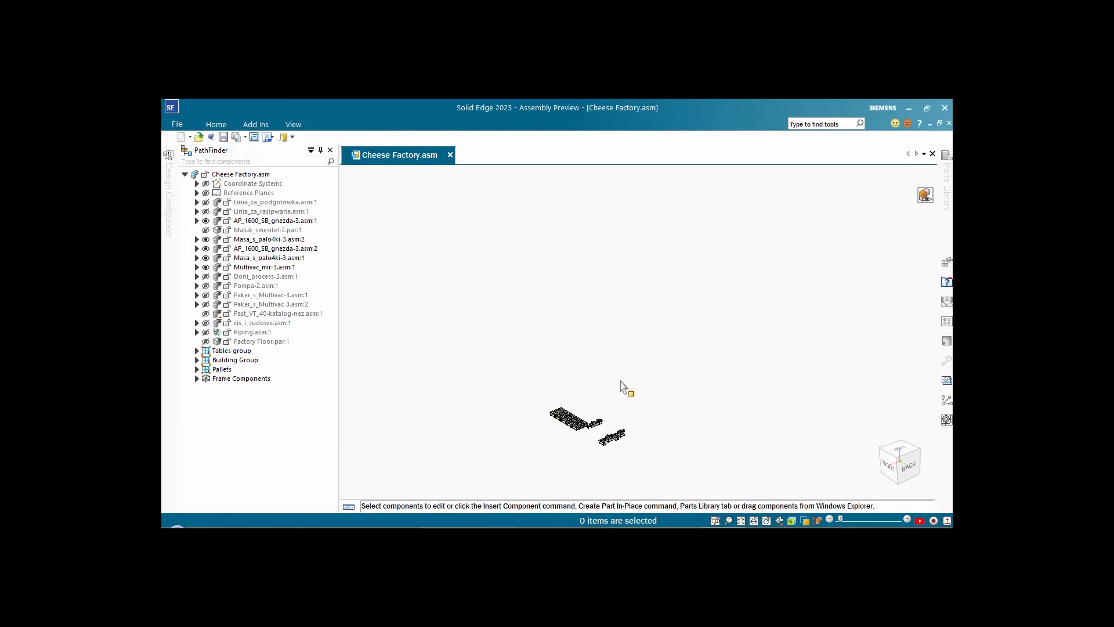
{"action": "scroll", "coordinate": [720, 348], "scroll_direction": "up", "scroll_amount": 5}
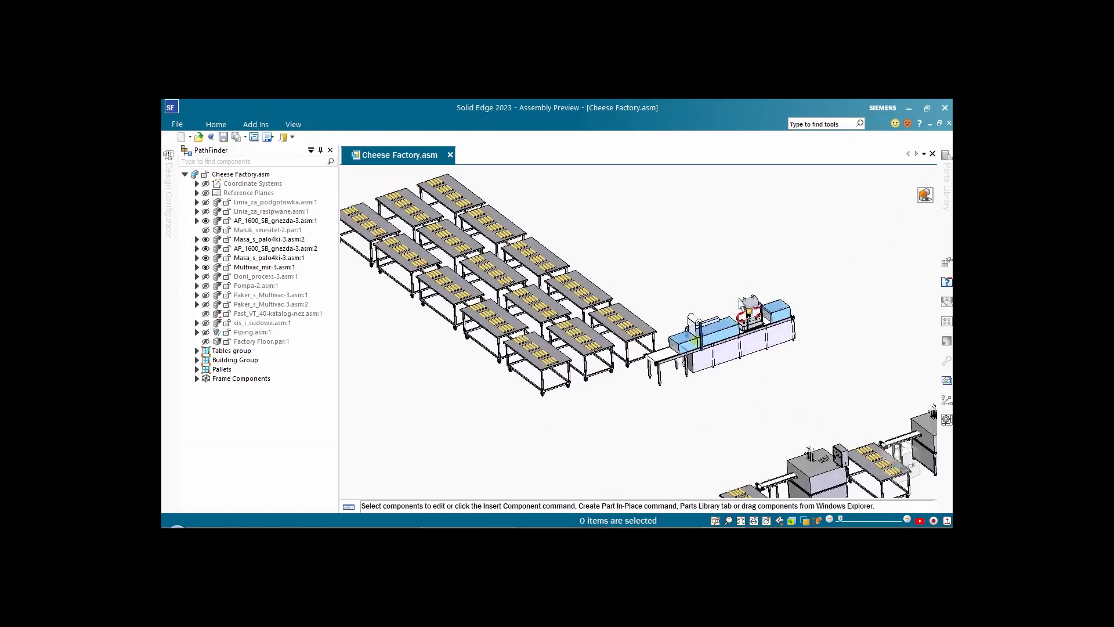
{"action": "scroll", "coordinate": [745, 302], "scroll_direction": "down", "scroll_amount": 1}
{"action": "scroll", "coordinate": [741, 304], "scroll_direction": "down", "scroll_amount": 2}
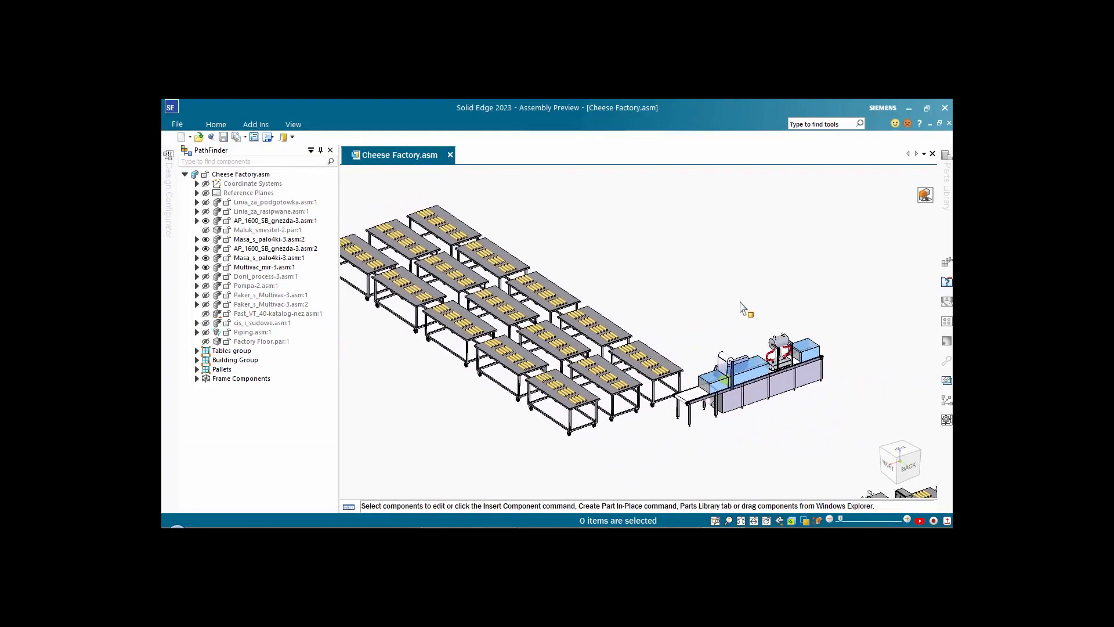
{"action": "scroll", "coordinate": [709, 293], "scroll_direction": "down", "scroll_amount": 1}
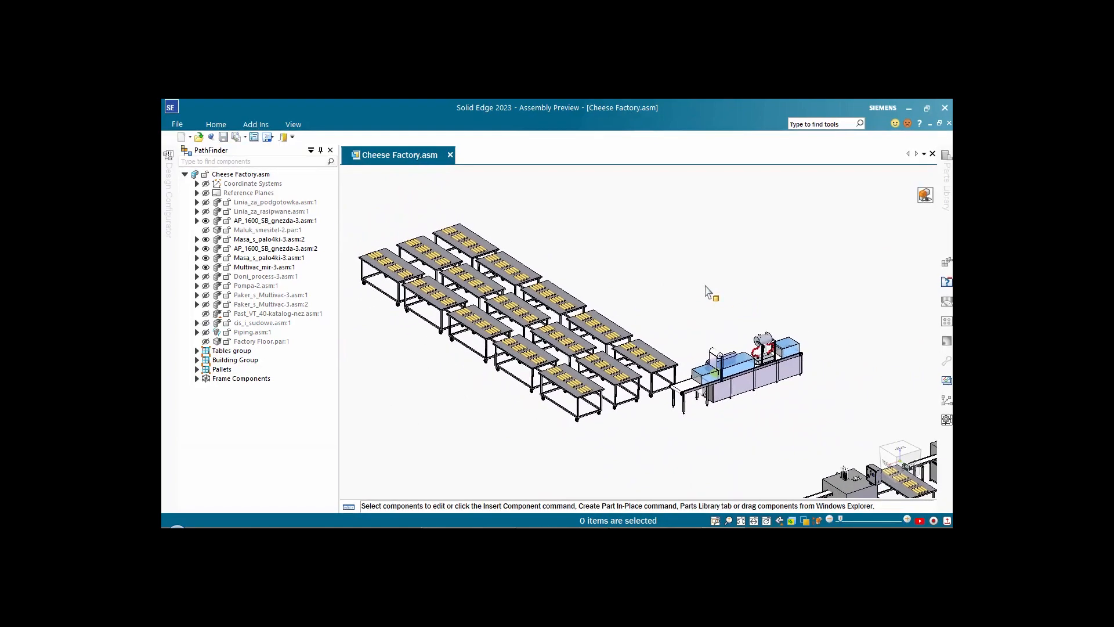
{"action": "scroll", "coordinate": [707, 286], "scroll_direction": "down", "scroll_amount": 3}
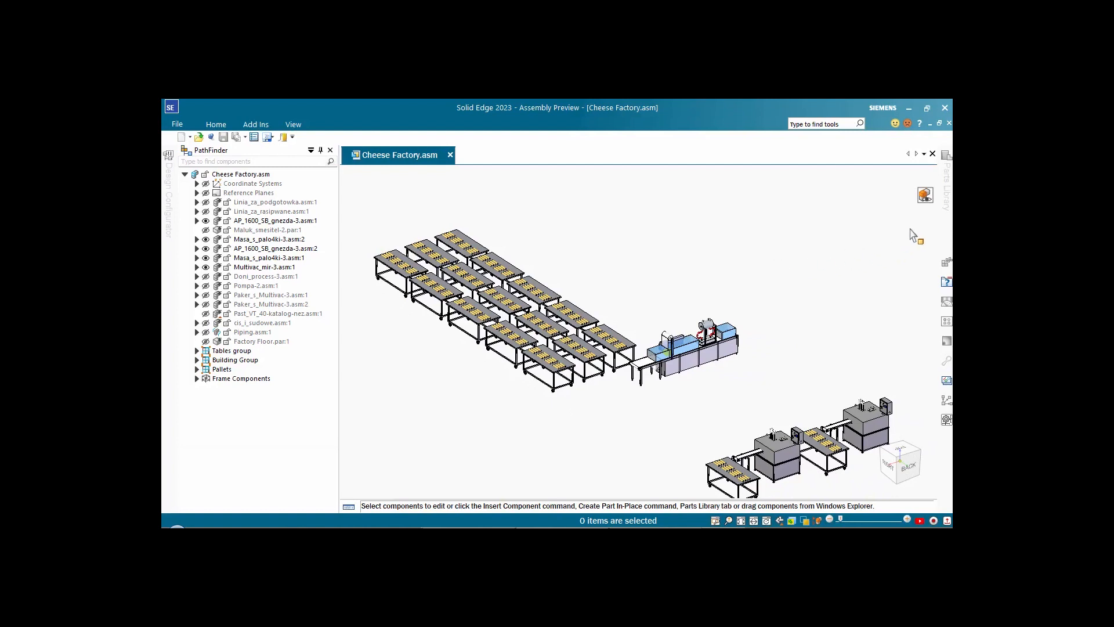
Switch from Assembly Preview to full editing with options, opening the assembly as Last saved.
{"action": "left_click", "coordinate": [924, 196]}
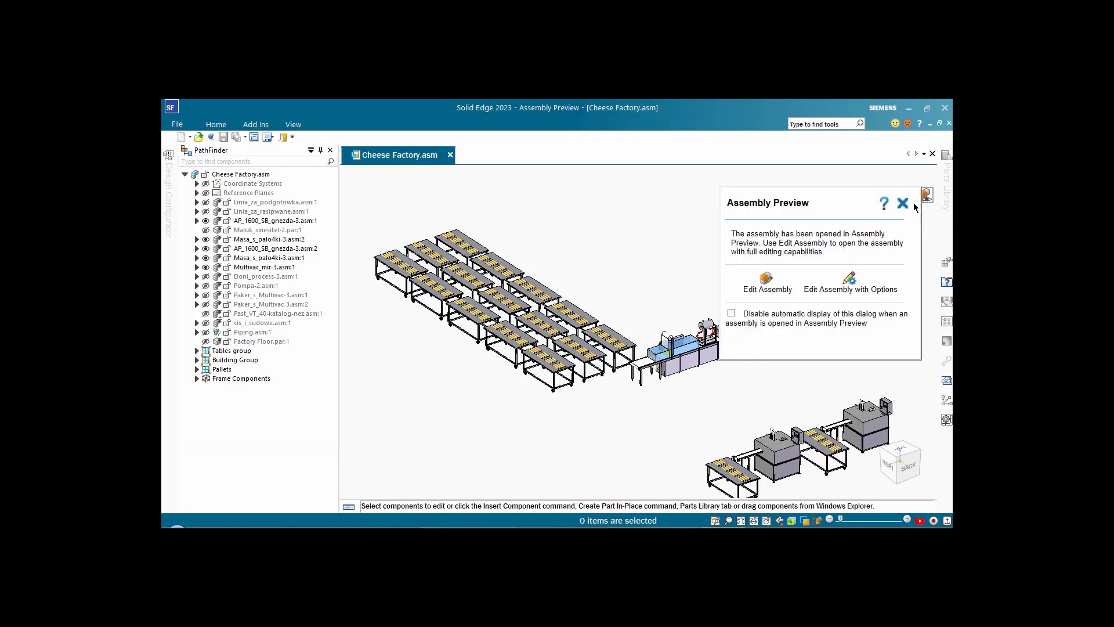
{"action": "left_click", "coordinate": [852, 287]}
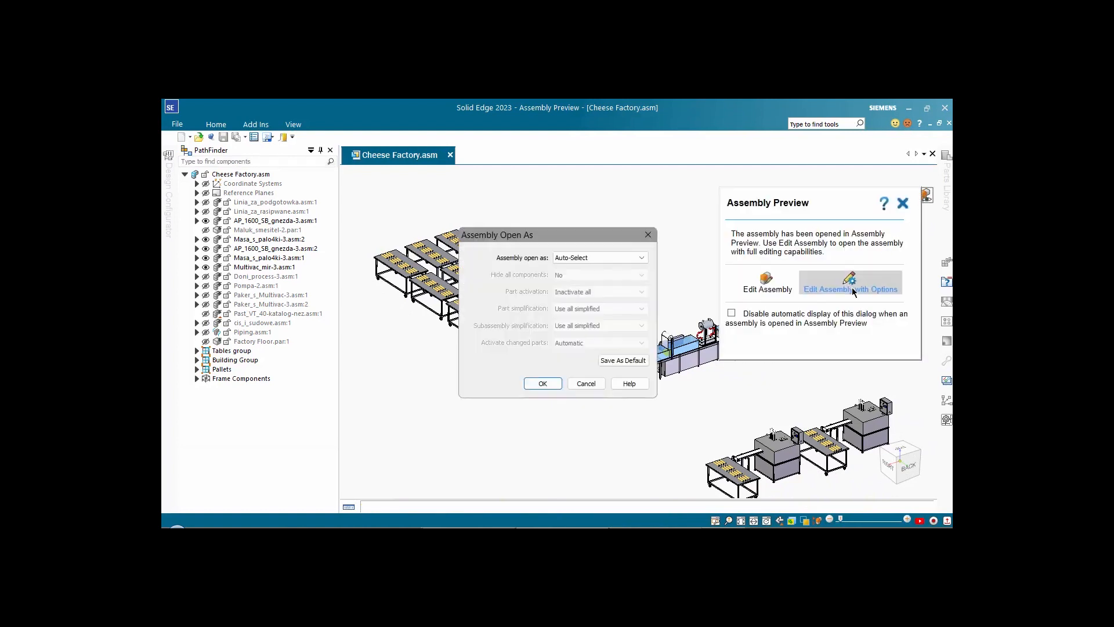
{"action": "left_click", "coordinate": [638, 259]}
{"action": "left_click", "coordinate": [583, 298]}
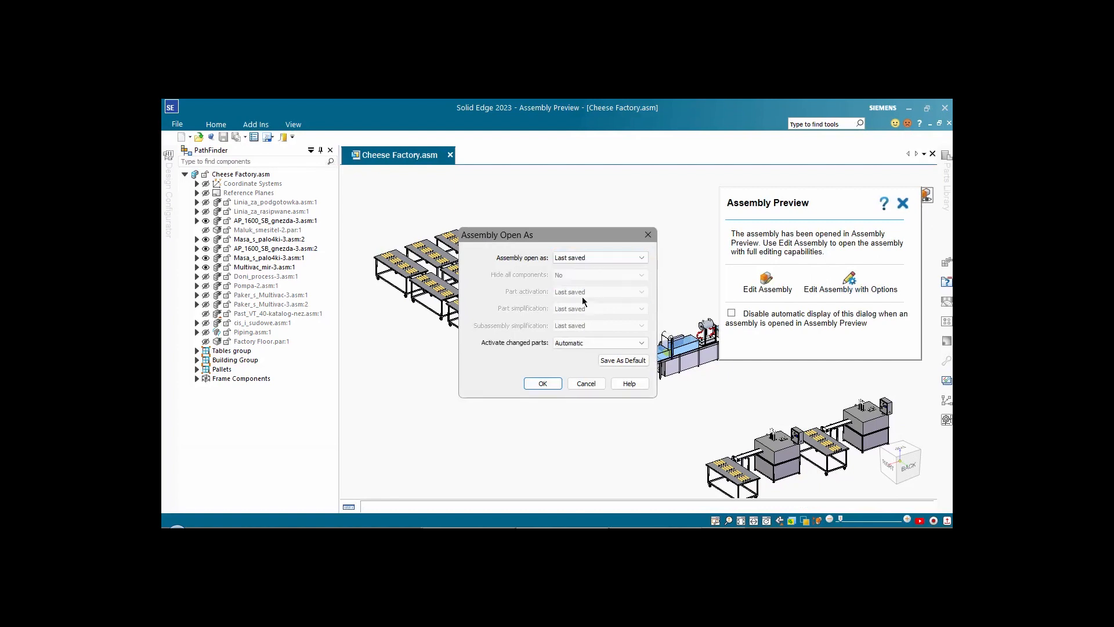
{"action": "left_click", "coordinate": [542, 383]}
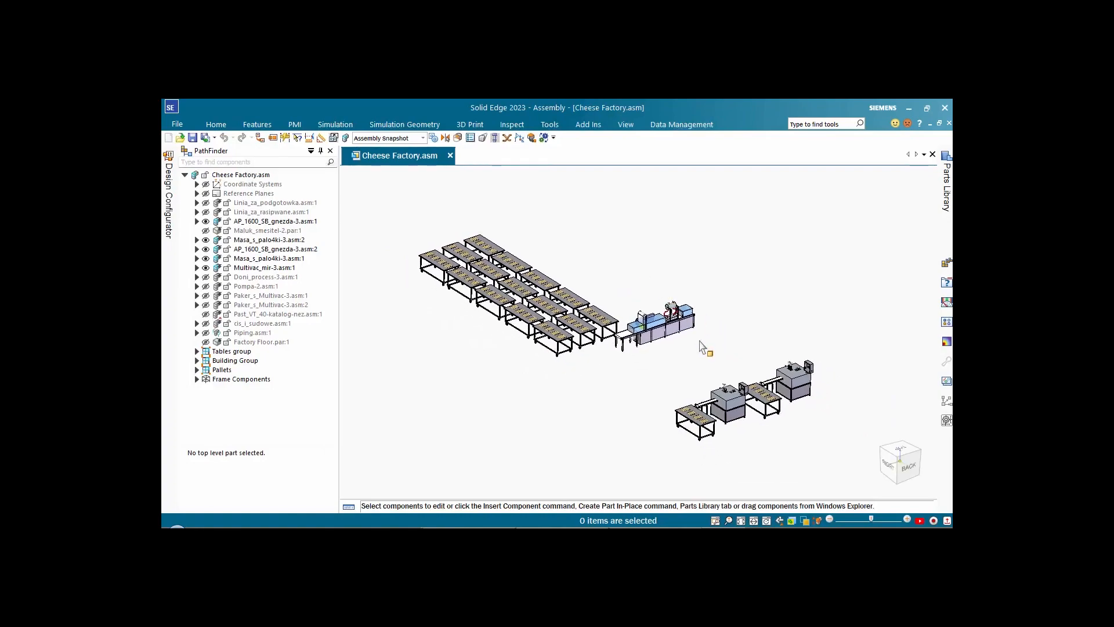
Open the frame part Masa_za_palo4ki-3.par of the table beside the conveyor for in-place editing.
{"action": "scroll", "coordinate": [701, 345], "scroll_direction": "up", "scroll_amount": 10}
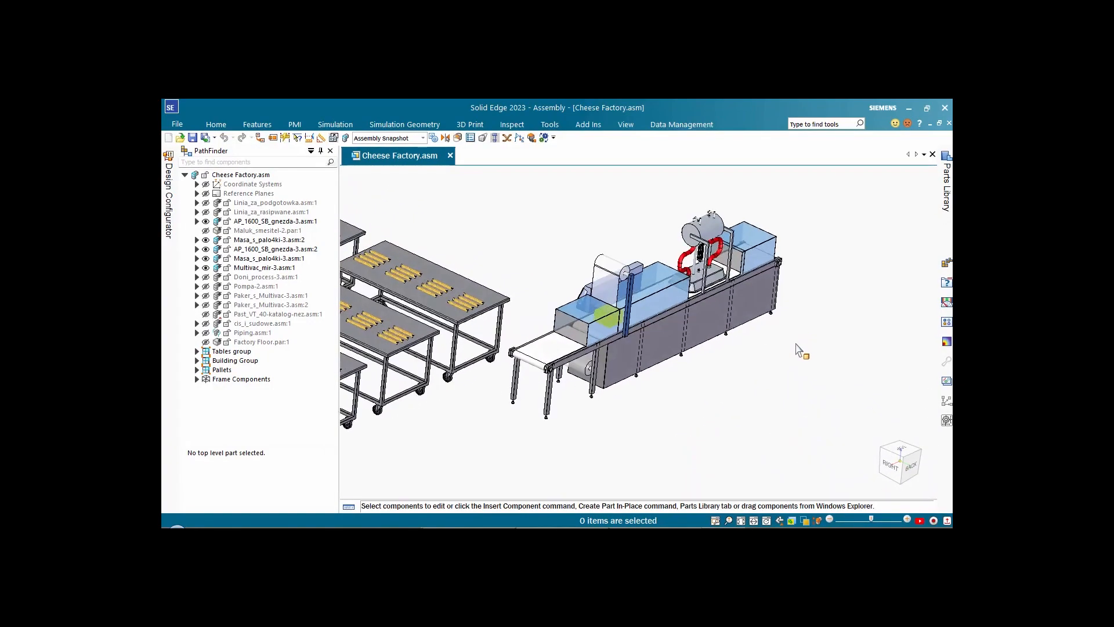
{"action": "scroll", "coordinate": [525, 288], "scroll_direction": "up", "scroll_amount": 5}
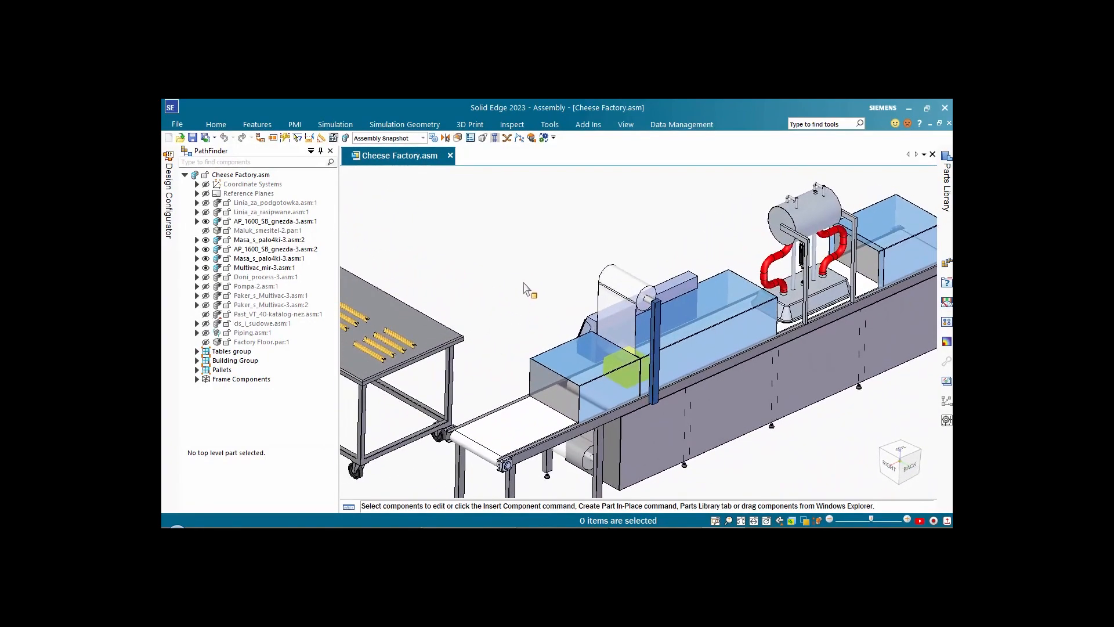
{"action": "scroll", "coordinate": [540, 279], "scroll_direction": "down", "scroll_amount": 2}
{"action": "scroll", "coordinate": [567, 252], "scroll_direction": "down", "scroll_amount": 3}
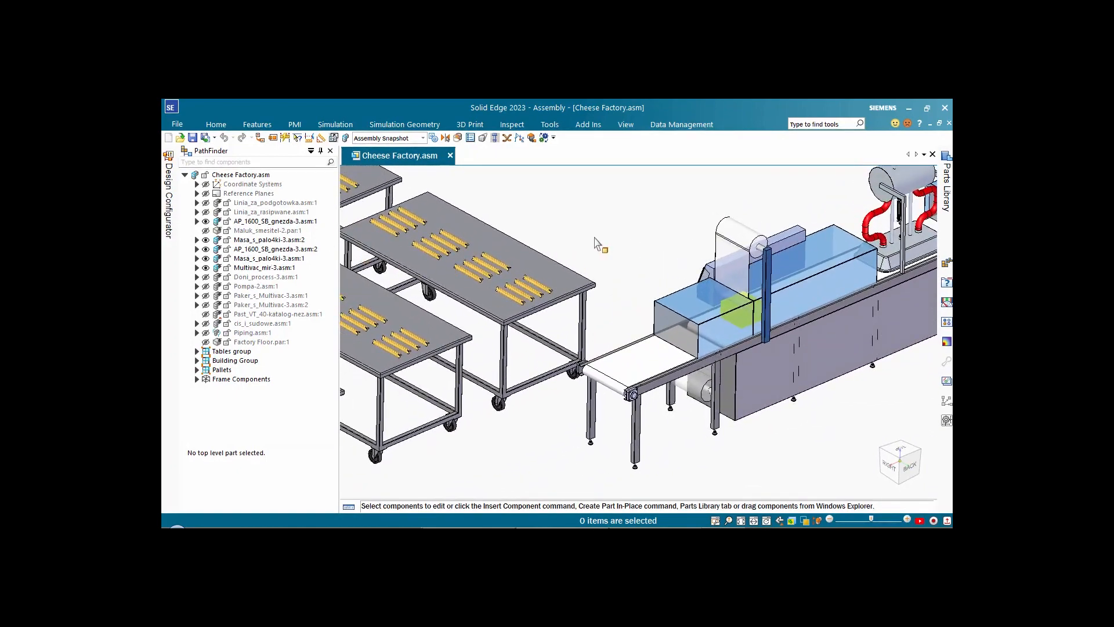
{"action": "scroll", "coordinate": [598, 244], "scroll_direction": "down", "scroll_amount": 2}
{"action": "left_click", "coordinate": [603, 335]}
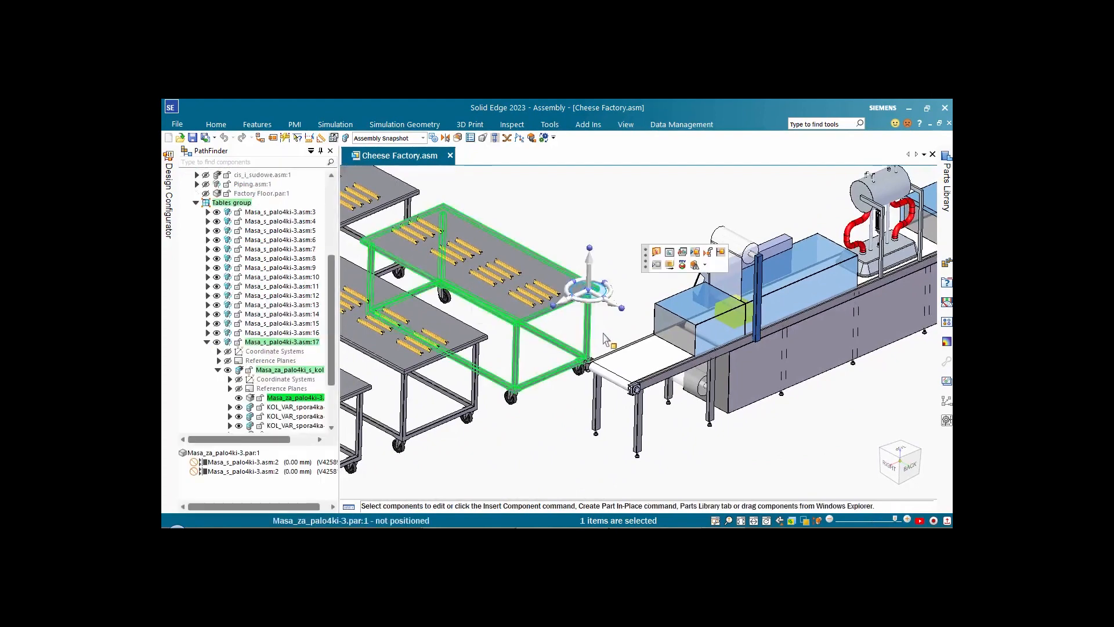
{"action": "left_click", "coordinate": [671, 254]}
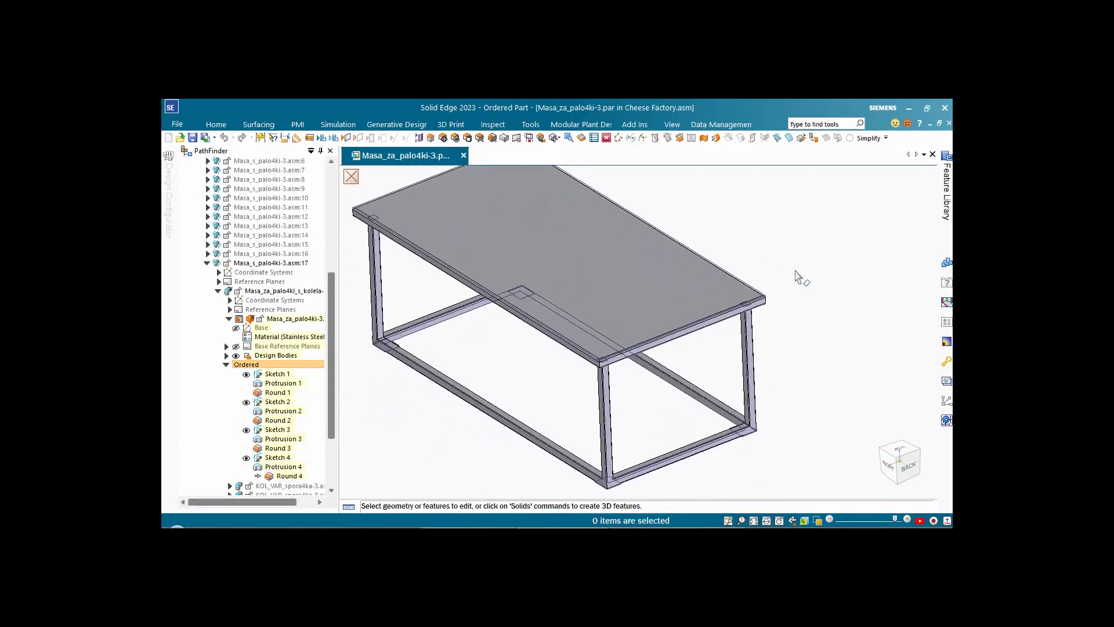
Return from the table frame part to the Cheese Factory assembly and close the assembly, declining to save the changes.
{"action": "left_click", "coordinate": [748, 293]}
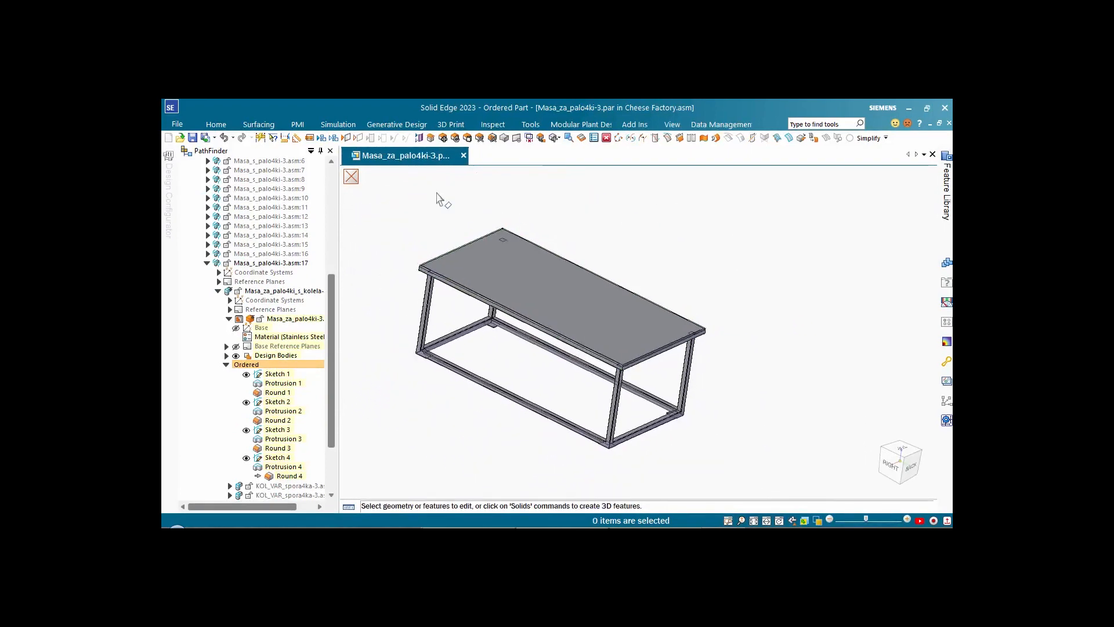
{"action": "left_click", "coordinate": [353, 178]}
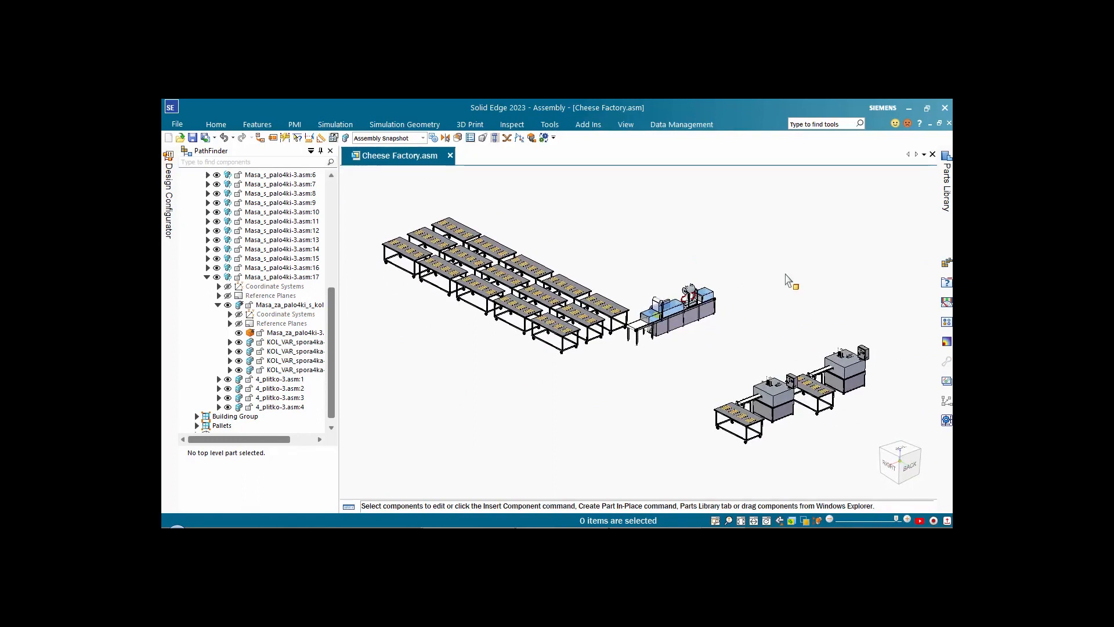
{"action": "left_click", "coordinate": [450, 156]}
{"action": "left_click", "coordinate": [580, 369]}
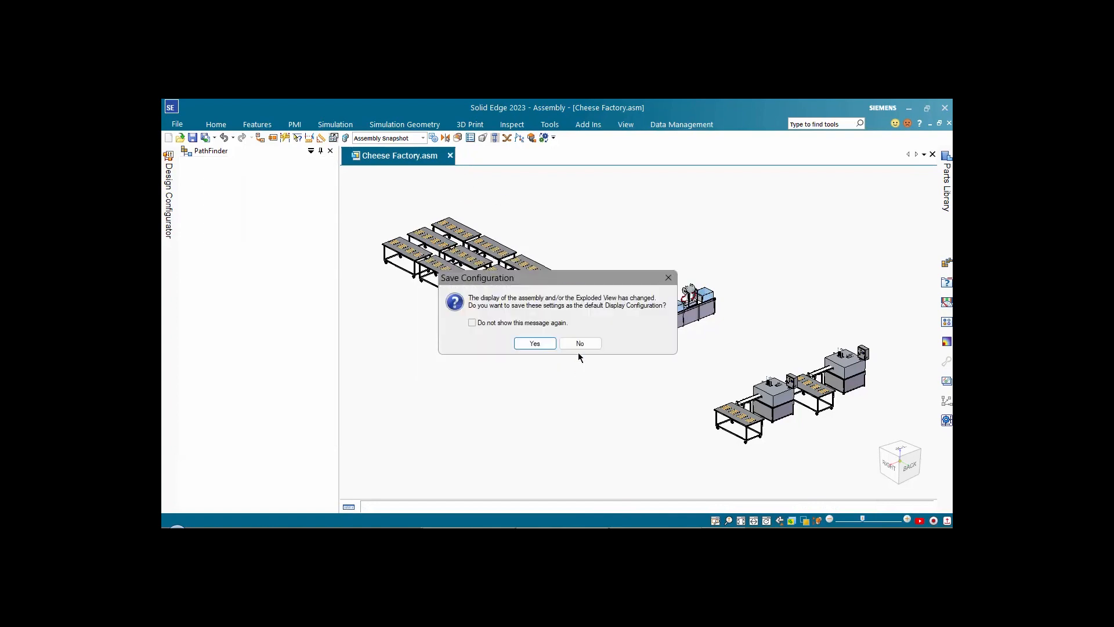
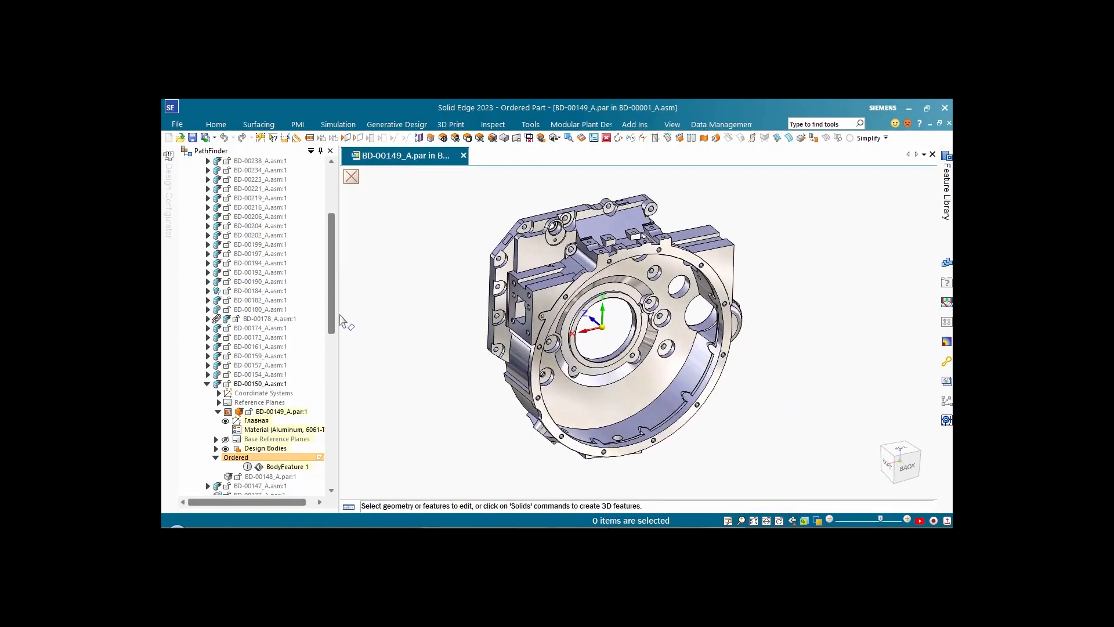
Try to move BodyFeature 1 of the housing part BD-00149_A.par to synchronous, read the warning and cancel.
{"action": "scroll", "coordinate": [332, 290], "scroll_direction": "down", "scroll_amount": 2}
{"action": "left_click", "coordinate": [288, 411]}
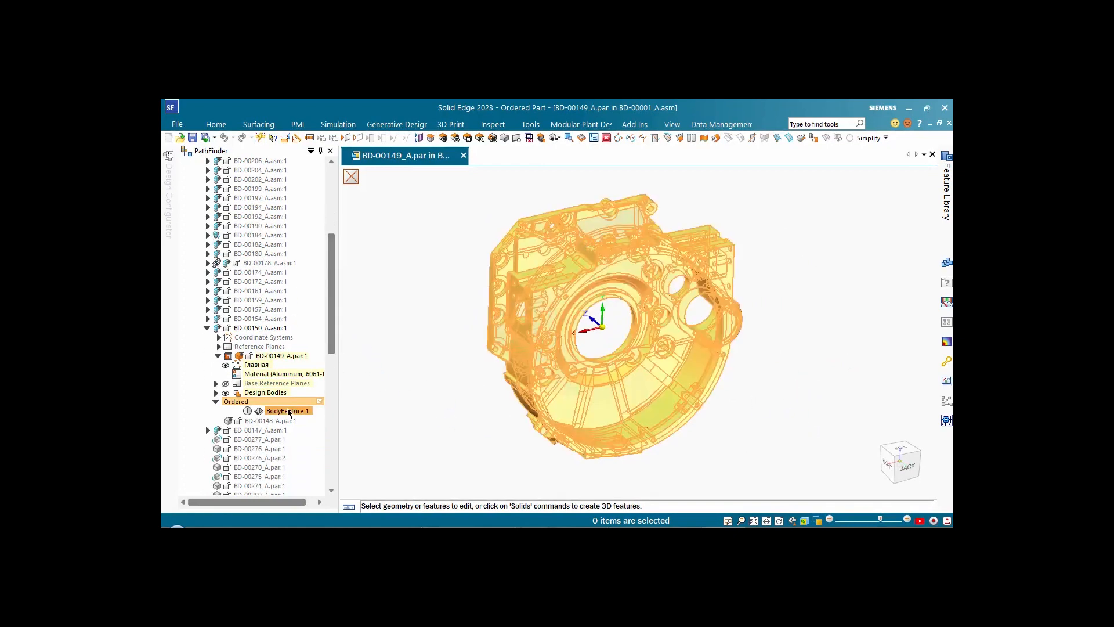
{"action": "right_click", "coordinate": [289, 412]}
{"action": "left_click", "coordinate": [326, 282]}
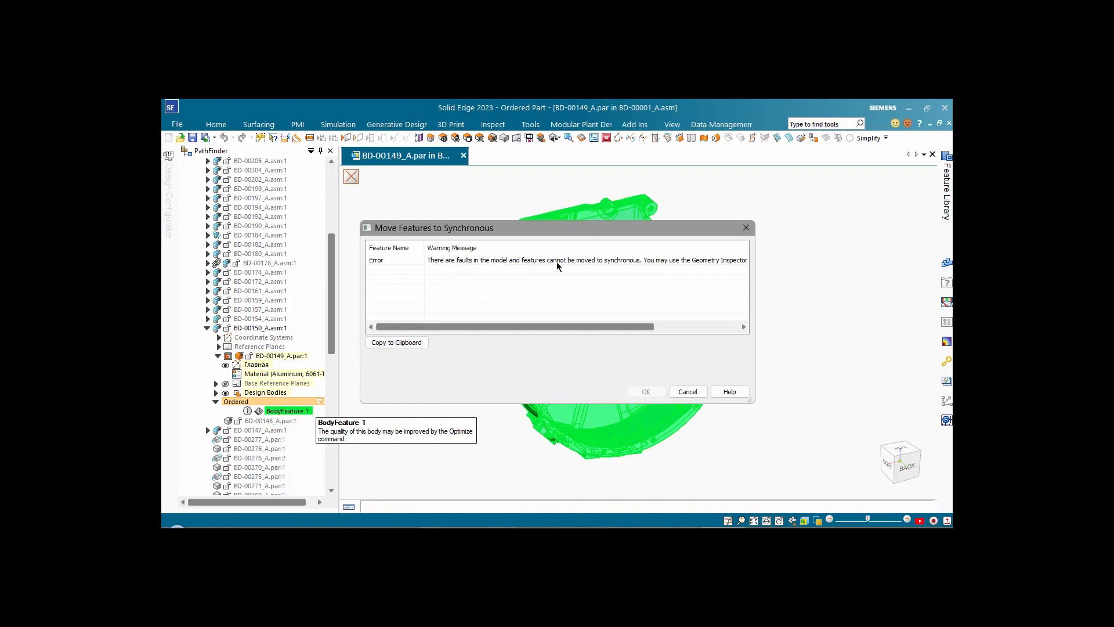
{"action": "left_click_drag", "start_coordinate": [609, 326], "coordinate": [433, 337]}
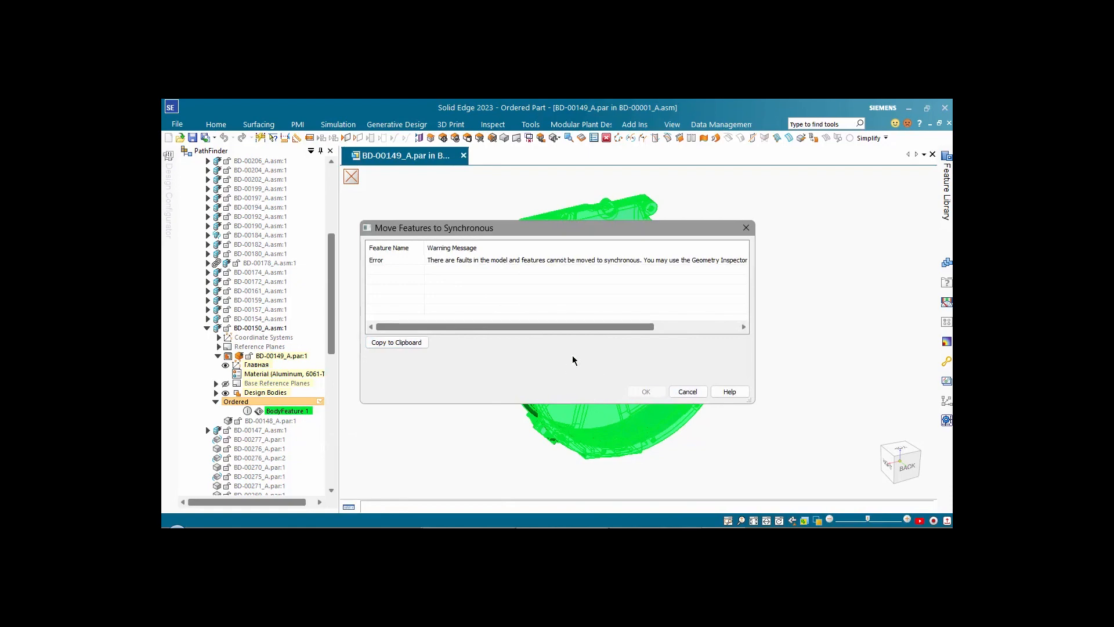
{"action": "left_click", "coordinate": [688, 392]}
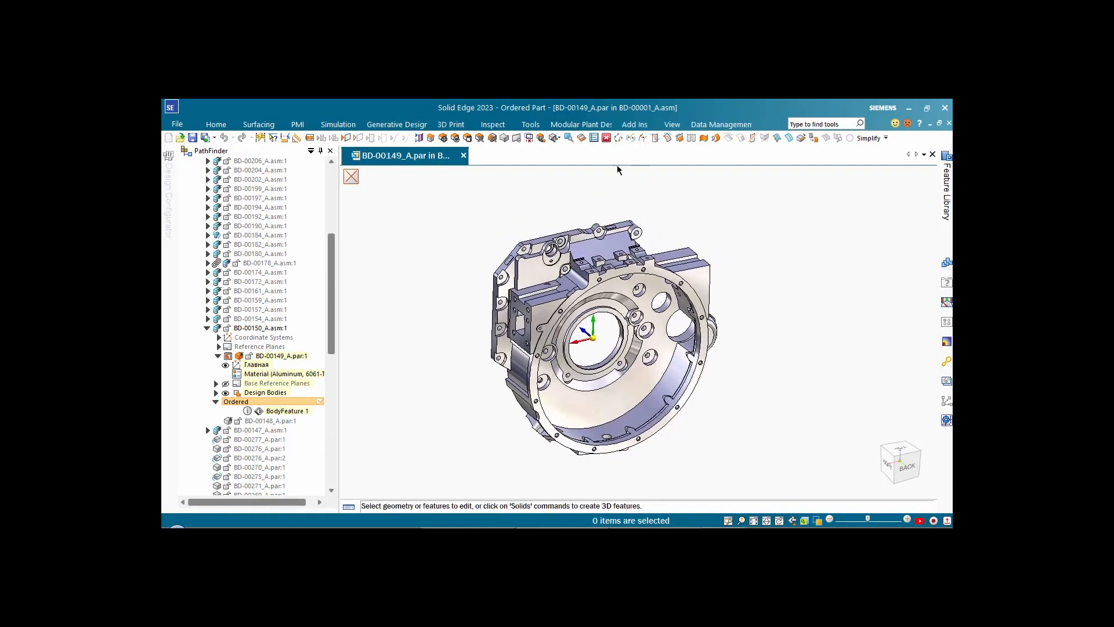
Run the Geometry Inspector for faults on all active models and expand the results for BD-00149_A.par.
{"action": "left_click", "coordinate": [531, 124]}
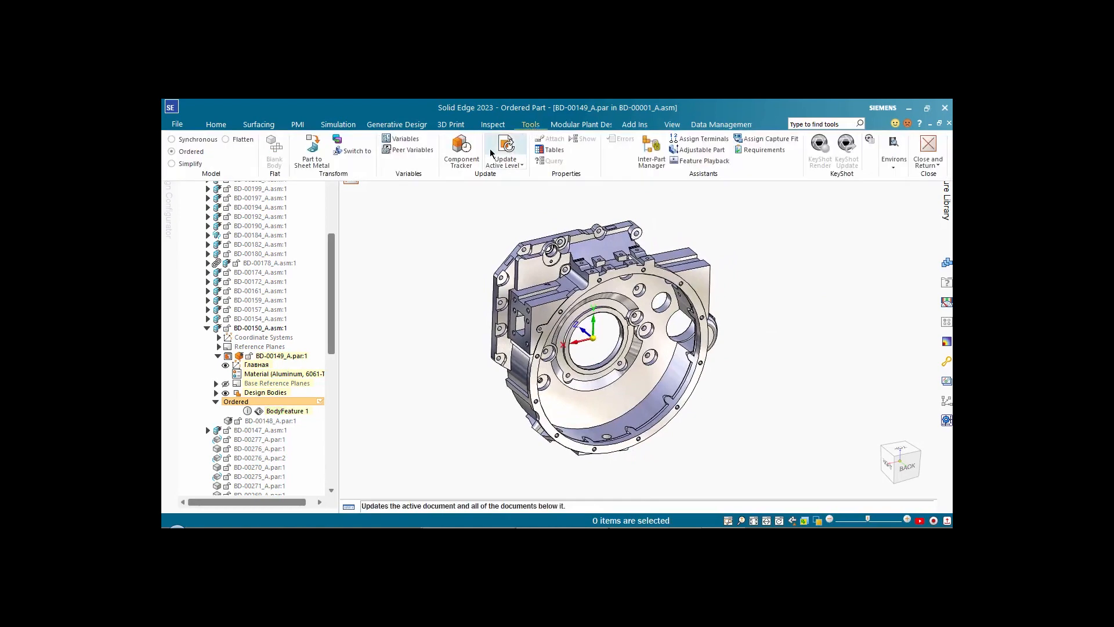
{"action": "left_click", "coordinate": [493, 125]}
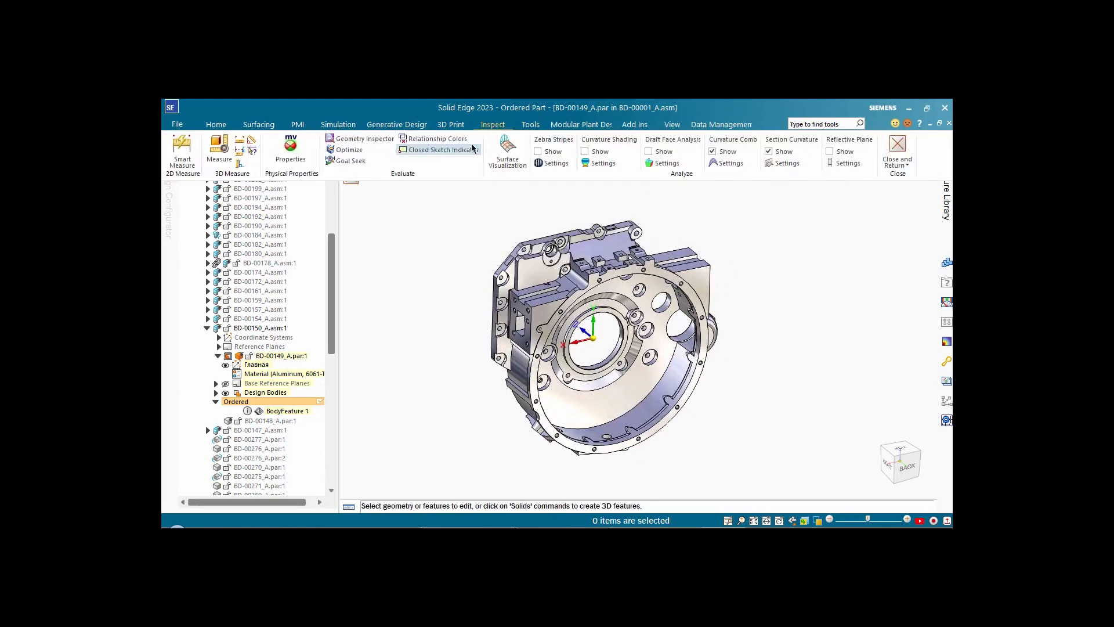
{"action": "left_click", "coordinate": [359, 139]}
{"action": "left_click", "coordinate": [645, 136]}
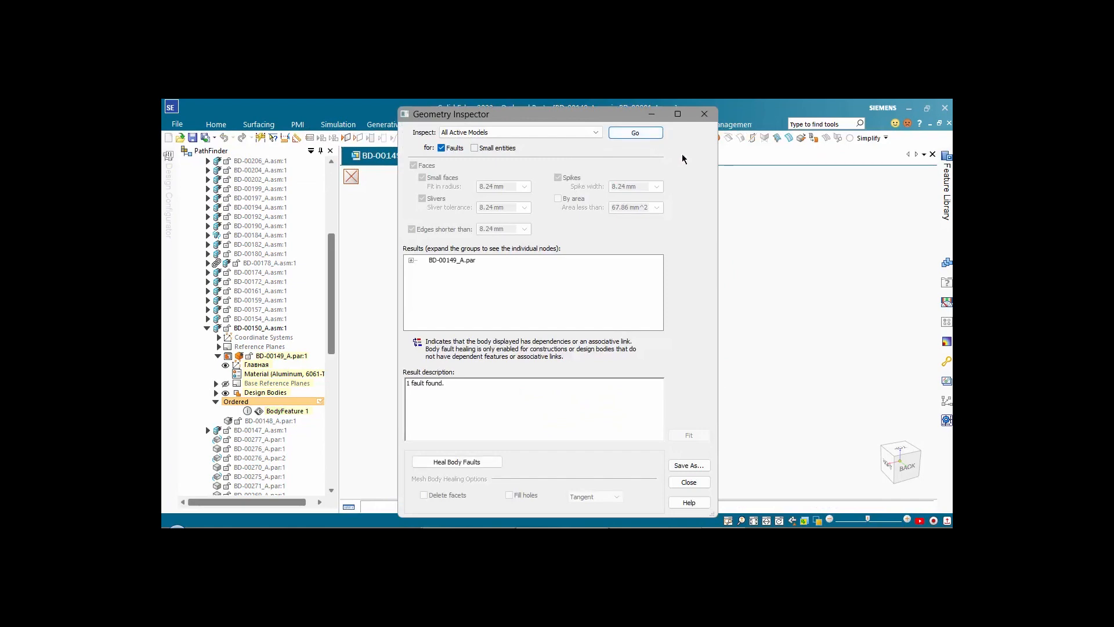
{"action": "left_click", "coordinate": [412, 261]}
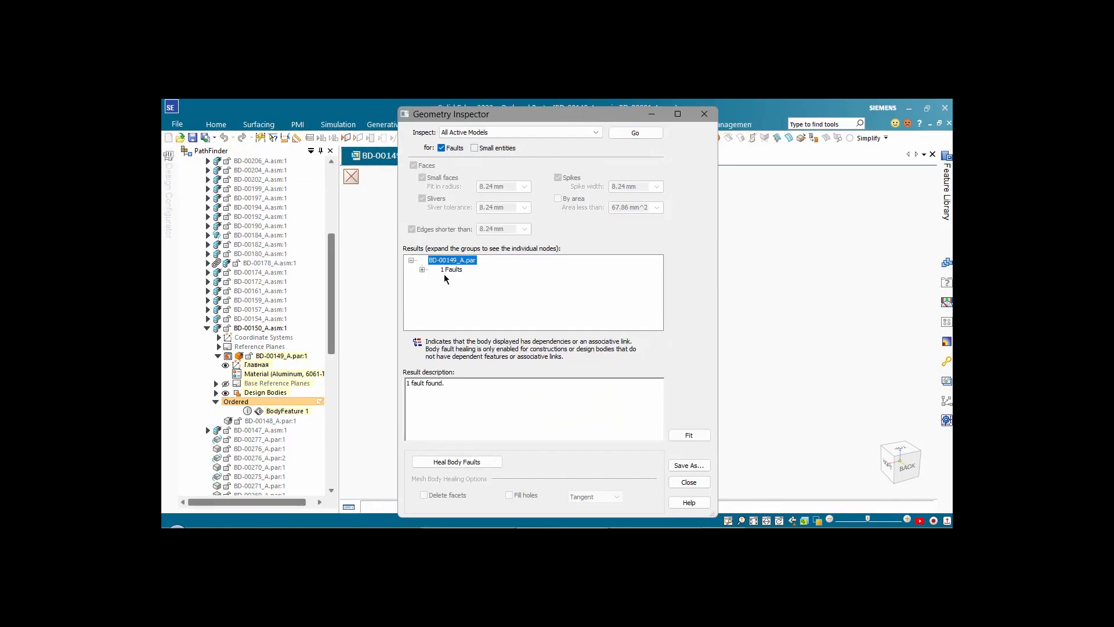
Locate the reported fault on the housing, examine the surrounding geometry and close the Geometry Inspector.
{"action": "left_click", "coordinate": [451, 270]}
{"action": "left_click_drag", "start_coordinate": [547, 119], "coordinate": [354, 118]}
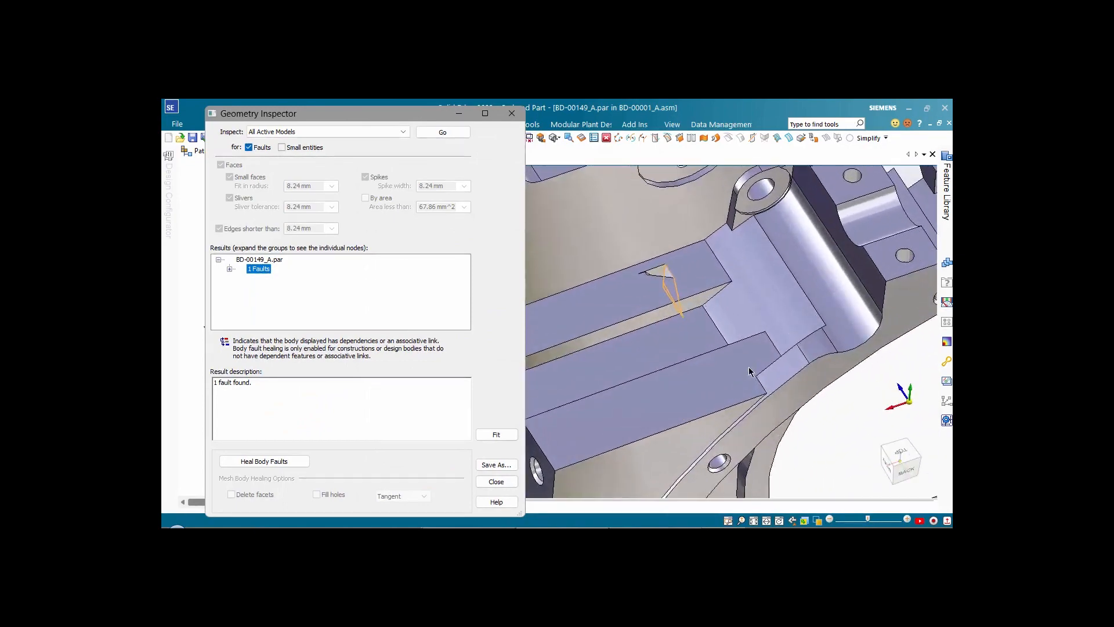
{"action": "scroll", "coordinate": [754, 343], "scroll_direction": "down", "scroll_amount": 5}
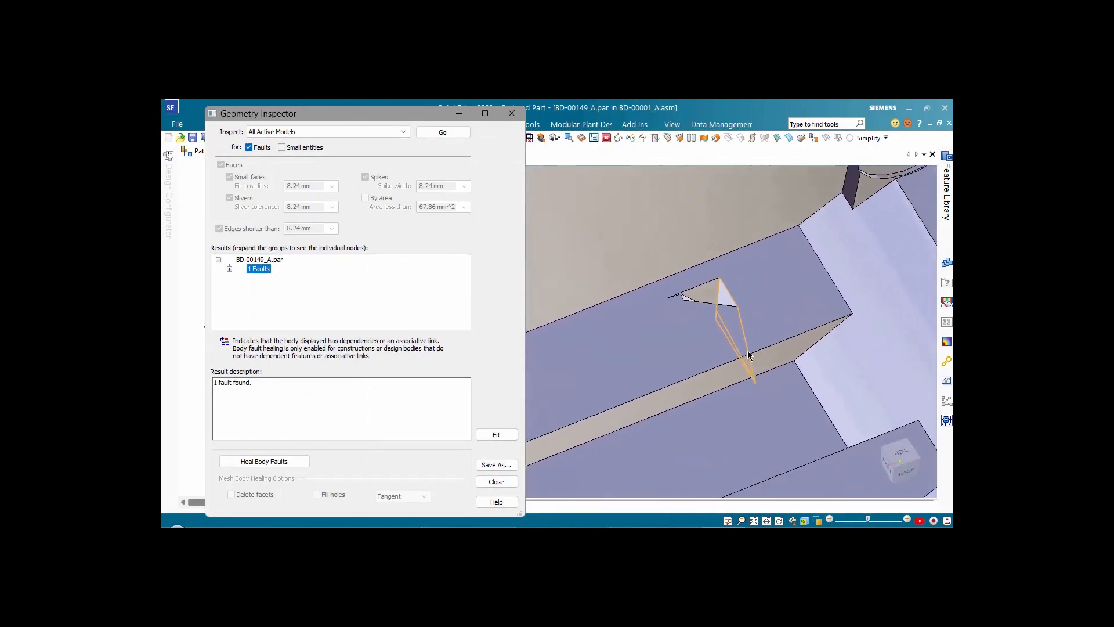
{"action": "scroll", "coordinate": [749, 355], "scroll_direction": "down", "scroll_amount": 5}
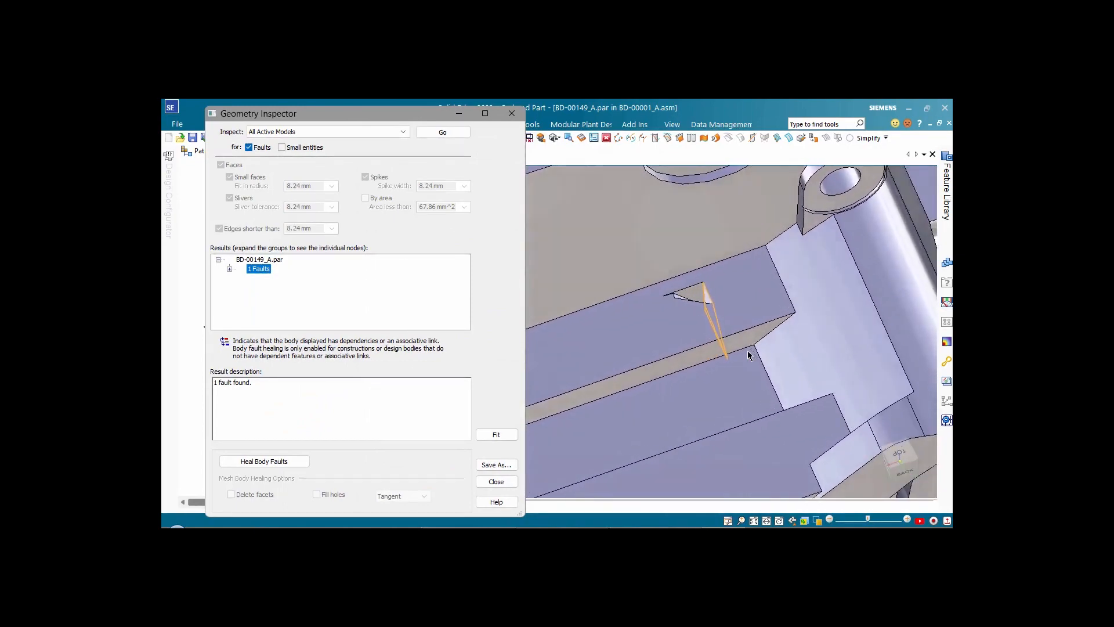
{"action": "scroll", "coordinate": [749, 355], "scroll_direction": "down", "scroll_amount": 4}
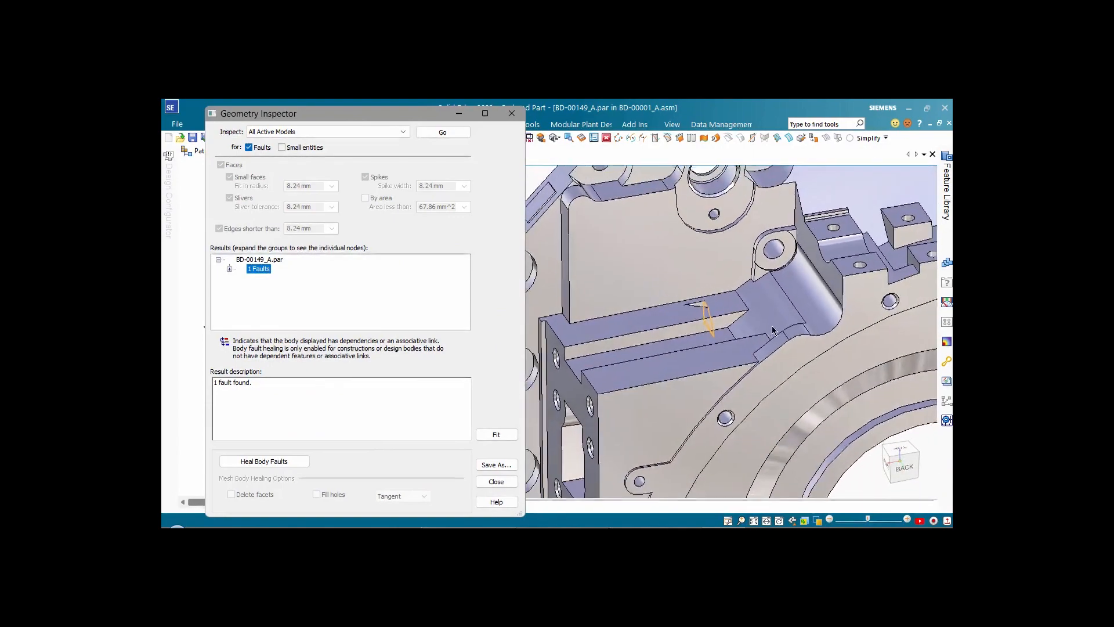
{"action": "left_click", "coordinate": [513, 117]}
Orient the housing to the top view and examine the area around the faulty face in wireframe display.
{"action": "middle_click_drag", "start_coordinate": [497, 216], "coordinate": [859, 441]}
{"action": "left_click", "coordinate": [898, 461]}
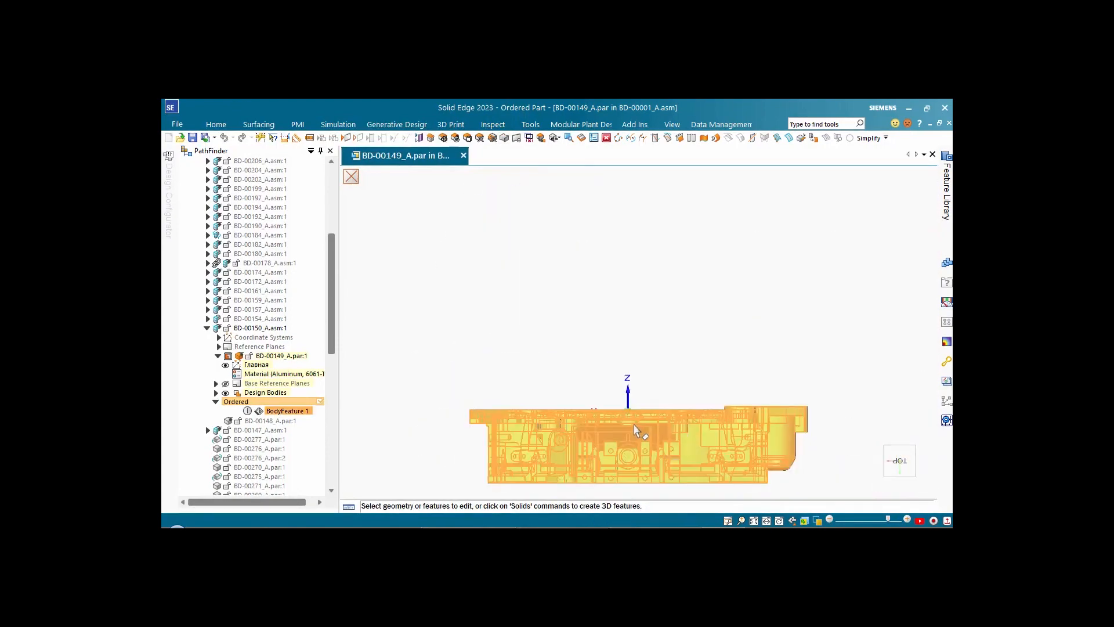
{"action": "middle_click_drag", "start_coordinate": [602, 368], "coordinate": [634, 348], "text": "shift"}
{"action": "scroll", "coordinate": [708, 406], "scroll_direction": "up", "scroll_amount": 5}
{"action": "scroll", "coordinate": [708, 406], "scroll_direction": "up", "scroll_amount": 2}
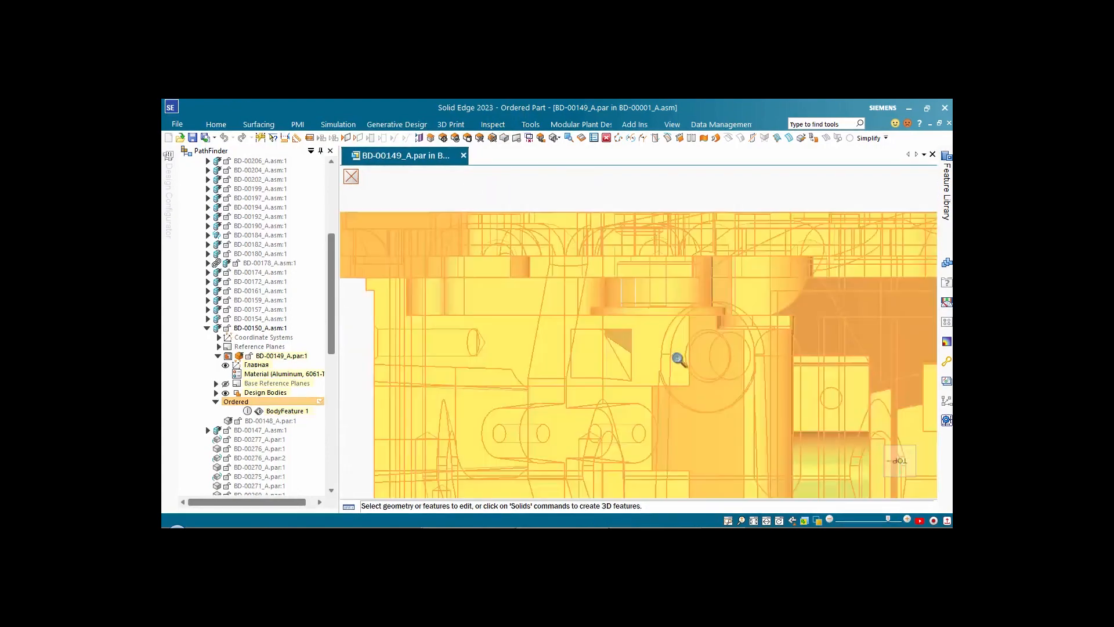
{"action": "scroll", "coordinate": [675, 212], "scroll_direction": "down", "scroll_amount": 1}
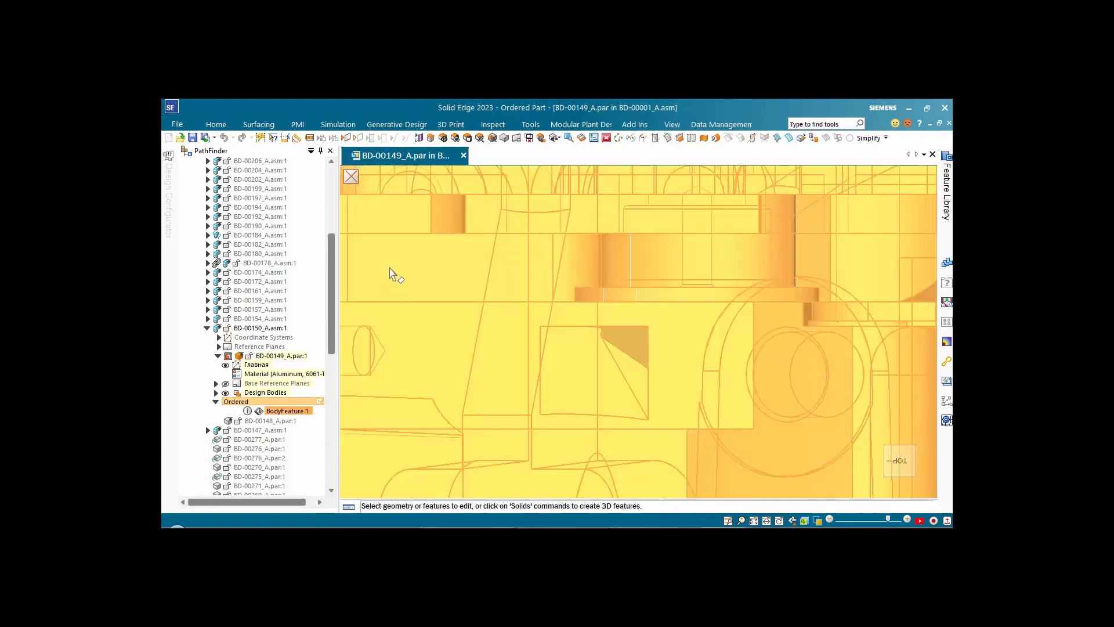
{"action": "scroll", "coordinate": [614, 413], "scroll_direction": "down", "scroll_amount": 2}
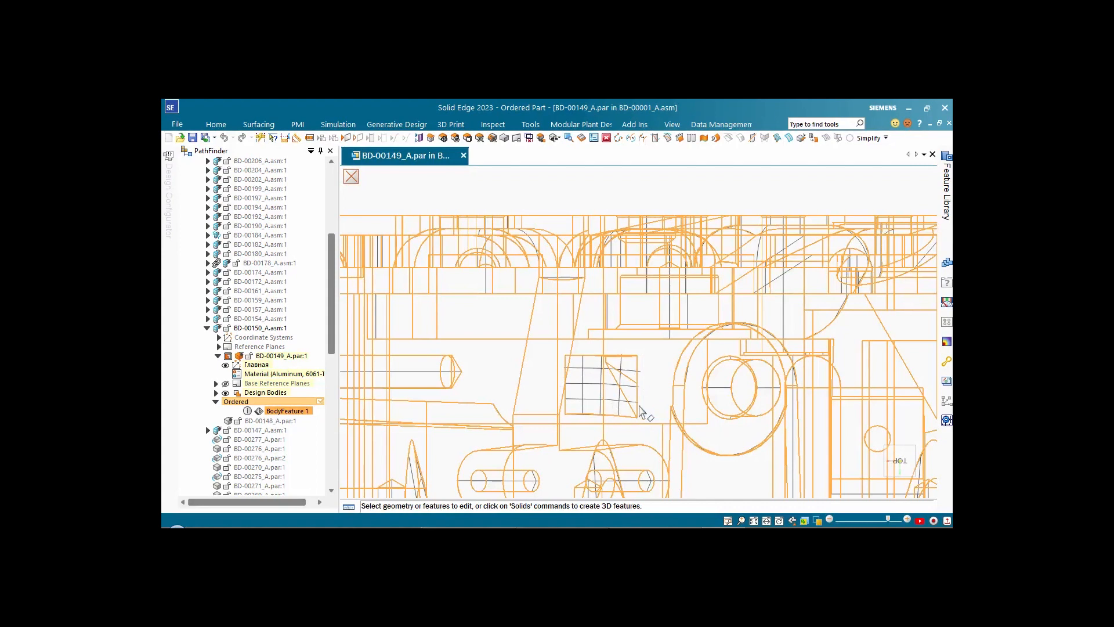
Delete the small faulty face of the housing BD-00149_A.par with the Delete Faces command, using the heal option.
{"action": "left_click", "coordinate": [481, 139]}
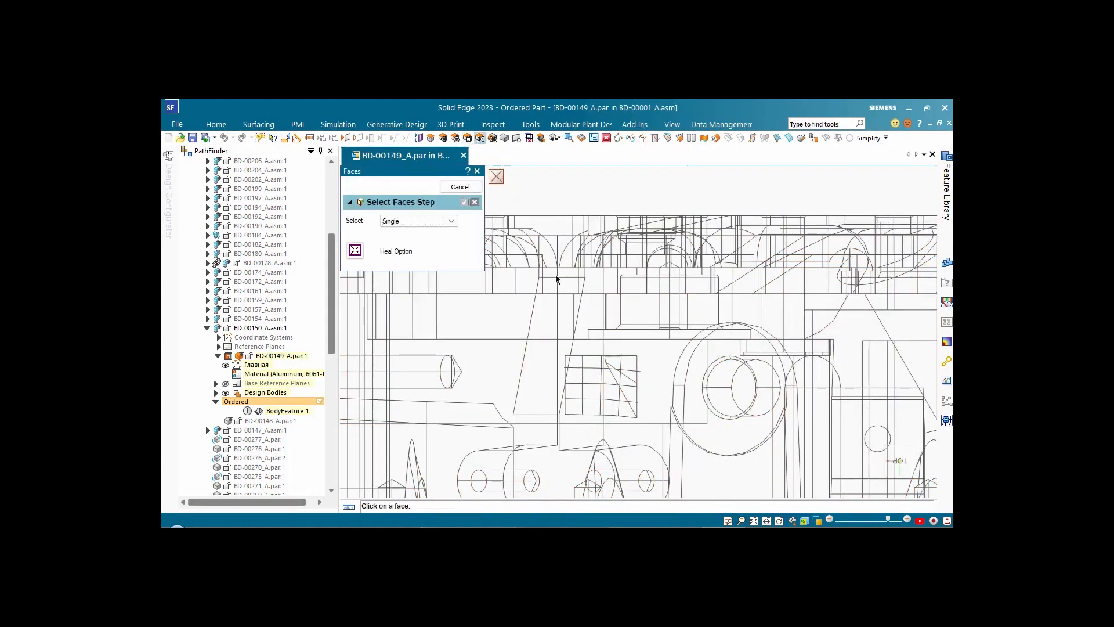
{"action": "left_click", "coordinate": [645, 417]}
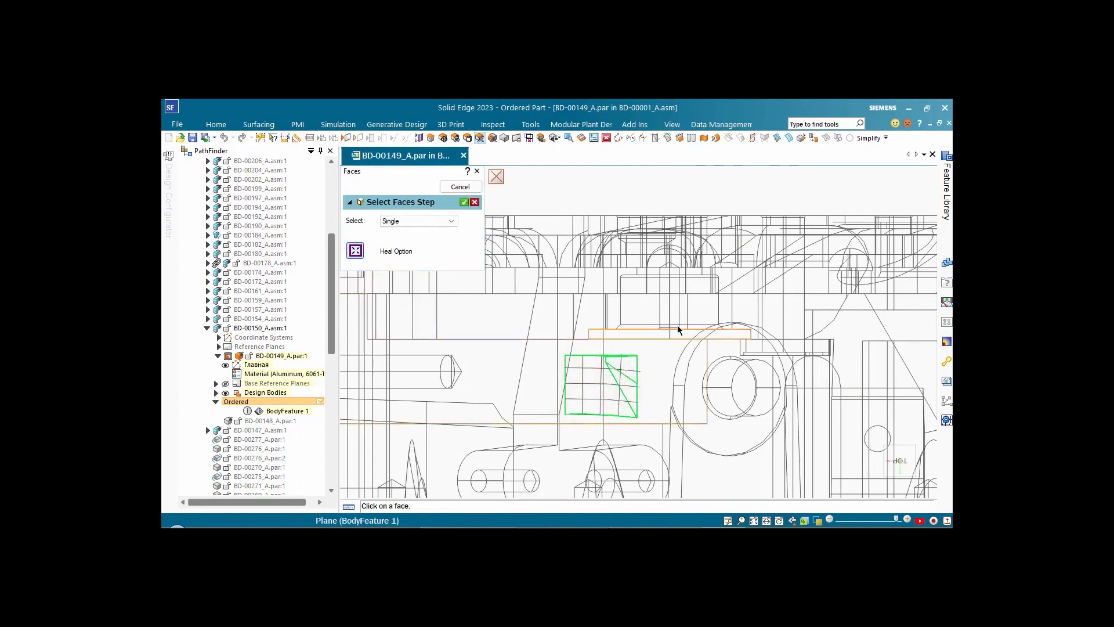
{"action": "left_click", "coordinate": [464, 202]}
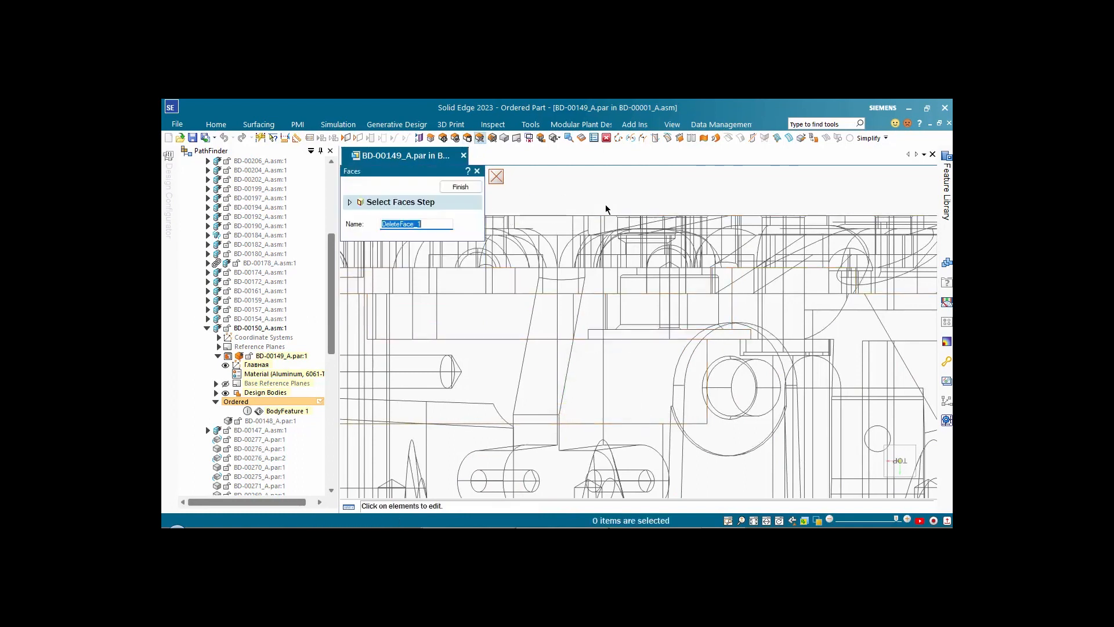
{"action": "left_click", "coordinate": [460, 187]}
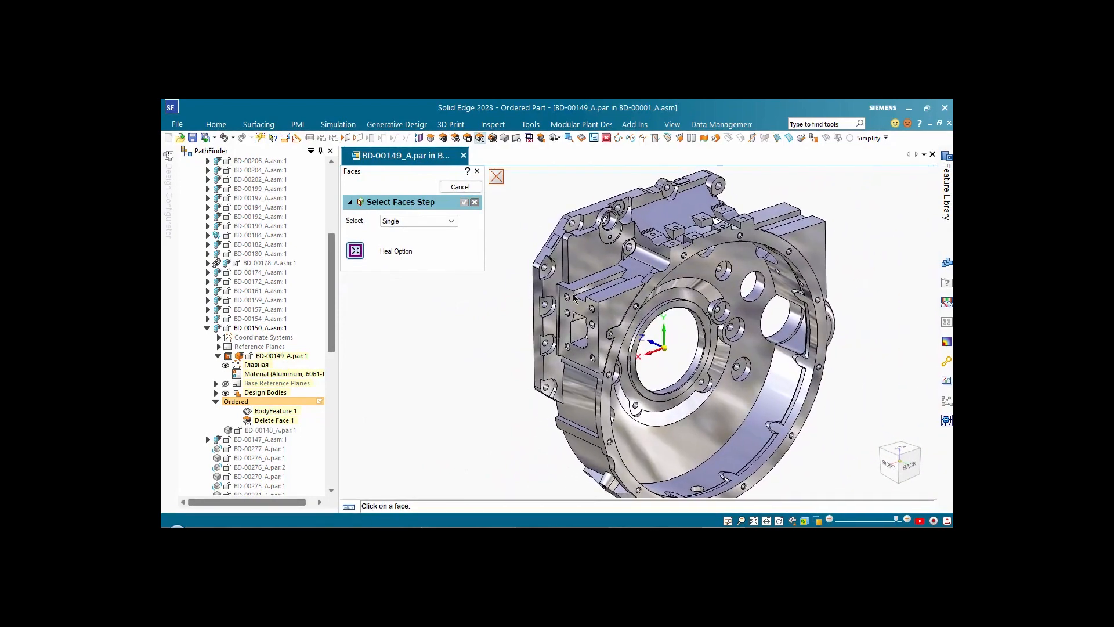
{"action": "left_click", "coordinate": [477, 171]}
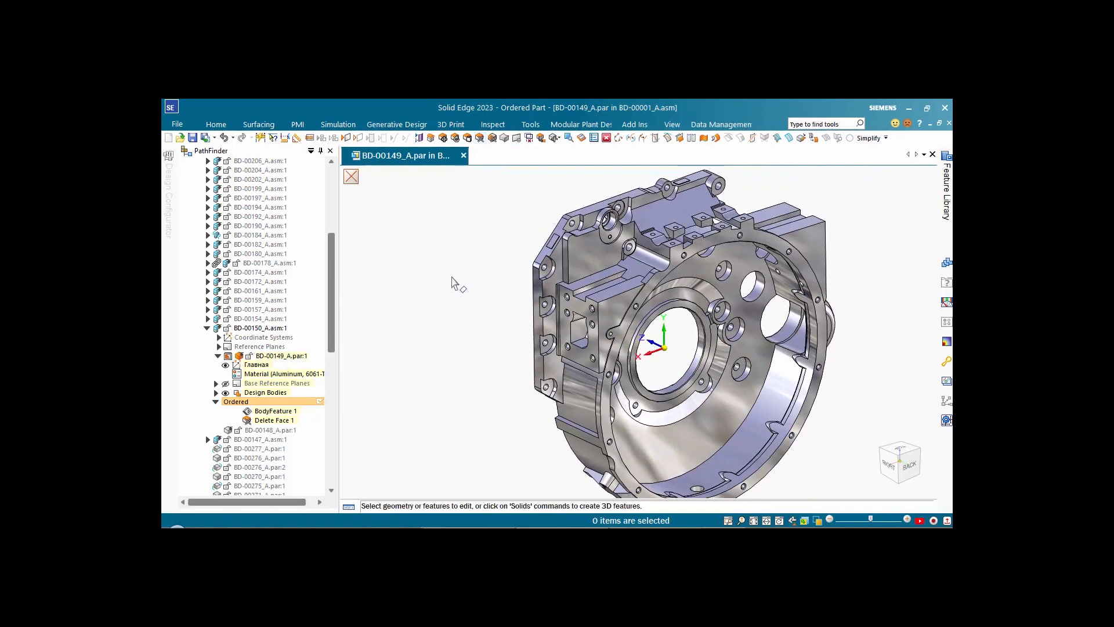
Try to move the Delete Face 1 feature together with BodyFeature 1 to synchronous, read the warning and cancel.
{"action": "left_click", "coordinate": [279, 421]}
{"action": "right_click", "coordinate": [278, 421]}
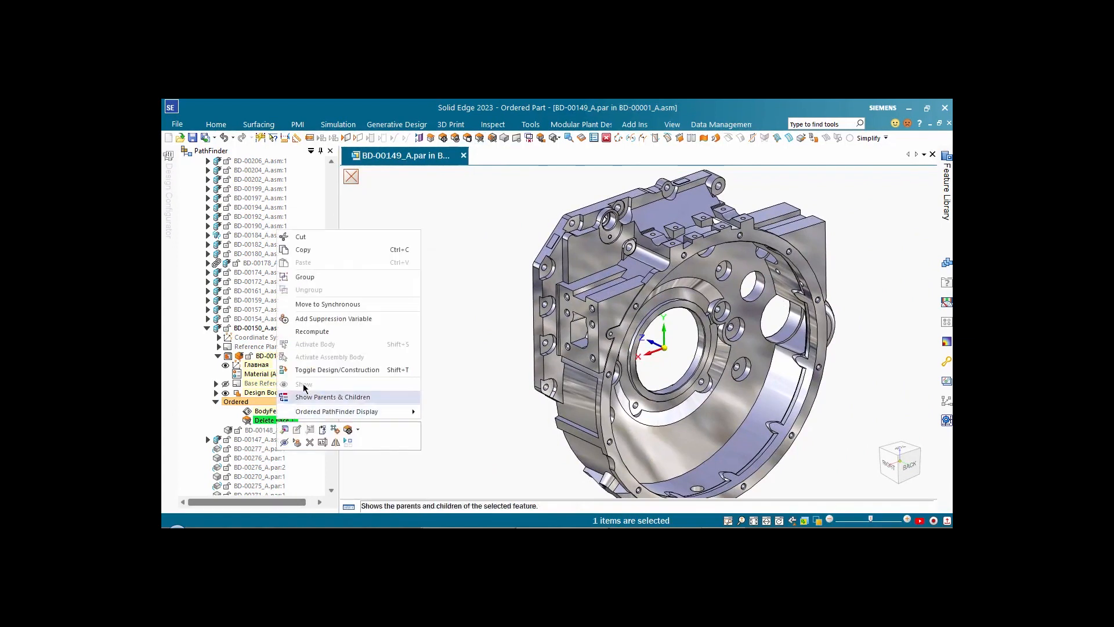
{"action": "left_click", "coordinate": [328, 305]}
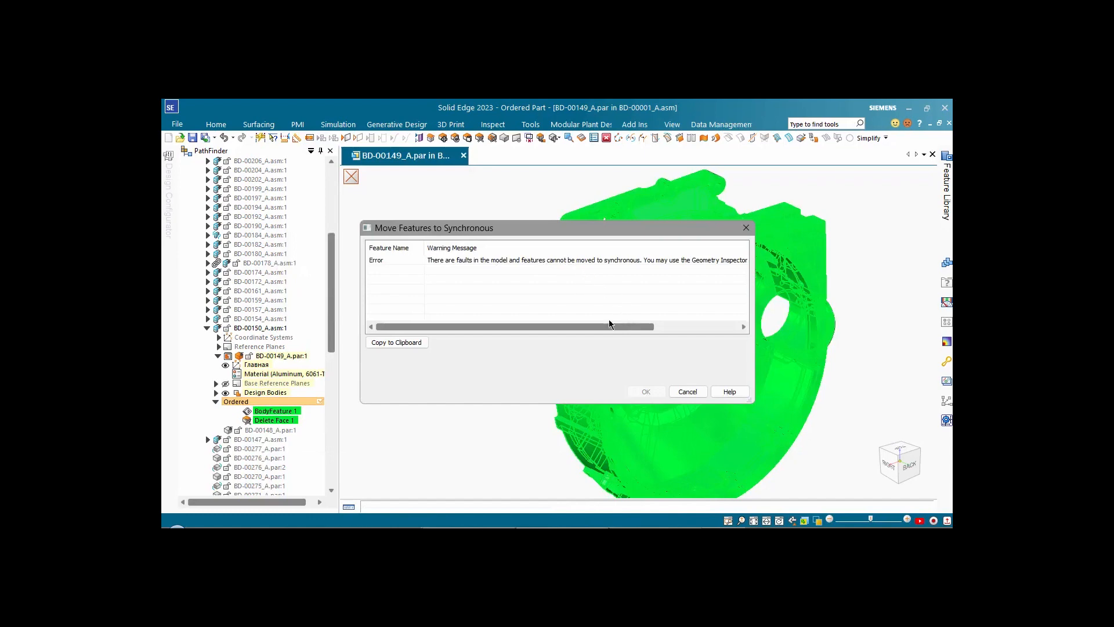
{"action": "left_click", "coordinate": [688, 391]}
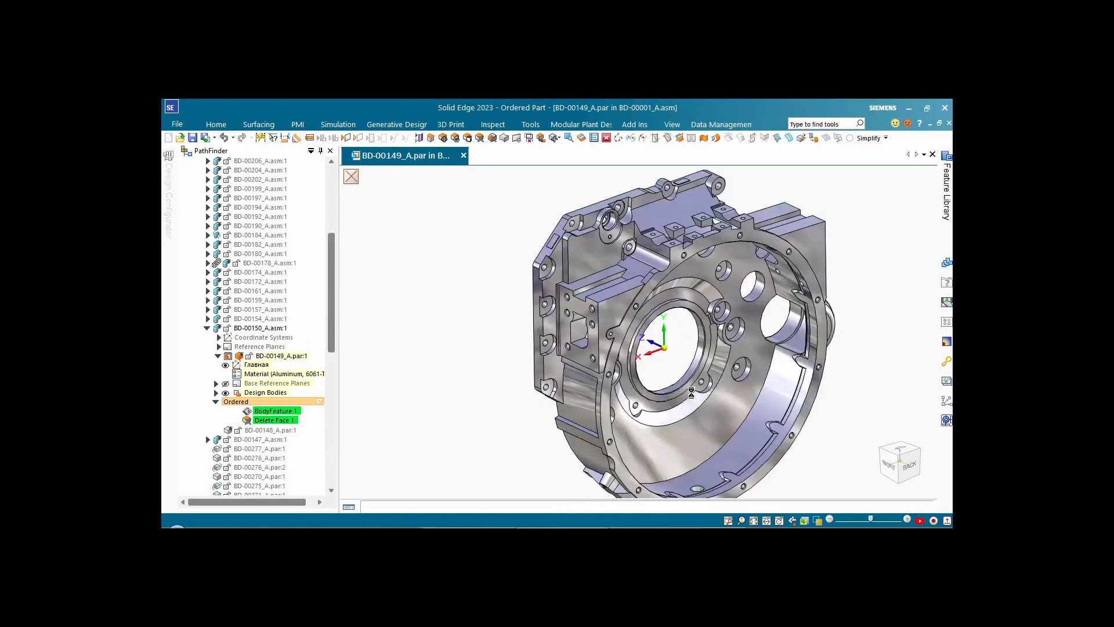
{"action": "left_click", "coordinate": [480, 225]}
Run the Geometry Inspector for faults on all active models again, locate the reported geometry on the housing and close the inspector.
{"action": "left_click", "coordinate": [526, 127]}
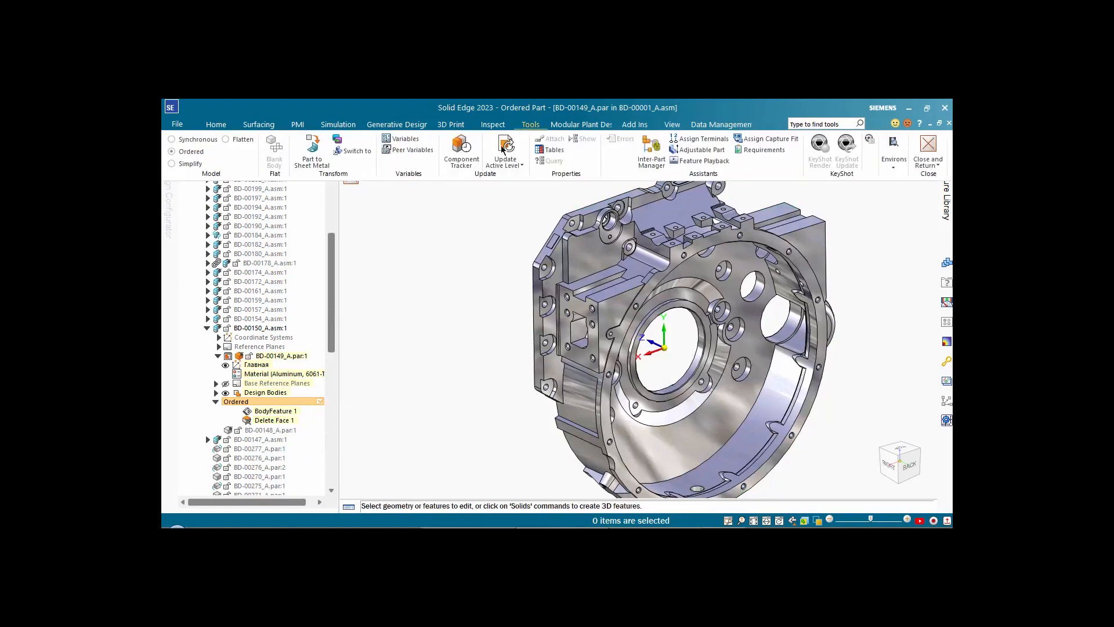
{"action": "left_click", "coordinate": [490, 126]}
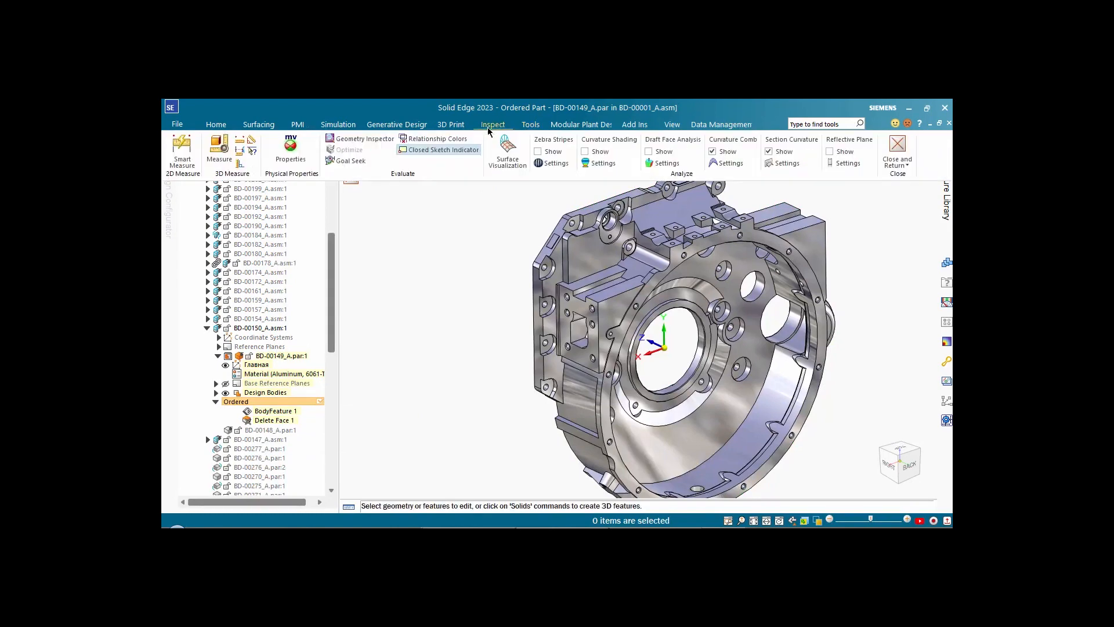
{"action": "left_click", "coordinate": [357, 139]}
{"action": "left_click", "coordinate": [442, 132]}
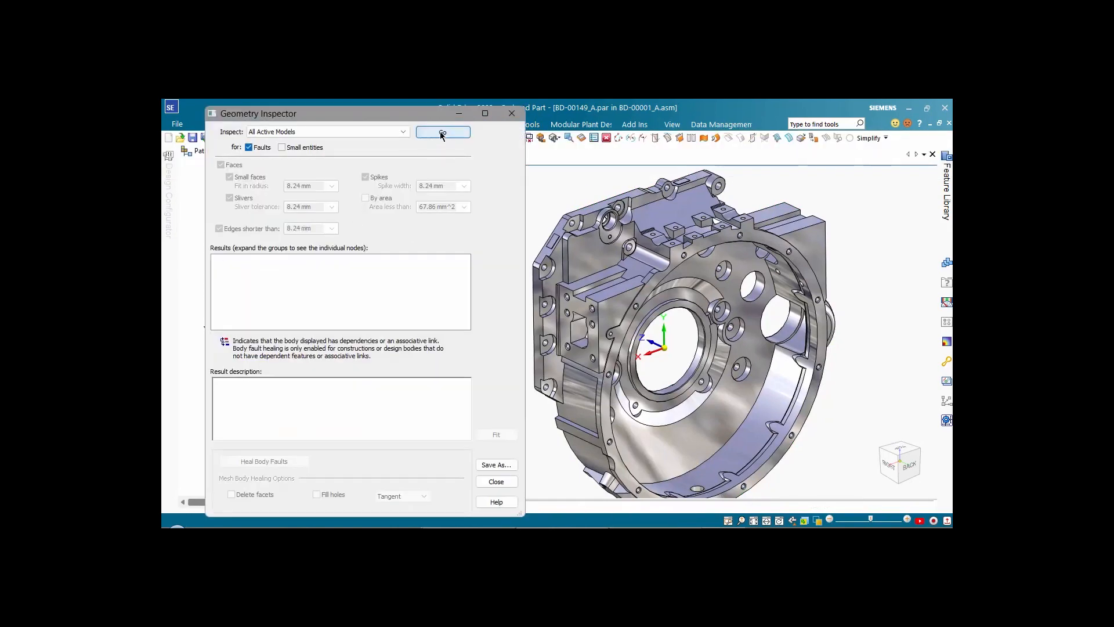
{"action": "left_click", "coordinate": [219, 260]}
{"action": "left_click", "coordinate": [258, 269]}
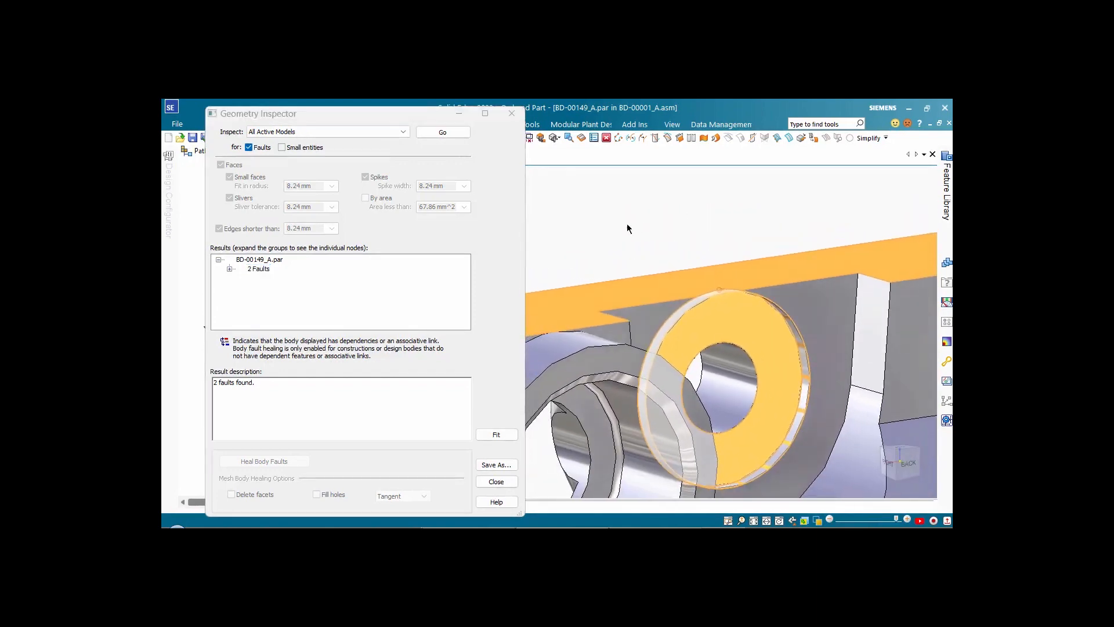
{"action": "left_click", "coordinate": [514, 116]}
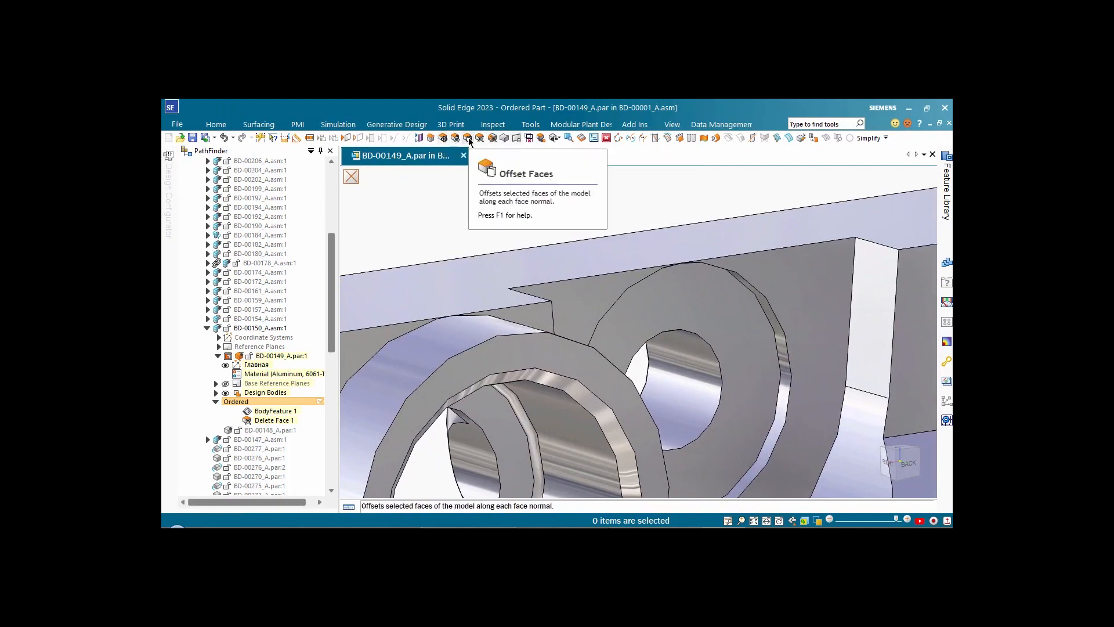
Offset the circular recess wall around the faulty hole by 0.01 mm, using the Offset type instead of Synchronous Offset.
{"action": "left_click", "coordinate": [468, 138]}
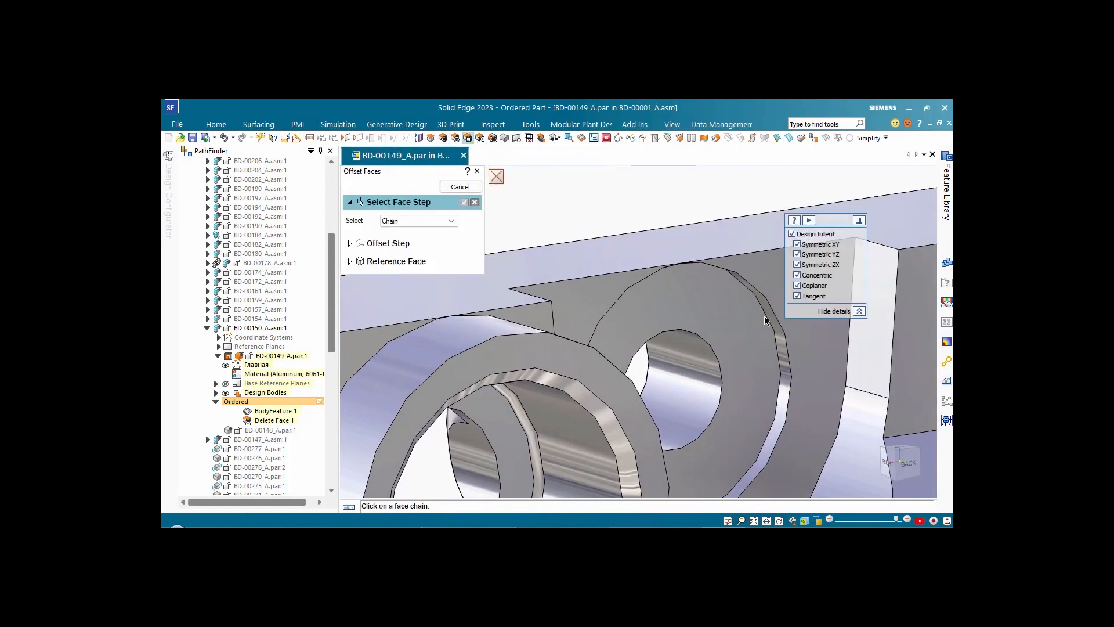
{"action": "left_click", "coordinate": [742, 341]}
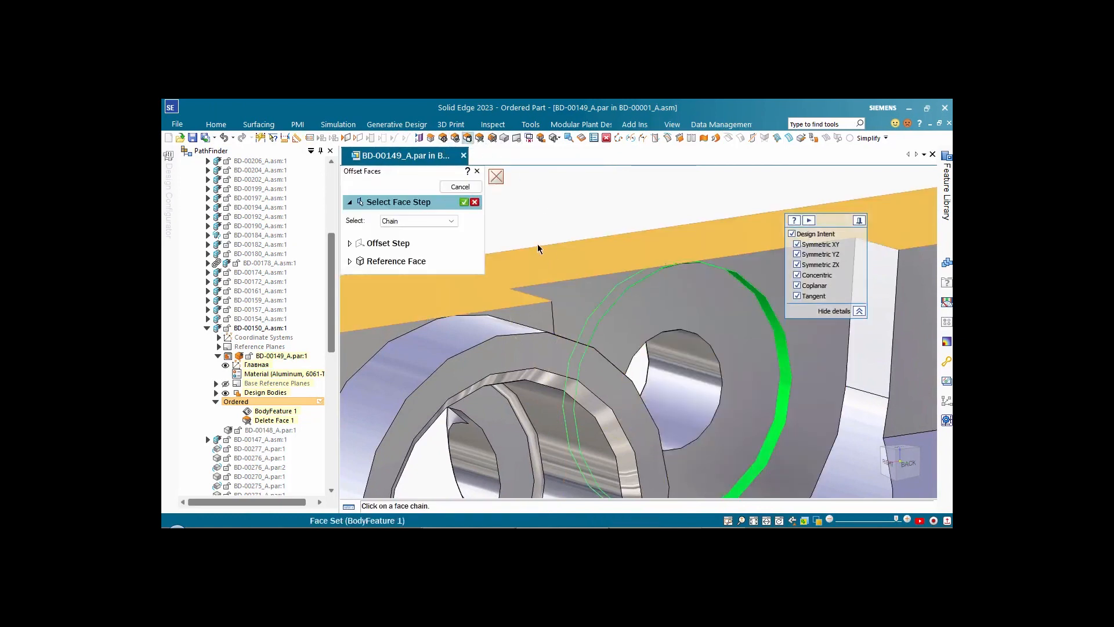
{"action": "right_click", "coordinate": [557, 213]}
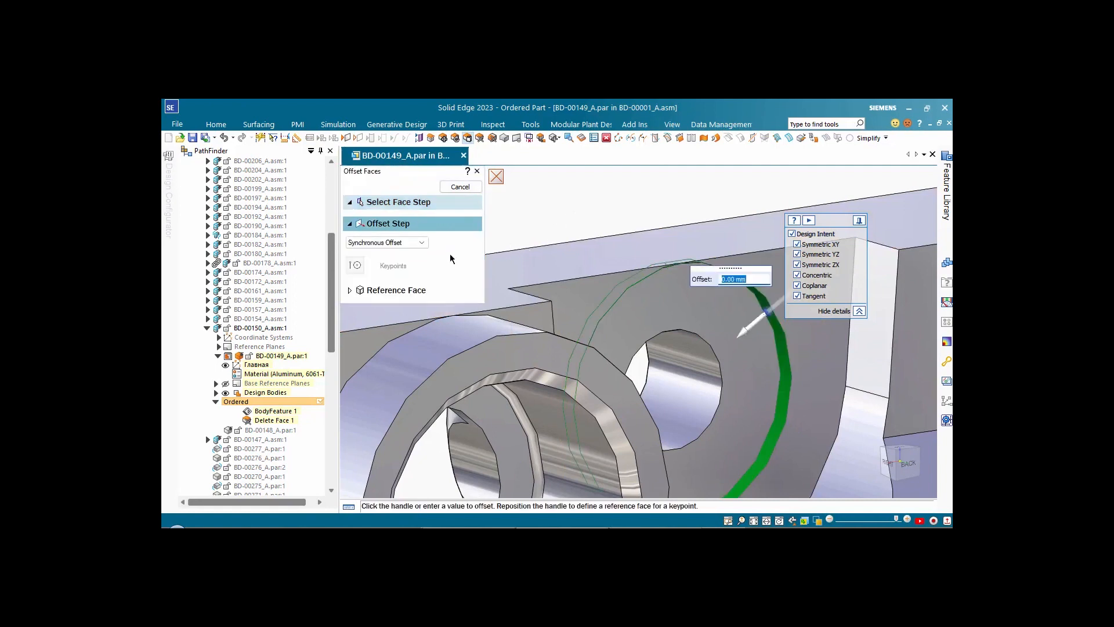
{"action": "left_click", "coordinate": [422, 243]}
{"action": "left_click", "coordinate": [383, 255]}
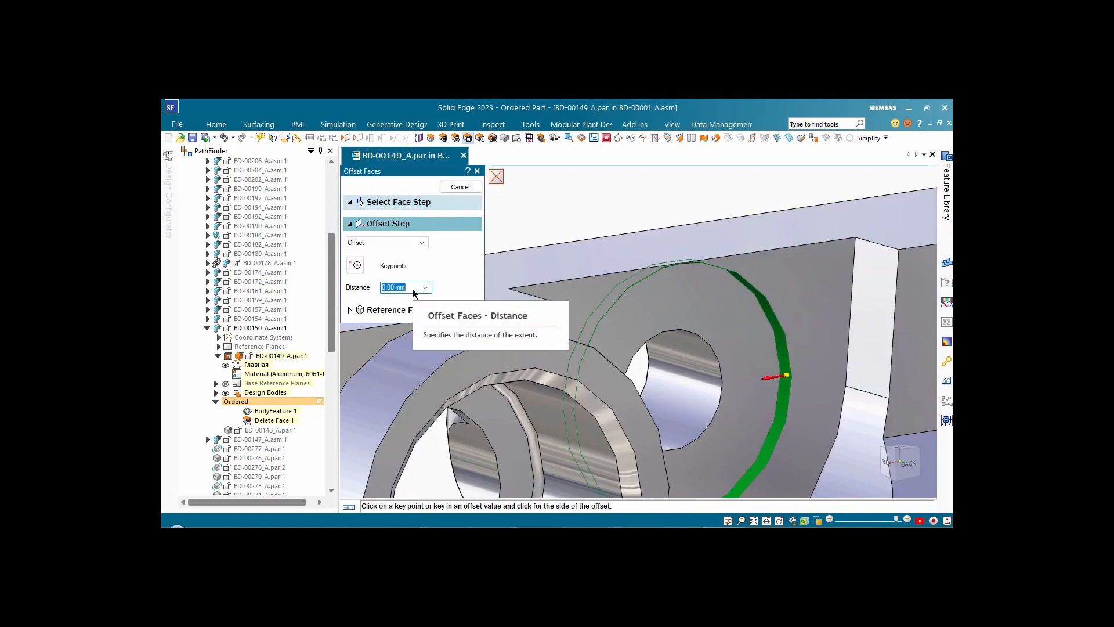
{"action": "type", "text": ".0"}
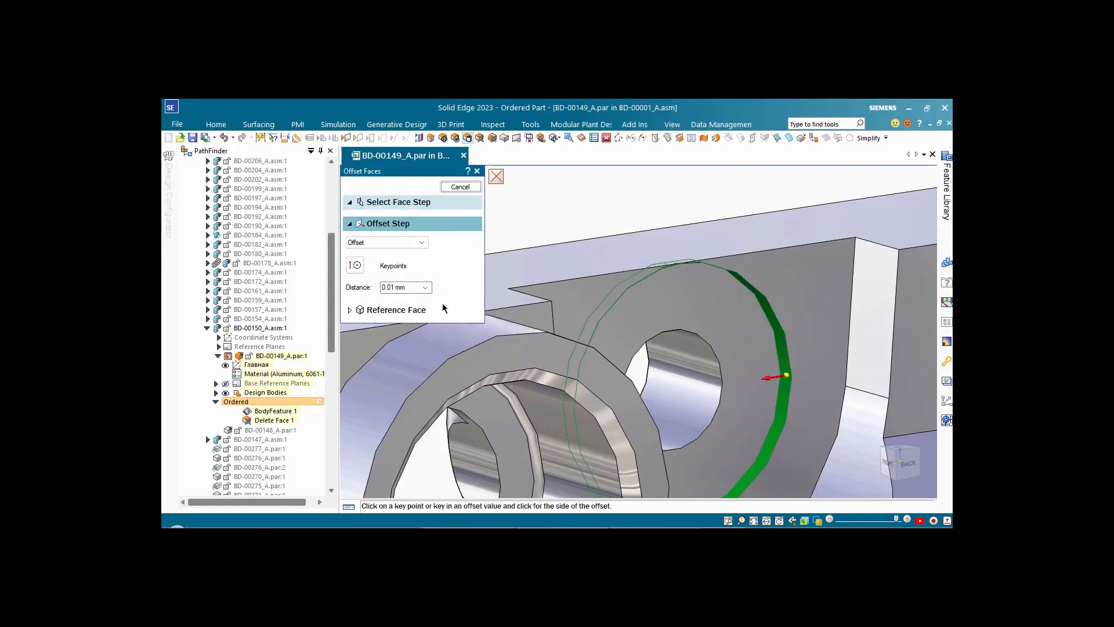
{"action": "key", "text": "Return"}
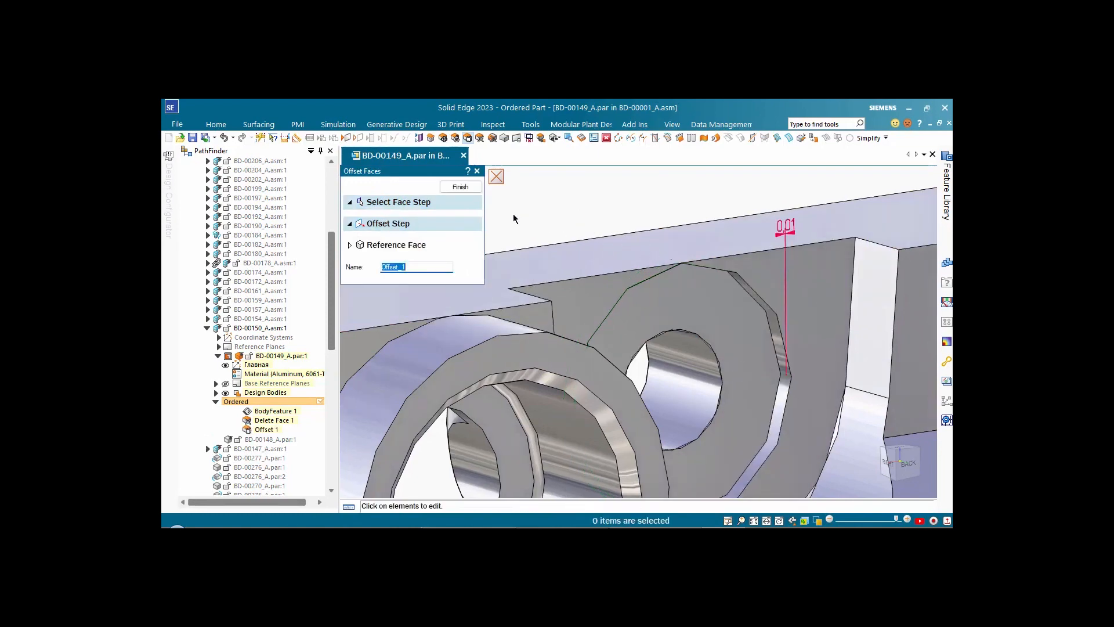
{"action": "left_click", "coordinate": [472, 187]}
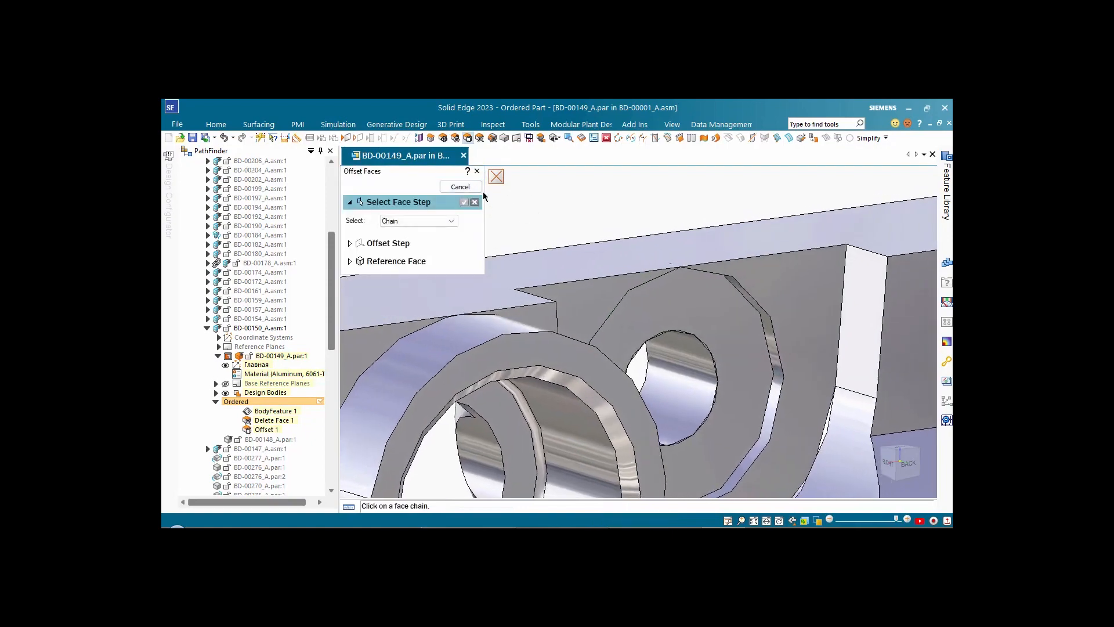
{"action": "scroll", "coordinate": [484, 195], "scroll_direction": "down", "scroll_amount": 2}
{"action": "left_click", "coordinate": [478, 171]}
Move the Offset 1 feature with its parent features to synchronous and activate the part's Synchronous environment.
{"action": "scroll", "coordinate": [553, 226], "scroll_direction": "down", "scroll_amount": 8}
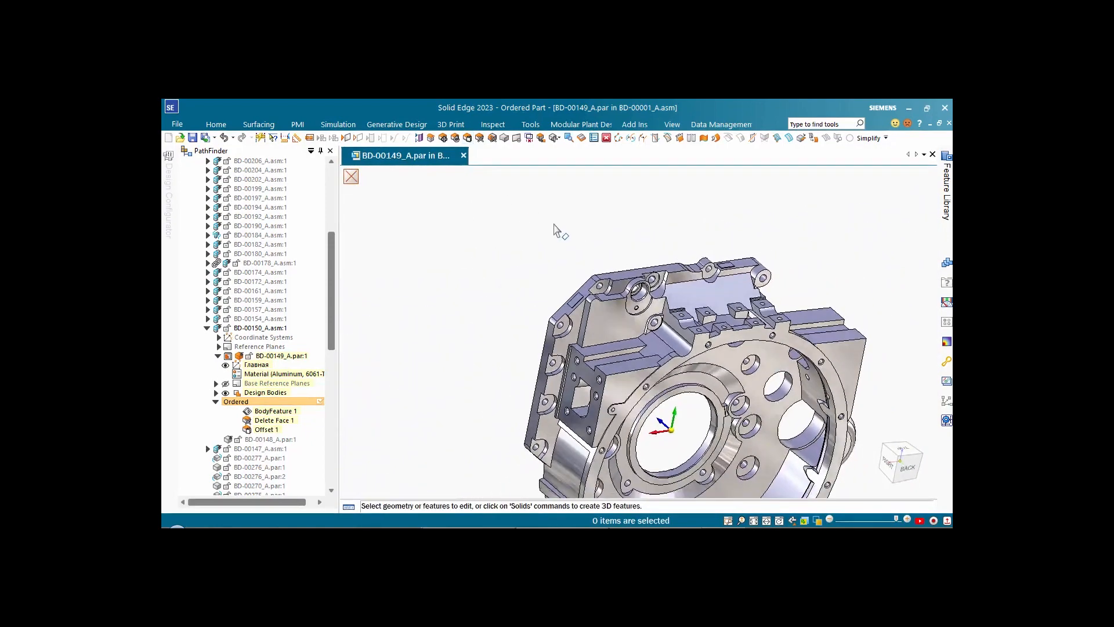
{"action": "scroll", "coordinate": [554, 232], "scroll_direction": "down", "scroll_amount": 3}
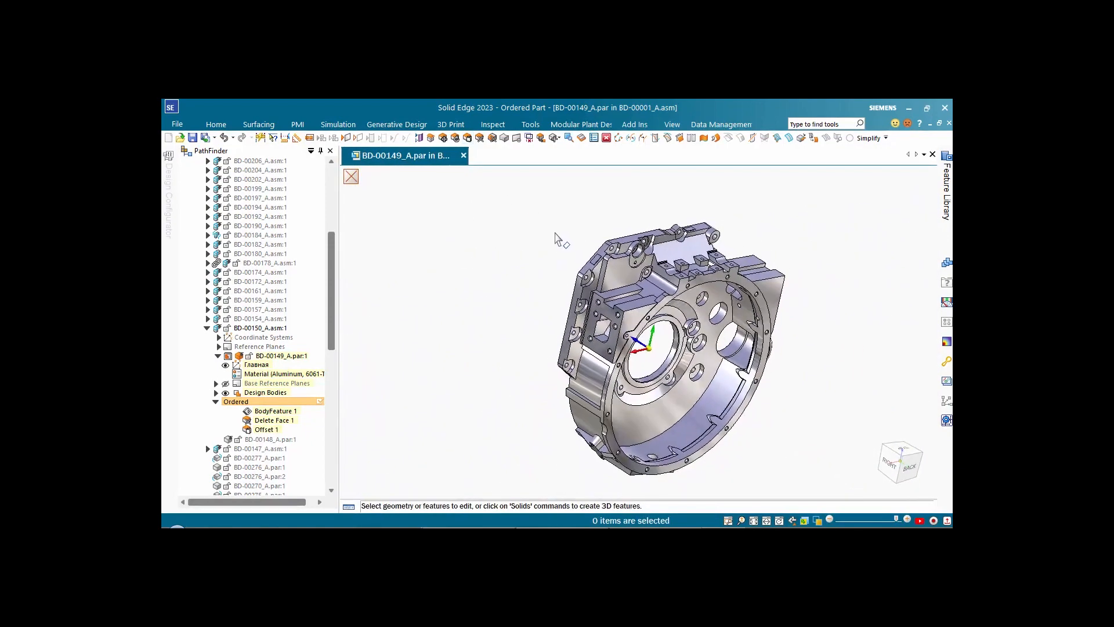
{"action": "left_click", "coordinate": [269, 430]}
{"action": "right_click", "coordinate": [270, 430]}
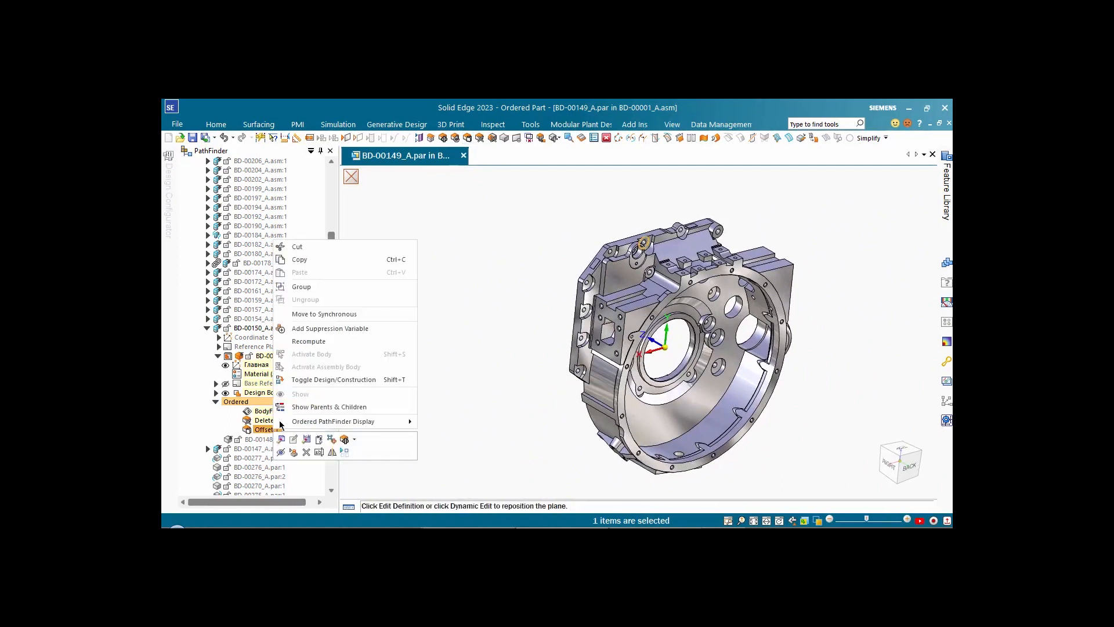
{"action": "left_click", "coordinate": [321, 314]}
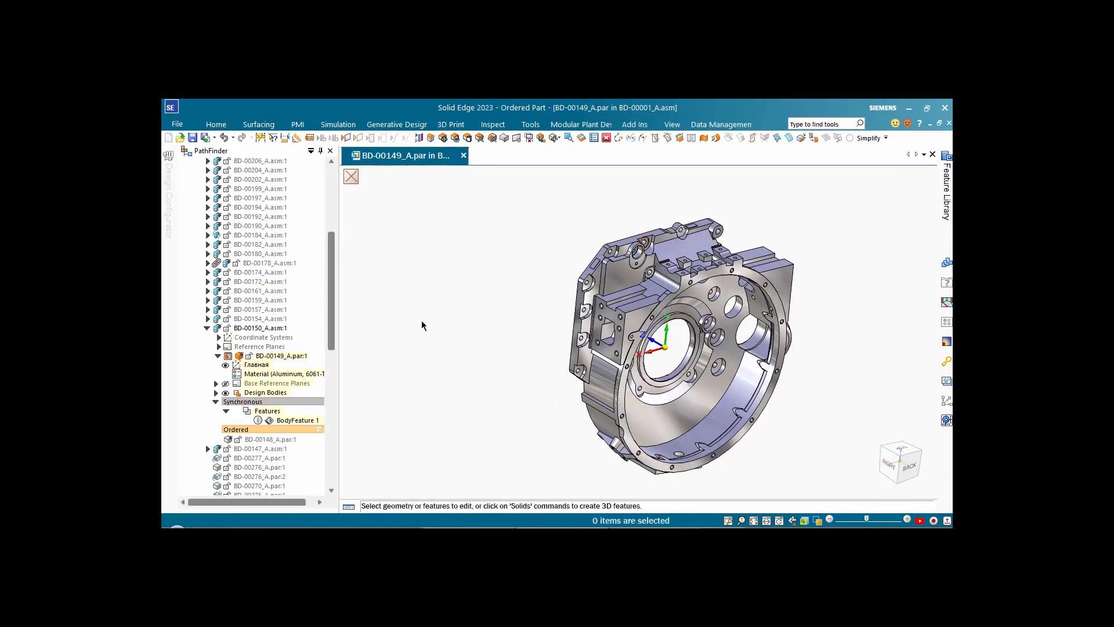
{"action": "left_click", "coordinate": [251, 404]}
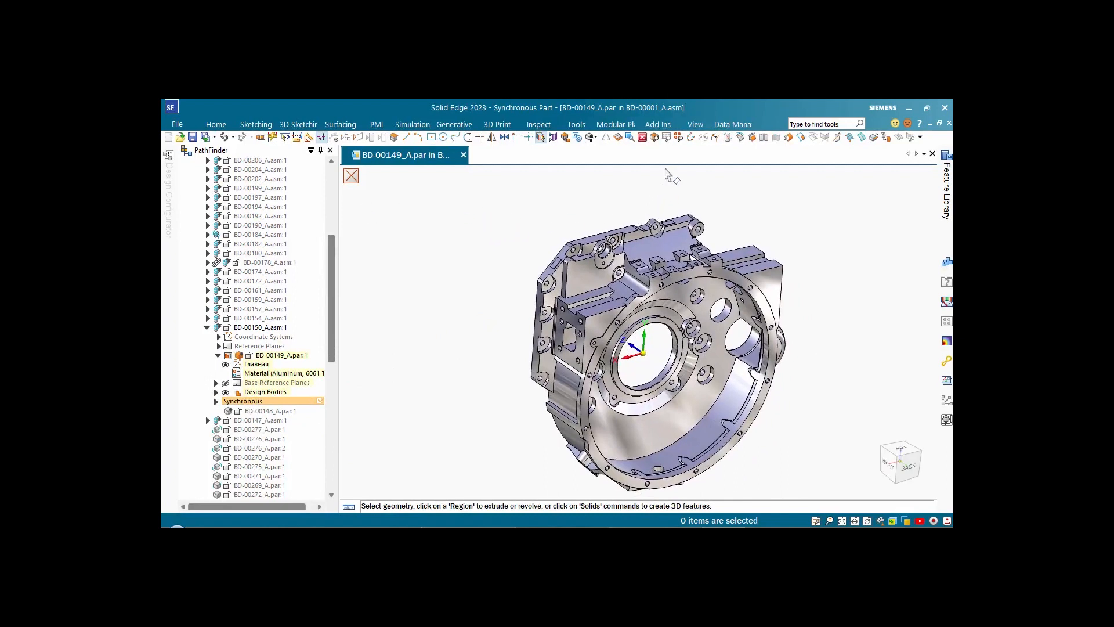
Run Hole Recognition on the housing and place its results clear of the model.
{"action": "left_click", "coordinate": [655, 137]}
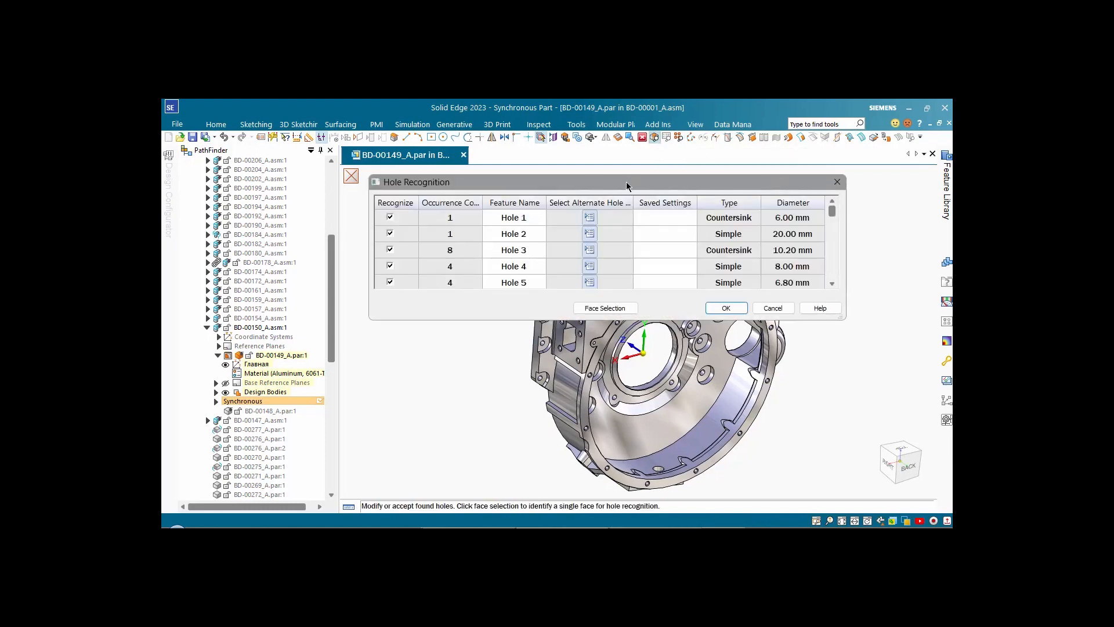
{"action": "left_click_drag", "start_coordinate": [627, 186], "coordinate": [467, 149]}
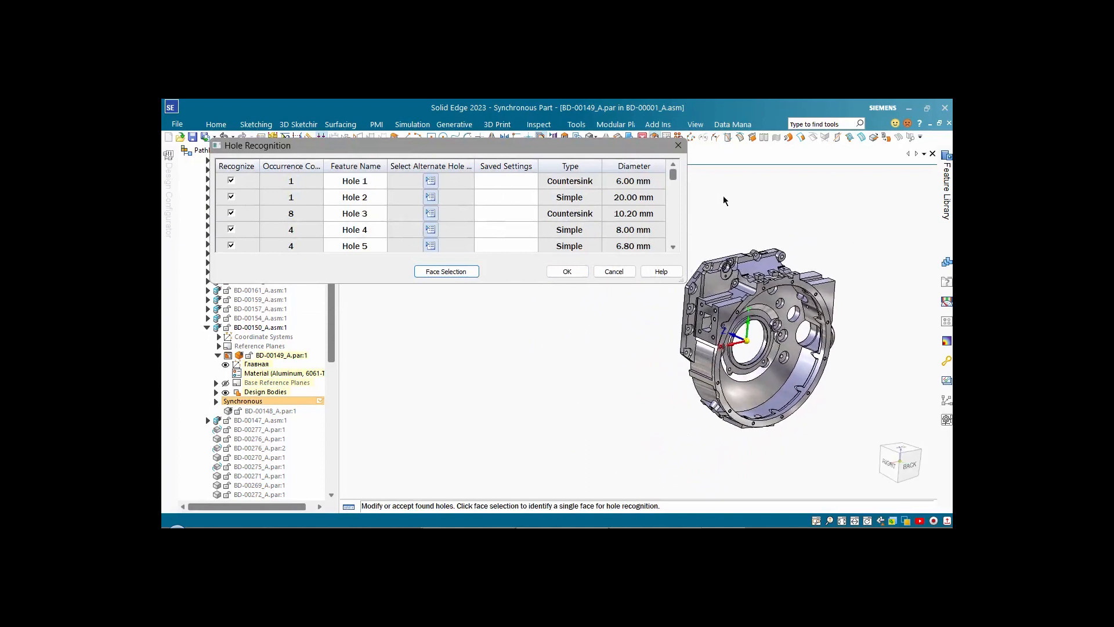
{"action": "mouse_move", "coordinate": [677, 180]}
{"action": "left_mouse_down"}
{"action": "mouse_move", "coordinate": [670, 249]}
{"action": "mouse_move", "coordinate": [685, 161]}
{"action": "left_mouse_up"}
Review the recognized groups Hole 1 to Hole 4 on the model and inspect the hole options of Hole 1.
{"action": "left_click", "coordinate": [356, 182]}
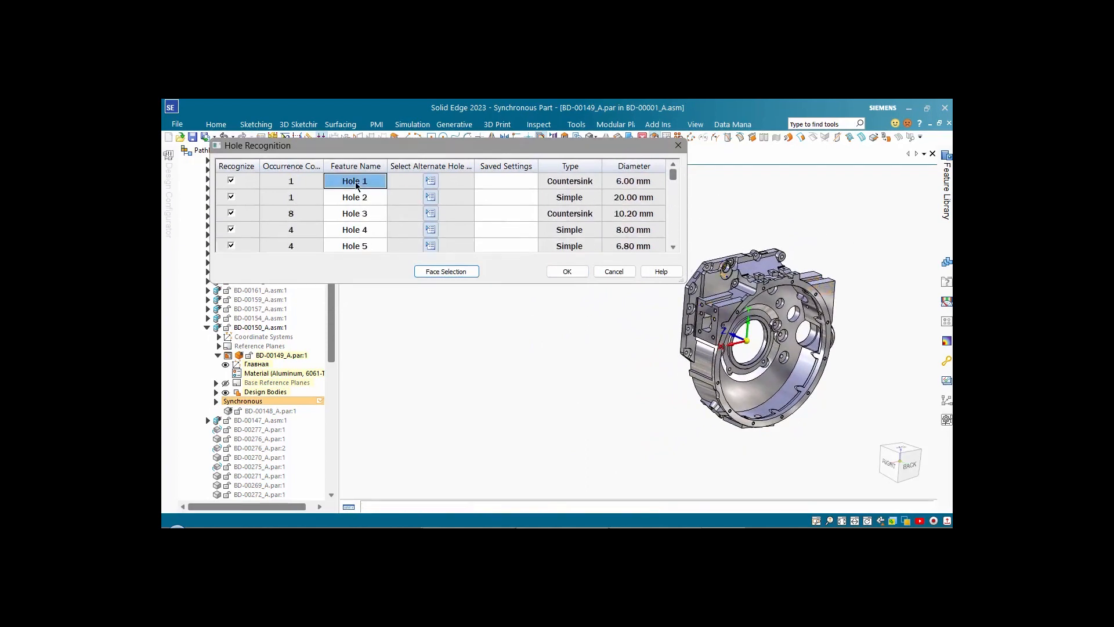
{"action": "left_click", "coordinate": [358, 198]}
{"action": "left_click", "coordinate": [363, 214]}
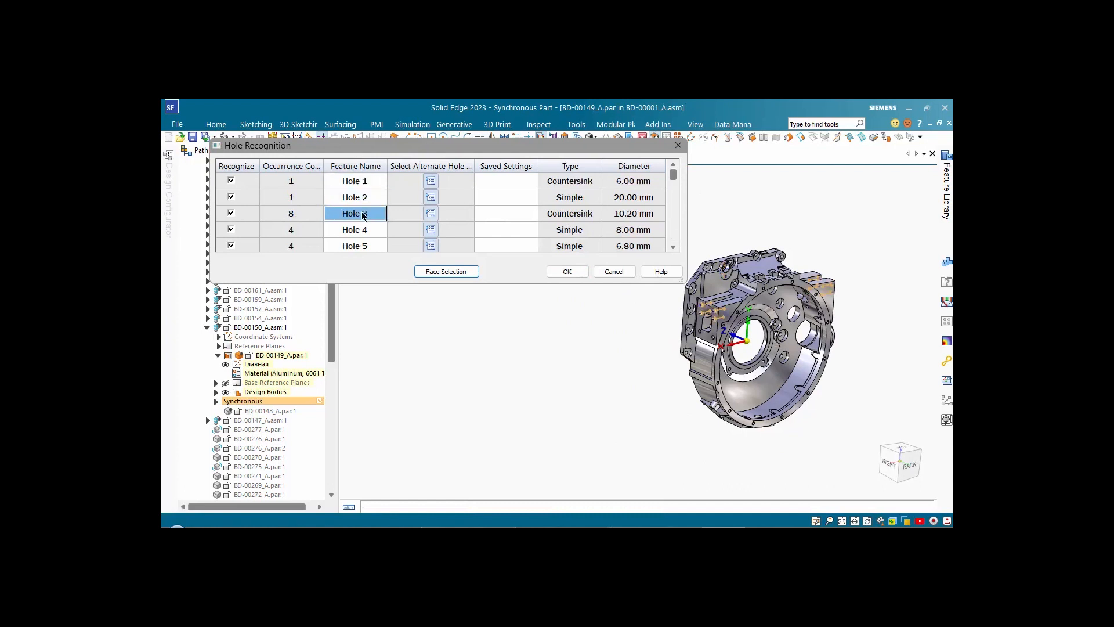
{"action": "left_click", "coordinate": [360, 231]}
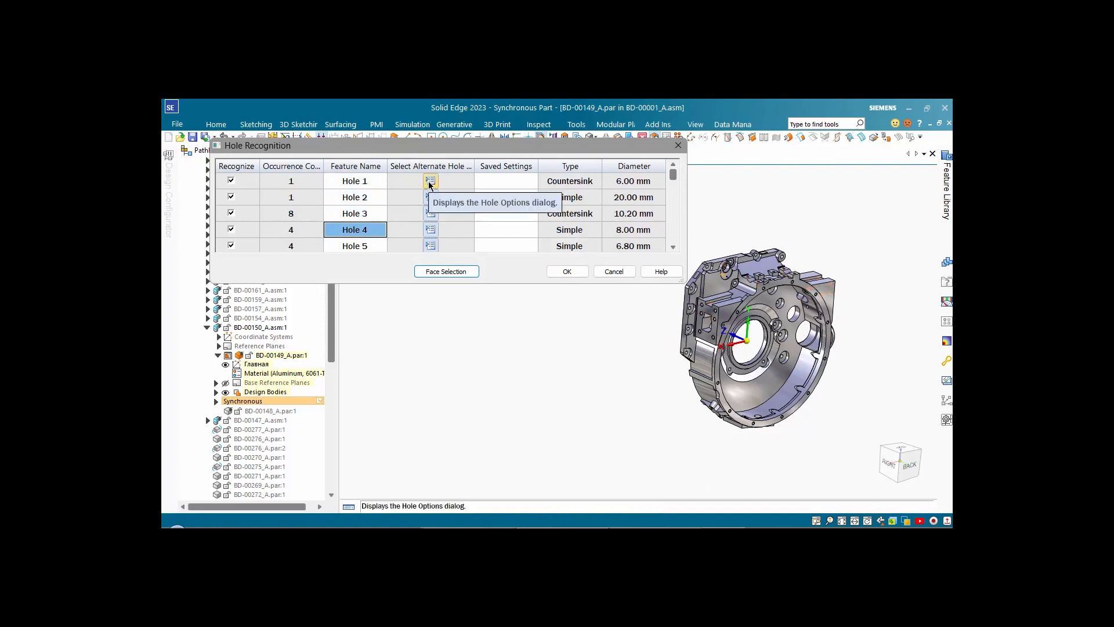
{"action": "left_click", "coordinate": [430, 182]}
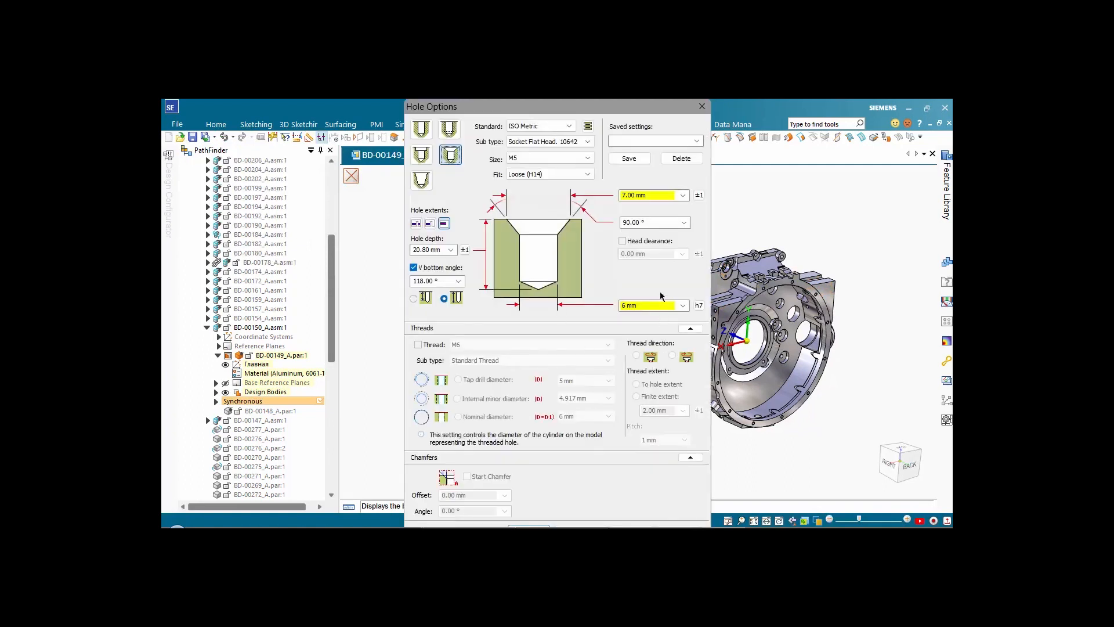
{"action": "left_click", "coordinate": [703, 106]}
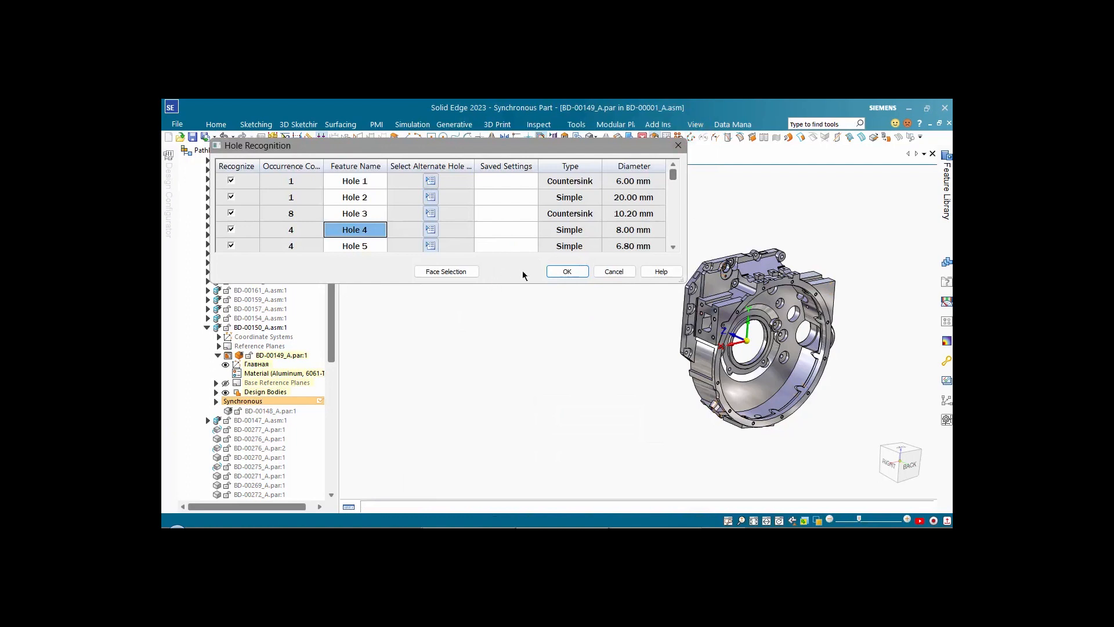
Sort the recognized holes by descending diameter, exclude the simple 180 mm hole and accept the recognition.
{"action": "left_click", "coordinate": [635, 168]}
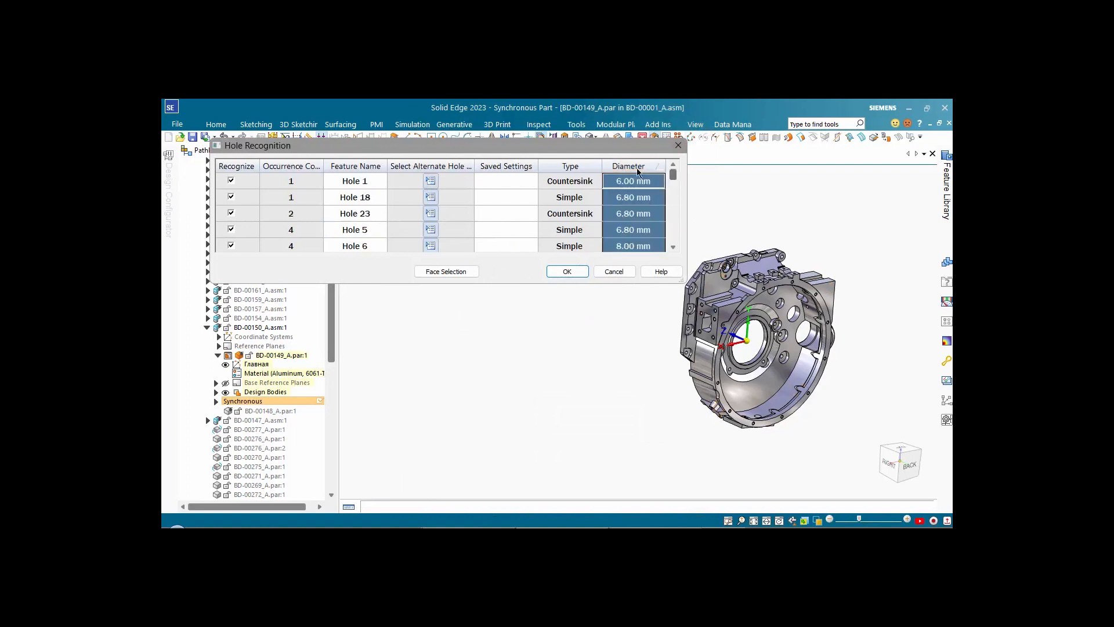
{"action": "left_click", "coordinate": [637, 167]}
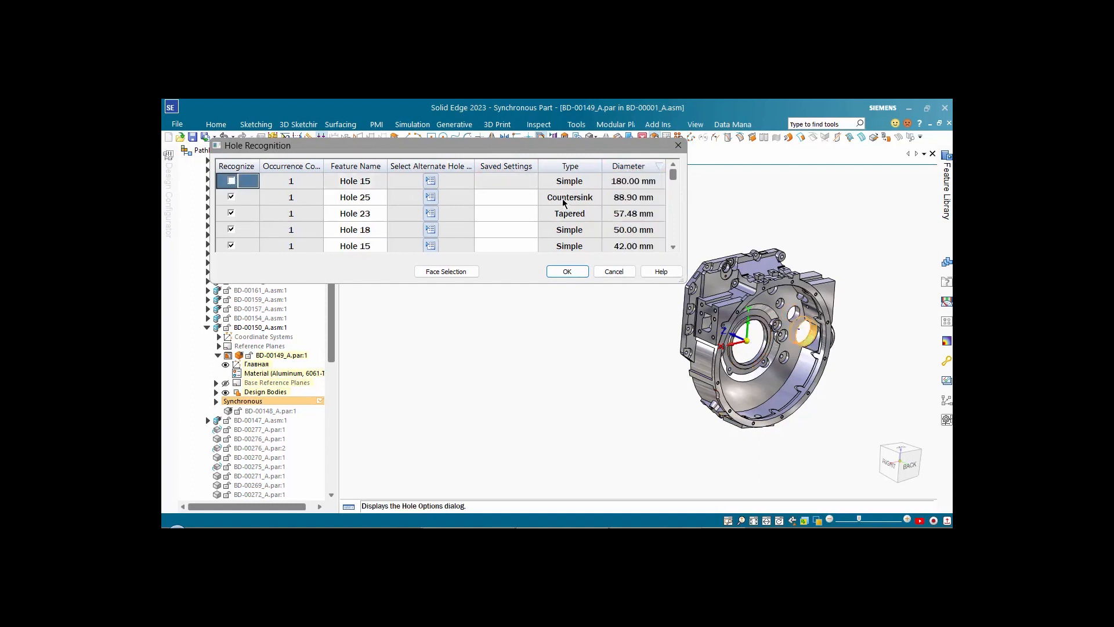
{"action": "left_click", "coordinate": [567, 271]}
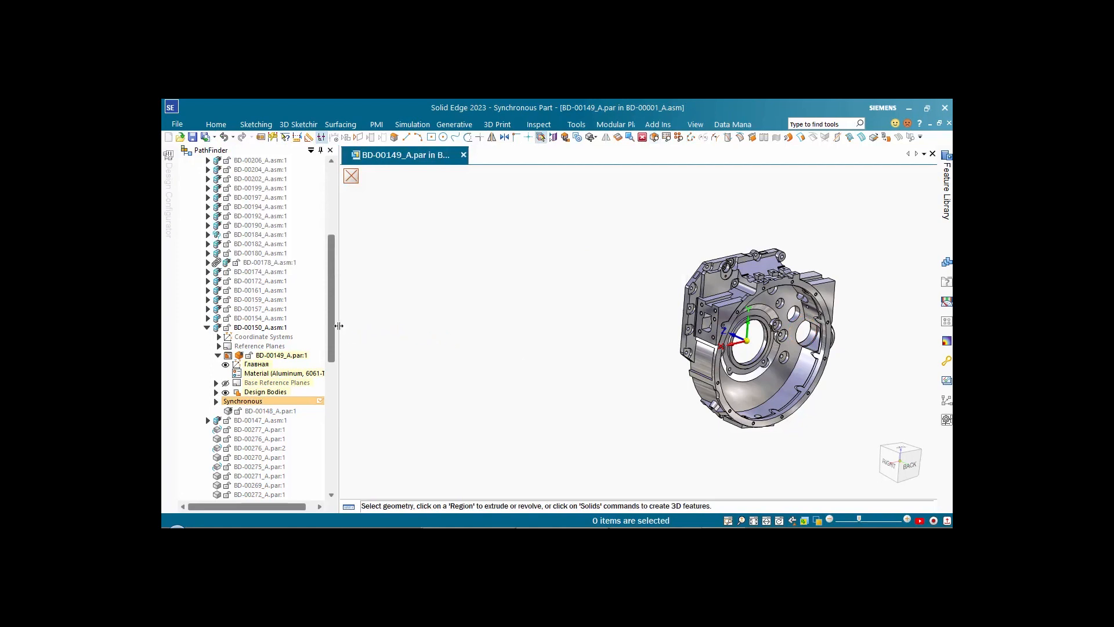
Expand the Synchronous features of BD-00149_A.par and review the recognized Hole 1 to Hole 25 features.
{"action": "left_click", "coordinate": [216, 401]}
{"action": "mouse_move", "coordinate": [331, 304]}
{"action": "left_mouse_down"}
{"action": "mouse_move", "coordinate": [330, 356]}
{"action": "mouse_move", "coordinate": [330, 314]}
{"action": "left_mouse_up"}
{"action": "left_click", "coordinate": [279, 244]}
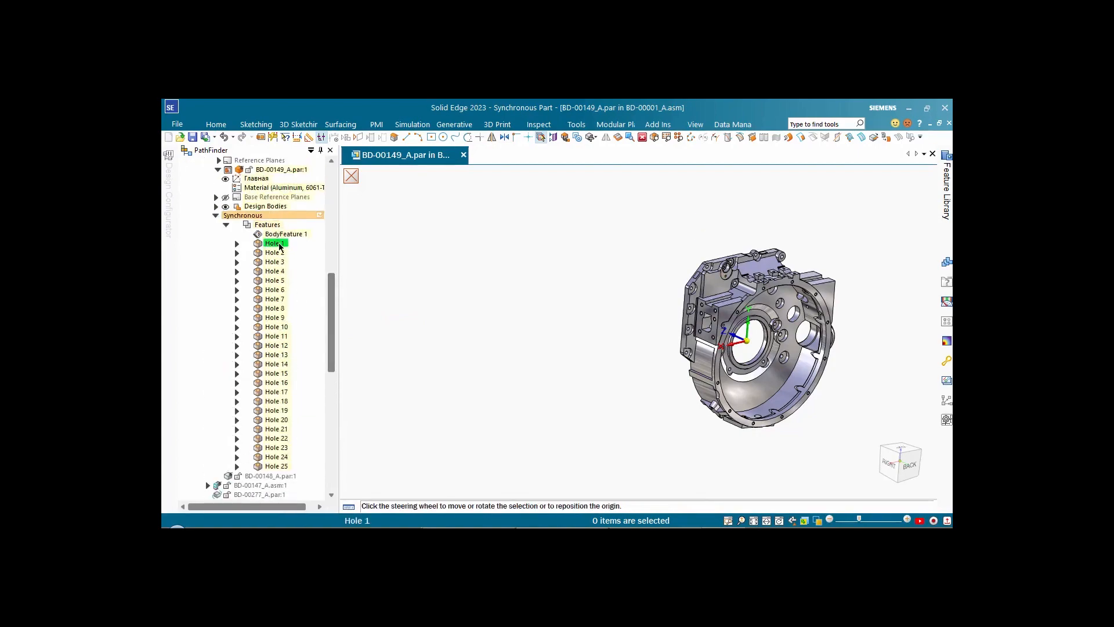
{"action": "left_click", "coordinate": [570, 271]}
{"action": "scroll", "coordinate": [573, 273], "scroll_direction": "up", "scroll_amount": 4}
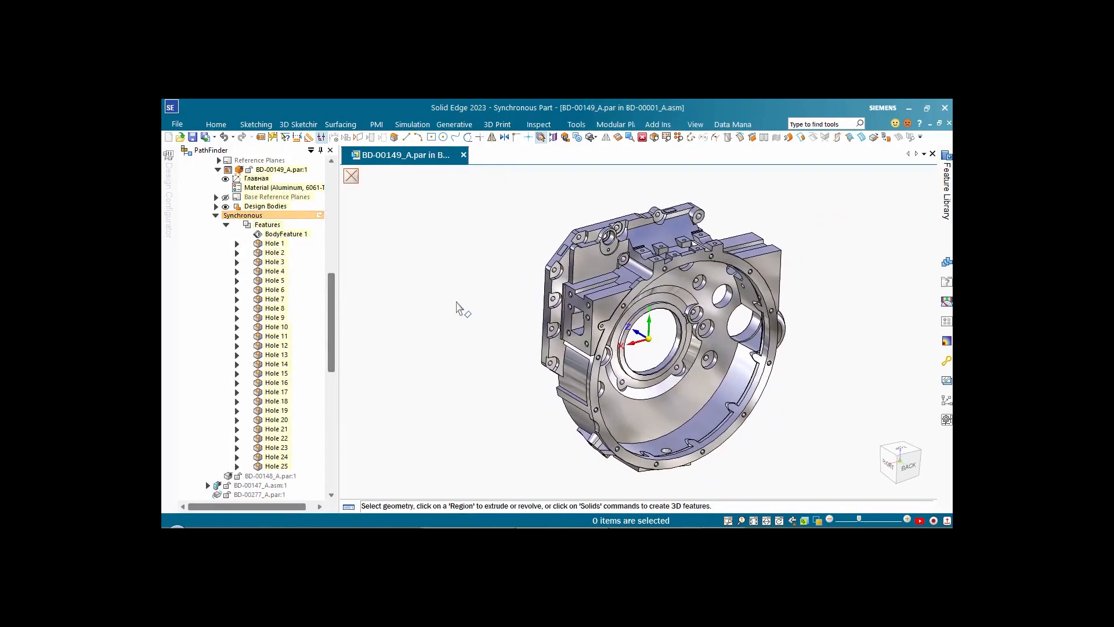
Run Hole Pattern Recognition on all hole features of the housing, fence-selecting the whole model.
{"action": "left_click", "coordinate": [668, 137]}
{"action": "scroll", "coordinate": [794, 184], "scroll_direction": "down", "scroll_amount": 3}
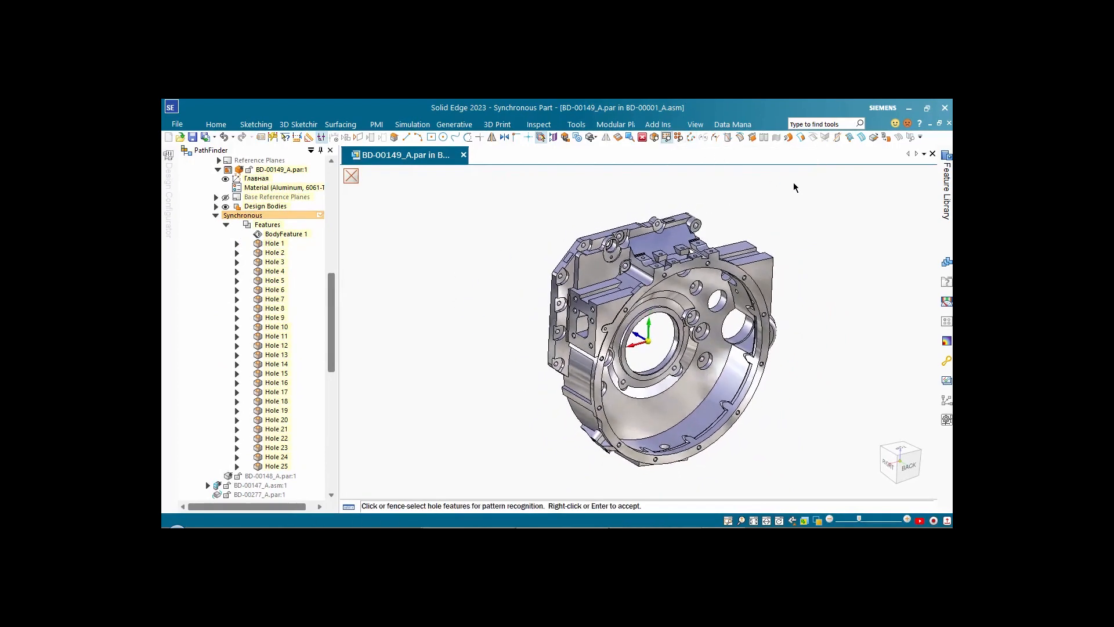
{"action": "left_click_drag", "start_coordinate": [526, 220], "coordinate": [783, 446]}
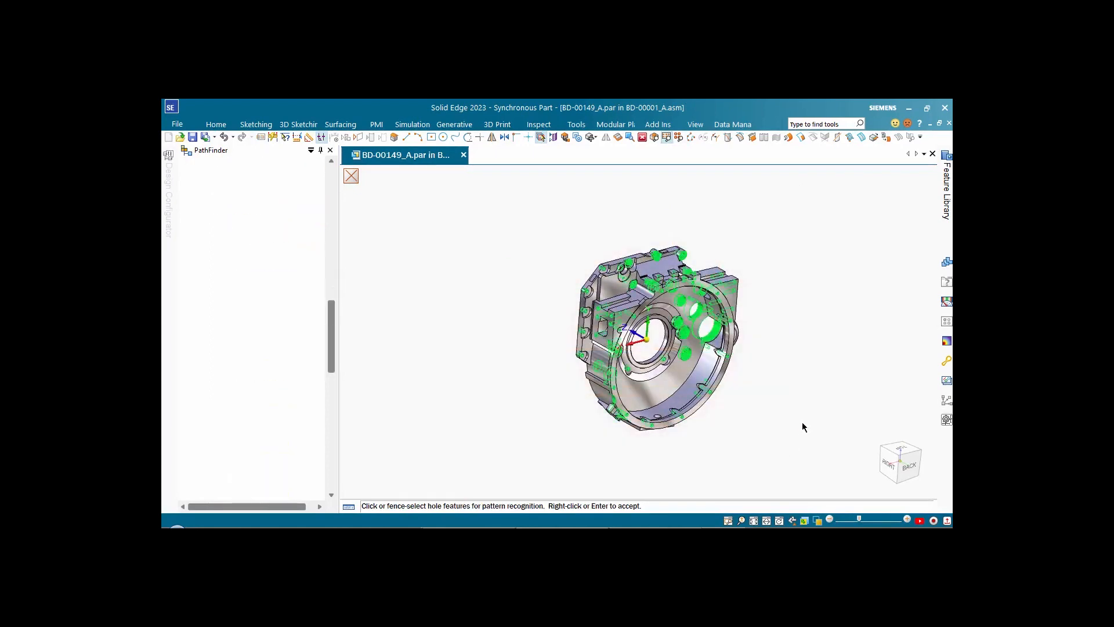
{"action": "right_click", "coordinate": [469, 299]}
Move and enlarge the pattern results, check the source occurrence of Pattern 2, and accept Pattern 1 to Pattern 6.
{"action": "left_click_drag", "start_coordinate": [484, 179], "coordinate": [321, 147]}
{"action": "left_click_drag", "start_coordinate": [533, 284], "coordinate": [538, 416]}
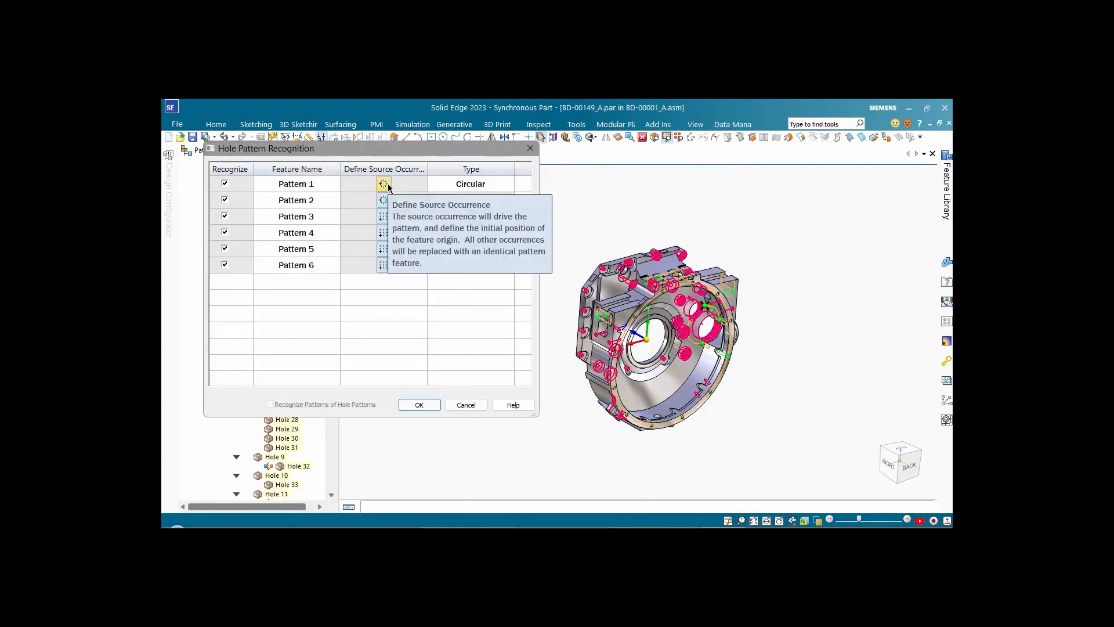
{"action": "left_click", "coordinate": [384, 200]}
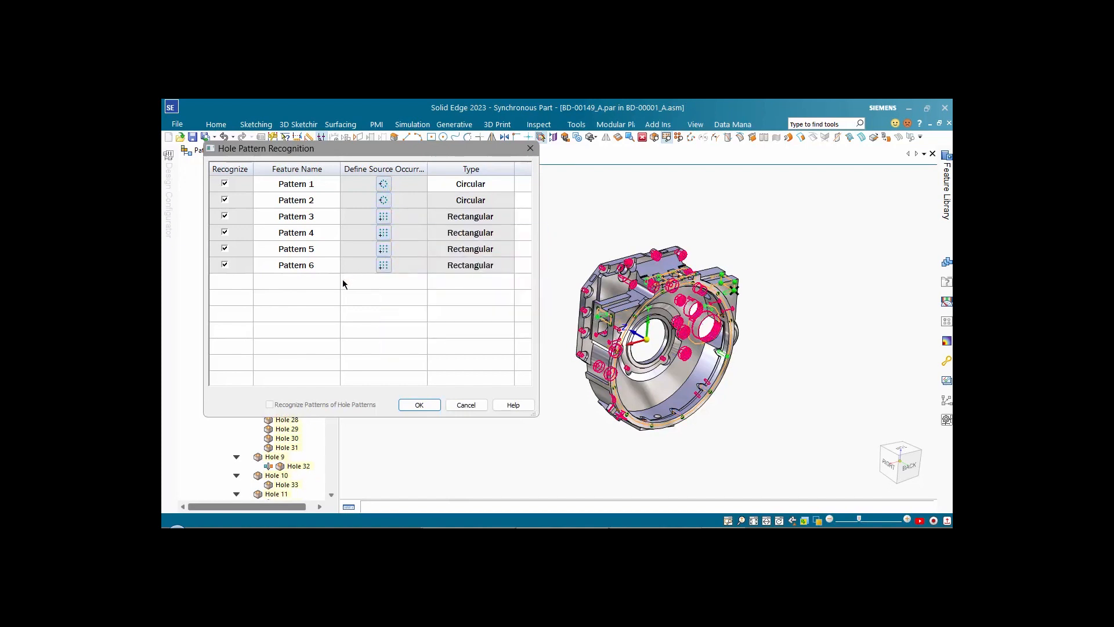
{"action": "left_click", "coordinate": [422, 404]}
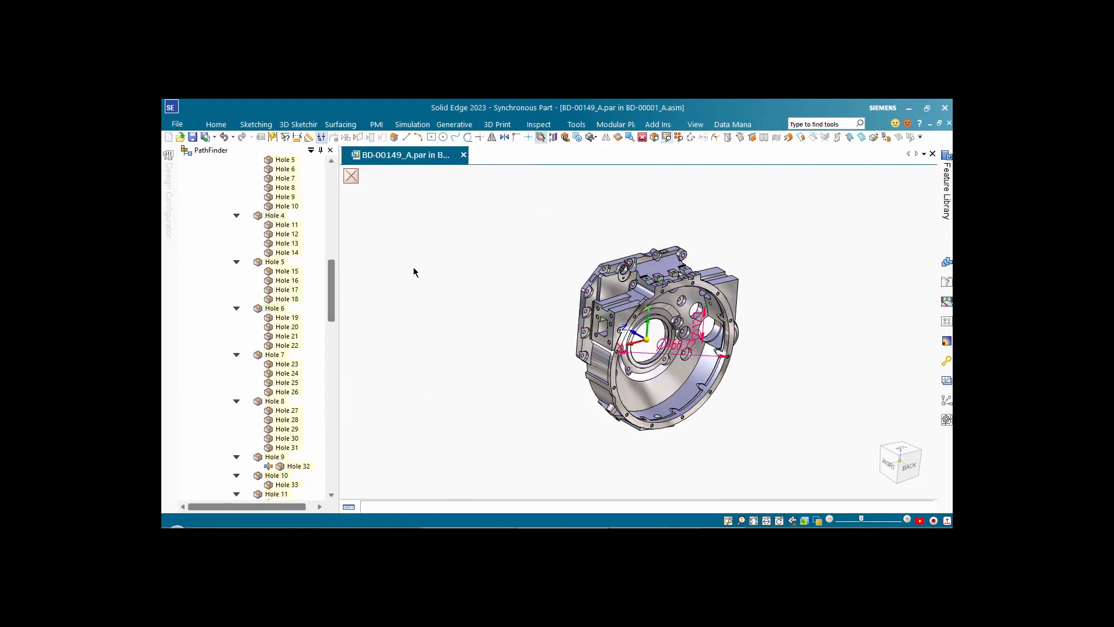
Set the diameter of the circular hole pattern on the housing's large flange to 466 mm and finish editing.
{"action": "middle_click_drag", "start_coordinate": [796, 374], "coordinate": [737, 447]}
{"action": "scroll", "coordinate": [749, 485], "scroll_direction": "up", "scroll_amount": 3}
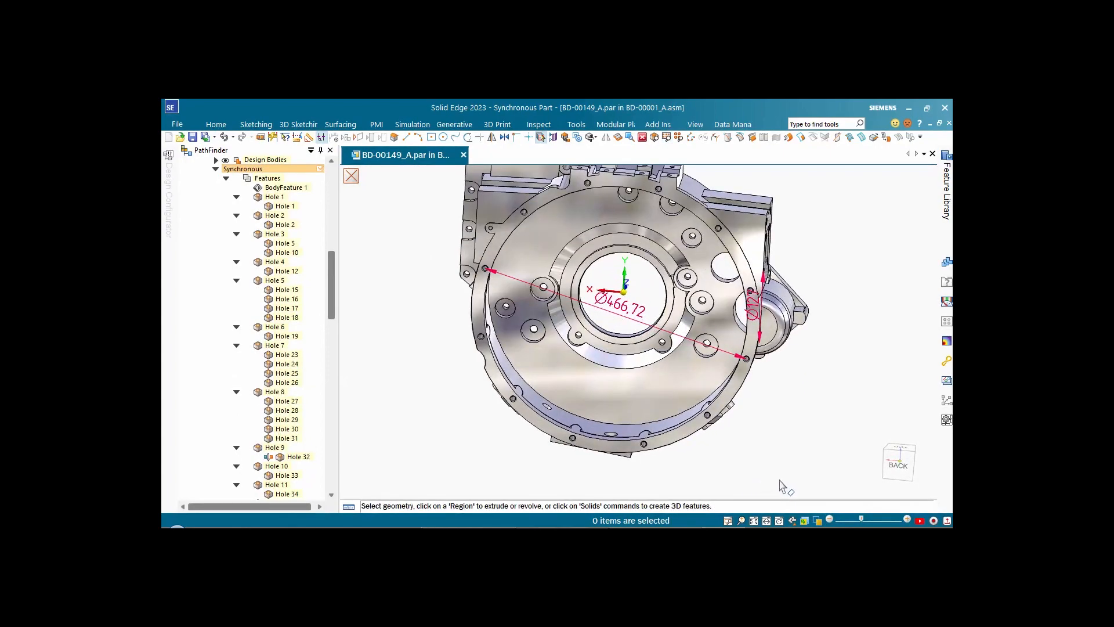
{"action": "left_click", "coordinate": [622, 314]}
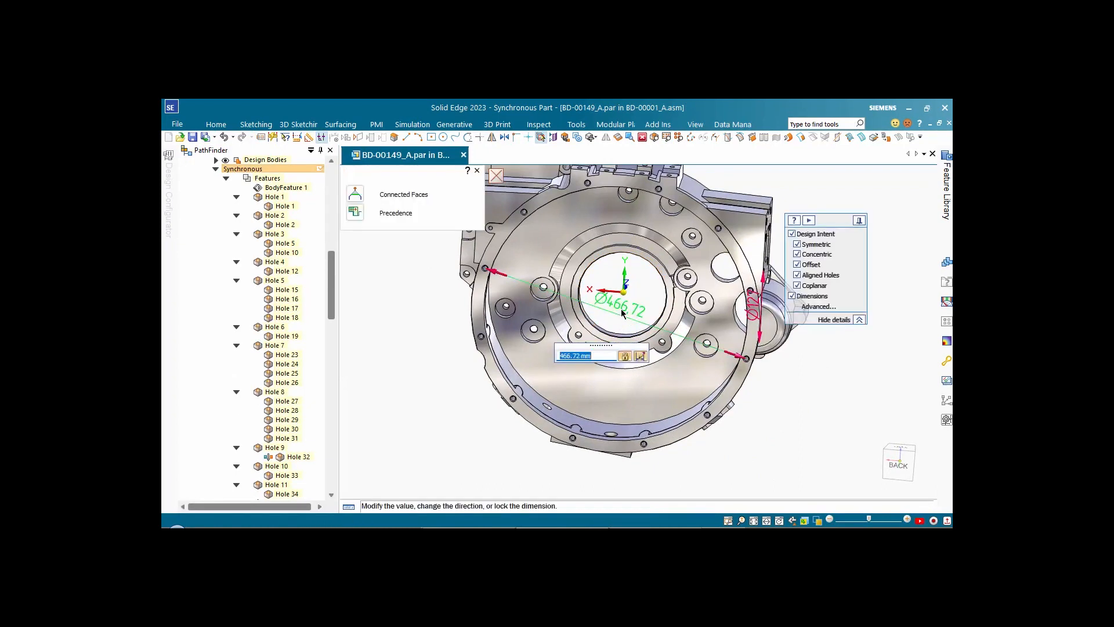
{"action": "type", "text": "466"}
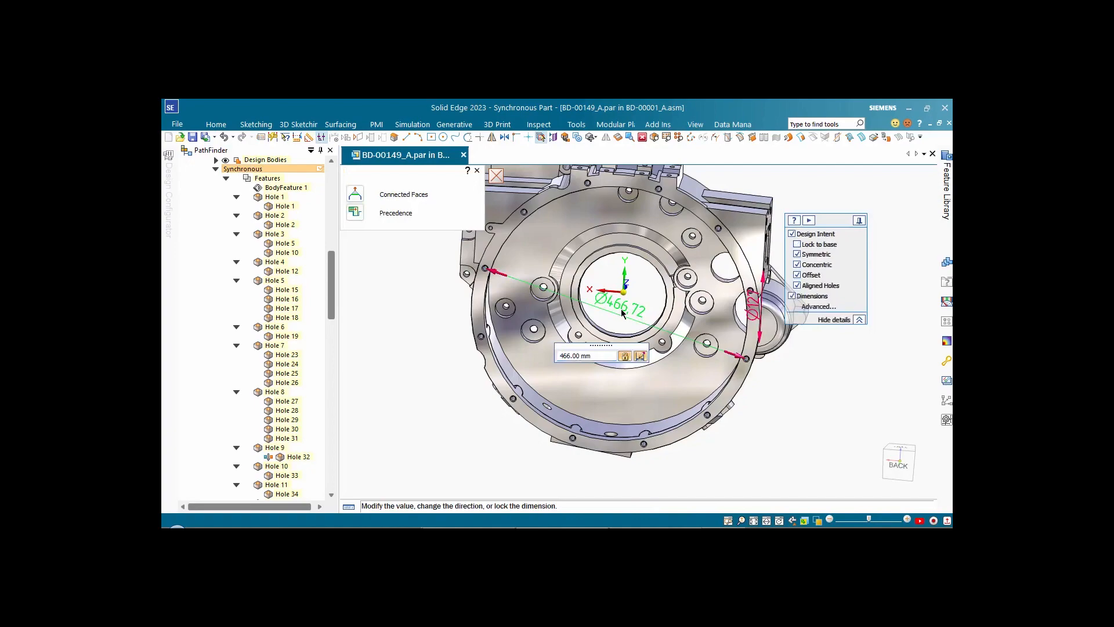
{"action": "key", "text": "Return"}
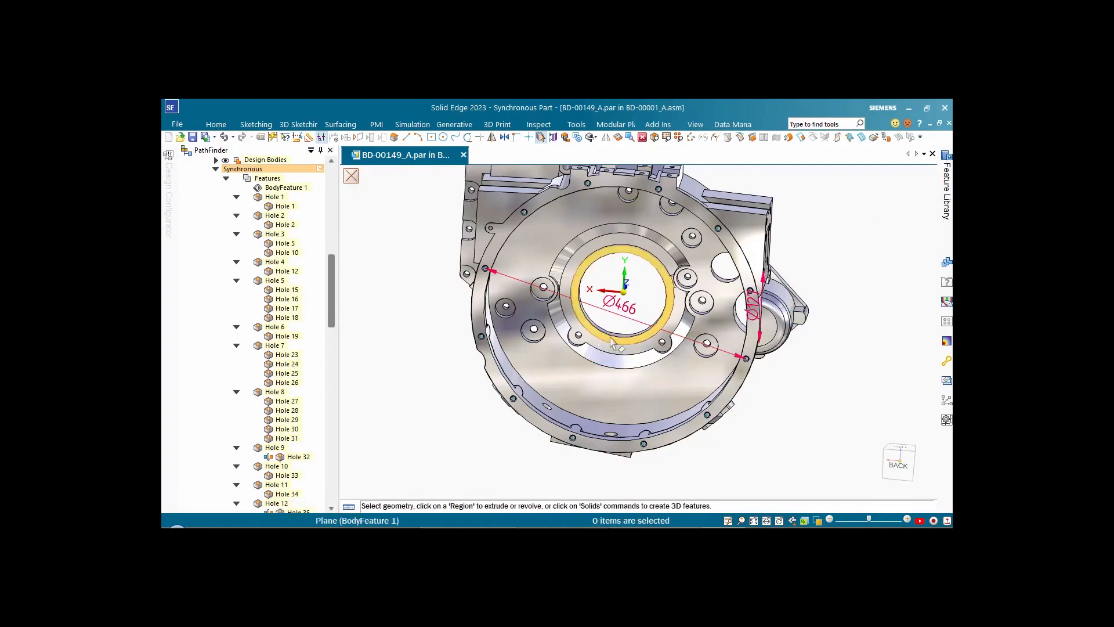
{"action": "key", "text": "ctrl+i"}
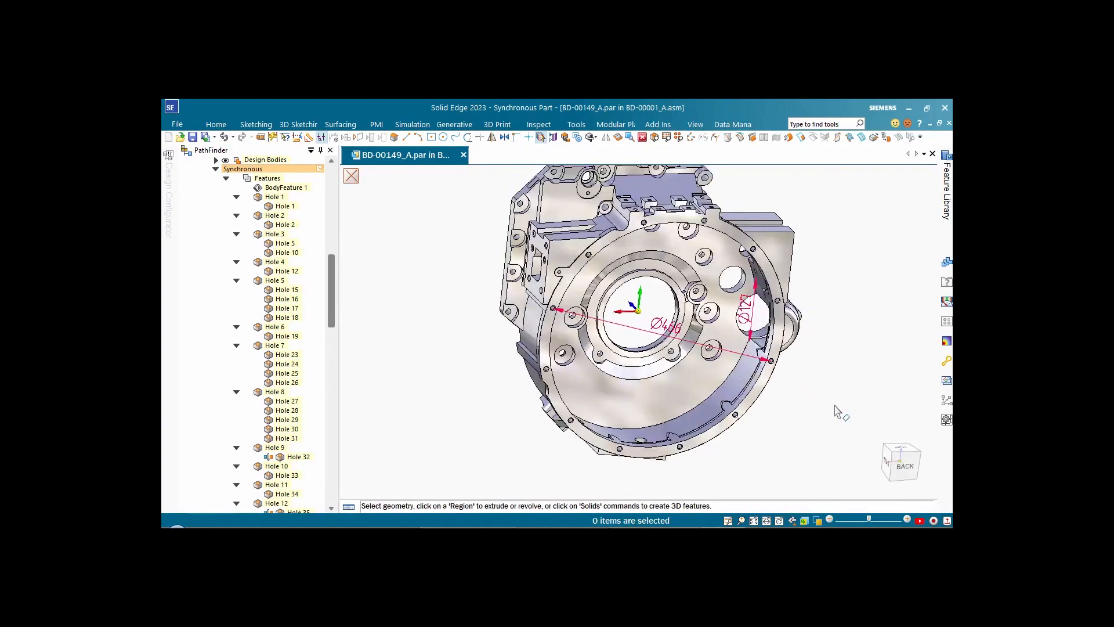
{"action": "left_click", "coordinate": [351, 176]}
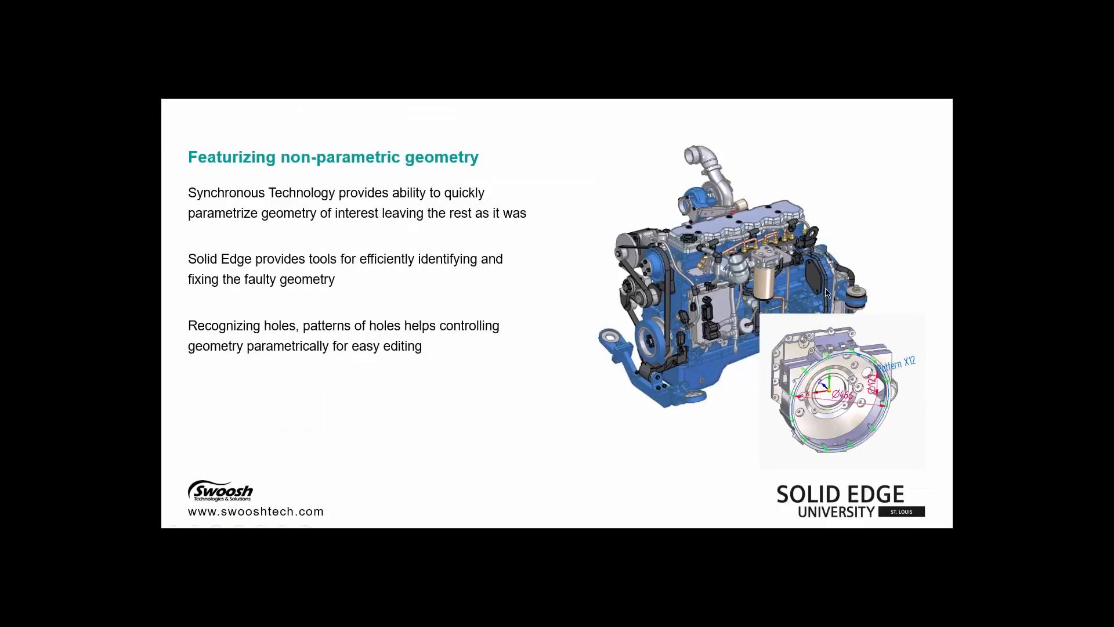
{"action": "left_click", "coordinate": [825, 290]}
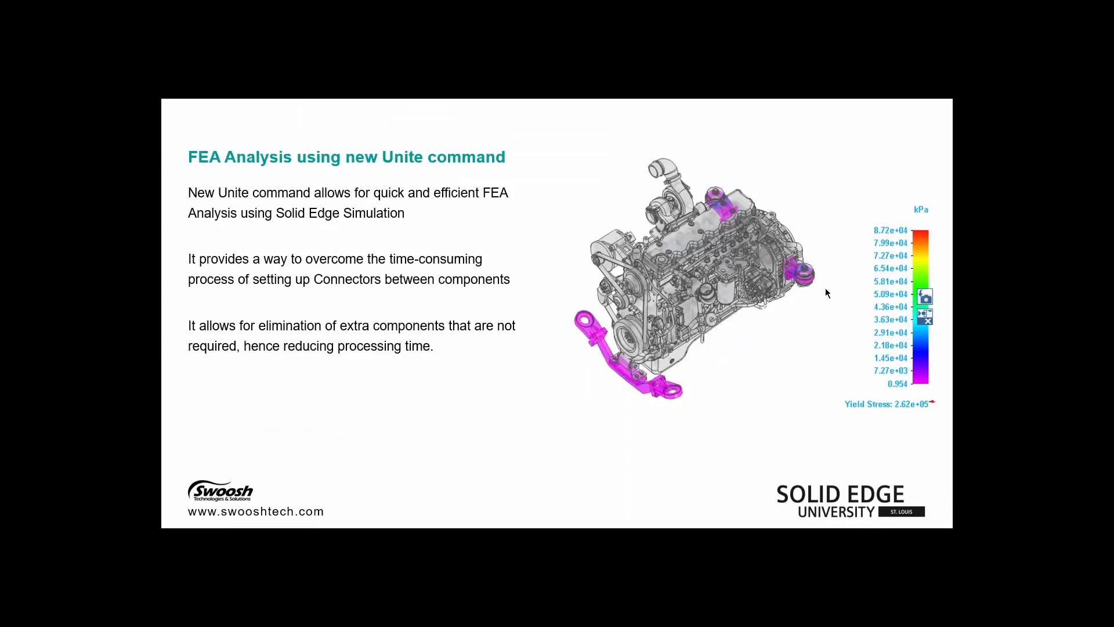
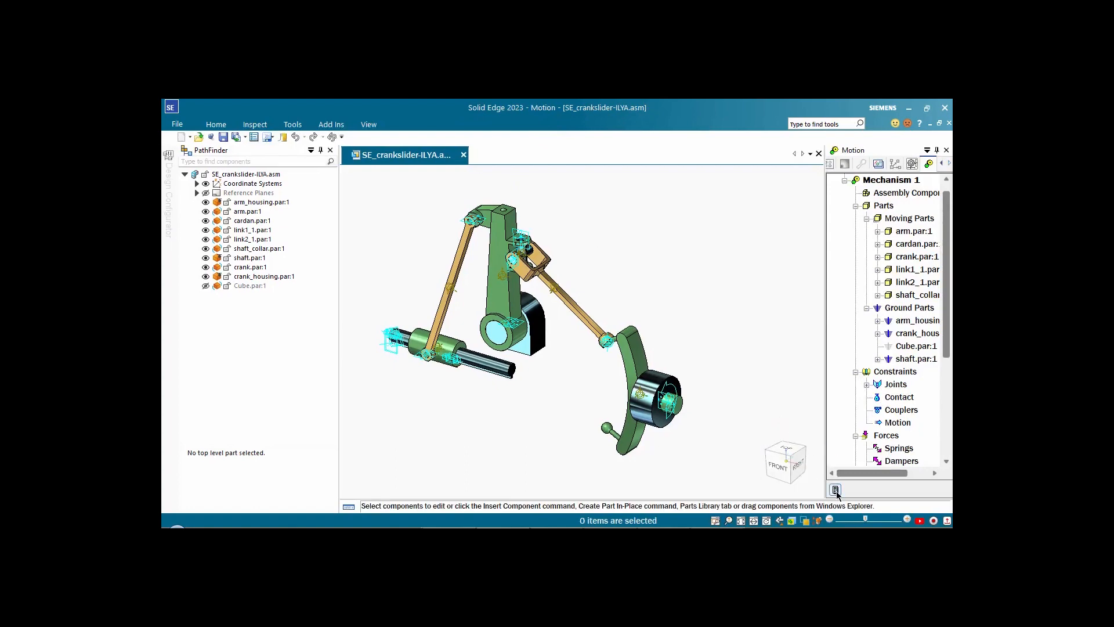
Play the motion animation of the crank-slider mechanism and return it to its first frame.
{"action": "left_click", "coordinate": [836, 491]}
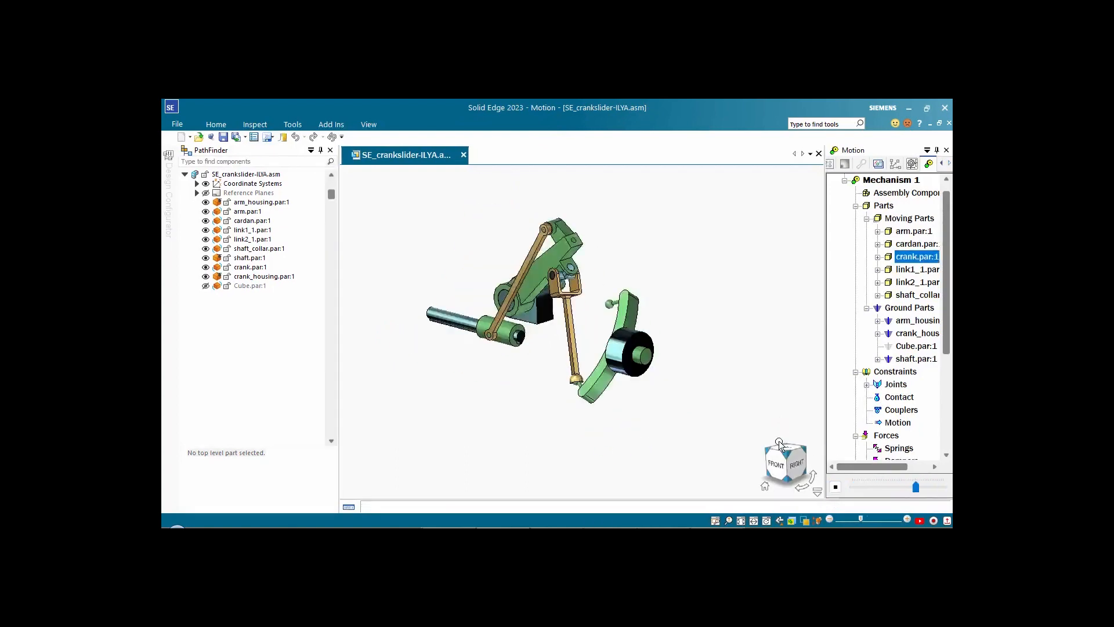
{"action": "left_click_drag", "start_coordinate": [941, 489], "coordinate": [852, 489]}
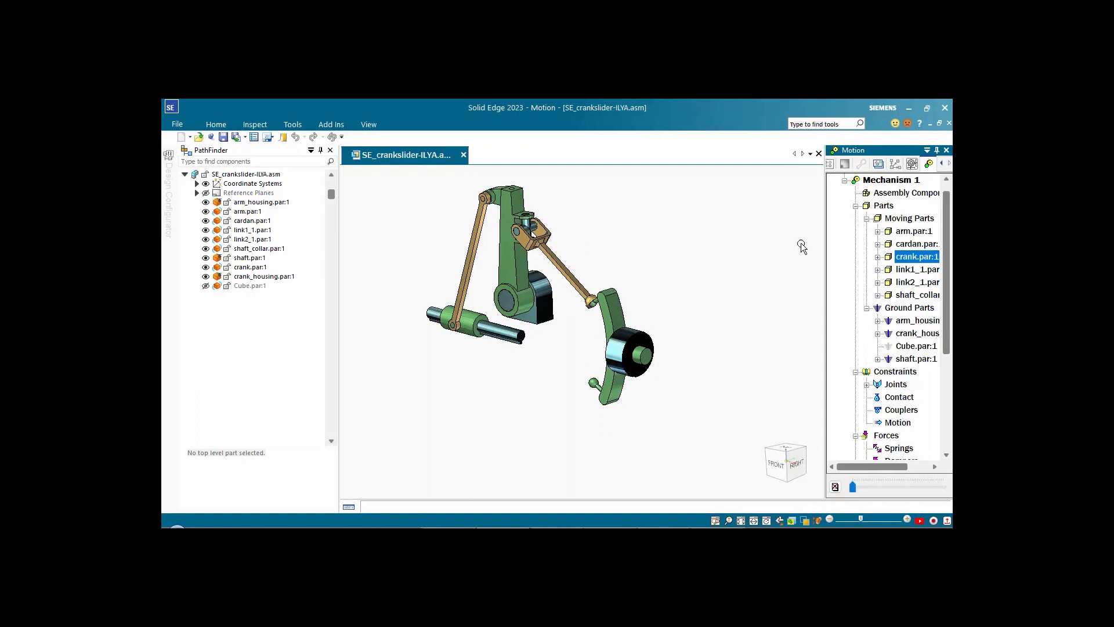
Open the Interference Check for Mechanism 1, review its search options and set the end frame to 10.
{"action": "right_click", "coordinate": [889, 183]}
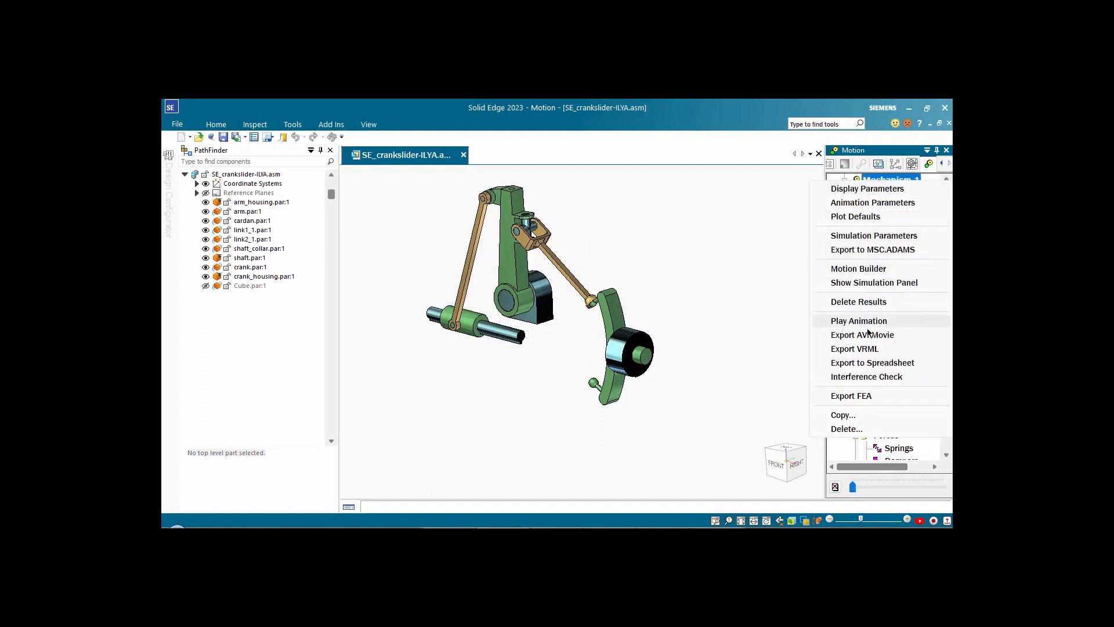
{"action": "left_click", "coordinate": [876, 378]}
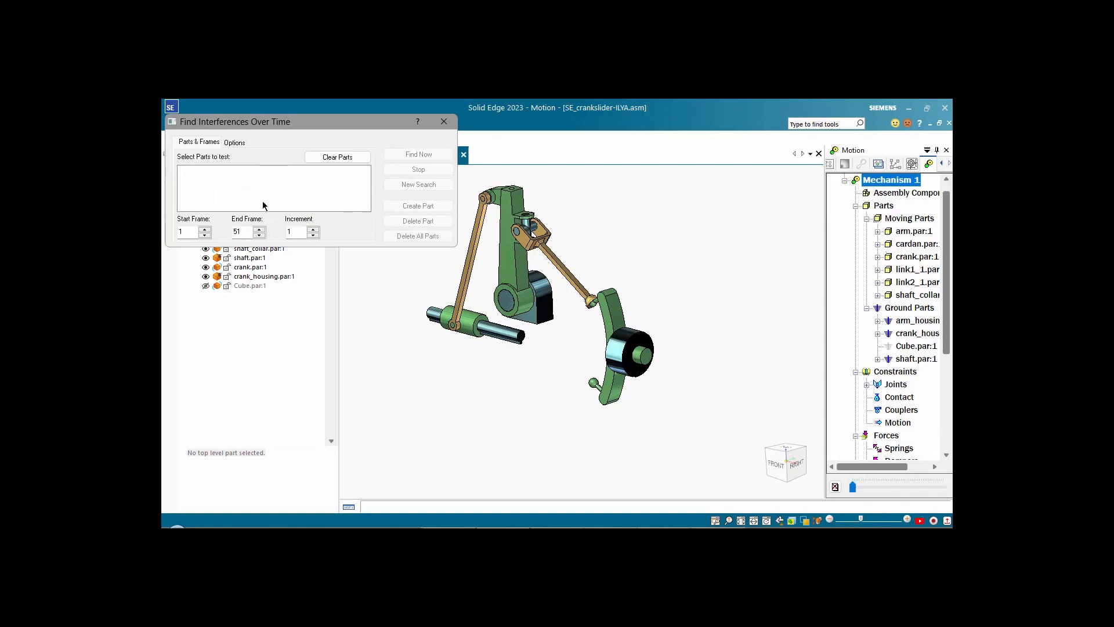
{"action": "left_click", "coordinate": [235, 143]}
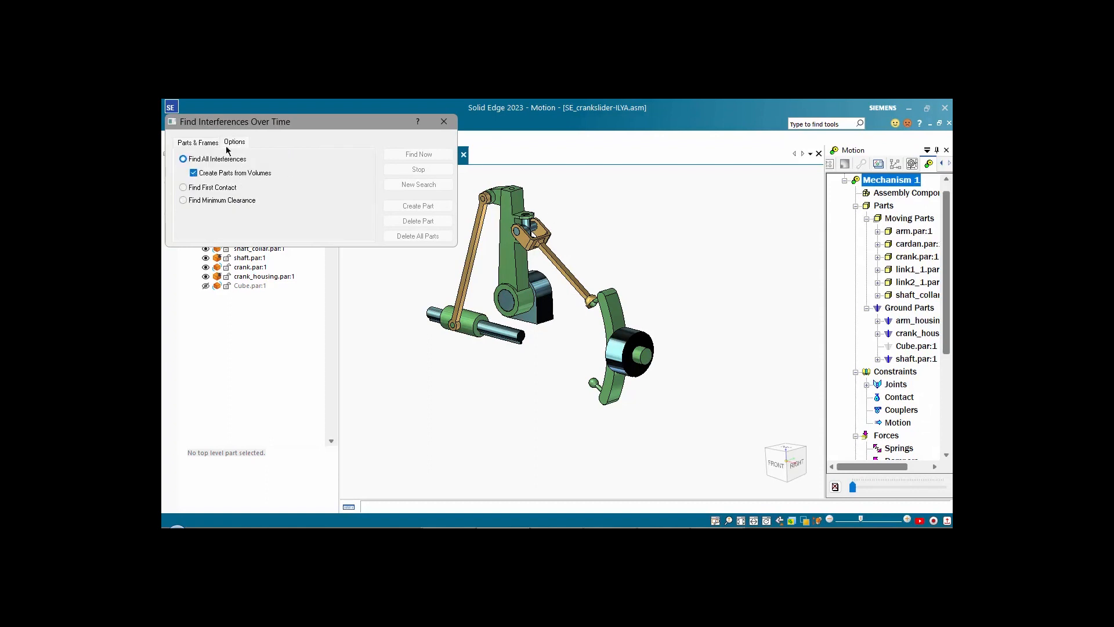
{"action": "left_click", "coordinate": [199, 144]}
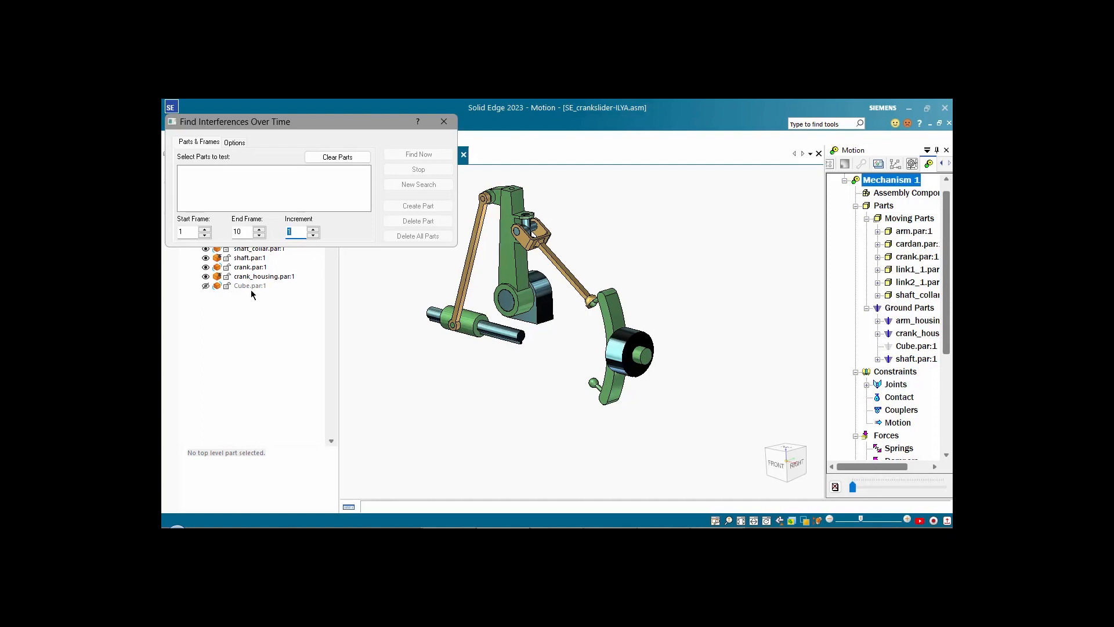
Find interferences over time between Cube.par, link1_1.par and crank.par, showing the hidden cube only while picking it, and close the check.
{"action": "left_click", "coordinate": [206, 287]}
{"action": "left_click", "coordinate": [456, 407]}
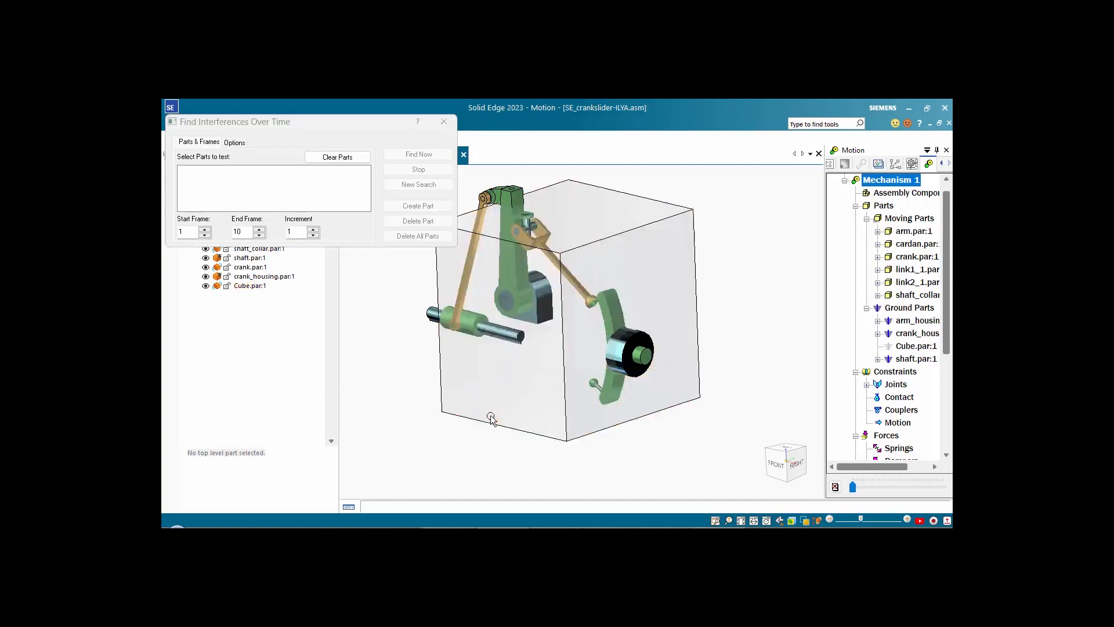
{"action": "left_click", "coordinate": [205, 286]}
{"action": "left_click", "coordinate": [552, 269]}
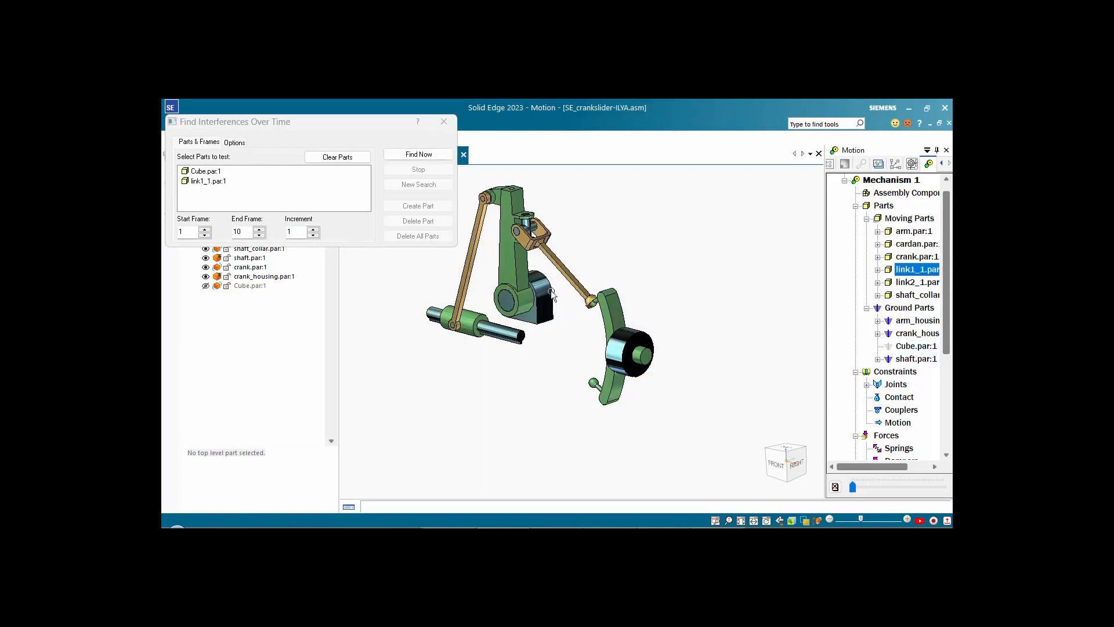
{"action": "left_click", "coordinate": [614, 312]}
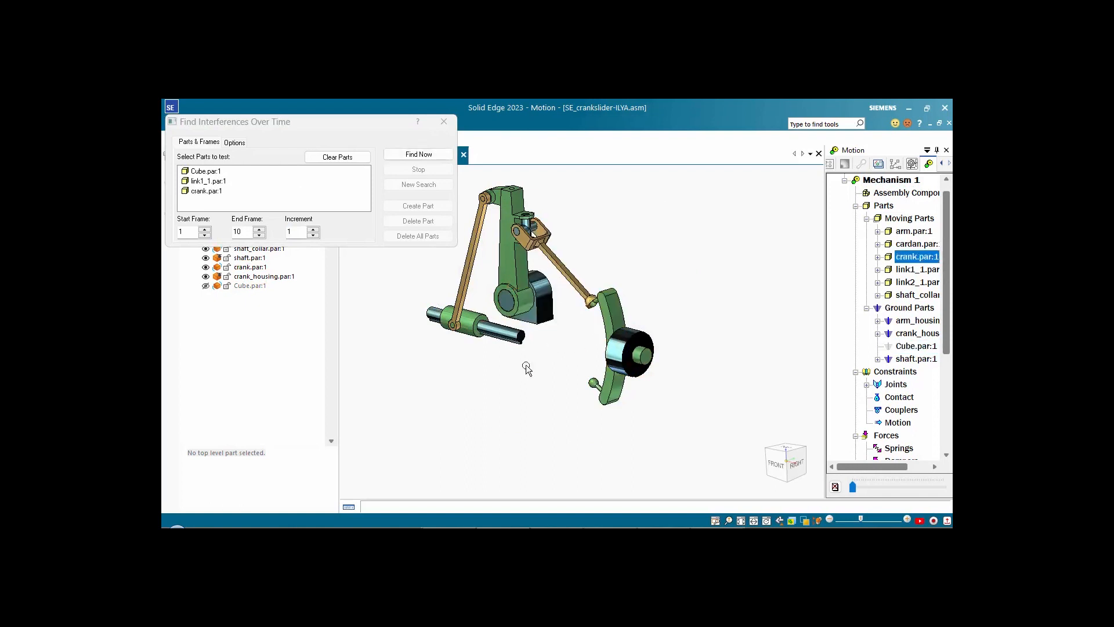
{"action": "left_click", "coordinate": [421, 155]}
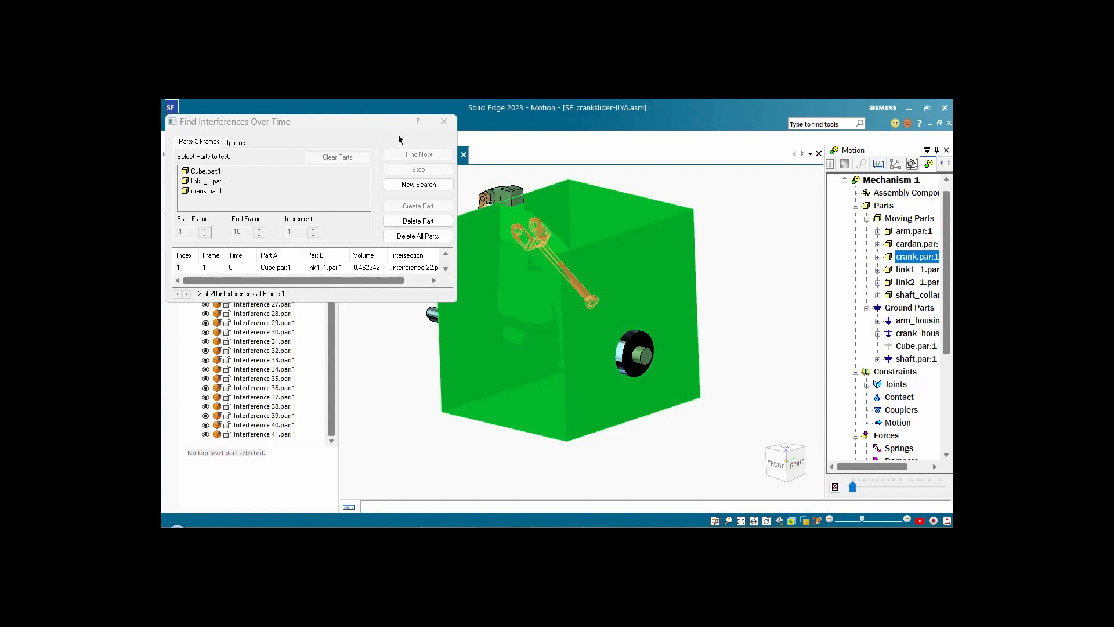
{"action": "left_click", "coordinate": [448, 123]}
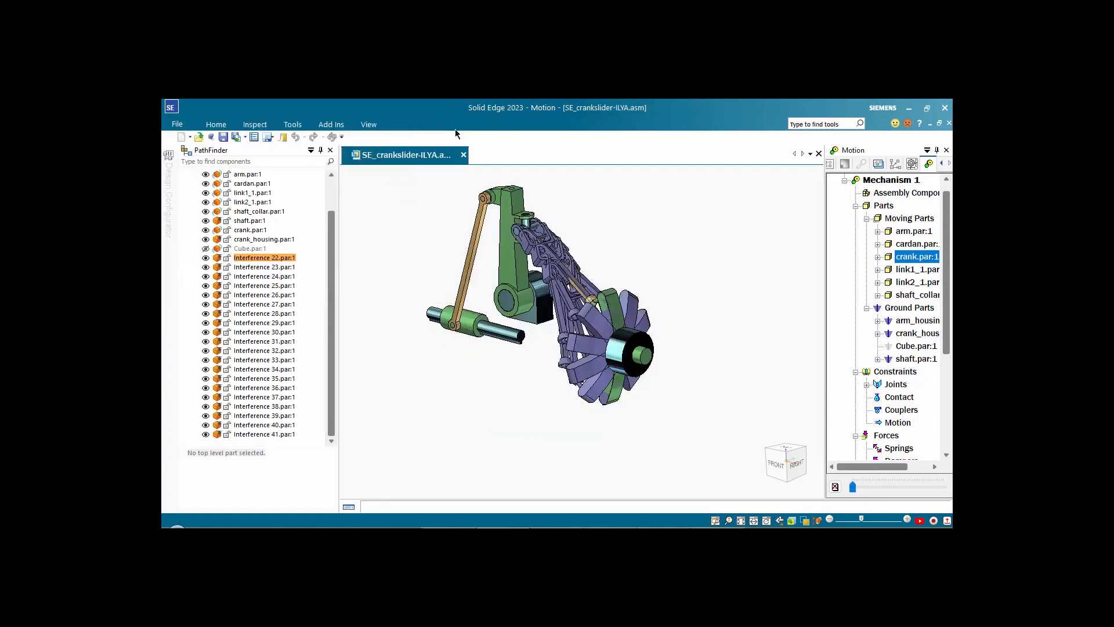
Close the animation controls and return from the Motion environment to the assembly.
{"action": "left_click", "coordinate": [835, 487]}
{"action": "left_click", "coordinate": [581, 357]}
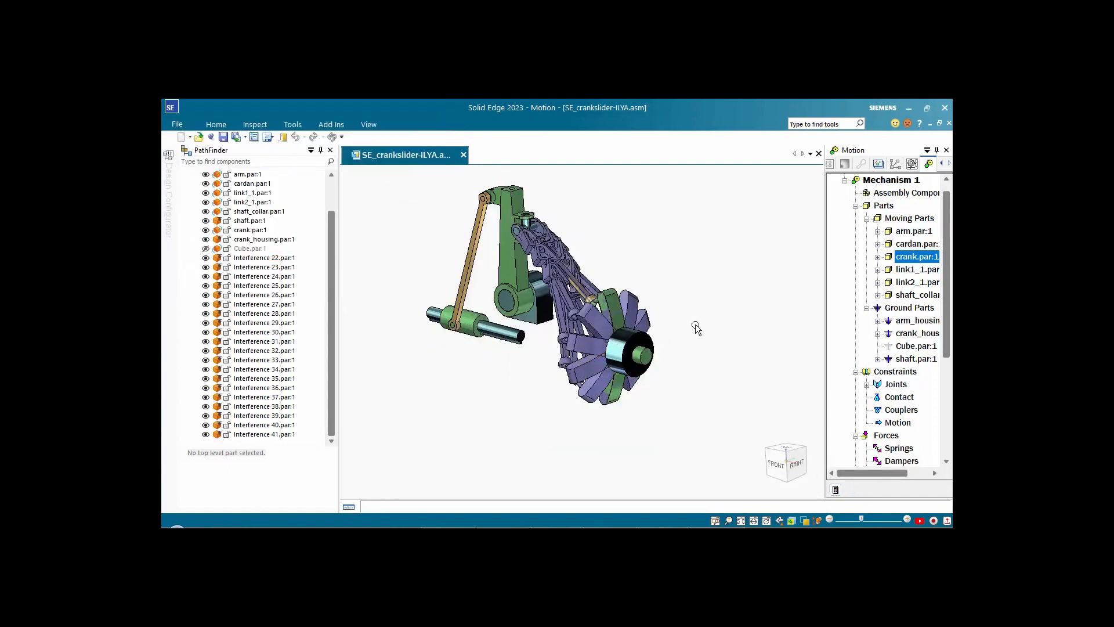
{"action": "right_click", "coordinate": [719, 275]}
{"action": "left_click", "coordinate": [685, 242]}
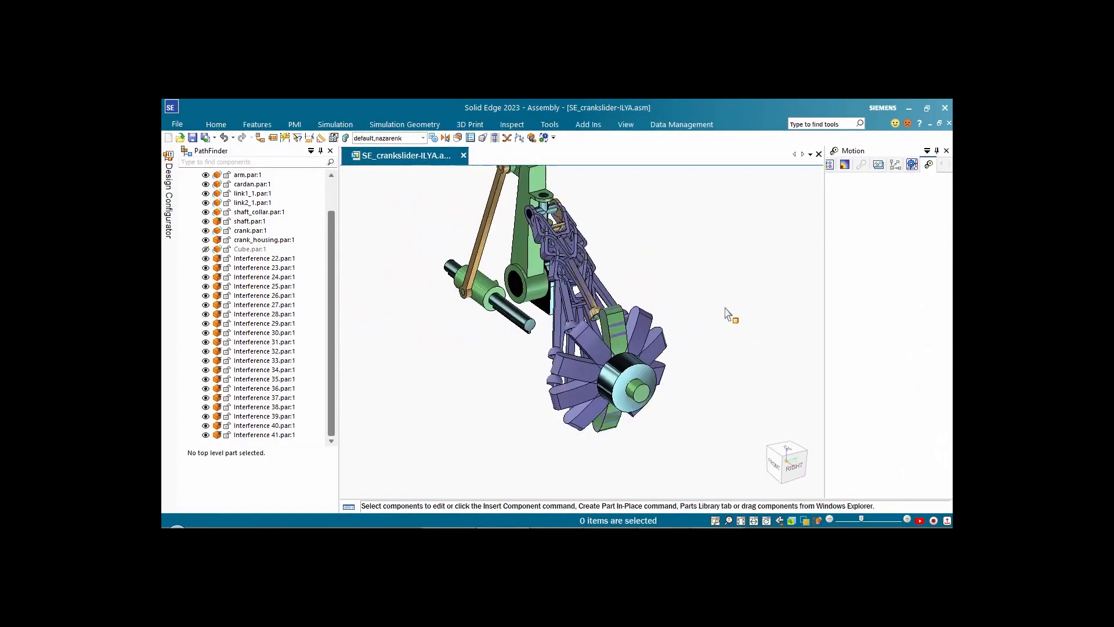
Show only the interference parts, Interference 22.par to Interference 41.par, and fit them in the view.
{"action": "left_click", "coordinate": [270, 259]}
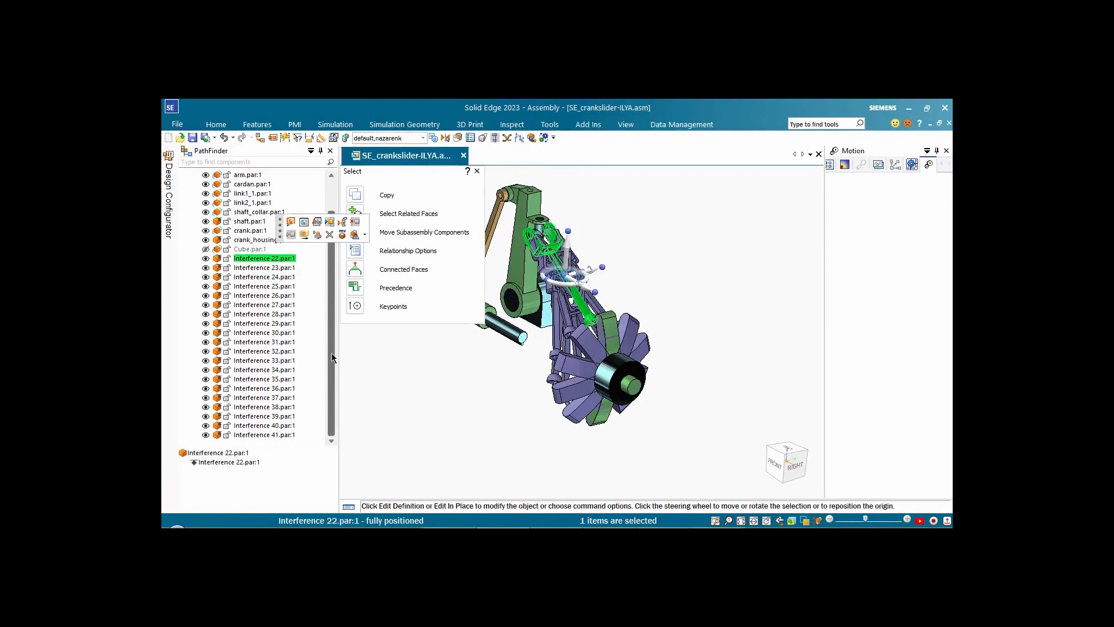
{"action": "left_click", "coordinate": [266, 435], "text": "shift"}
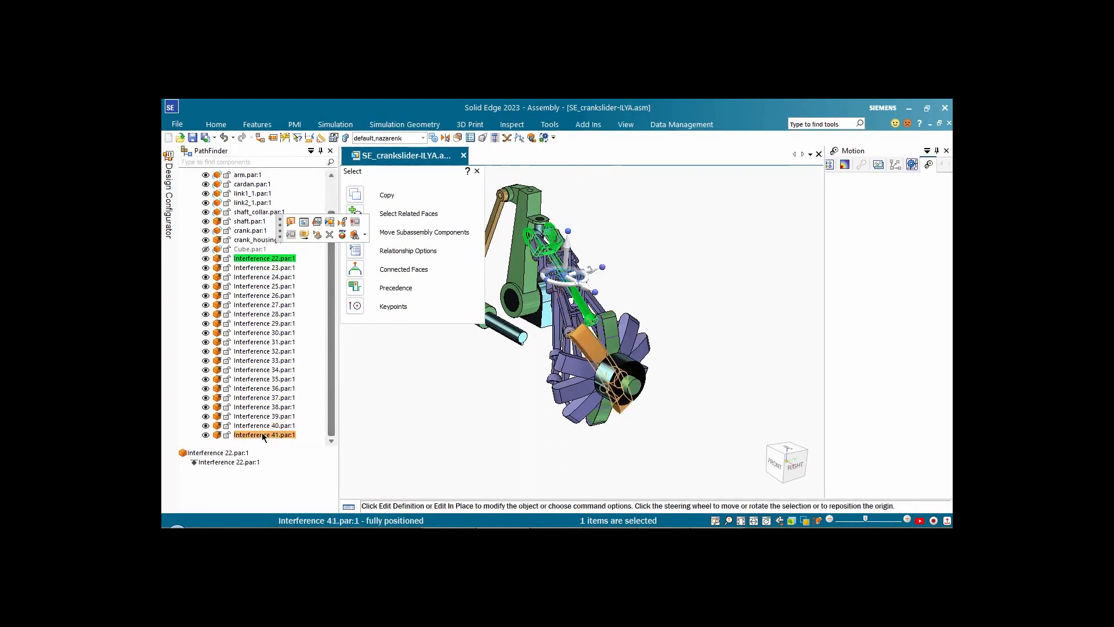
{"action": "right_click", "coordinate": [265, 259]}
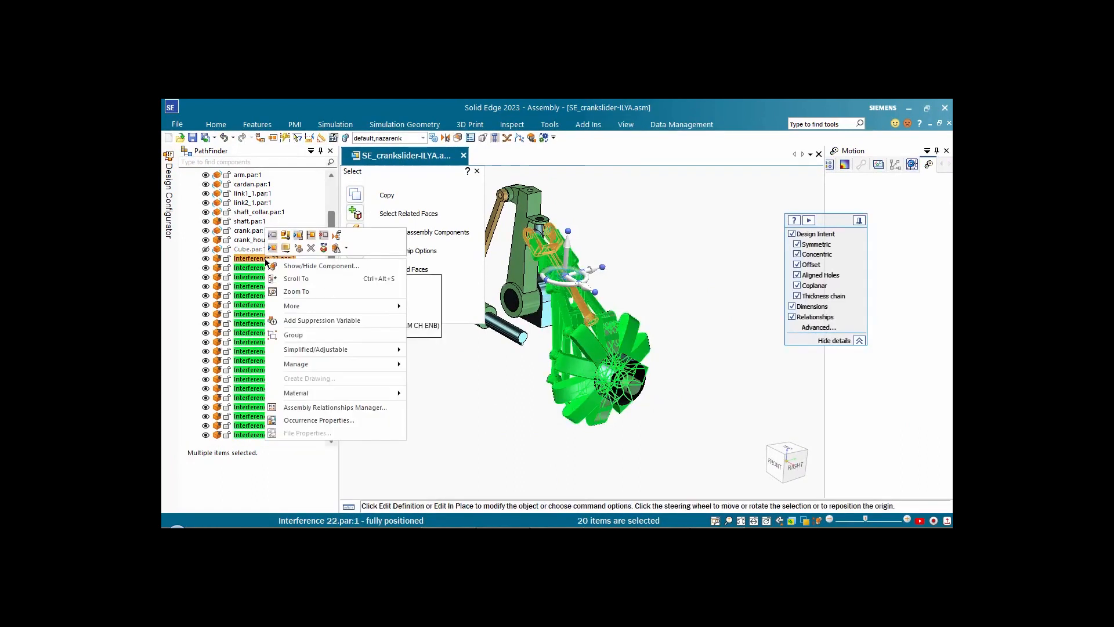
{"action": "left_click", "coordinate": [303, 234]}
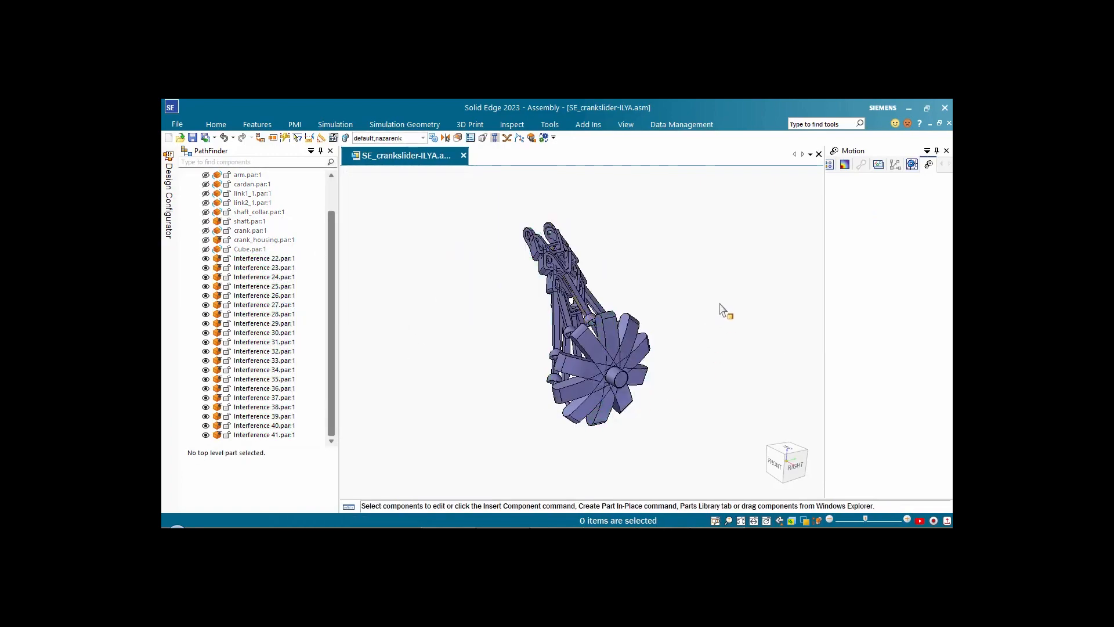
{"action": "key", "text": "ctrl+f"}
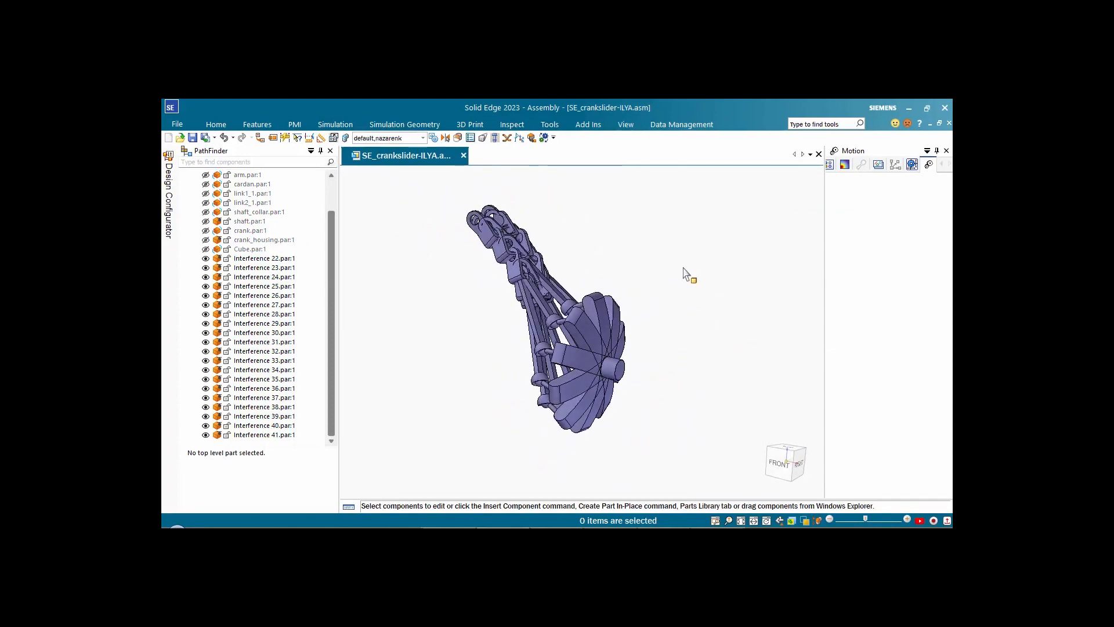
Switch the assembly to its Simplify representation and open the simplified assembly model for editing.
{"action": "left_click", "coordinate": [550, 125]}
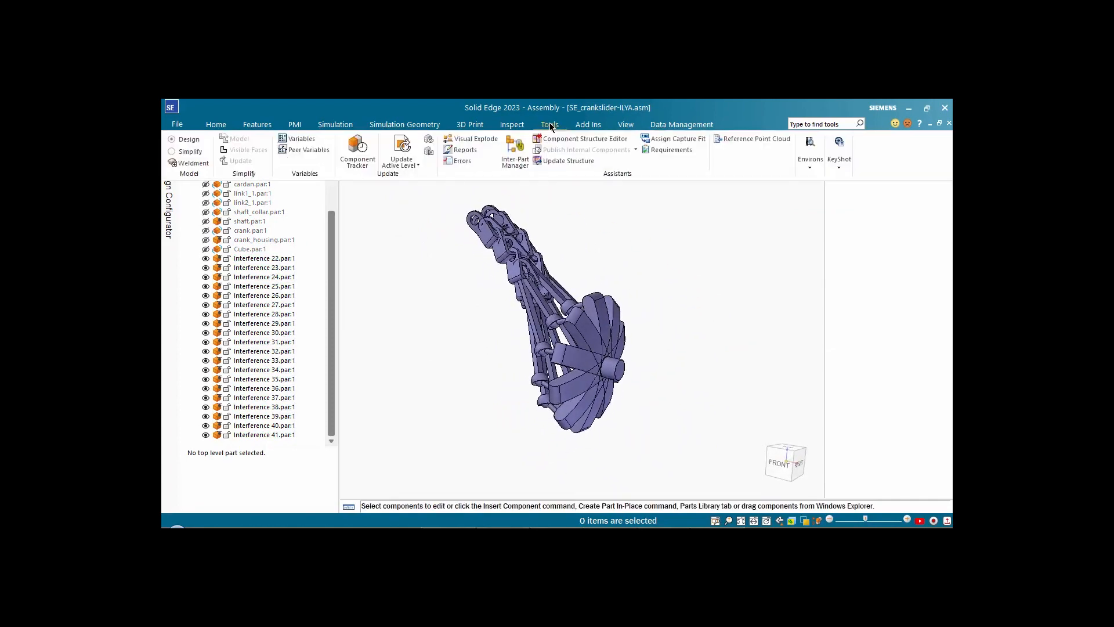
{"action": "left_click", "coordinate": [171, 151]}
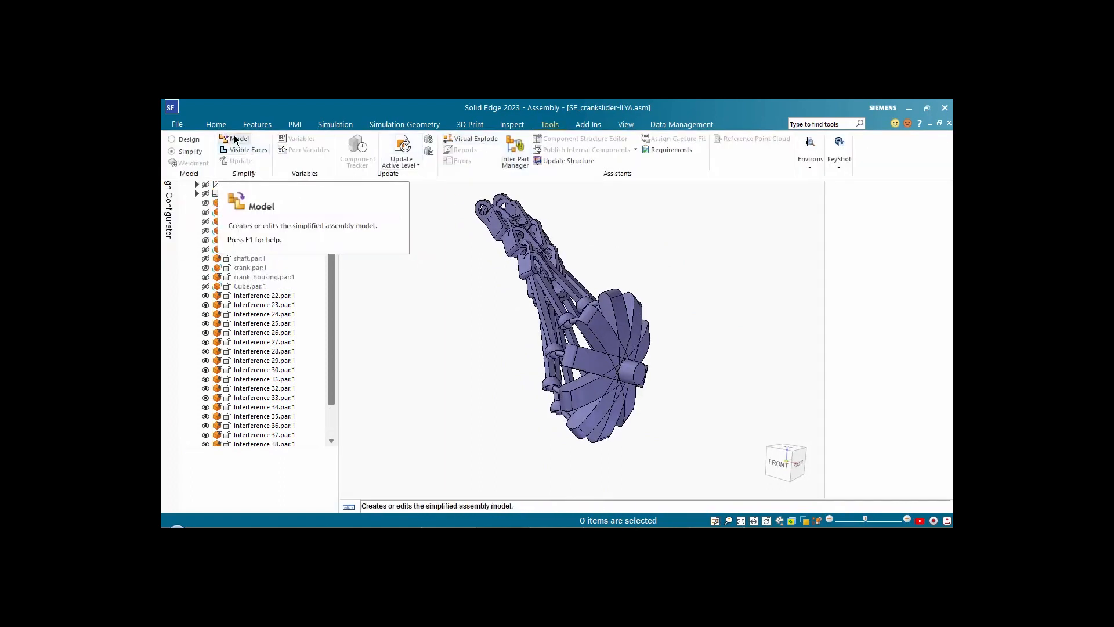
{"action": "left_click", "coordinate": [236, 140]}
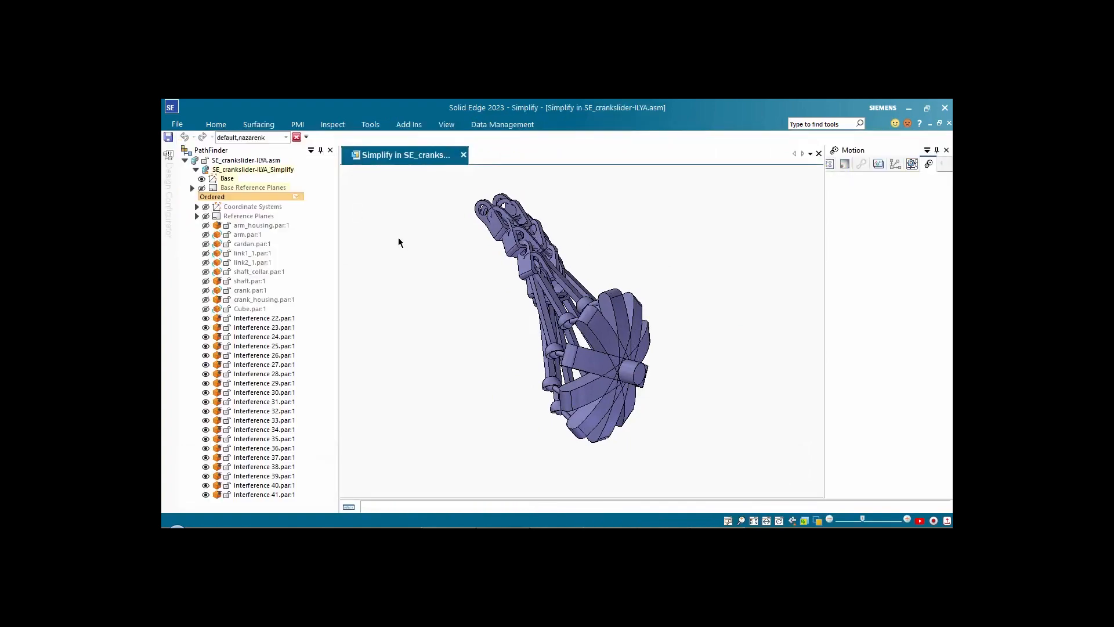
{"action": "middle_click_drag", "start_coordinate": [703, 302], "coordinate": [448, 227]}
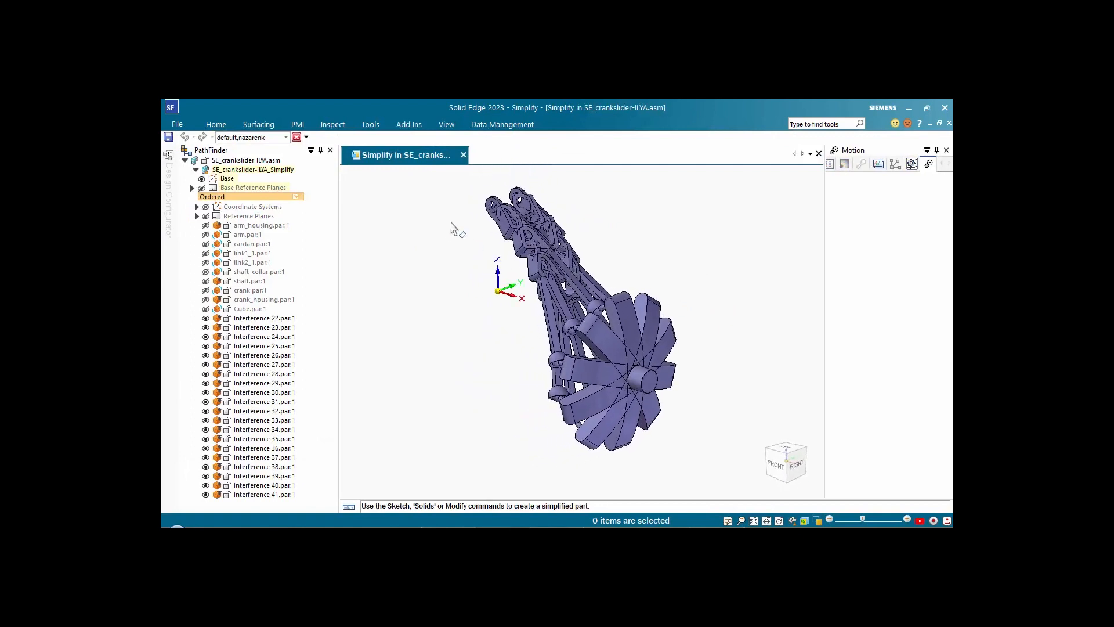
Start an Extrude whose sketch lies on a parallel plane to the front reference plane, passing through the crank hub's end circle.
{"action": "double_click", "coordinate": [216, 127]}
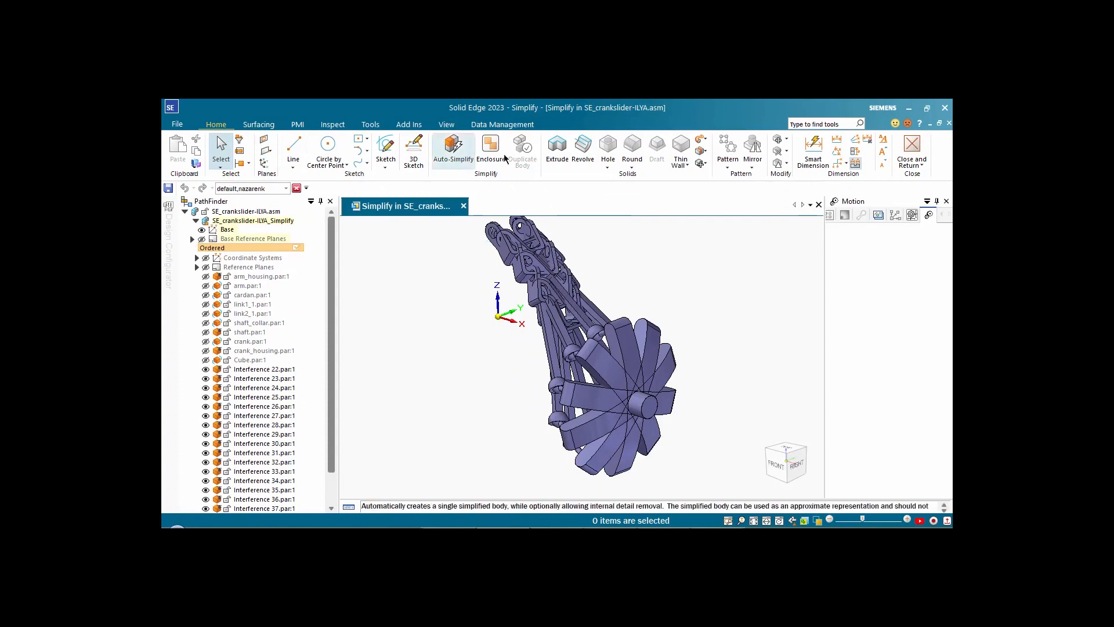
{"action": "left_click", "coordinate": [557, 148]}
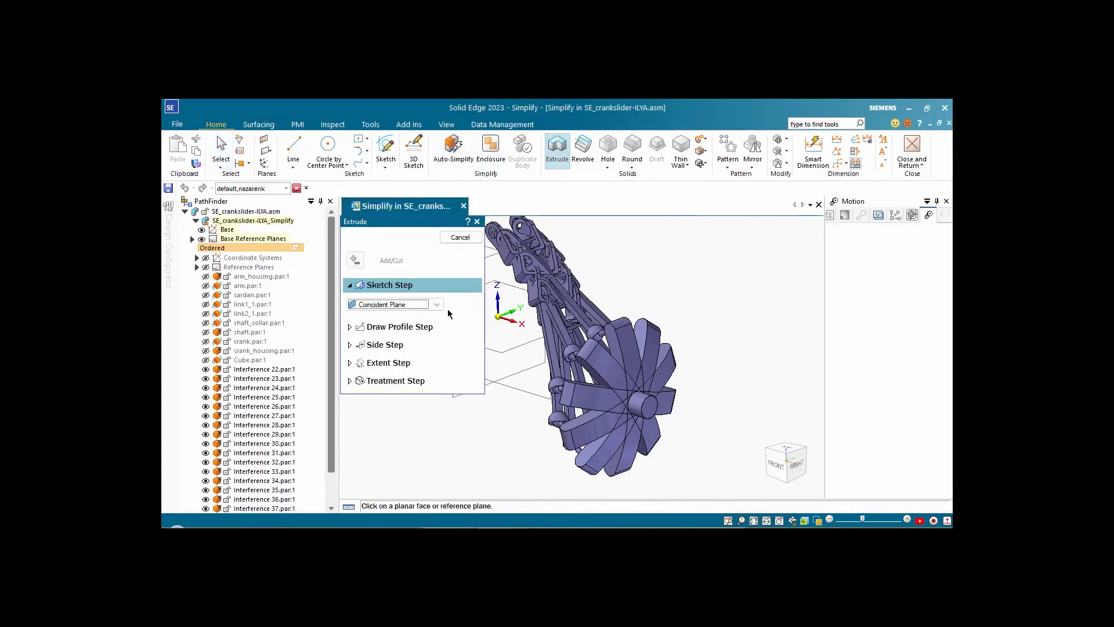
{"action": "left_click", "coordinate": [437, 304]}
{"action": "left_click", "coordinate": [394, 332]}
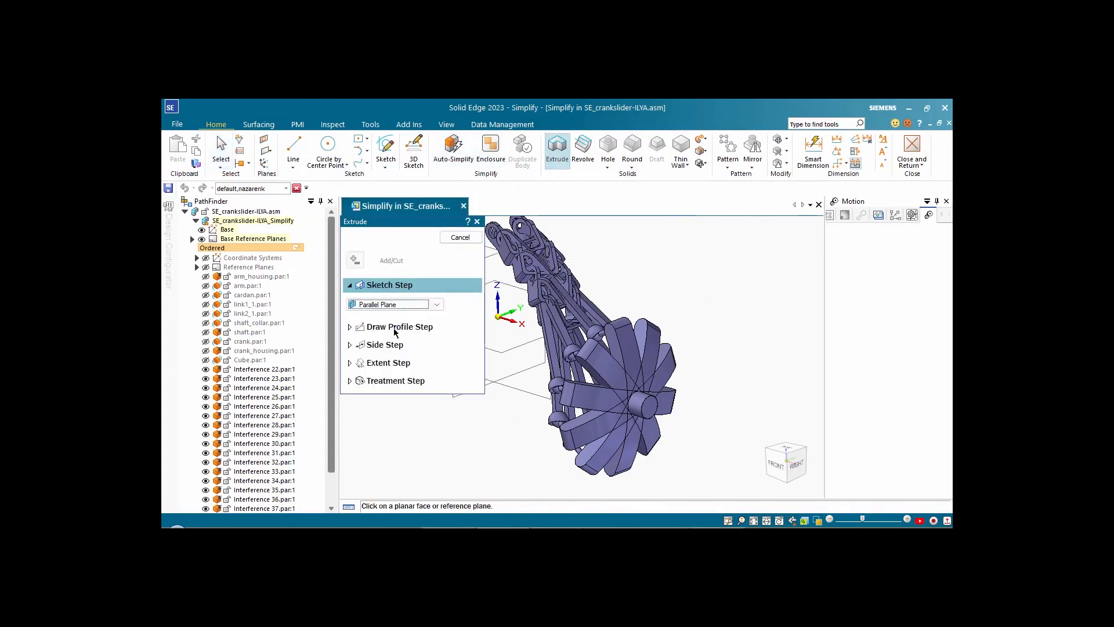
{"action": "left_click", "coordinate": [506, 311]}
{"action": "middle_click_drag", "start_coordinate": [473, 343], "coordinate": [632, 407]}
{"action": "scroll", "coordinate": [741, 391], "scroll_direction": "up", "scroll_amount": 5}
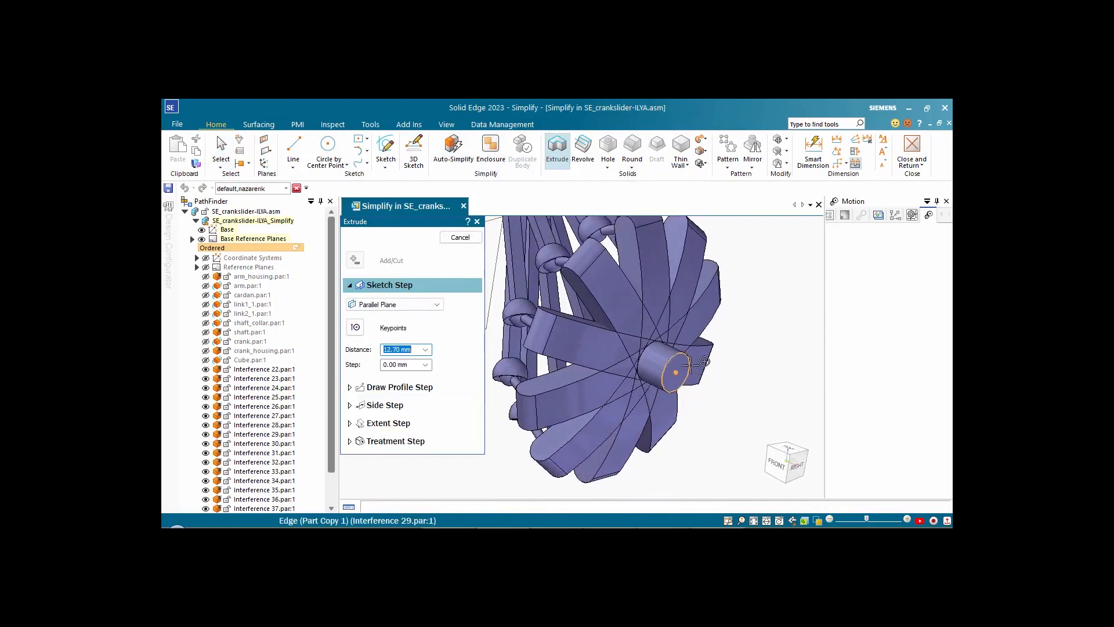
{"action": "left_click", "coordinate": [704, 362]}
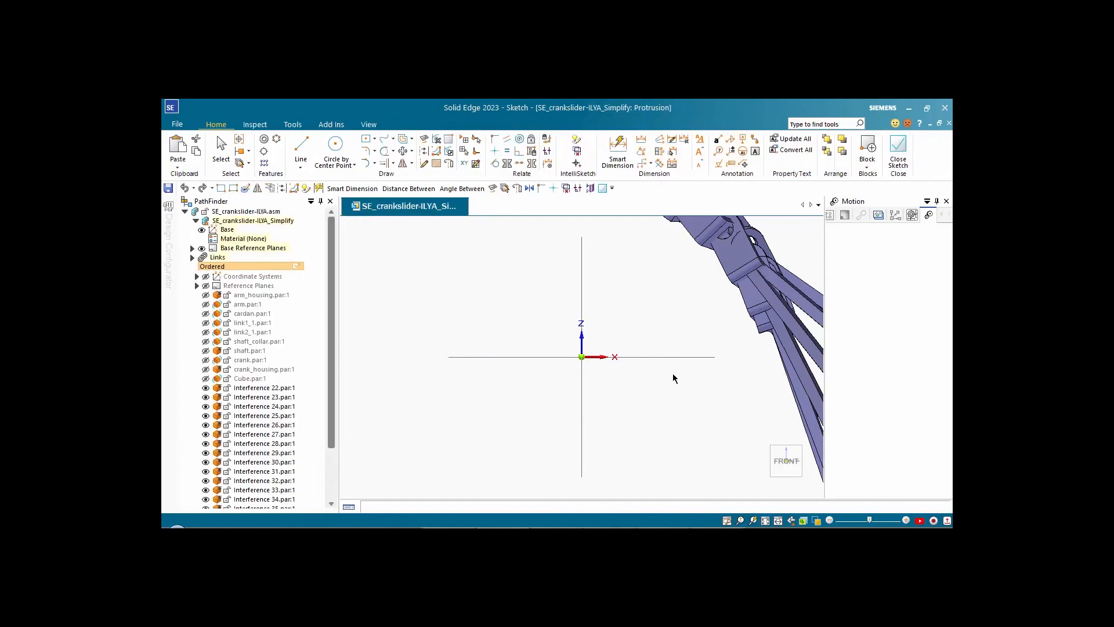
Collapse the Motion pane to enlarge the sketch area around the interference parts, with the Line command active.
{"action": "key", "text": "l"}
{"action": "scroll", "coordinate": [562, 305], "scroll_direction": "down", "scroll_amount": 3}
{"action": "scroll", "coordinate": [552, 325], "scroll_direction": "up", "scroll_amount": 4}
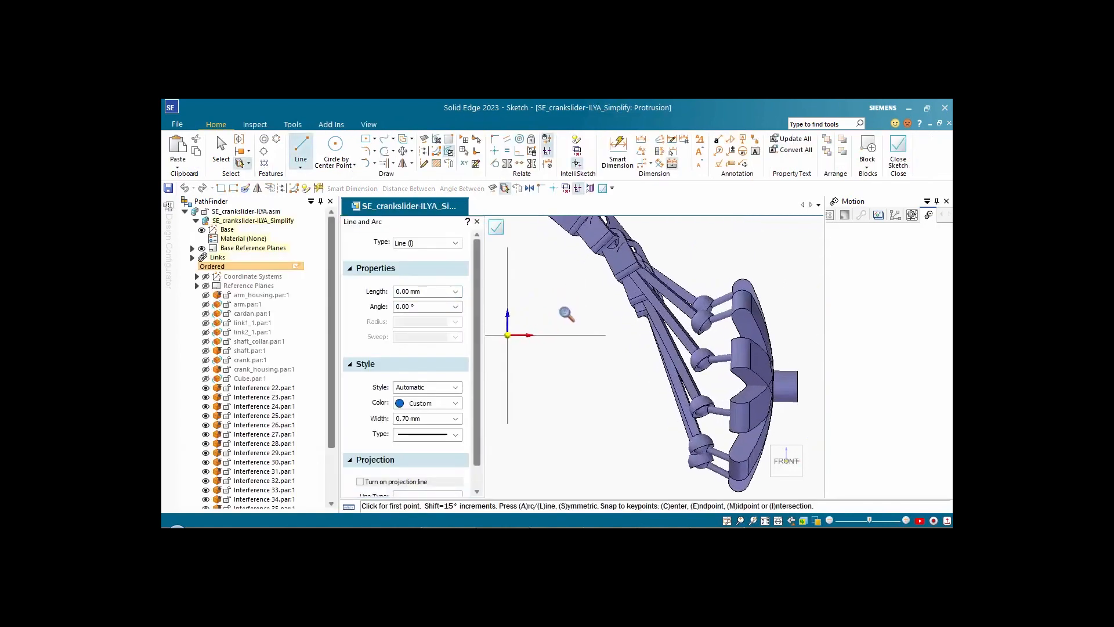
{"action": "scroll", "coordinate": [543, 287], "scroll_direction": "down", "scroll_amount": 2}
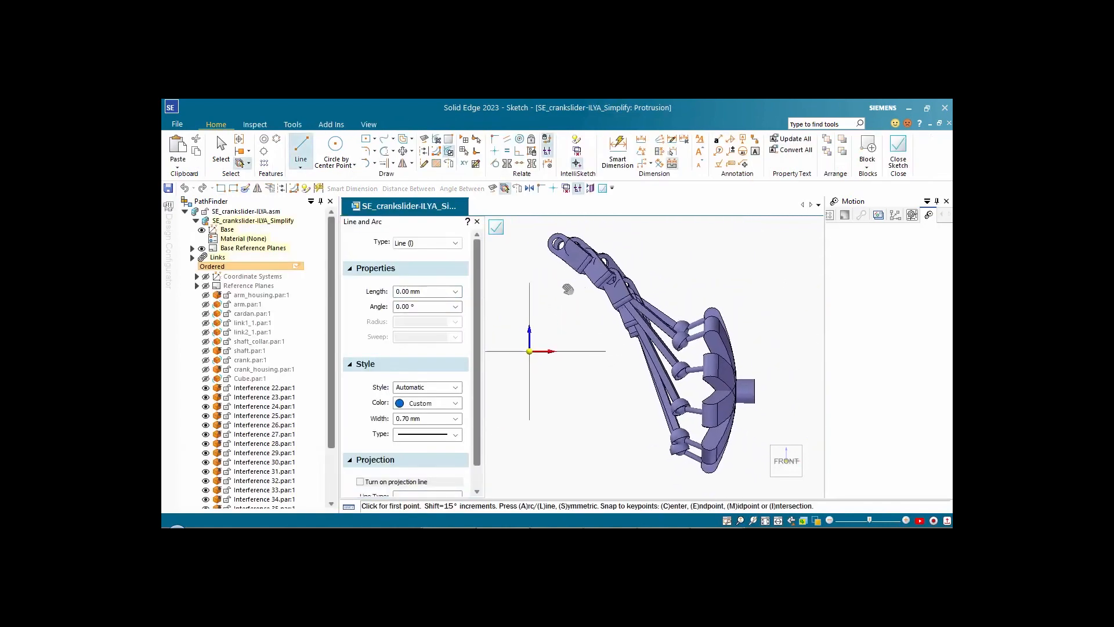
{"action": "left_click", "coordinate": [937, 202]}
{"action": "scroll", "coordinate": [746, 279], "scroll_direction": "up", "scroll_amount": 3}
{"action": "mouse_move", "coordinate": [747, 279]}
{"action": "middle_mouse_down", "text": "shift"}
{"action": "mouse_move", "coordinate": [717, 246]}
{"action": "mouse_move", "coordinate": [724, 263]}
{"action": "middle_mouse_up", "text": "shift"}
{"action": "scroll", "coordinate": [723, 242], "scroll_direction": "down", "scroll_amount": 4}
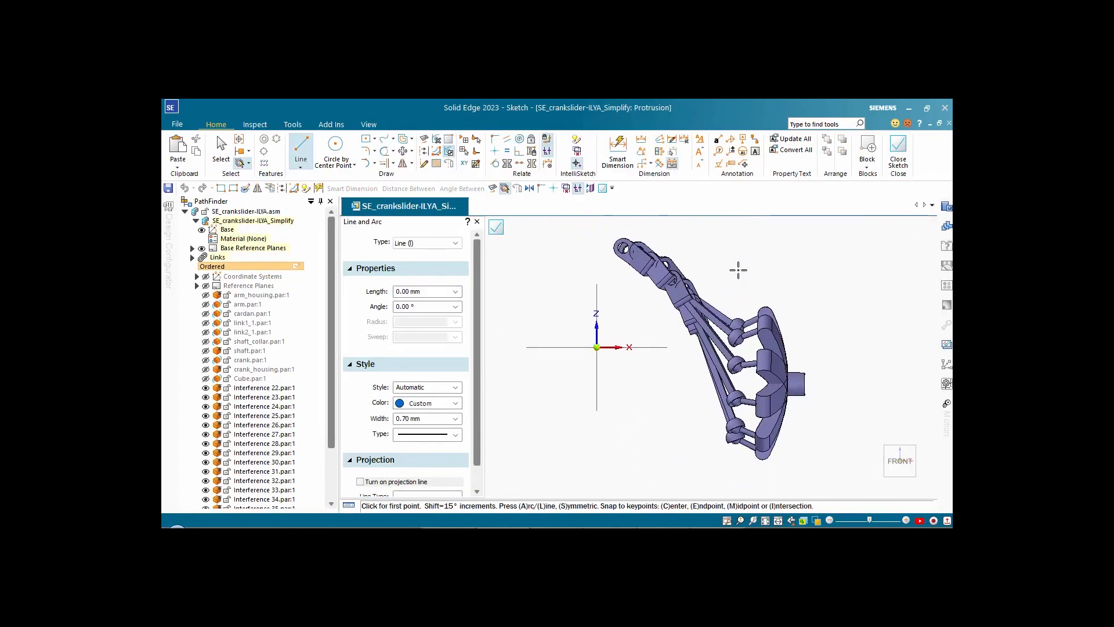
{"action": "right_click_drag", "start_coordinate": [551, 254], "coordinate": [579, 253]}
{"action": "left_click", "coordinate": [621, 240]}
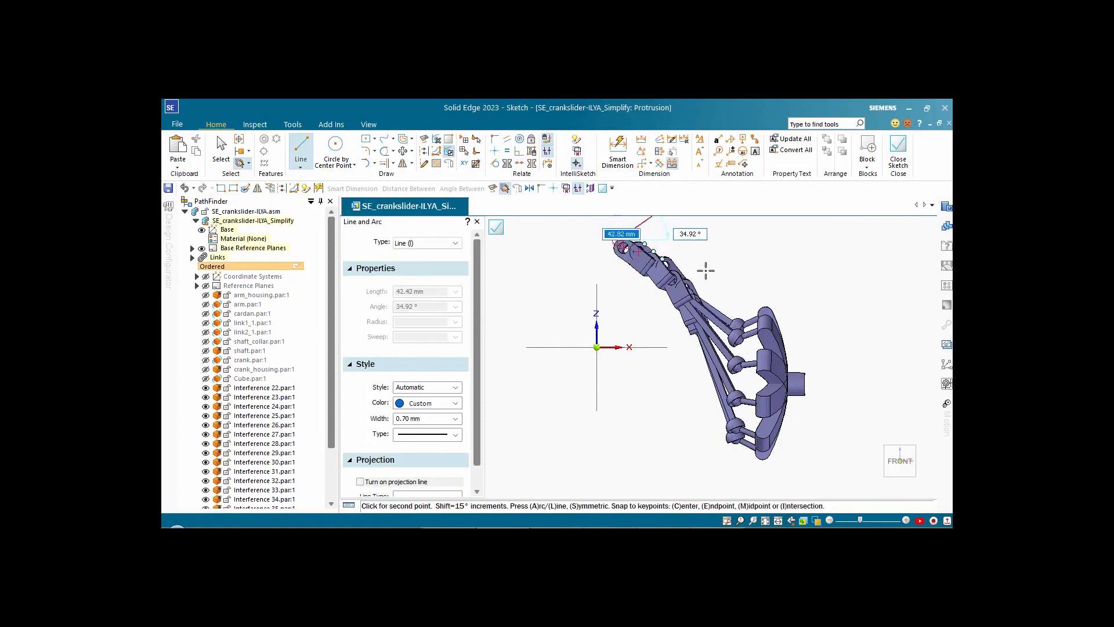
{"action": "key", "text": "Escape"}
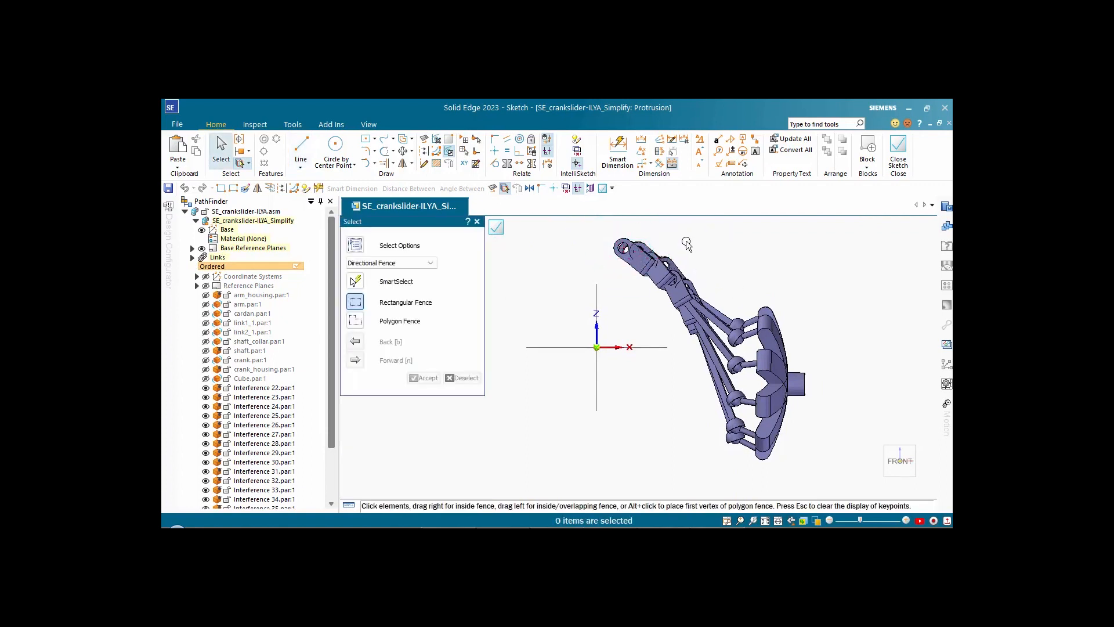
Sketch a chain of connected lines from the arm's eye end along the upper contour of the interference parts to the crank's upper corner.
{"action": "scroll", "coordinate": [689, 244], "scroll_direction": "up", "scroll_amount": 3}
{"action": "scroll", "coordinate": [667, 218], "scroll_direction": "down", "scroll_amount": 3}
{"action": "mouse_move", "coordinate": [679, 262]}
{"action": "middle_mouse_down", "text": "shift"}
{"action": "mouse_move", "coordinate": [663, 228]}
{"action": "mouse_move", "coordinate": [669, 244]}
{"action": "middle_mouse_up", "text": "shift"}
{"action": "right_click_drag", "start_coordinate": [564, 269], "coordinate": [591, 266]}
{"action": "left_click", "coordinate": [605, 238]}
{"action": "left_click", "coordinate": [625, 238]}
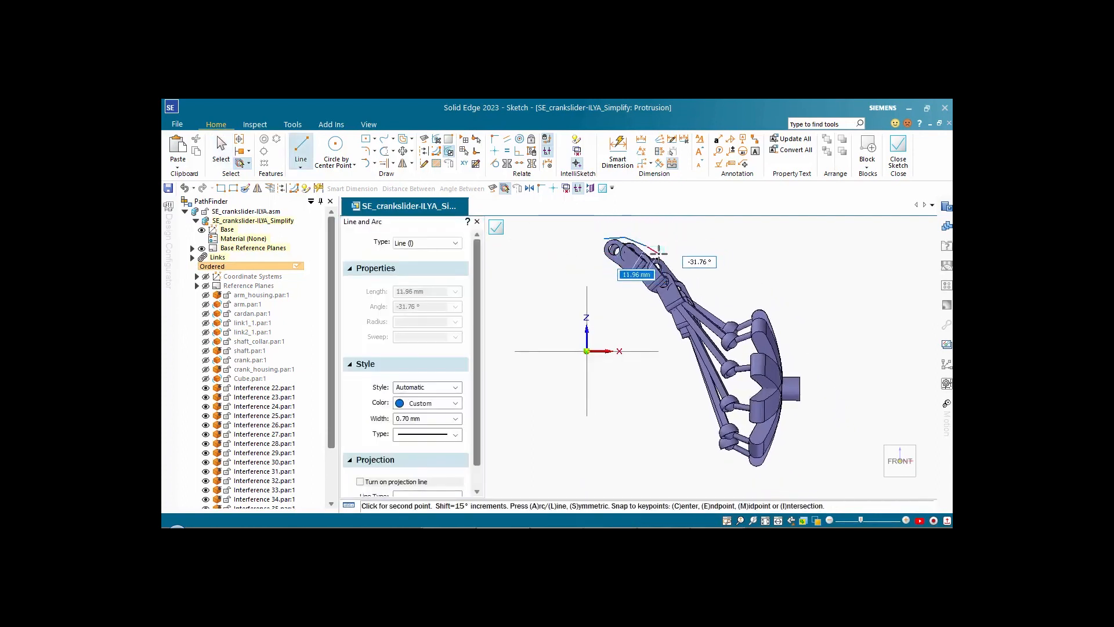
{"action": "left_click", "coordinate": [663, 246]}
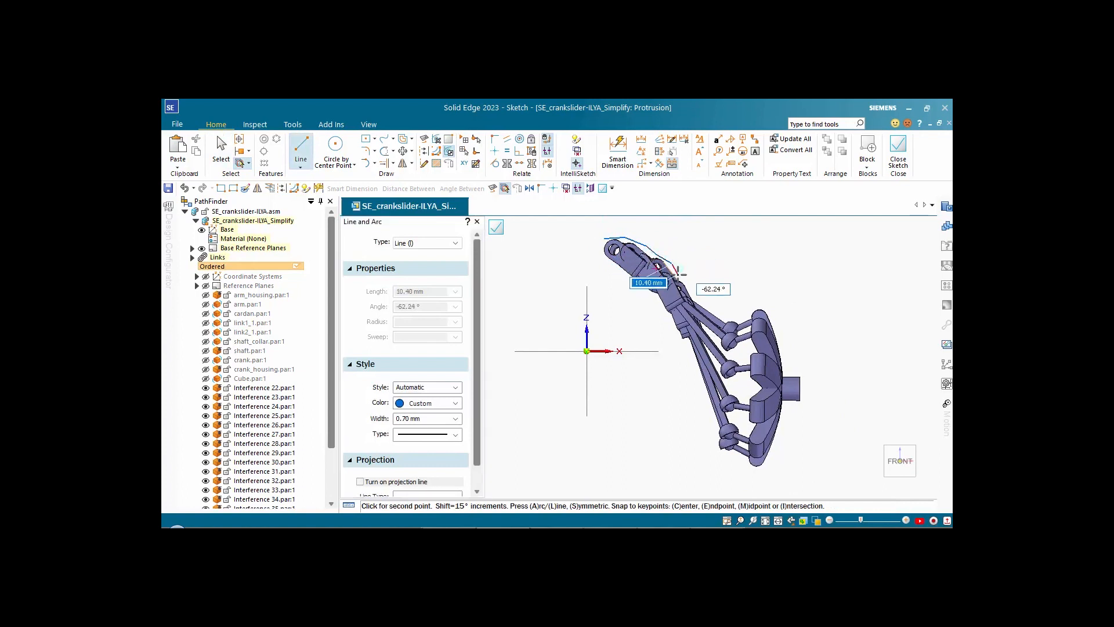
{"action": "left_click", "coordinate": [703, 302]}
{"action": "left_click", "coordinate": [728, 314]}
{"action": "left_click", "coordinate": [759, 306]}
{"action": "left_click", "coordinate": [774, 314]}
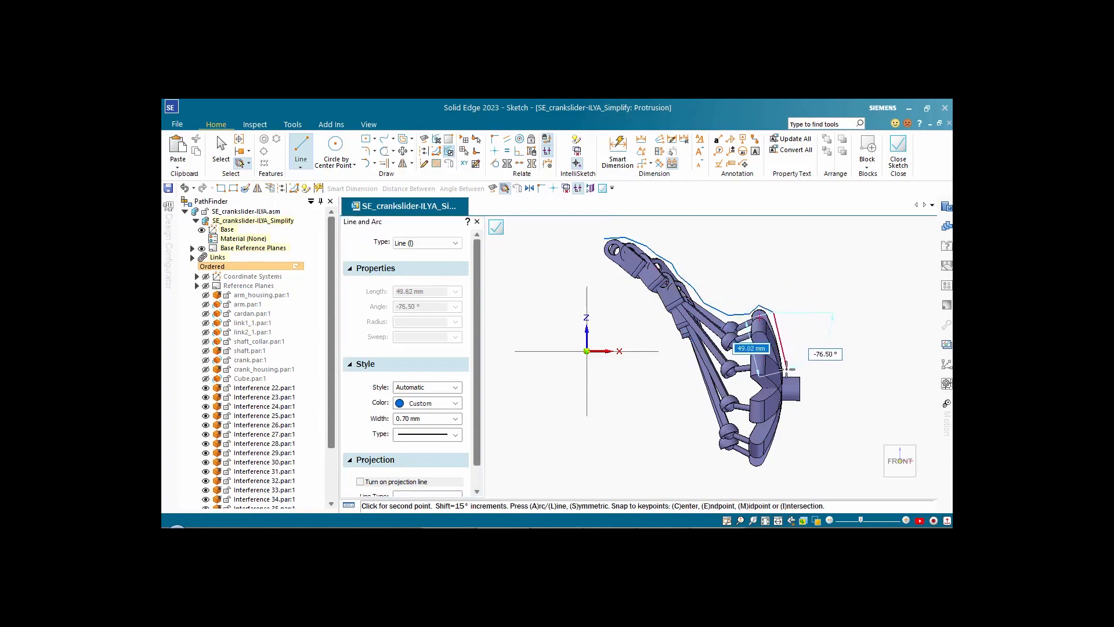
Continue the line chain down the crank's hub side and back along the lower contour, closing the profile at its start point.
{"action": "left_click", "coordinate": [785, 387]}
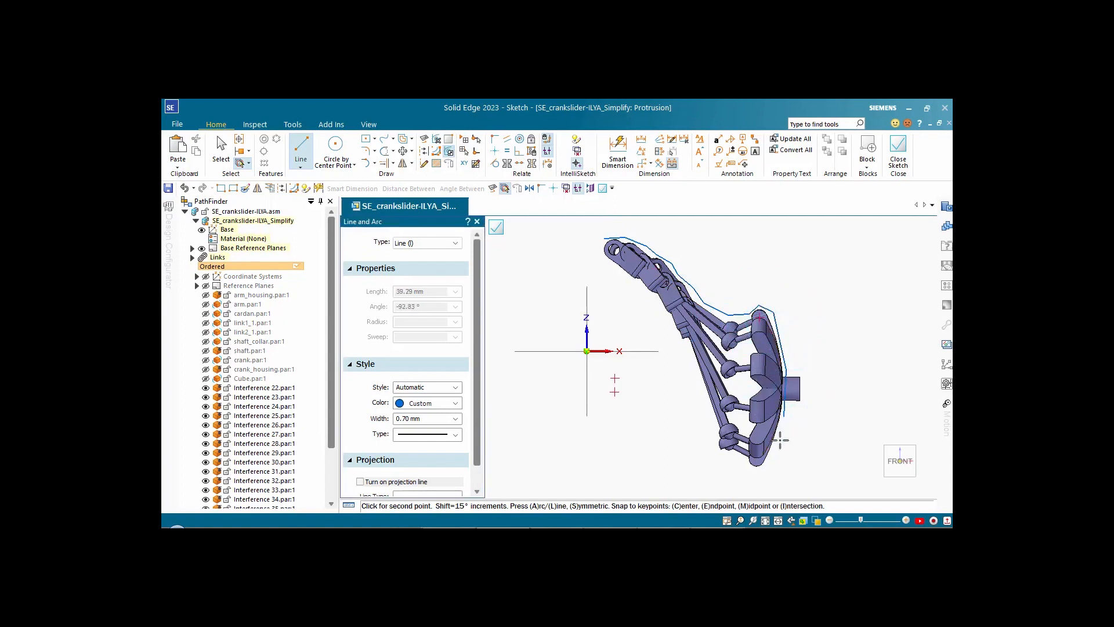
{"action": "left_click", "coordinate": [765, 465]}
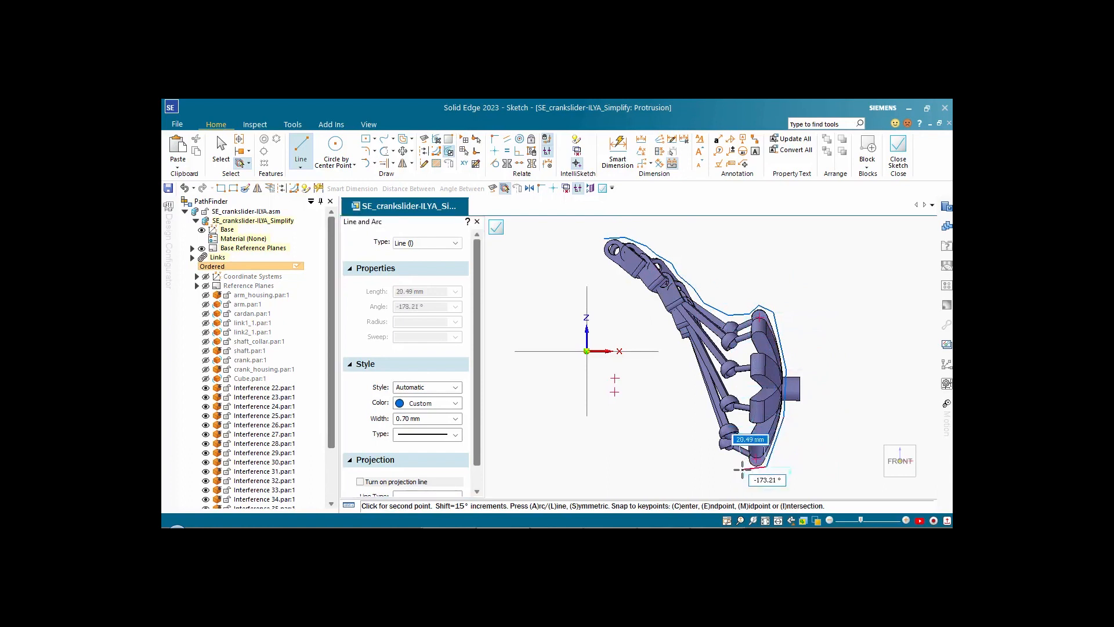
{"action": "left_click", "coordinate": [742, 470]}
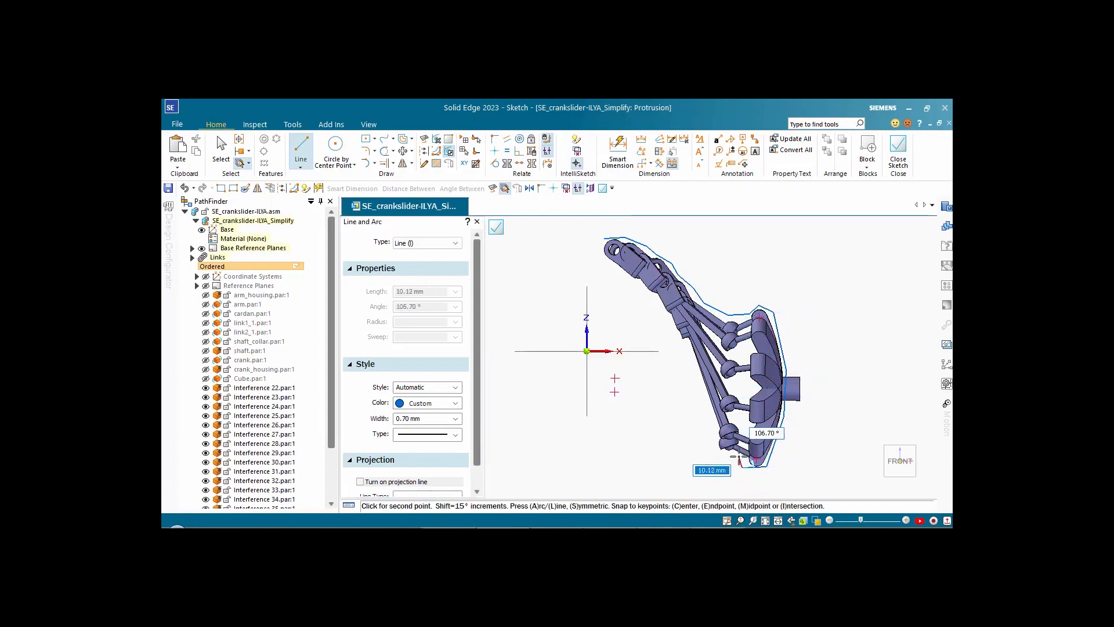
{"action": "left_click", "coordinate": [713, 450]}
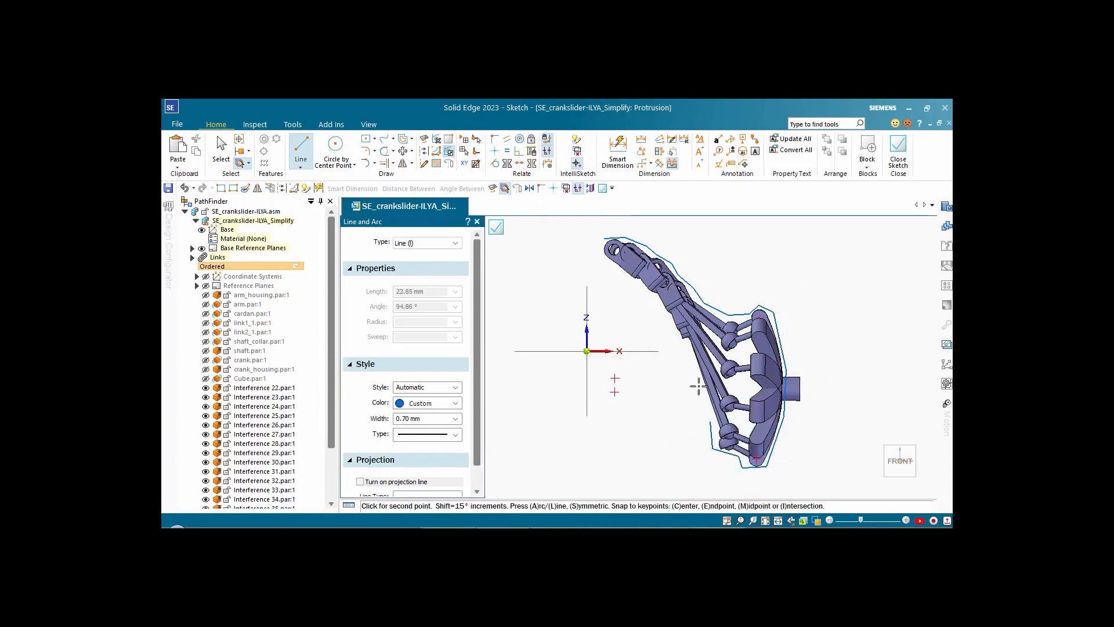
{"action": "left_click", "coordinate": [700, 365]}
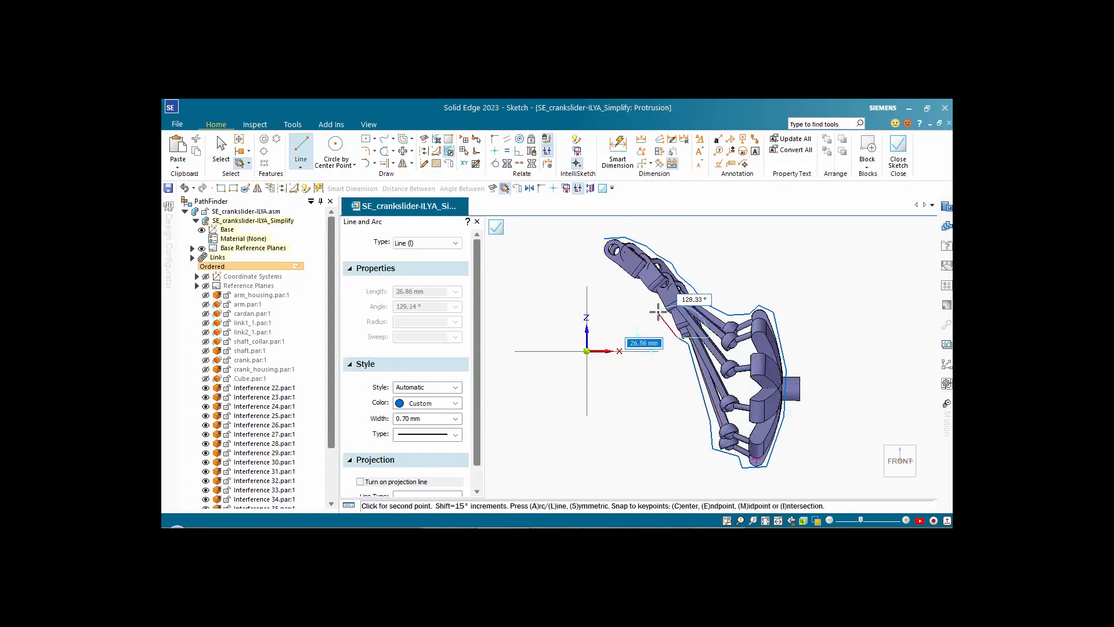
{"action": "left_click", "coordinate": [655, 311]}
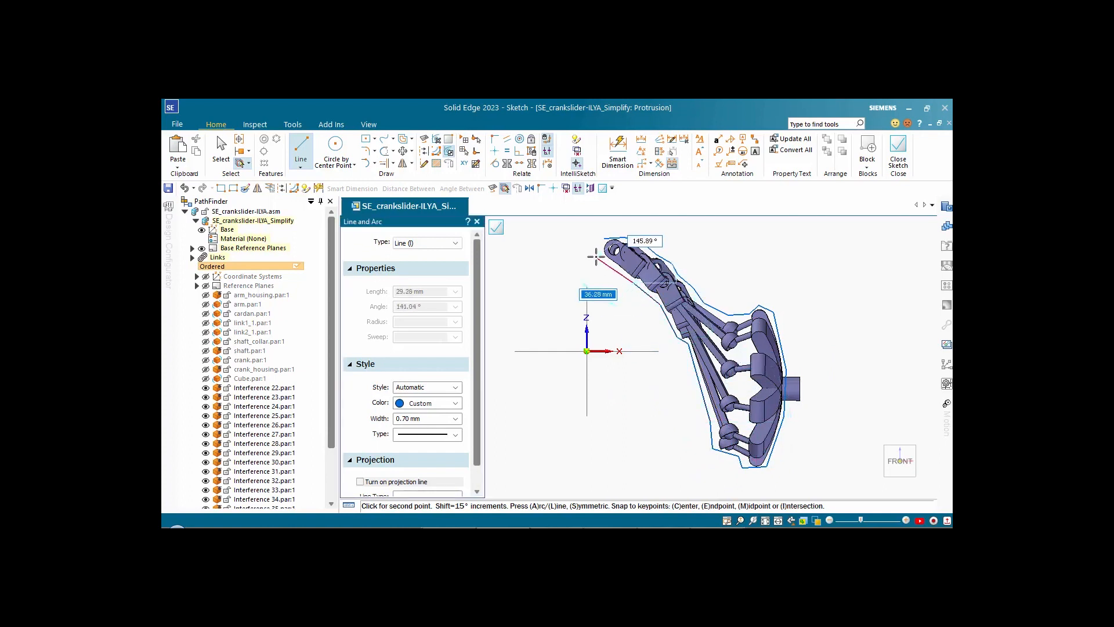
{"action": "left_click", "coordinate": [597, 255]}
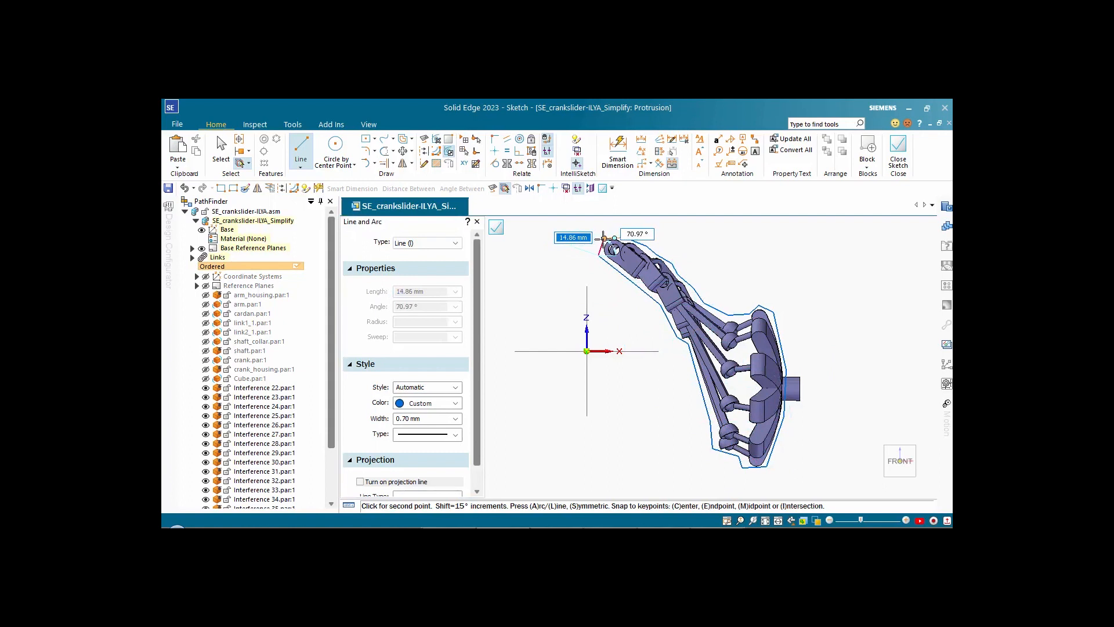
{"action": "left_click", "coordinate": [603, 238]}
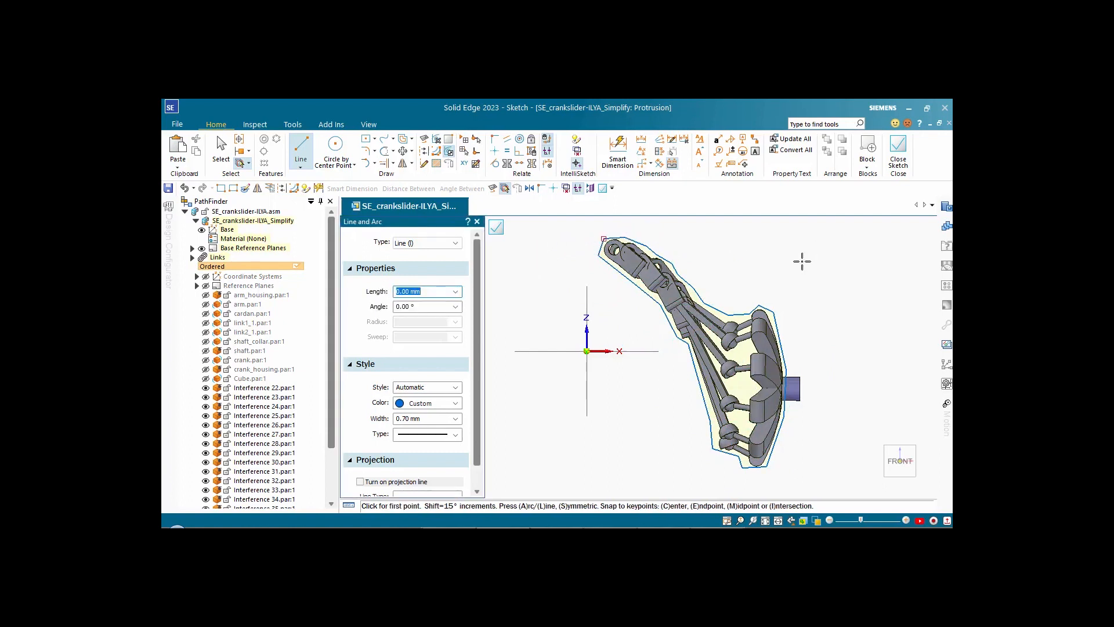
Configure Relationship Assistant with horizontal or vertical, keypoint connect and equal relationships for the closed profile, reviewing the dimension options too.
{"action": "left_click", "coordinate": [549, 165]}
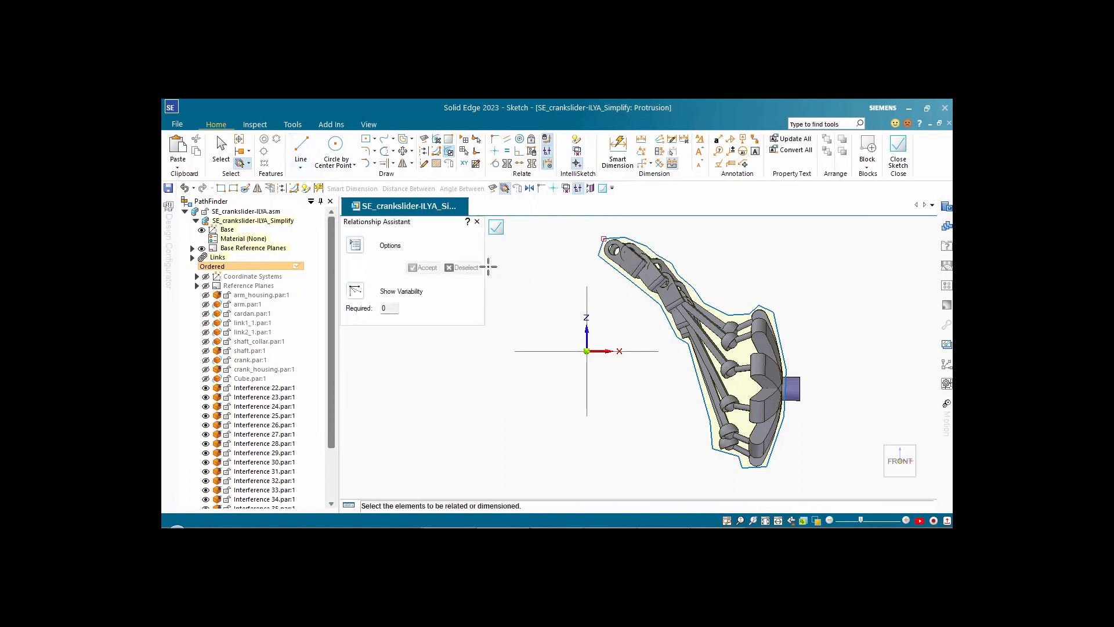
{"action": "left_click", "coordinate": [356, 245]}
{"action": "left_click", "coordinate": [515, 255]}
{"action": "left_click", "coordinate": [478, 272]}
{"action": "left_click", "coordinate": [480, 254]}
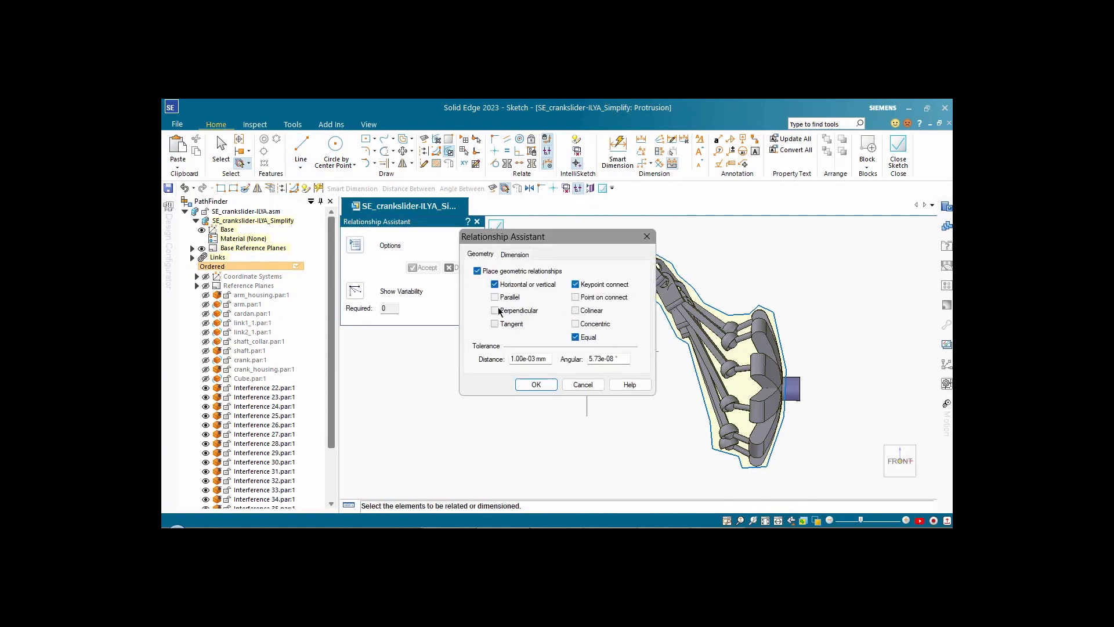
{"action": "left_click", "coordinate": [532, 384]}
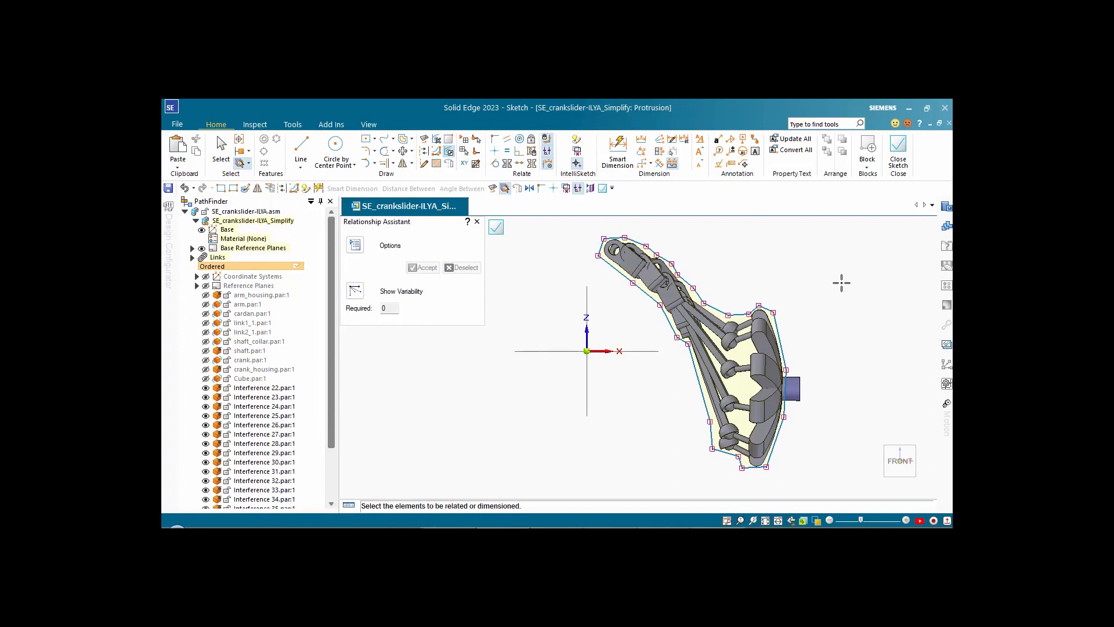
Accept the profile sketch and extrude it with a symmetric extent, wide enough to enclose the crank's motion envelope, and finish the feature.
{"action": "middle_click_drag", "start_coordinate": [868, 321], "coordinate": [838, 330]}
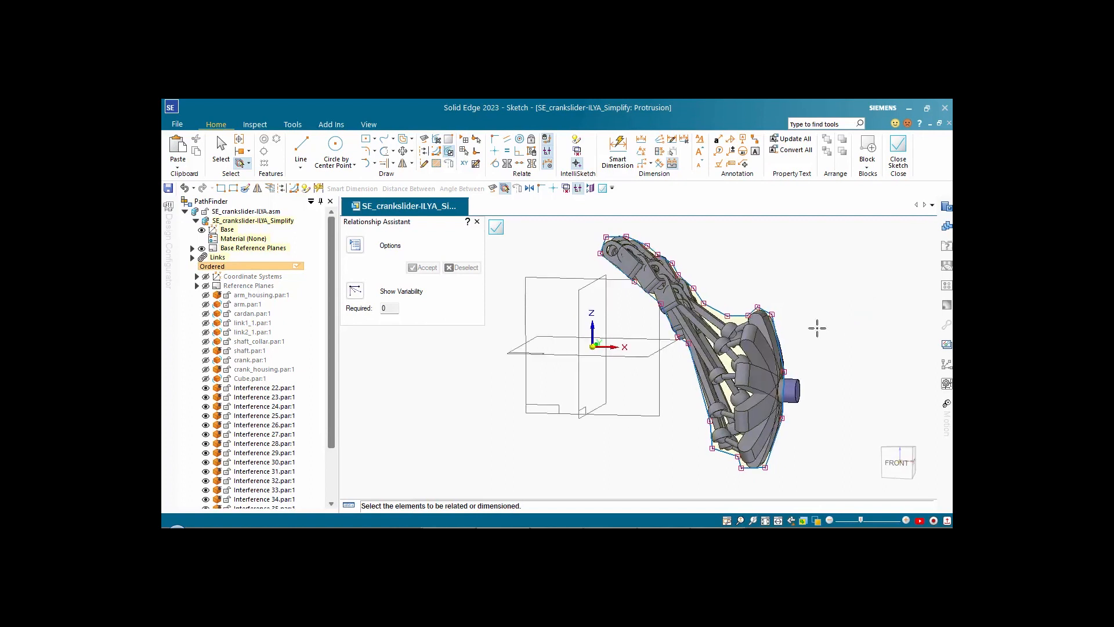
{"action": "left_click", "coordinate": [497, 228]}
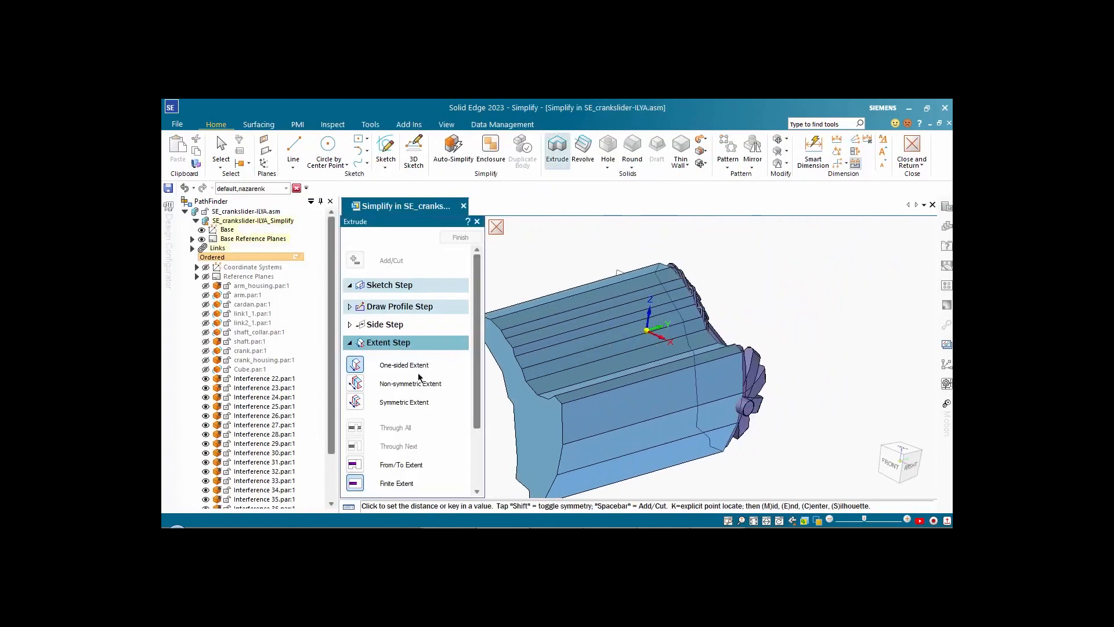
{"action": "left_click", "coordinate": [356, 402]}
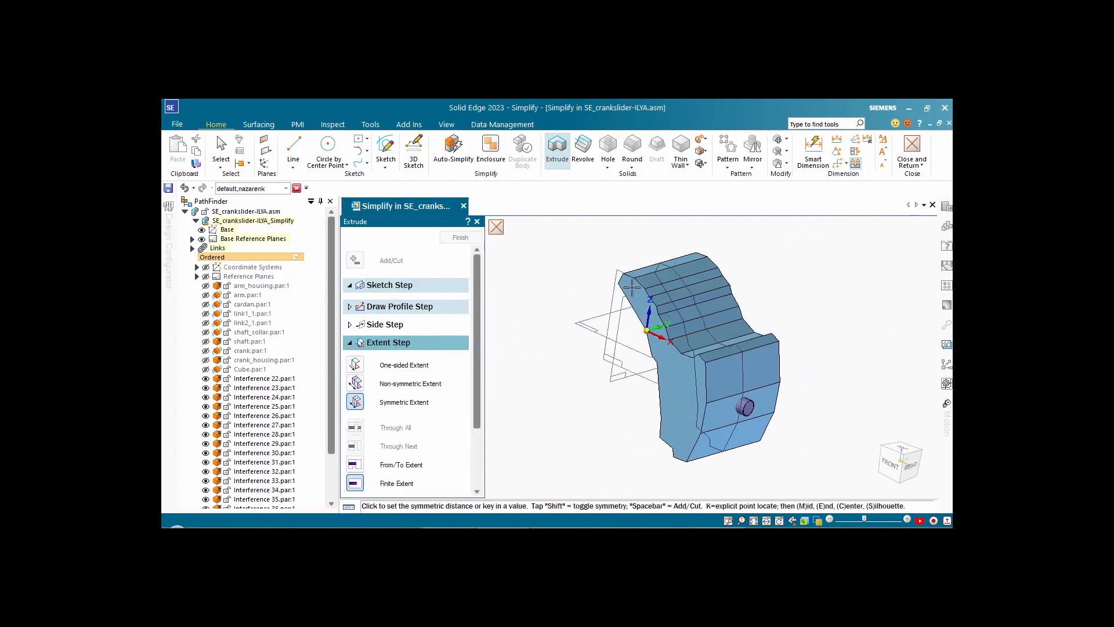
{"action": "left_click", "coordinate": [633, 286]}
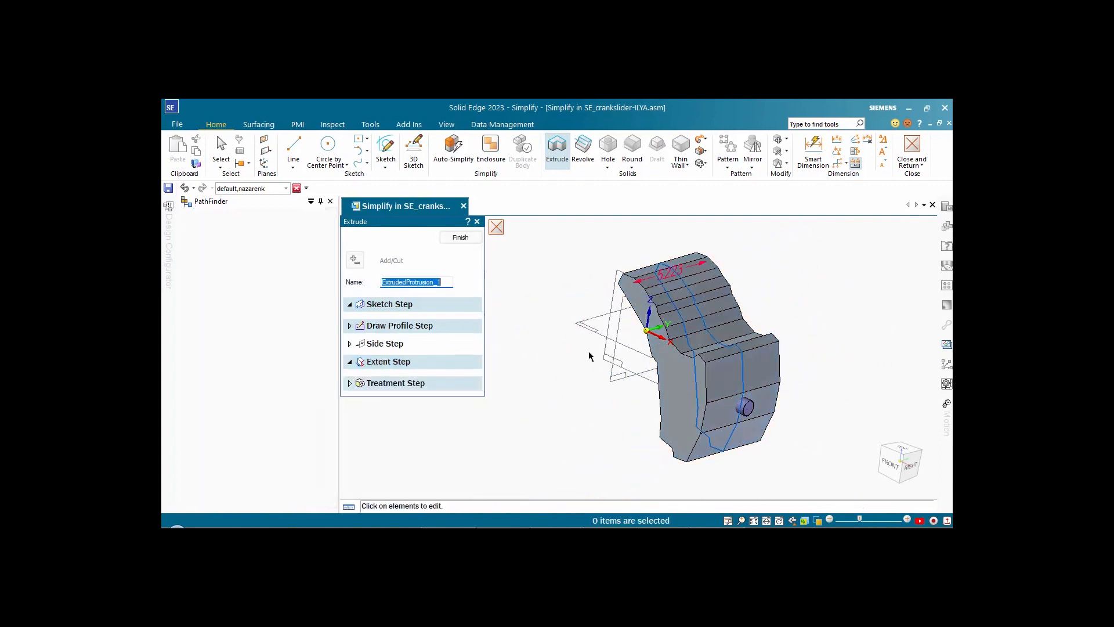
{"action": "left_click", "coordinate": [460, 237]}
{"action": "left_click", "coordinate": [460, 238]}
Start a new Extrude and choose the horizontal base plane, hidden behind the protrusion's front face, as the sketch plane.
{"action": "middle_click_drag", "start_coordinate": [518, 260], "coordinate": [799, 345]}
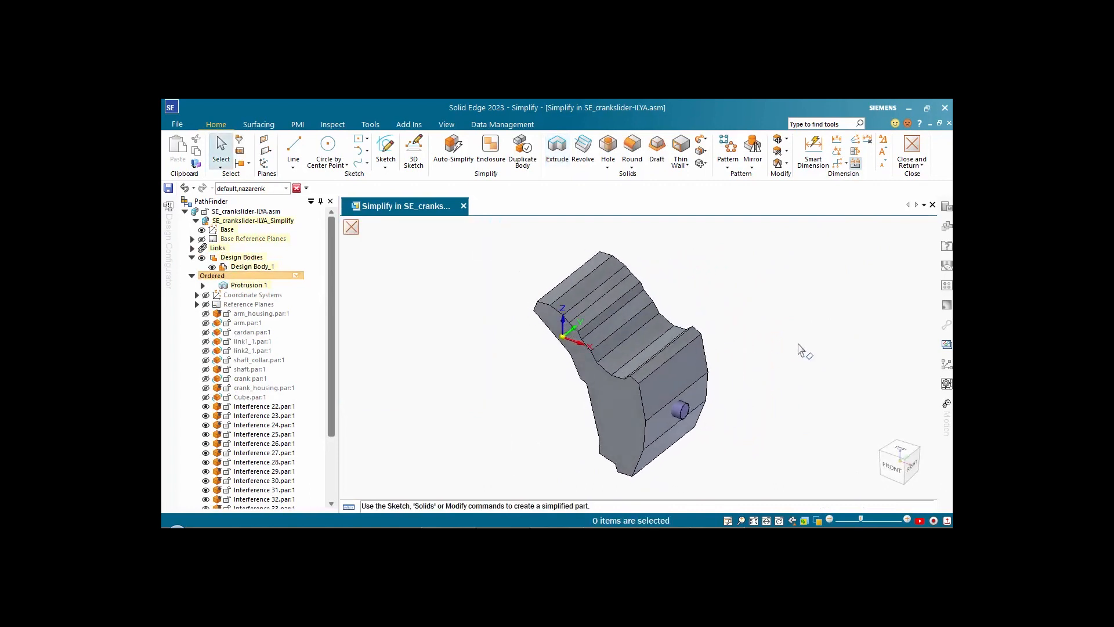
{"action": "scroll", "coordinate": [816, 368], "scroll_direction": "down", "scroll_amount": 3}
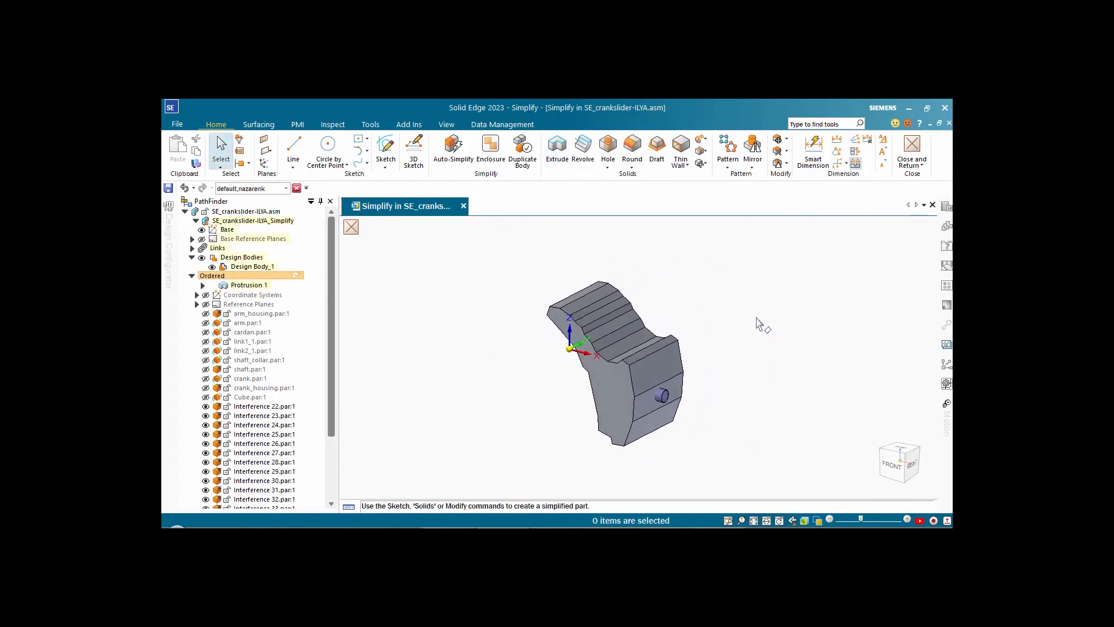
{"action": "right_click", "coordinate": [756, 318]}
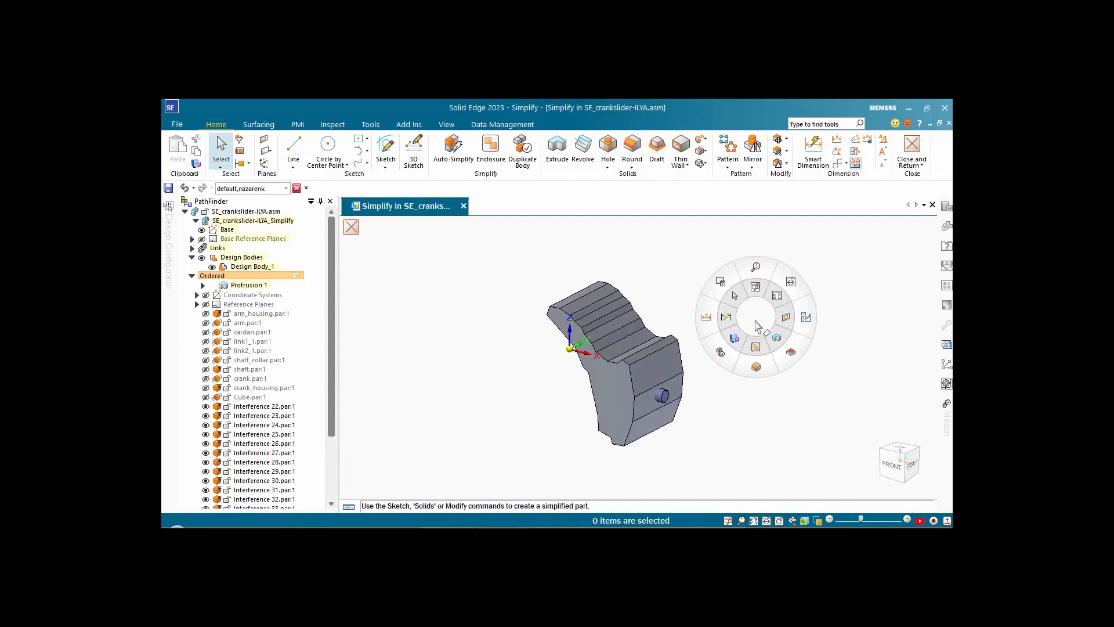
{"action": "left_click", "coordinate": [778, 341]}
{"action": "scroll", "coordinate": [603, 360], "scroll_direction": "up", "scroll_amount": 5}
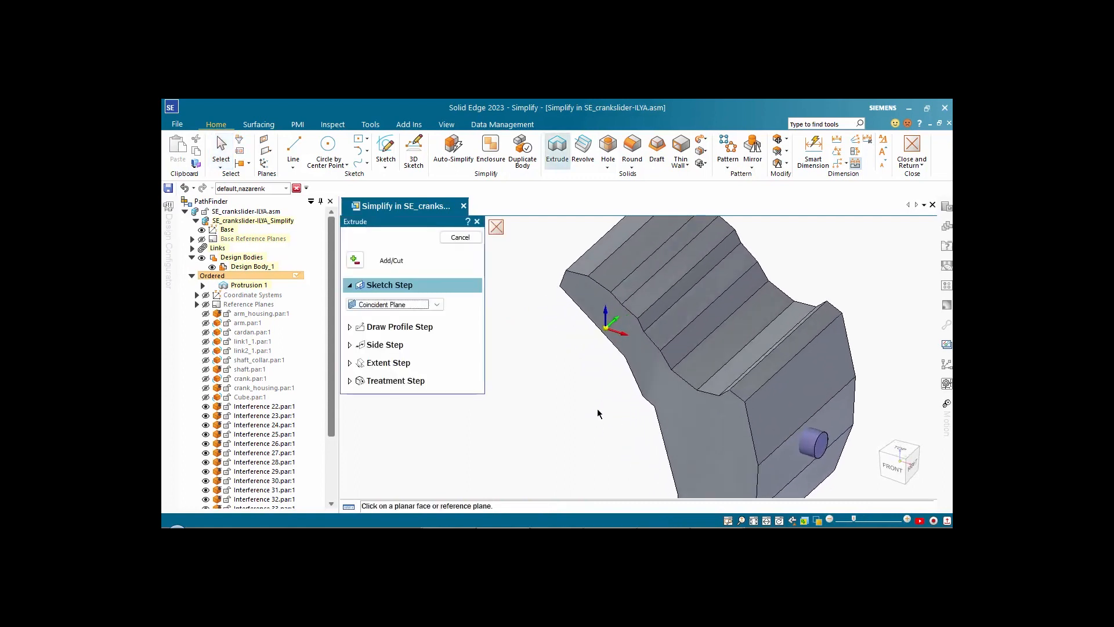
{"action": "right_click", "coordinate": [607, 347]}
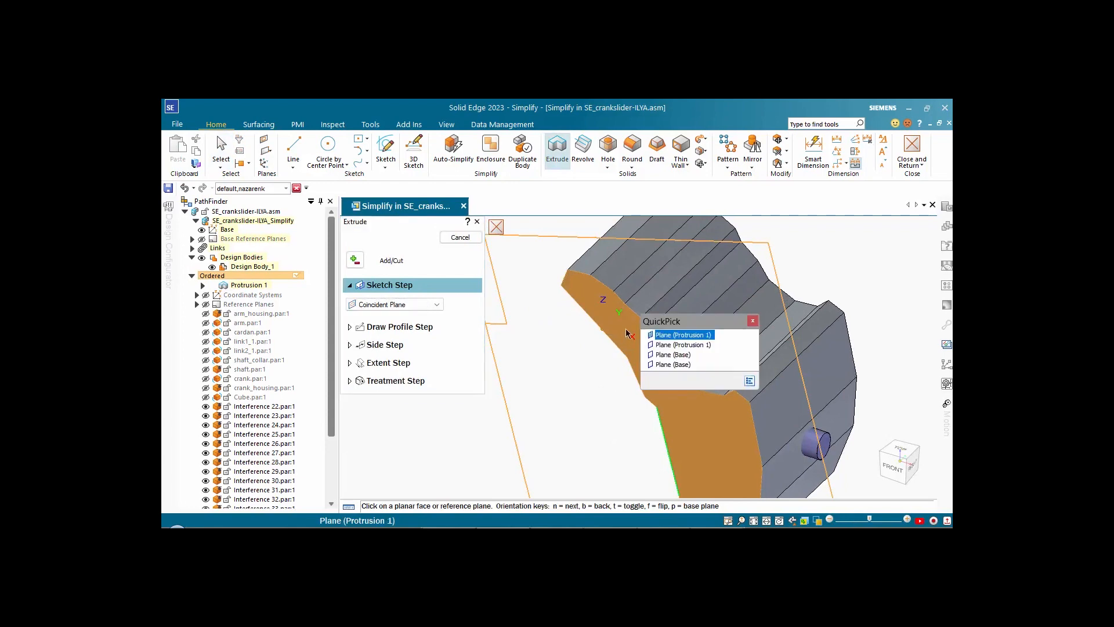
{"action": "left_click", "coordinate": [673, 364]}
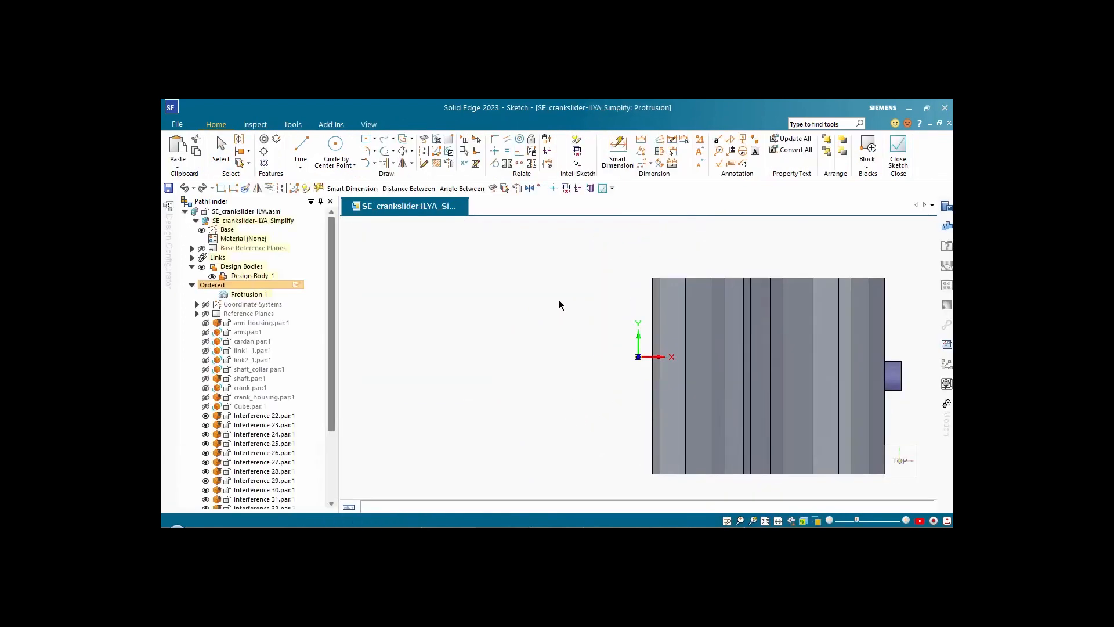
{"action": "mouse_move", "coordinate": [563, 295]}
{"action": "middle_mouse_down"}
{"action": "mouse_move", "coordinate": [526, 293]}
{"action": "mouse_move", "coordinate": [528, 274]}
{"action": "middle_mouse_up"}
{"action": "scroll", "coordinate": [526, 294], "scroll_direction": "up", "scroll_amount": 3}
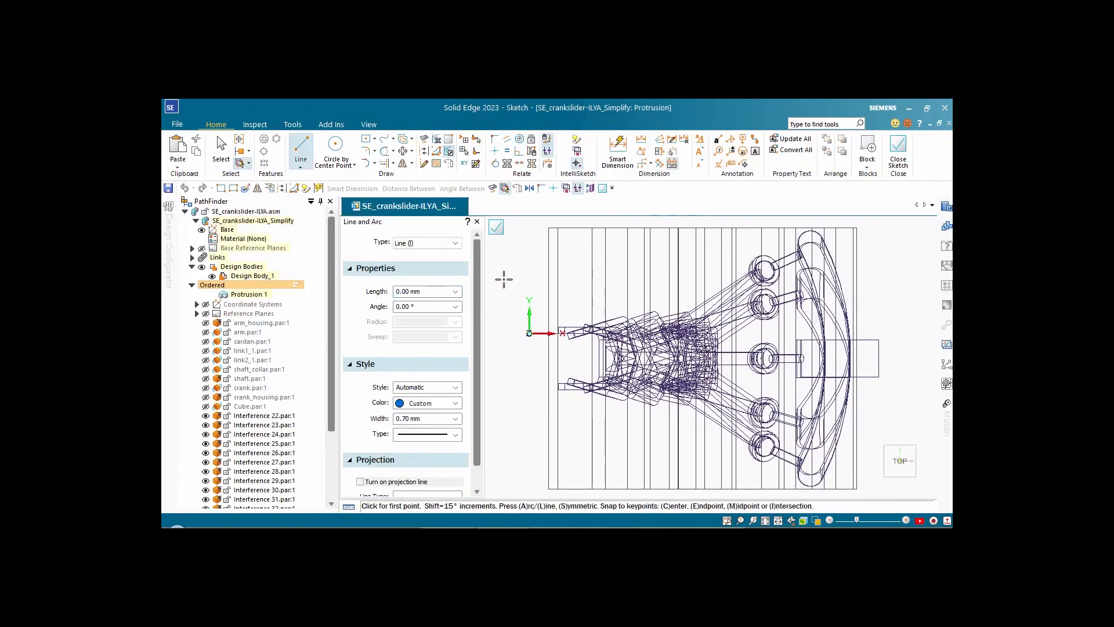
Sketch connected lines from the arm's upper fork end along the upper contour of the interference parts to the crank's outermost midpoint.
{"action": "left_click", "coordinate": [594, 338]}
{"action": "left_click", "coordinate": [566, 340]}
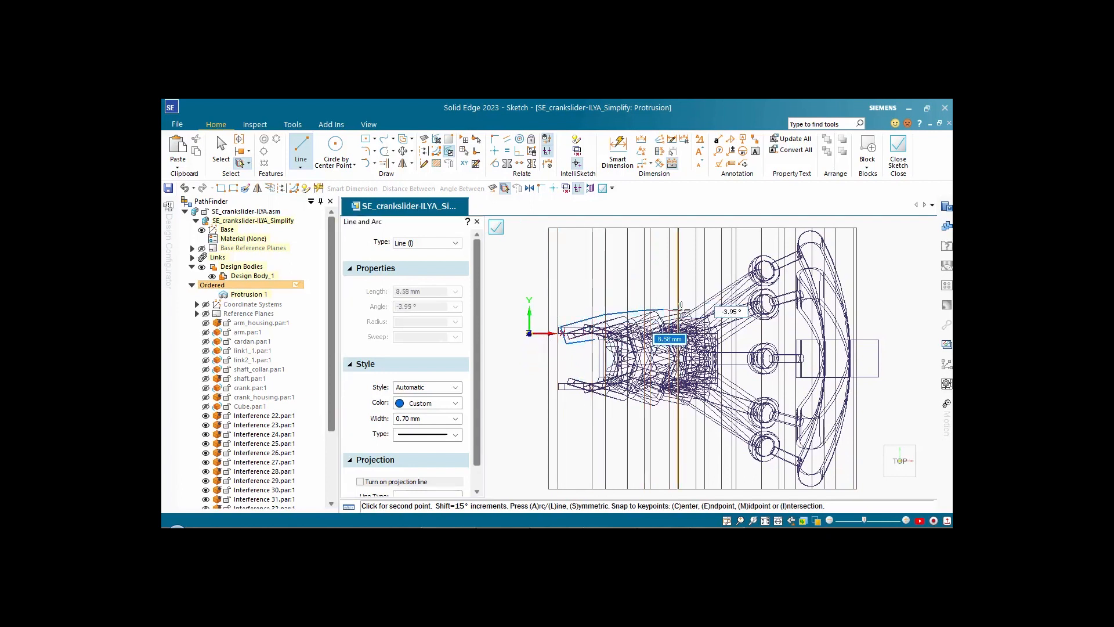
{"action": "left_click", "coordinate": [752, 252]}
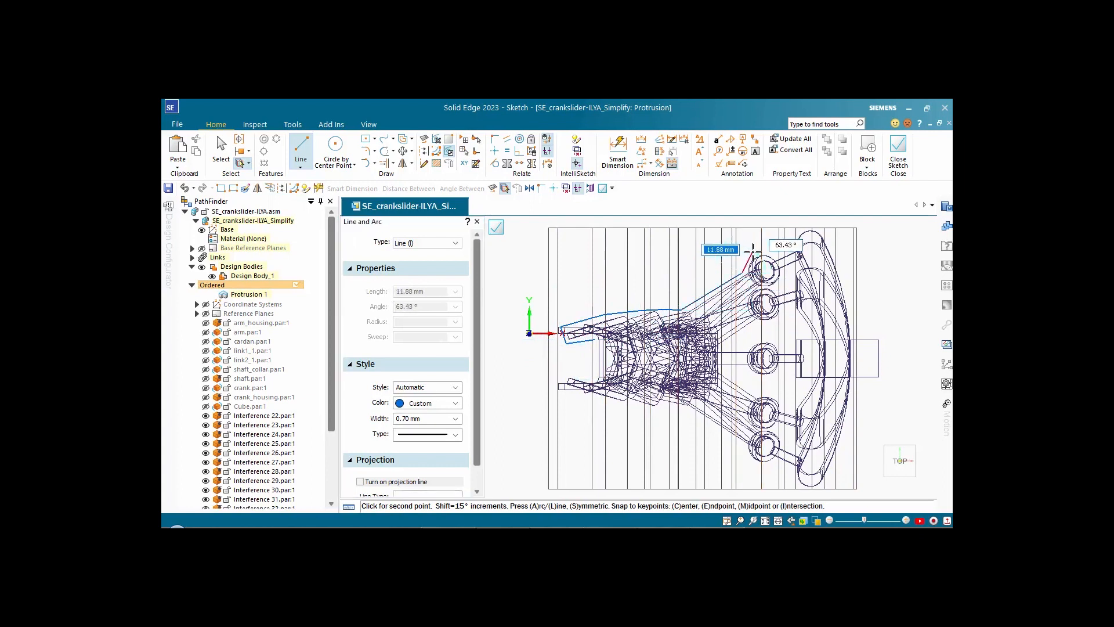
{"action": "left_click", "coordinate": [776, 251]}
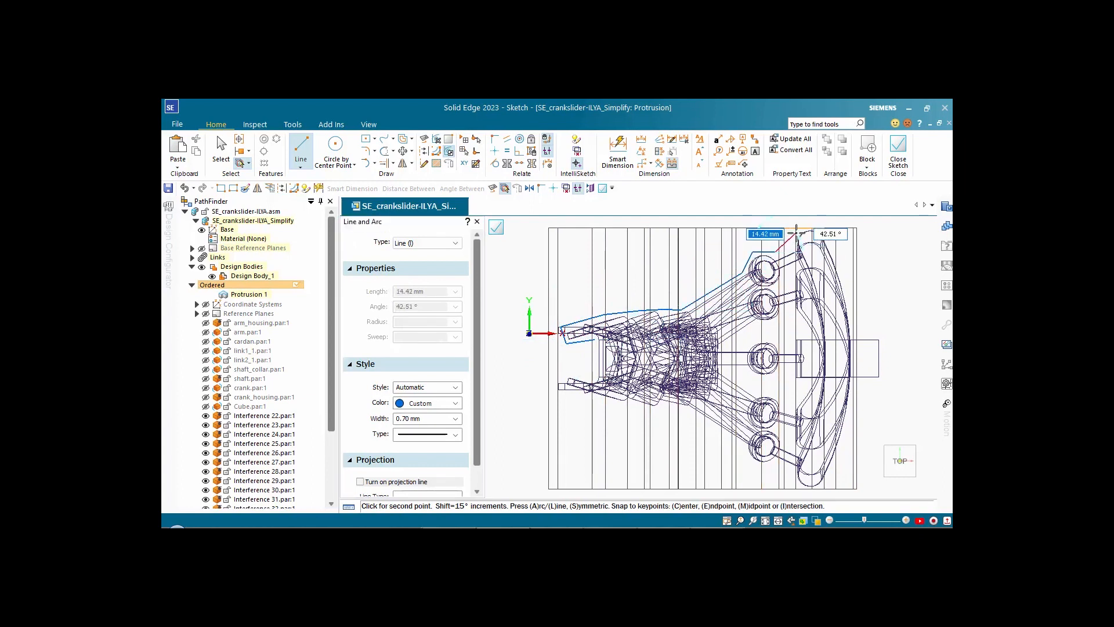
{"action": "right_click", "coordinate": [804, 226]}
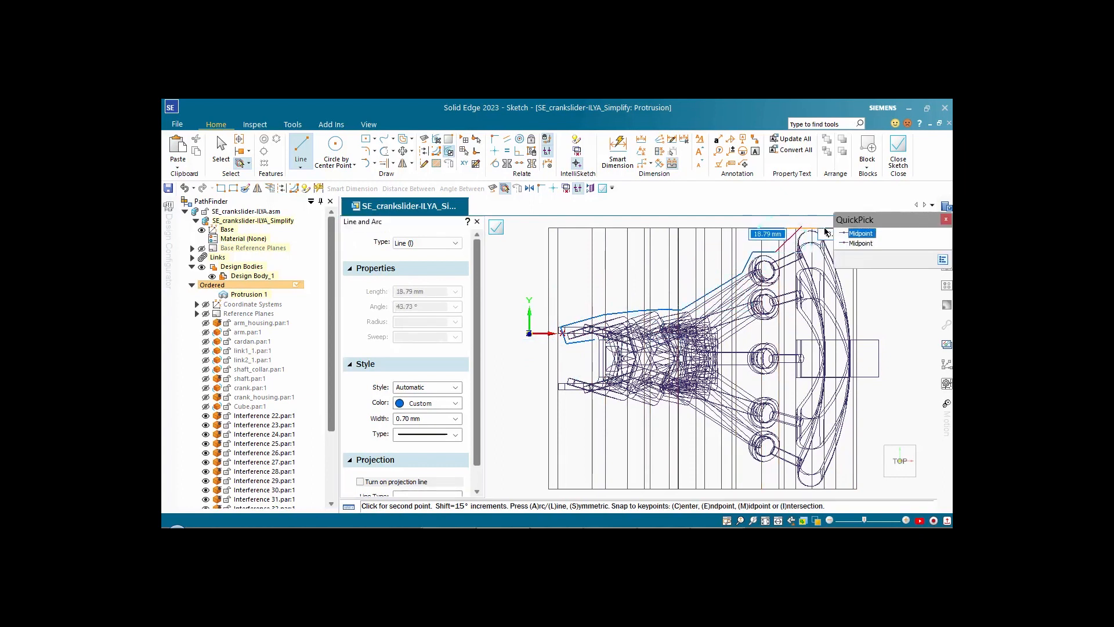
{"action": "left_click", "coordinate": [859, 234]}
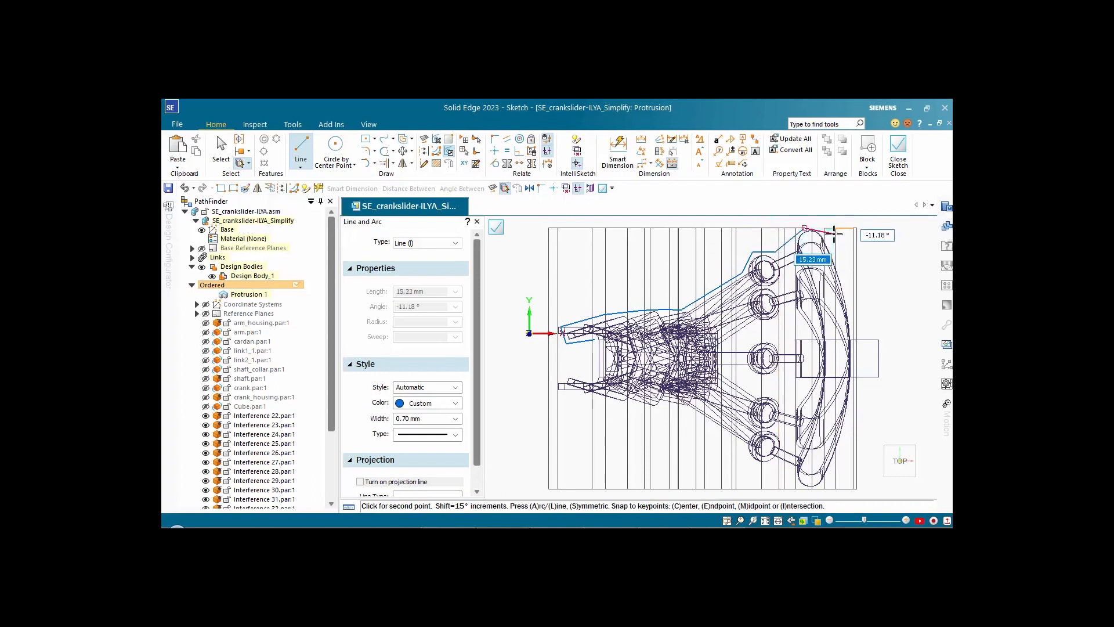
Continue the line chain around the crank's outer curve to the mechanism's horizontal centreline and end the chain there.
{"action": "left_click", "coordinate": [834, 233]}
{"action": "left_click", "coordinate": [849, 286]}
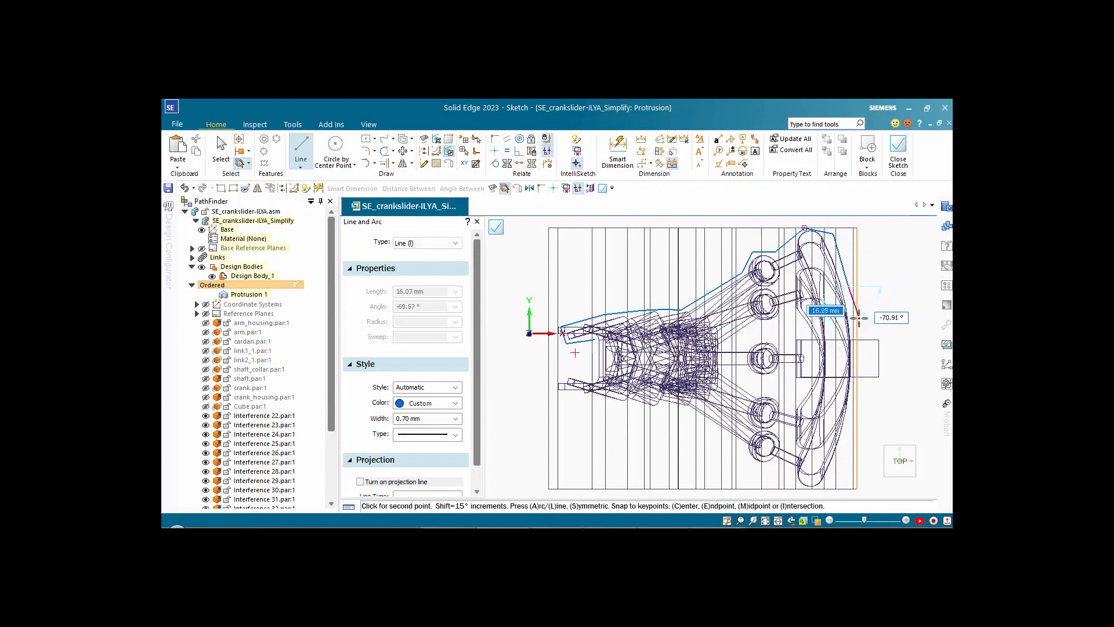
{"action": "left_click", "coordinate": [859, 319]}
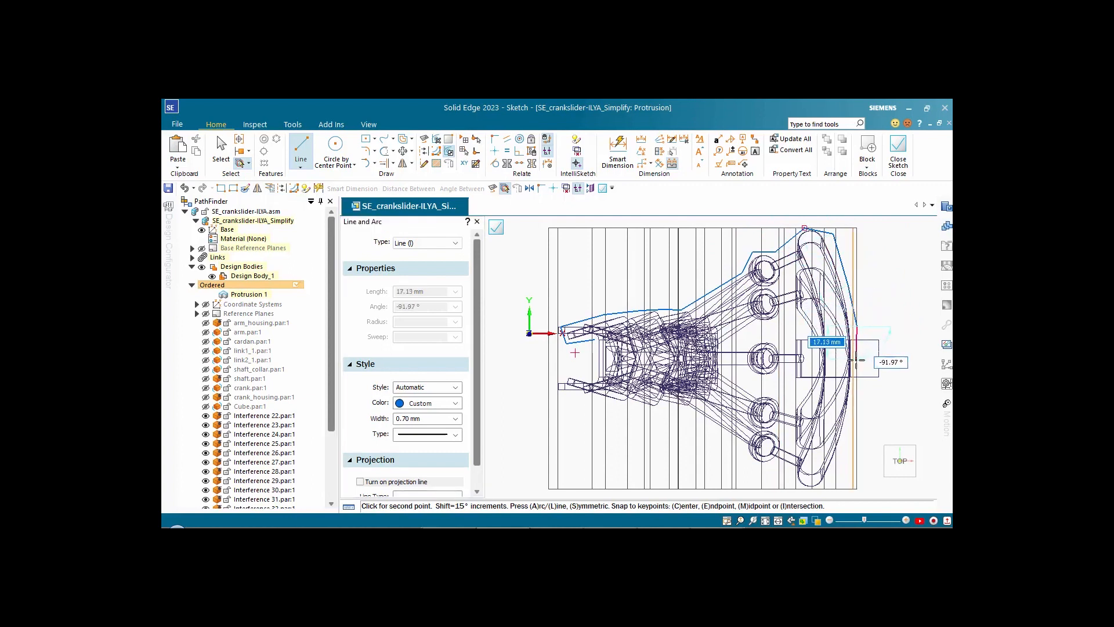
{"action": "left_click", "coordinate": [857, 358]}
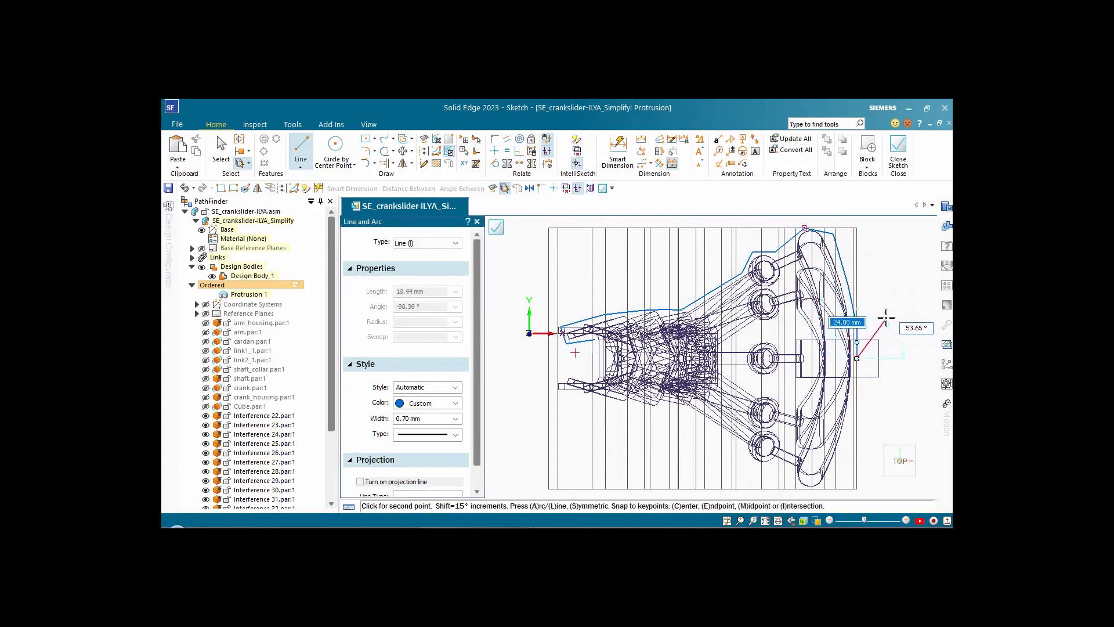
{"action": "right_click", "coordinate": [893, 290]}
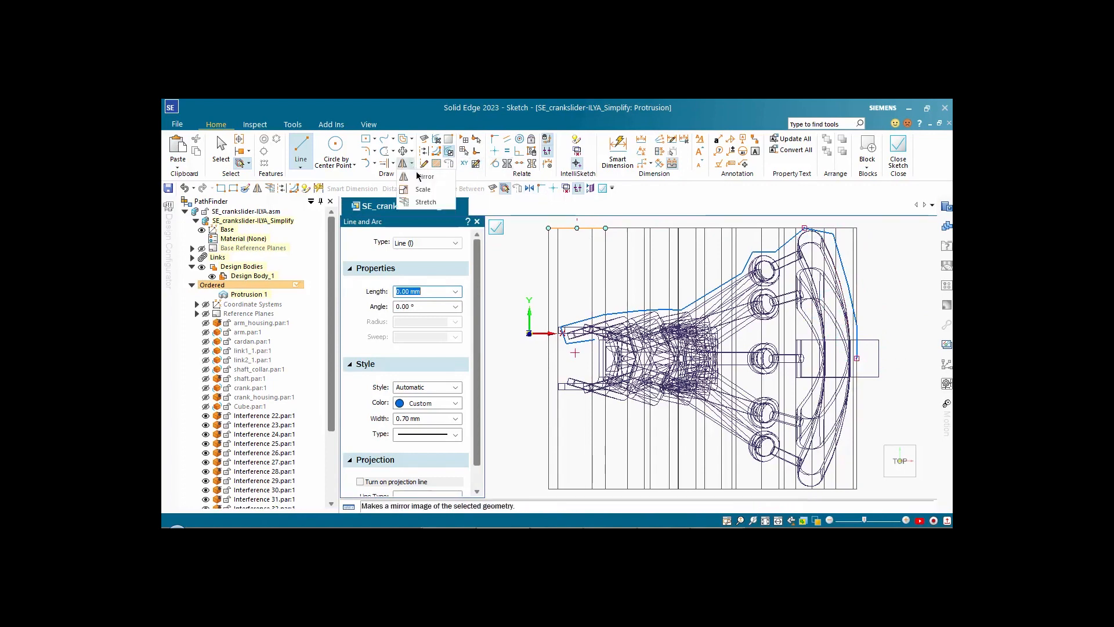
Mirror a copy of the line chain about the horizontal axis through its end point on the centreline.
{"action": "left_click", "coordinate": [402, 164]}
{"action": "scroll", "coordinate": [545, 250], "scroll_direction": "down", "scroll_amount": 3}
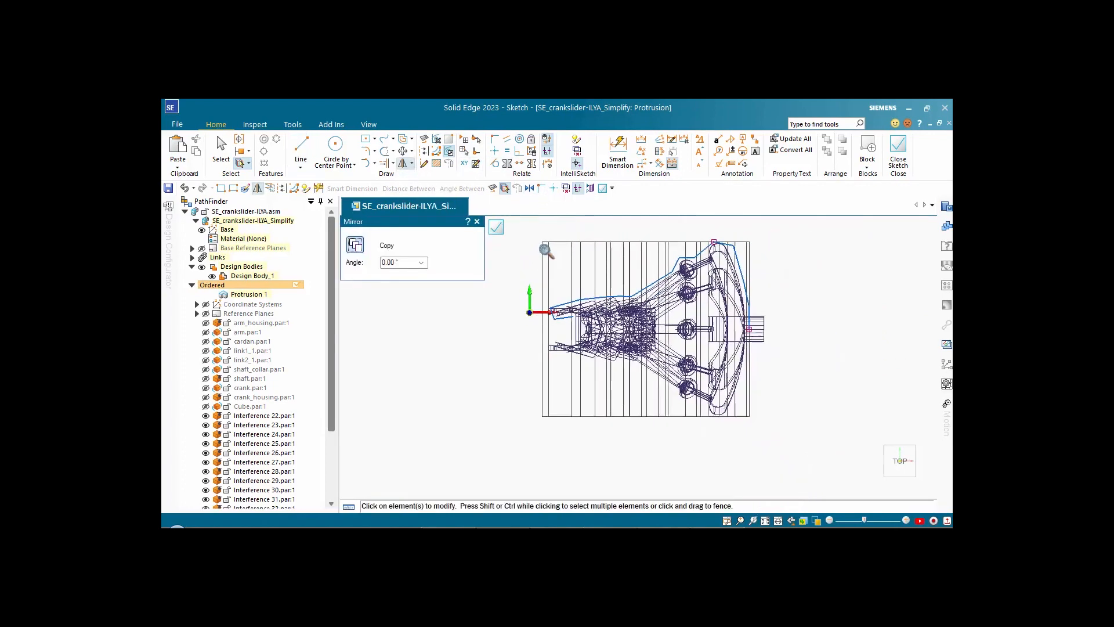
{"action": "left_click_drag", "start_coordinate": [546, 239], "coordinate": [671, 276]}
{"action": "right_click", "coordinate": [795, 365]}
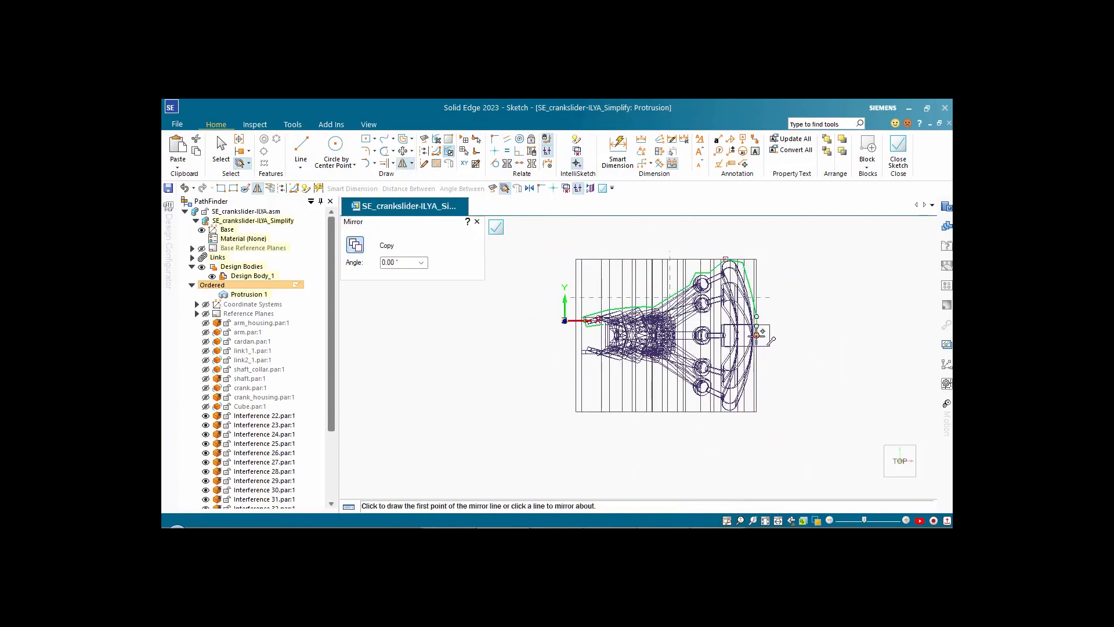
{"action": "left_click", "coordinate": [757, 335]}
{"action": "left_click", "coordinate": [799, 335]}
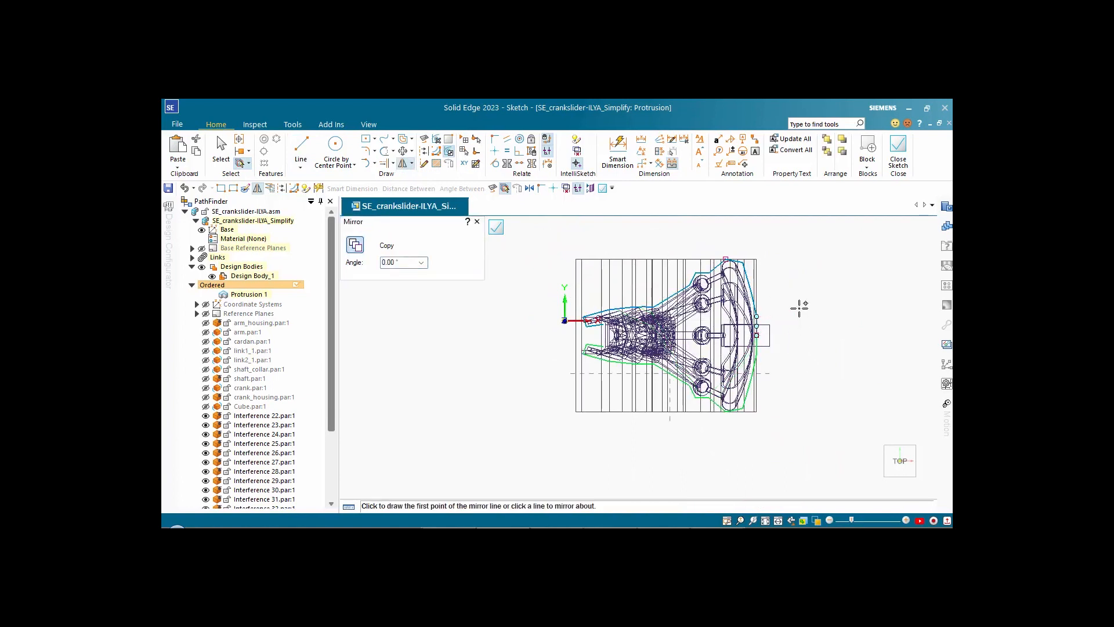
{"action": "key", "text": "Escape"}
Close the profile with a vertical line about 19 mm long between the inner ends of the two arm forks.
{"action": "scroll", "coordinate": [794, 317], "scroll_direction": "up", "scroll_amount": 4}
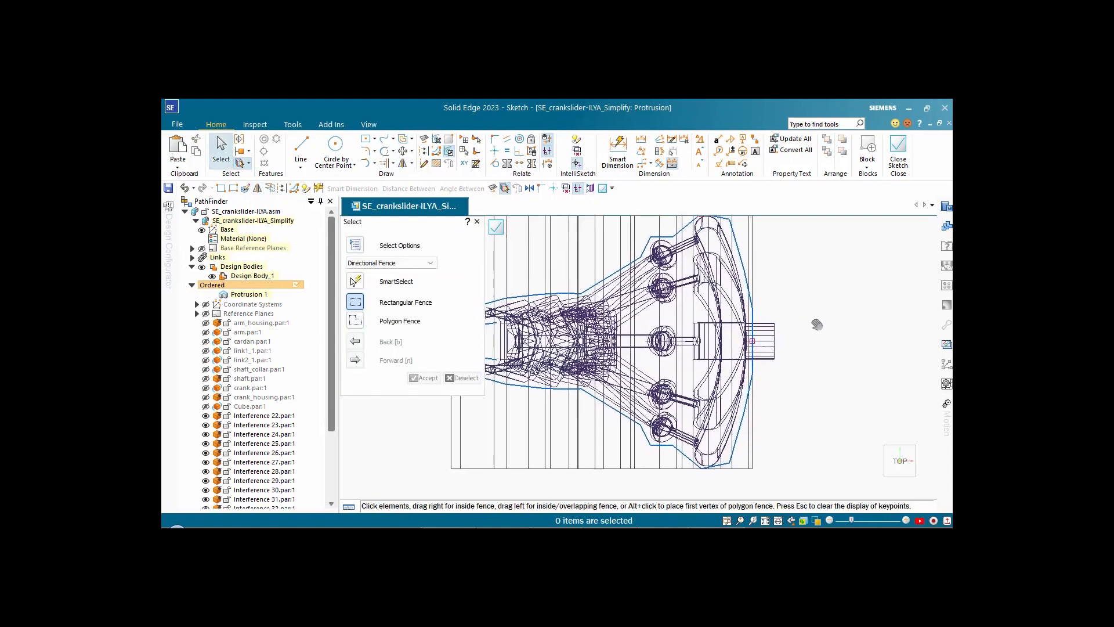
{"action": "left_click", "coordinate": [301, 149]}
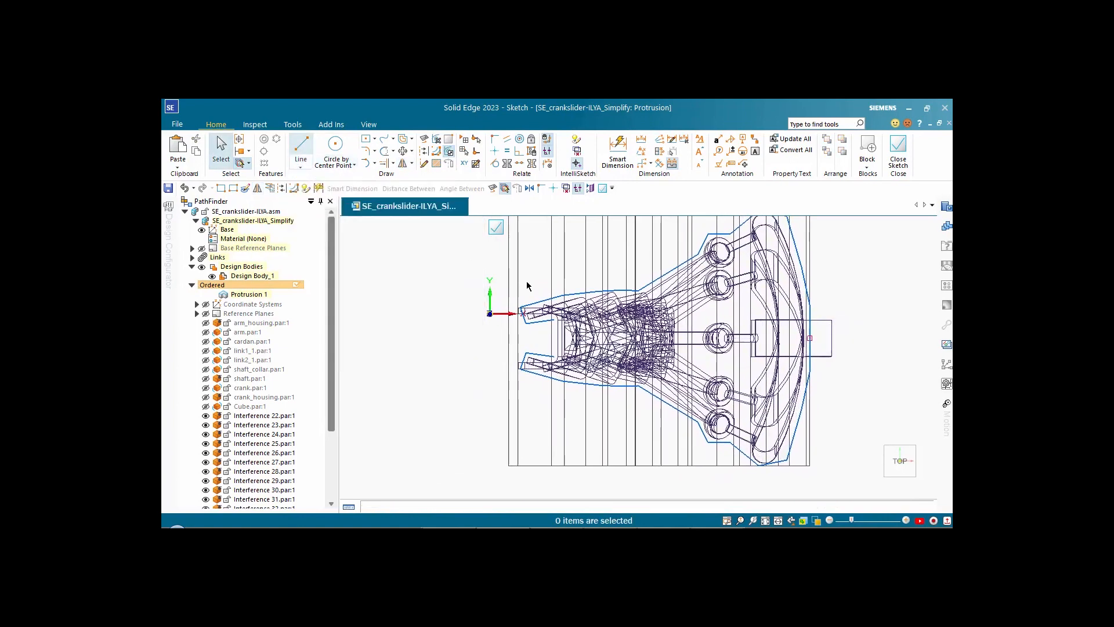
{"action": "scroll", "coordinate": [546, 293], "scroll_direction": "up", "scroll_amount": 4}
{"action": "left_click", "coordinate": [572, 318]}
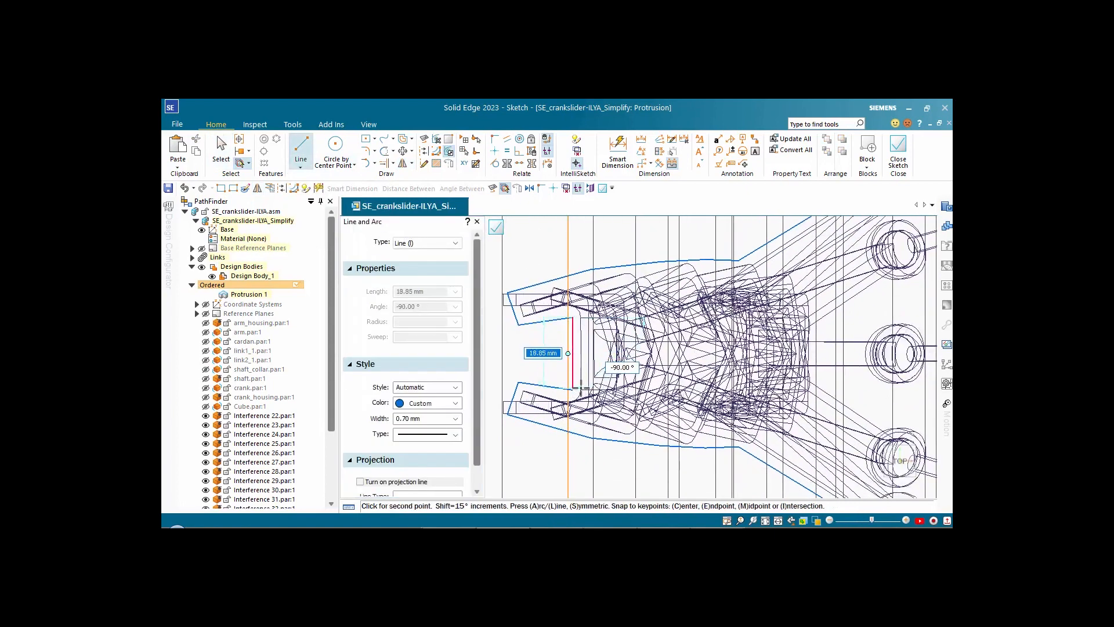
{"action": "left_click", "coordinate": [573, 389]}
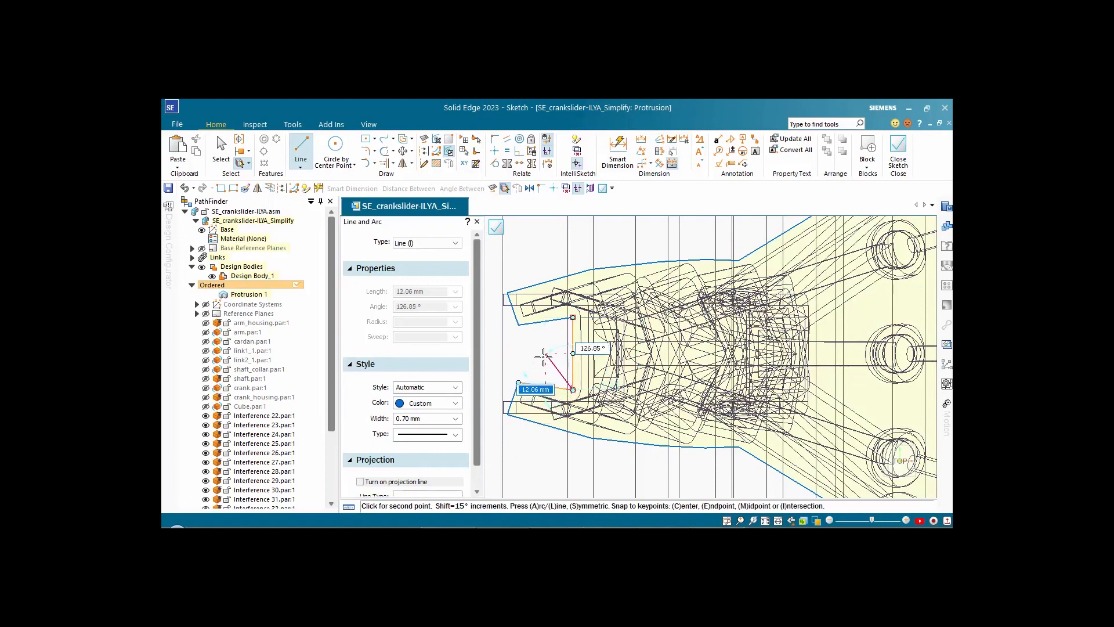
{"action": "key", "text": "Escape"}
Set up Relationship Assistant with only the keypoint connect relationship, select the whole profile and accept the sketch.
{"action": "scroll", "coordinate": [591, 340], "scroll_direction": "down", "scroll_amount": 5}
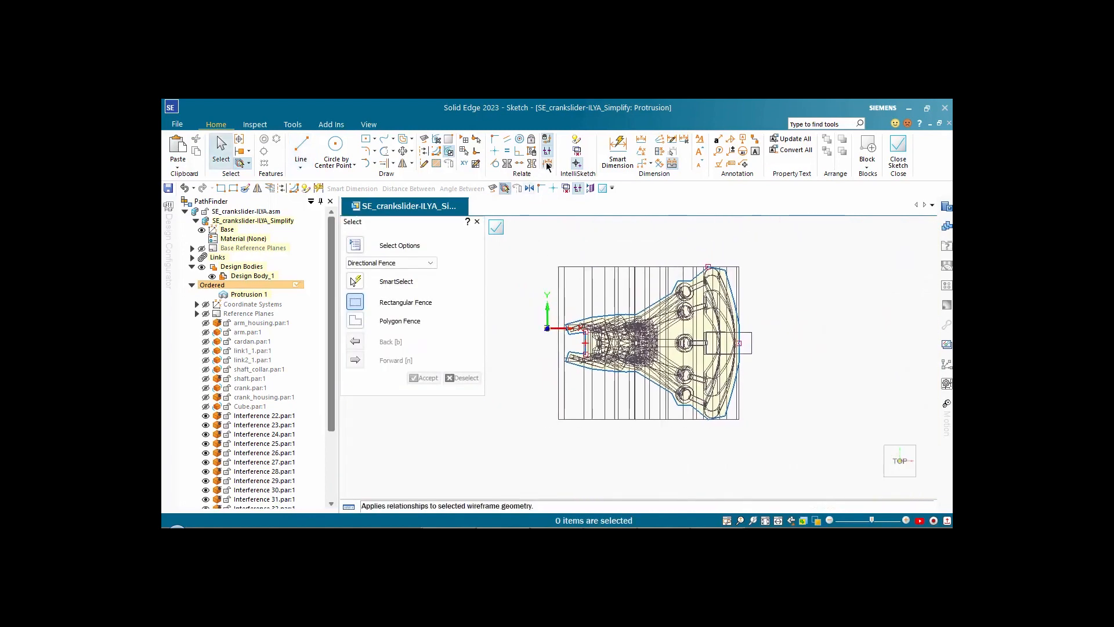
{"action": "left_click", "coordinate": [548, 165]}
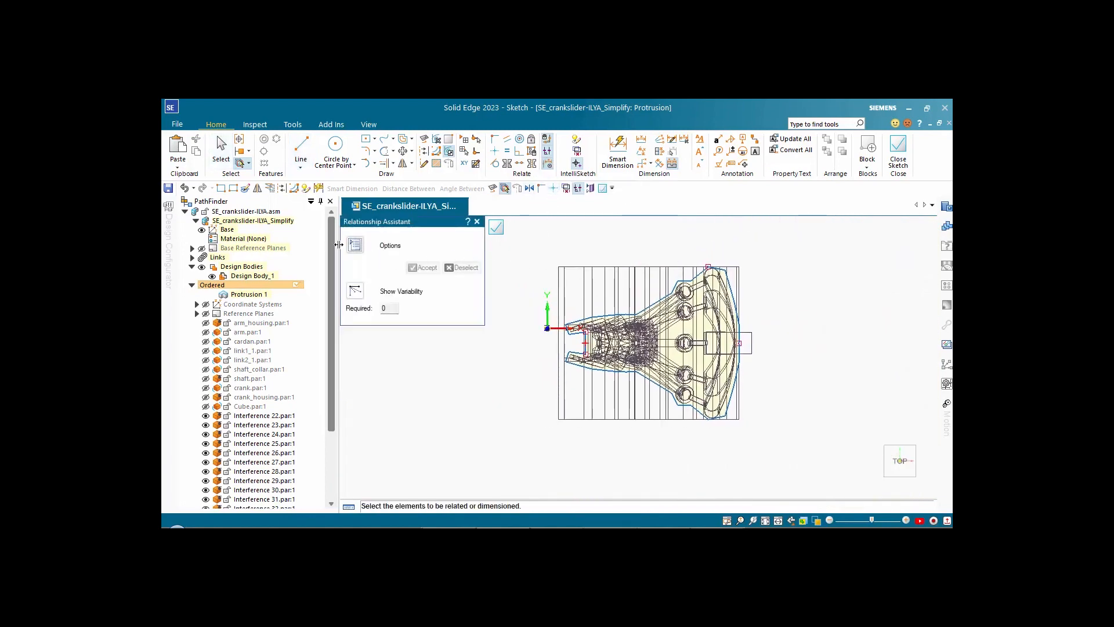
{"action": "left_click", "coordinate": [355, 245]}
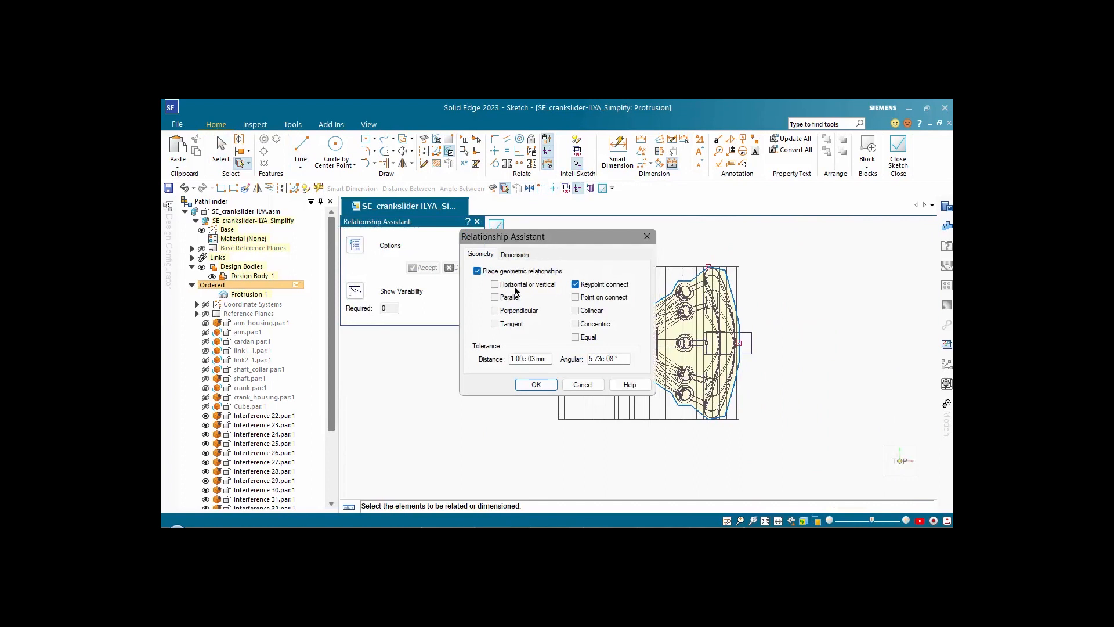
{"action": "left_click", "coordinate": [536, 385]}
{"action": "mouse_move", "coordinate": [529, 255]}
{"action": "left_mouse_down"}
{"action": "mouse_move", "coordinate": [766, 371]}
{"action": "mouse_move", "coordinate": [777, 436]}
{"action": "left_mouse_up"}
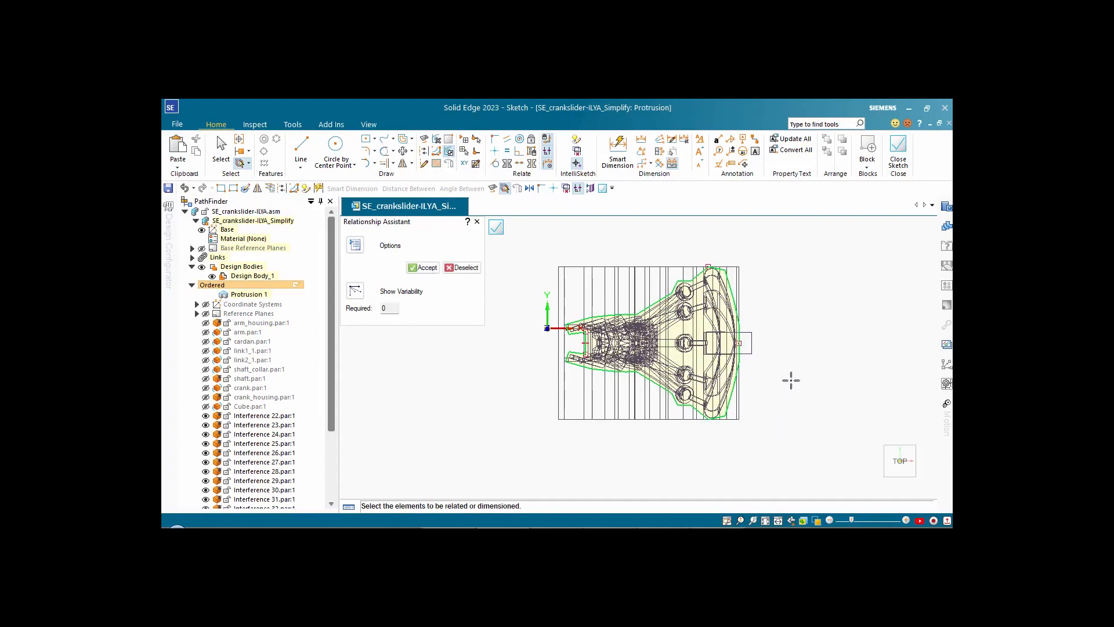
{"action": "left_click", "coordinate": [496, 228]}
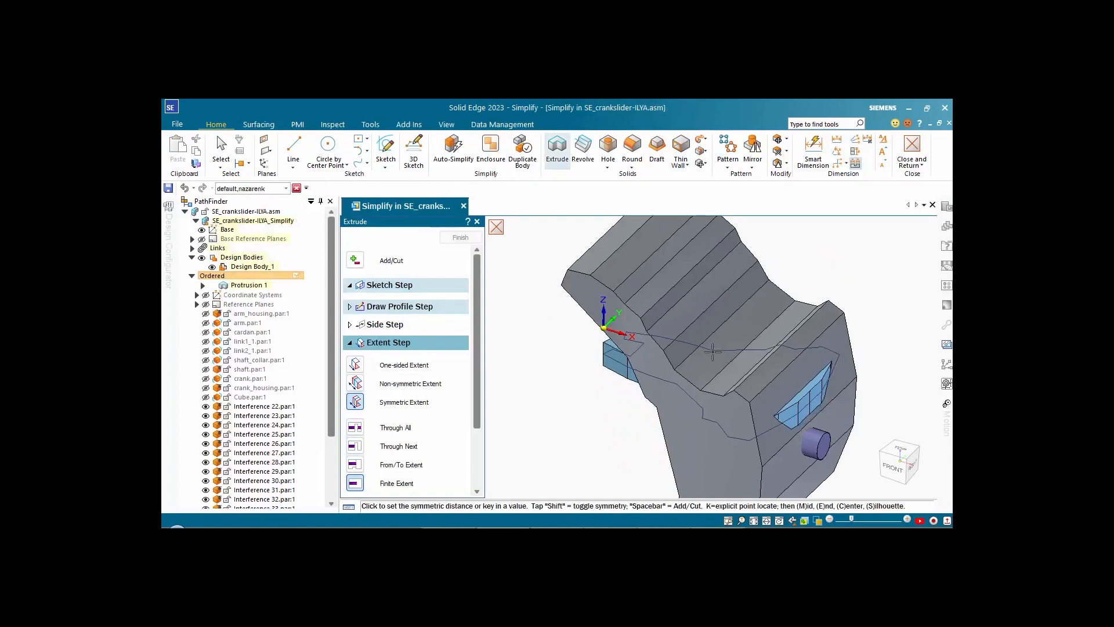
Switch the extrusion from add to cut, remove the material outside the profile across the whole body, and finish the feature.
{"action": "scroll", "coordinate": [655, 332], "scroll_direction": "down", "scroll_amount": 4}
{"action": "left_click", "coordinate": [565, 339]}
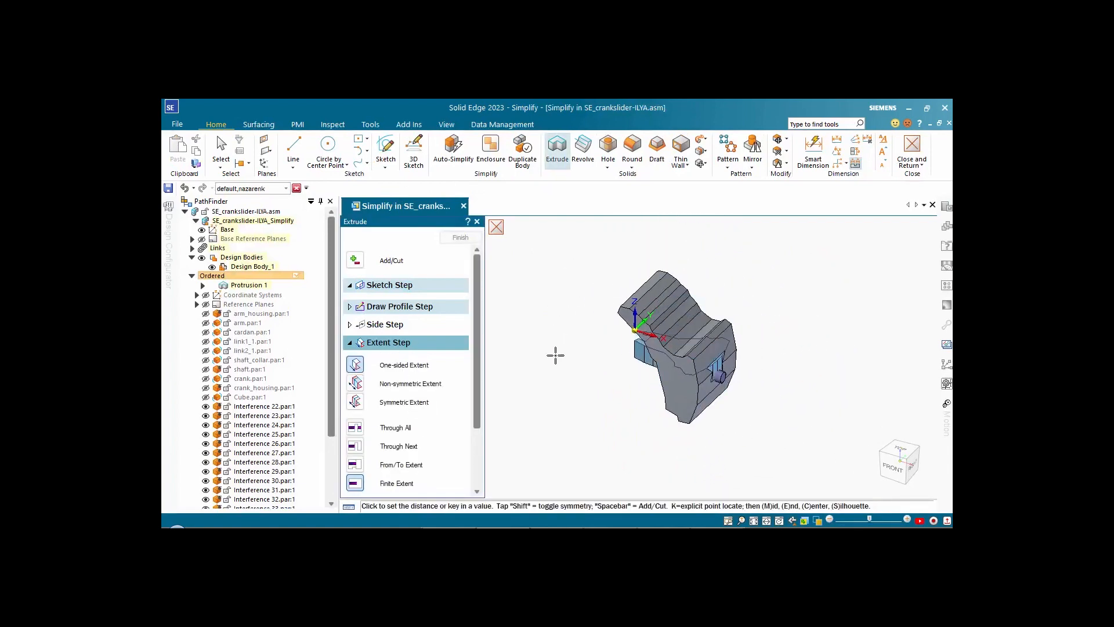
{"action": "key", "text": "space"}
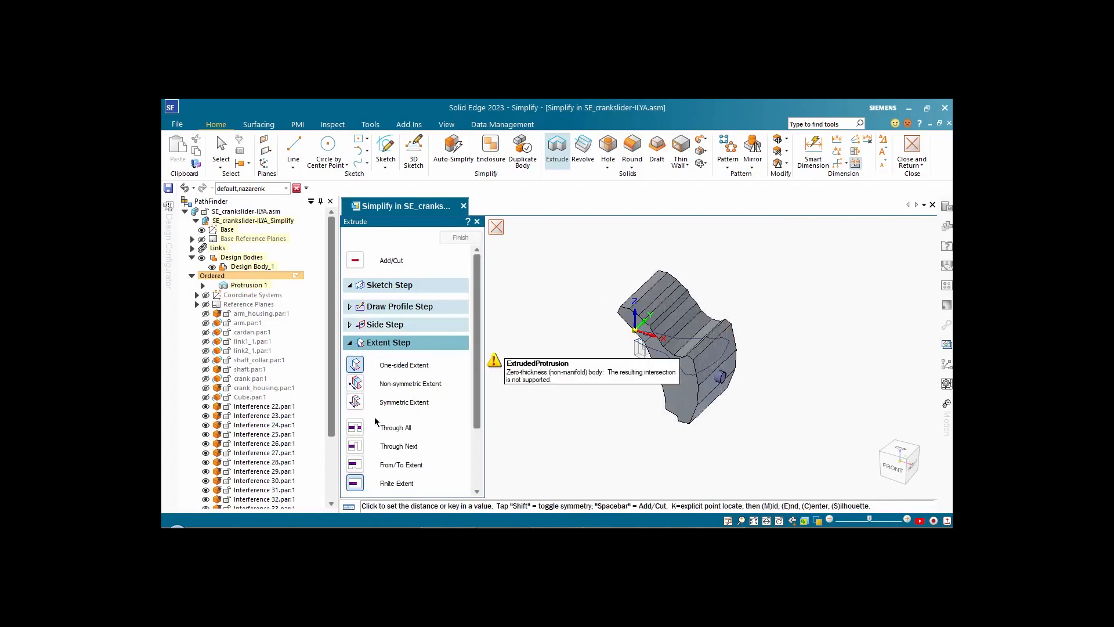
{"action": "left_click", "coordinate": [399, 366]}
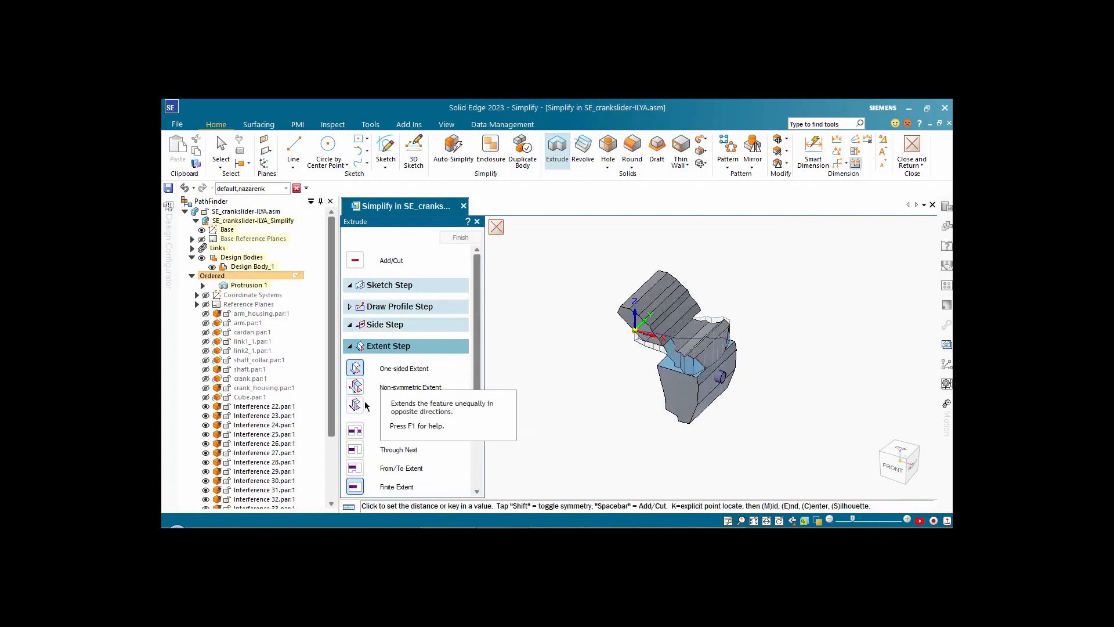
{"action": "left_click", "coordinate": [579, 335]}
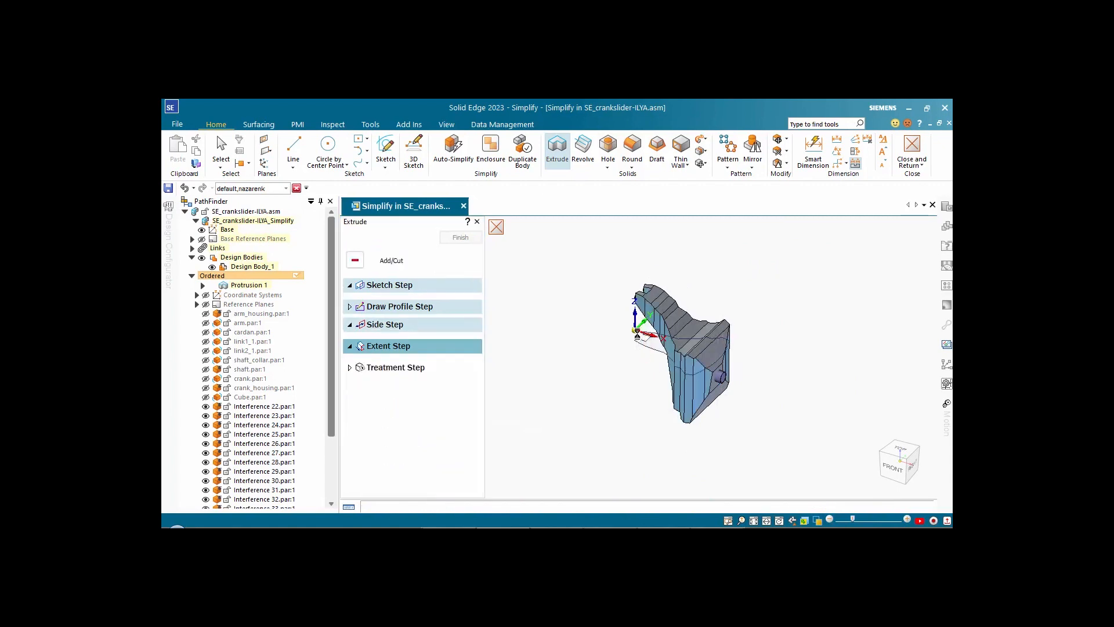
{"action": "key", "text": "Escape"}
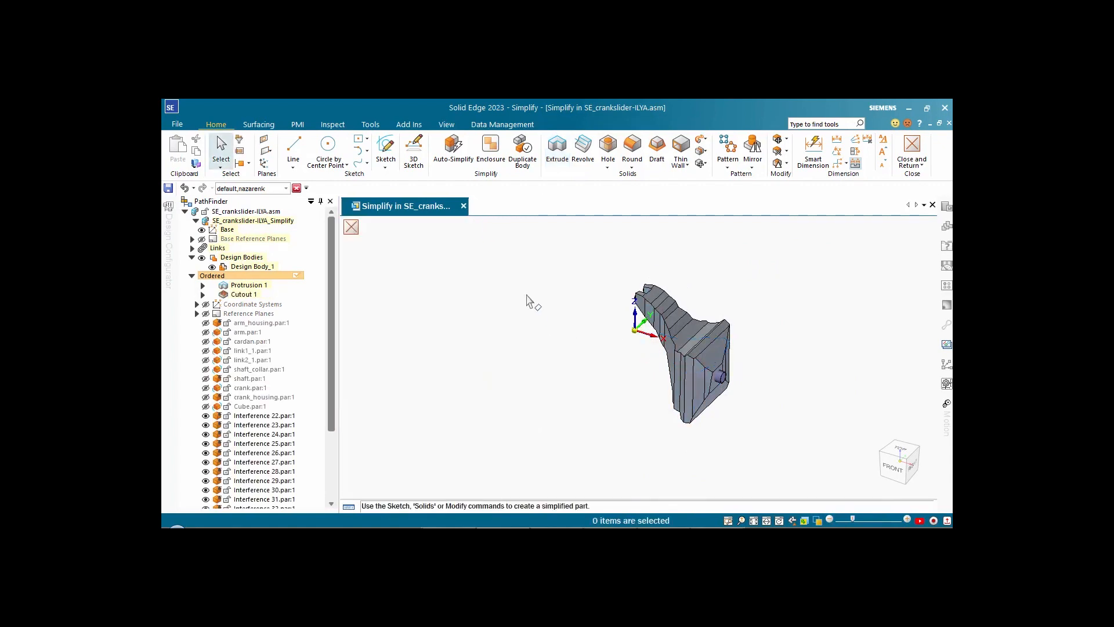
Close the Simplify environment, return to the assembly and inspect the simplified body around the interference parts.
{"action": "left_click", "coordinate": [351, 228]}
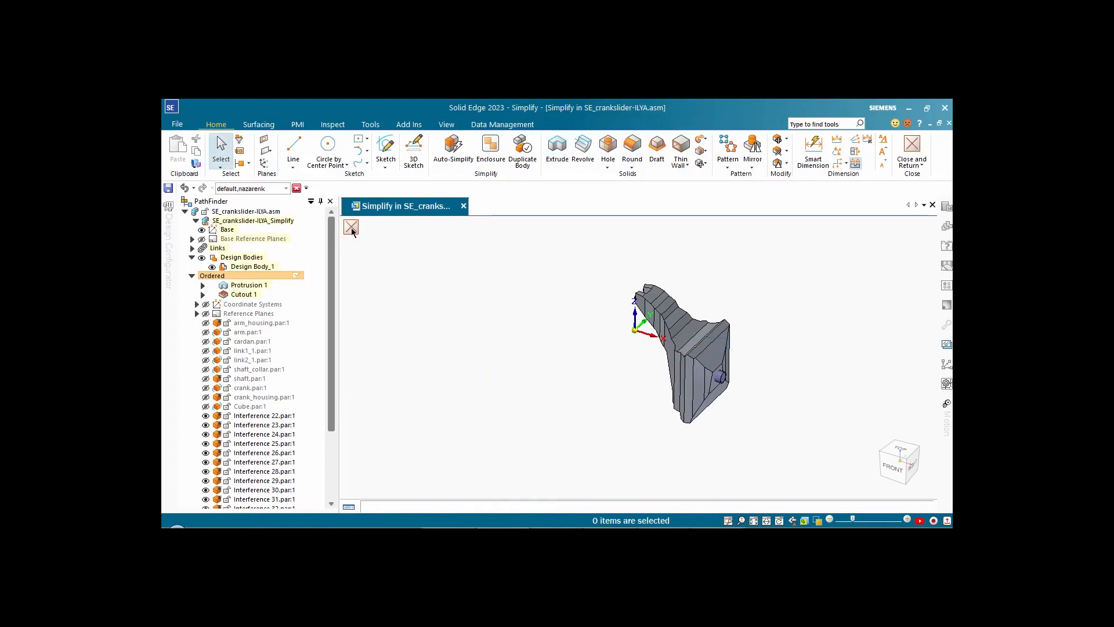
{"action": "middle_click_drag", "start_coordinate": [478, 270], "coordinate": [732, 330]}
{"action": "scroll", "coordinate": [741, 325], "scroll_direction": "up", "scroll_amount": 2}
{"action": "scroll", "coordinate": [522, 372], "scroll_direction": "up", "scroll_amount": 2}
{"action": "middle_click_drag", "start_coordinate": [523, 372], "coordinate": [652, 381]}
{"action": "mouse_move", "coordinate": [772, 370]}
{"action": "middle_mouse_down"}
{"action": "mouse_move", "coordinate": [746, 353]}
{"action": "mouse_move", "coordinate": [760, 366]}
{"action": "middle_mouse_up"}
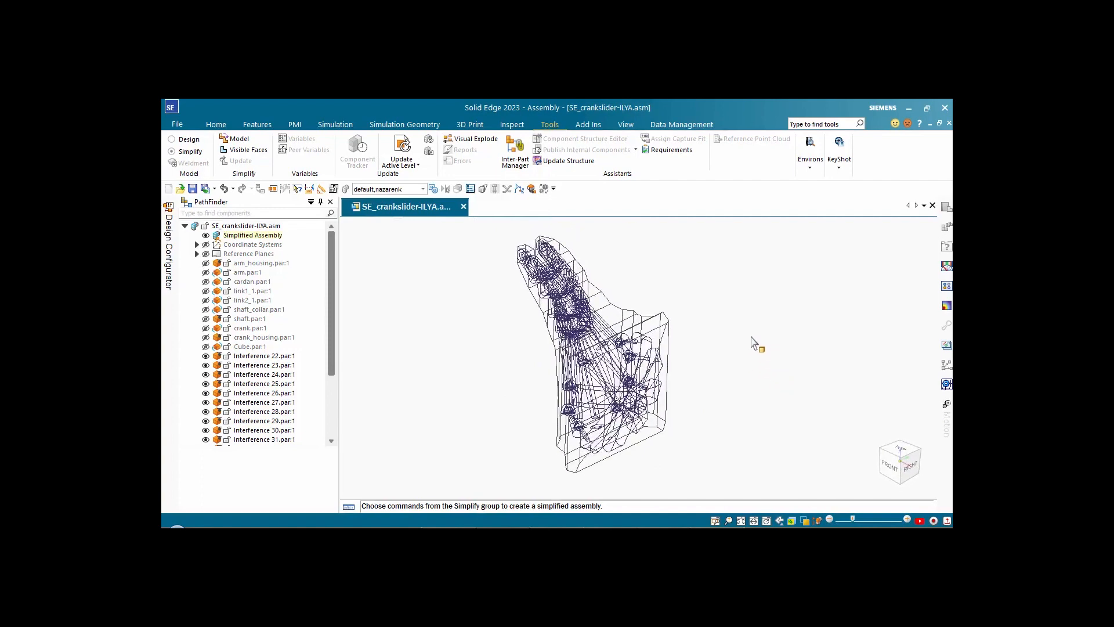
{"action": "scroll", "coordinate": [730, 331], "scroll_direction": "down", "scroll_amount": 2}
{"action": "middle_click_drag", "start_coordinate": [731, 332], "coordinate": [737, 334], "text": "shift"}
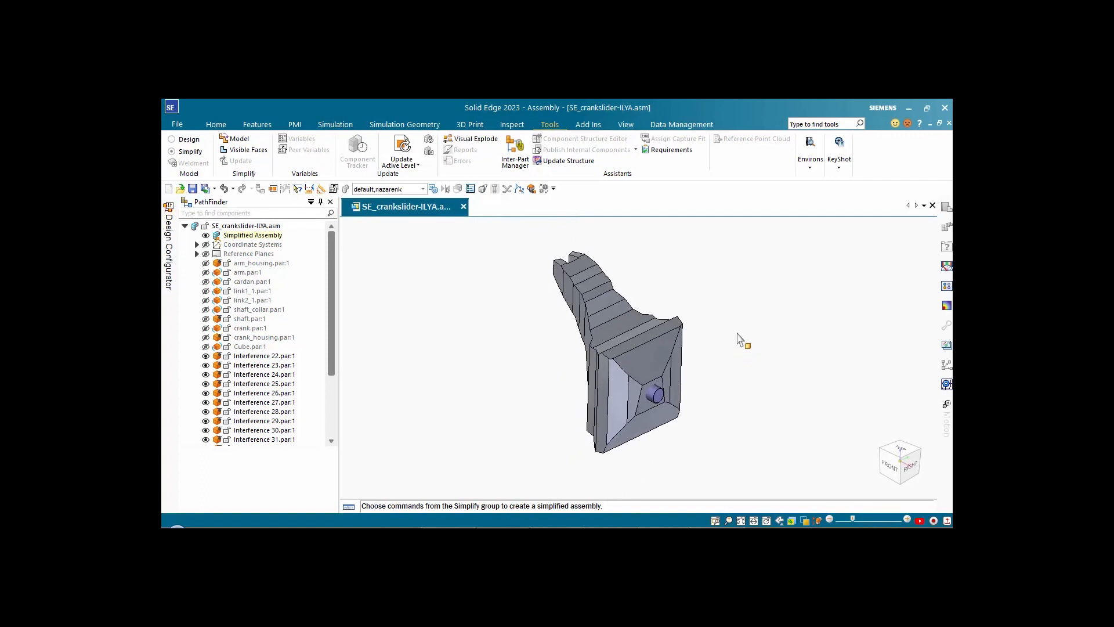
{"action": "scroll", "coordinate": [725, 366], "scroll_direction": "up", "scroll_amount": 3}
{"action": "scroll", "coordinate": [763, 338], "scroll_direction": "down", "scroll_amount": 2}
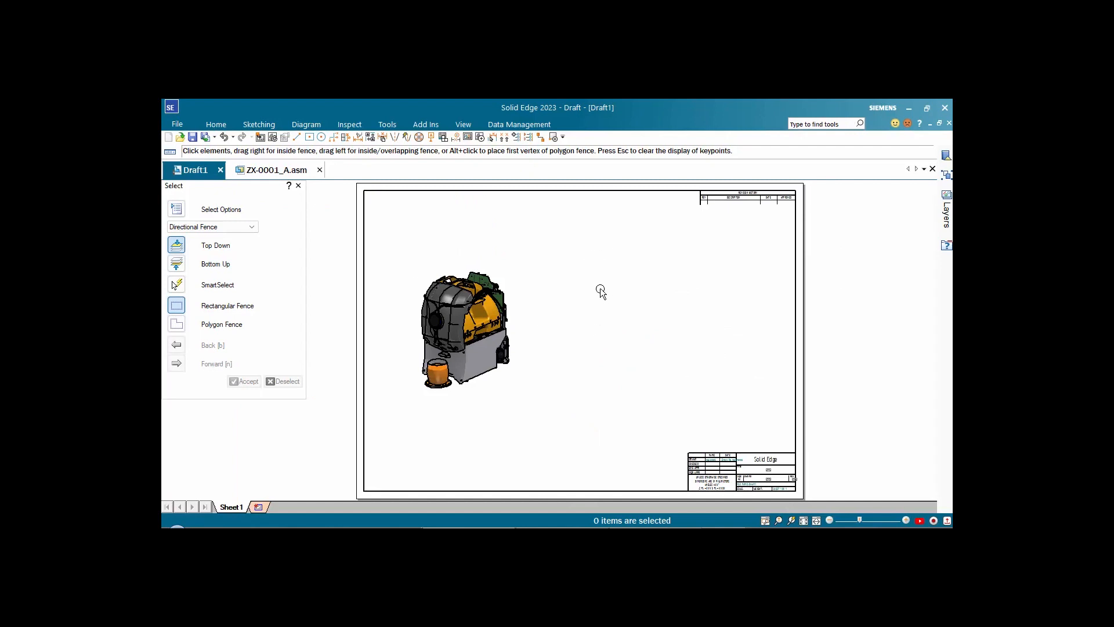
Start a parts list for the shaded assembly drawing view in the draft and open its properties.
{"action": "right_click", "coordinate": [594, 266]}
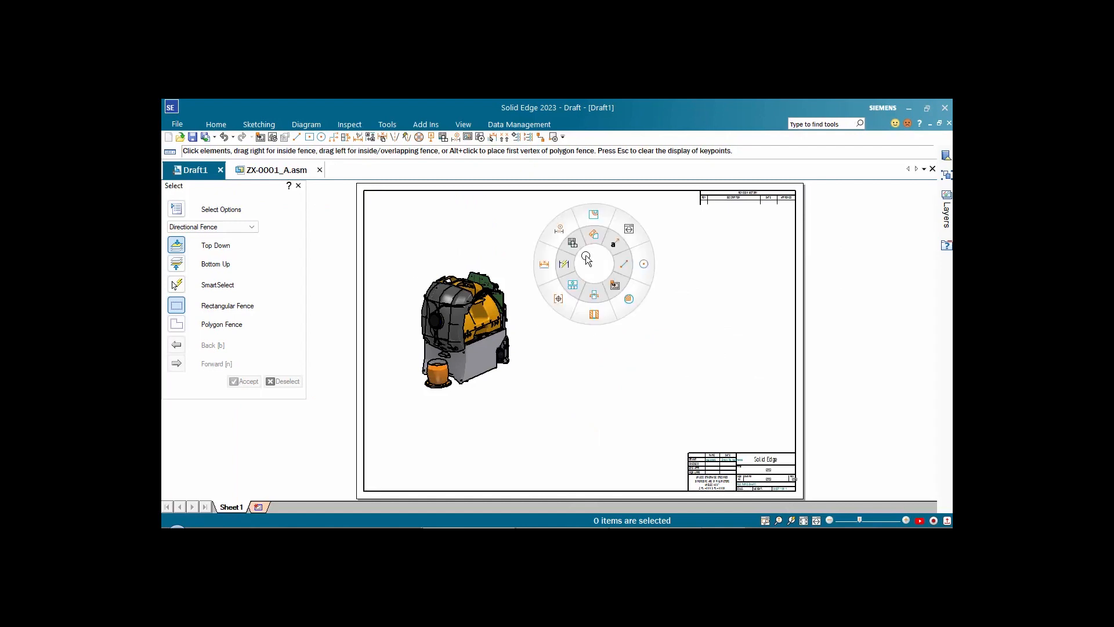
{"action": "left_click", "coordinate": [572, 242]}
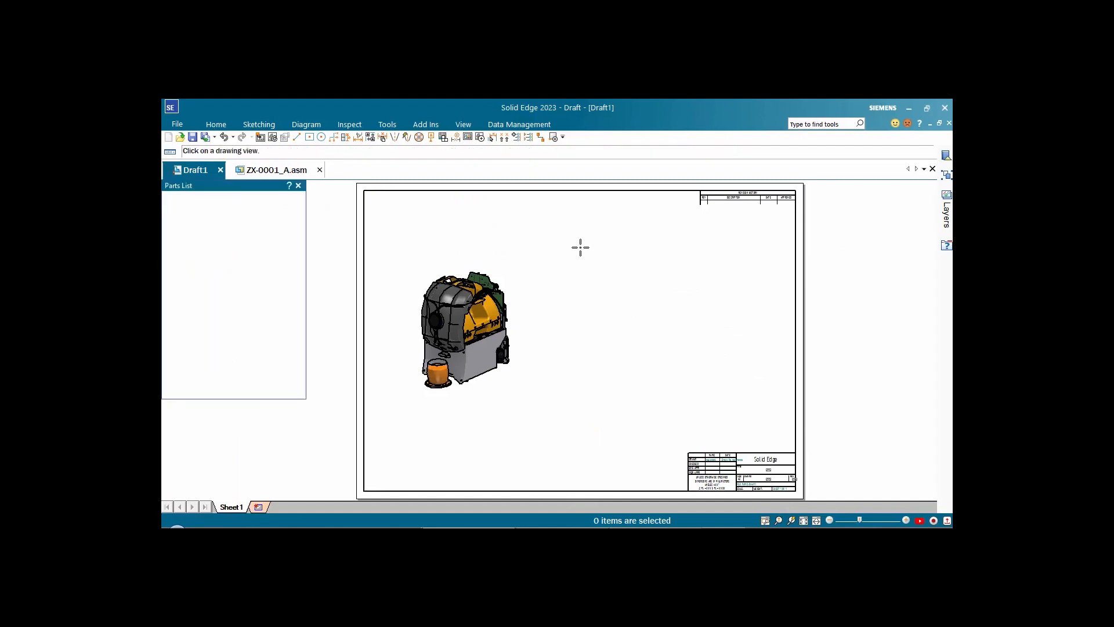
{"action": "left_click", "coordinate": [502, 291]}
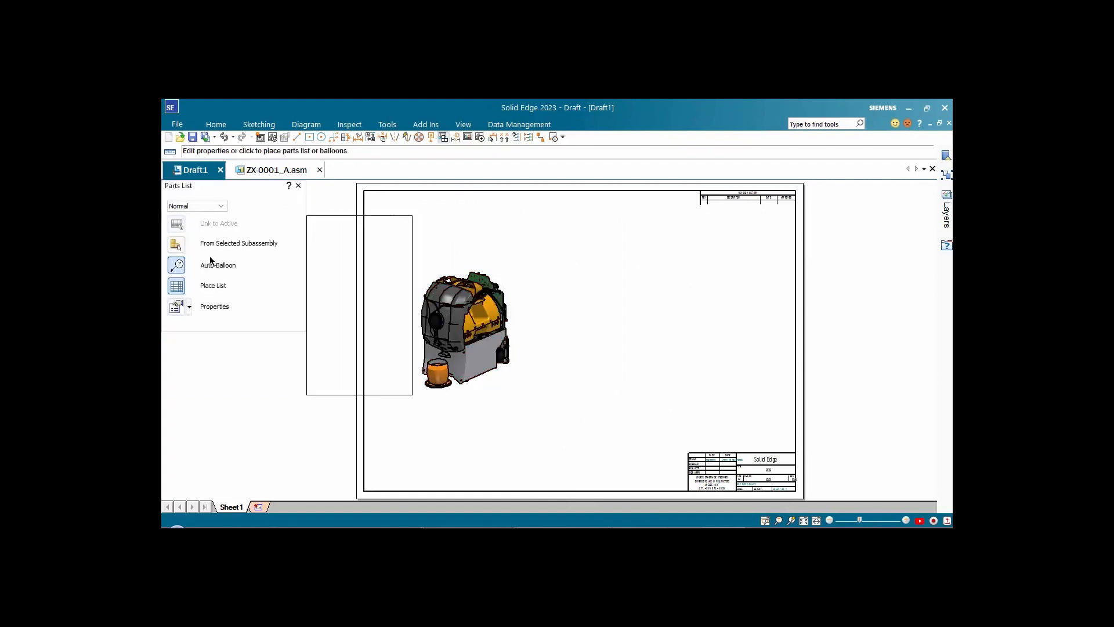
{"action": "left_click", "coordinate": [176, 306]}
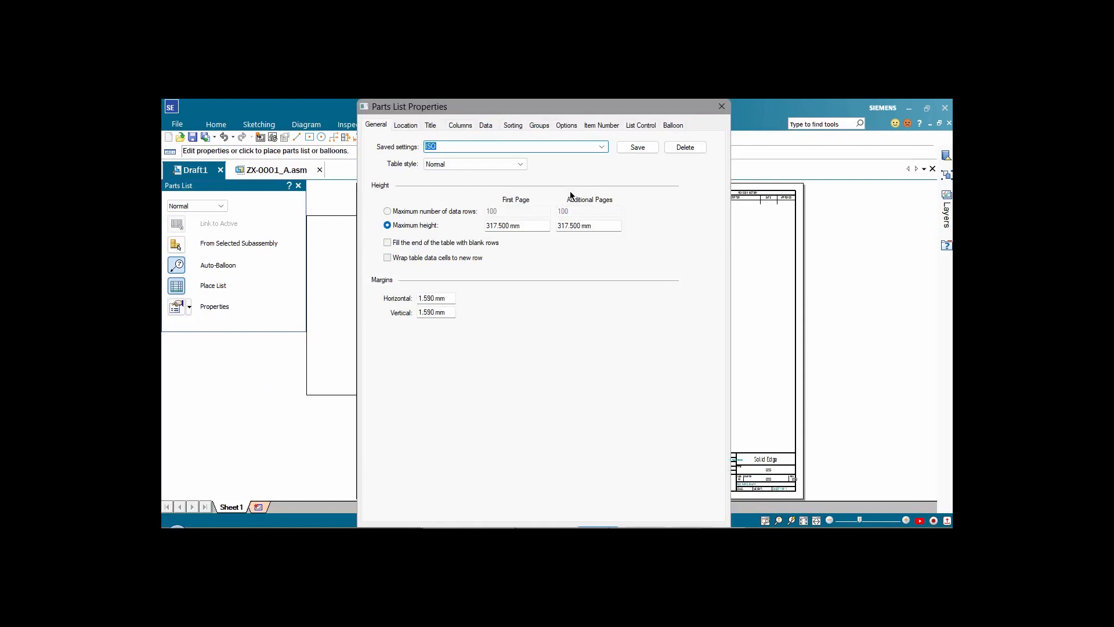
Enable table groups for the parts list and check the available group-by choices, keeping Item Number.
{"action": "left_click", "coordinate": [546, 127]}
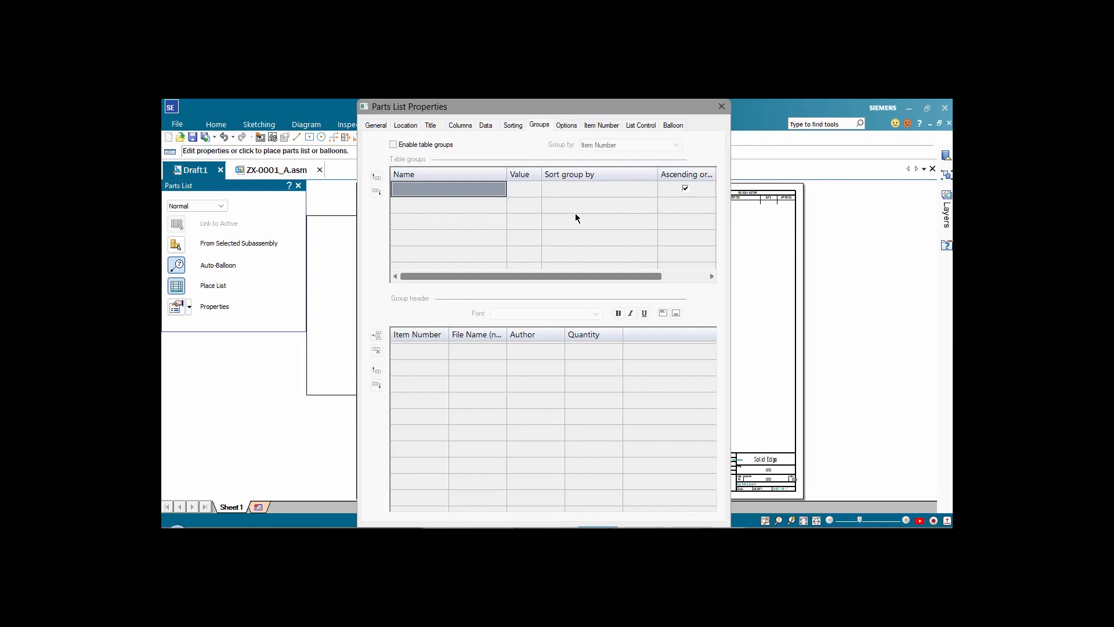
{"action": "left_click_drag", "start_coordinate": [548, 111], "coordinate": [534, 112]}
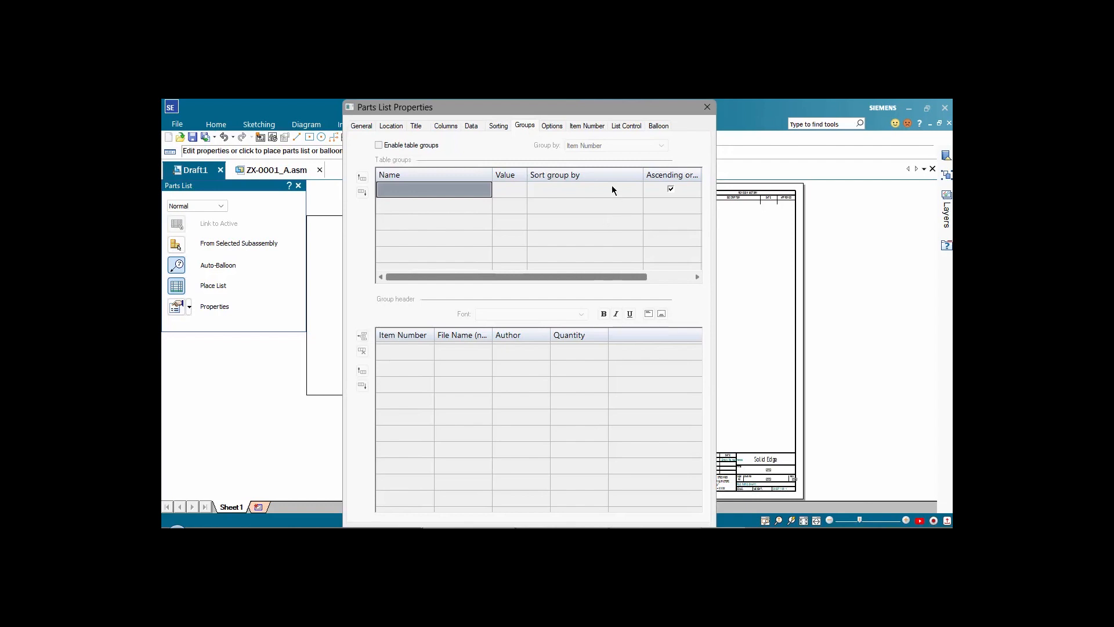
{"action": "left_click", "coordinate": [378, 145]}
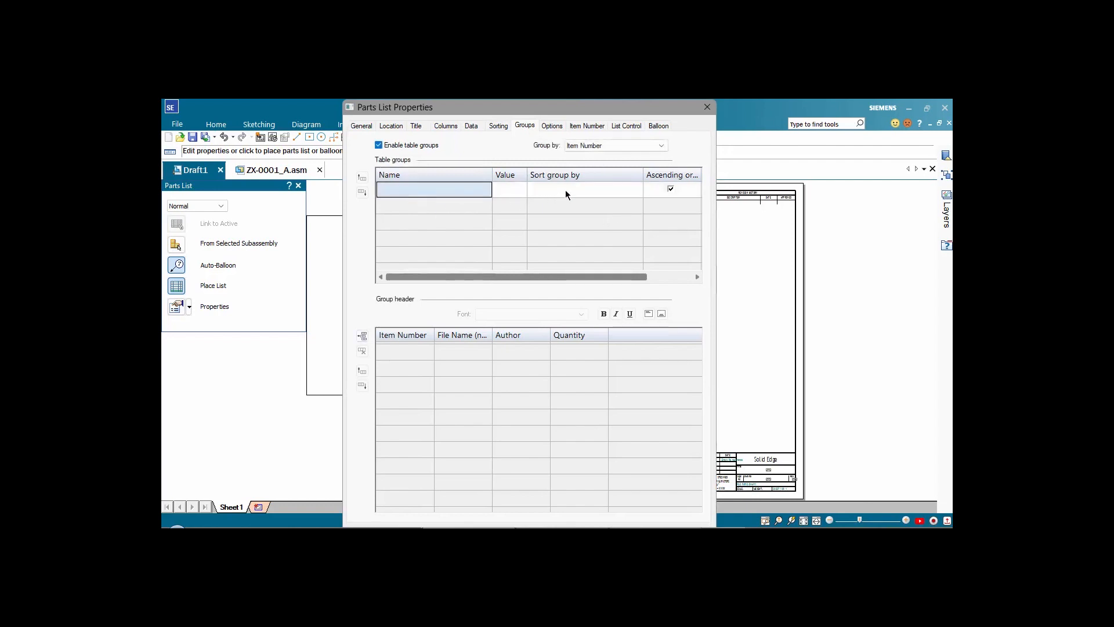
{"action": "left_click", "coordinate": [662, 147]}
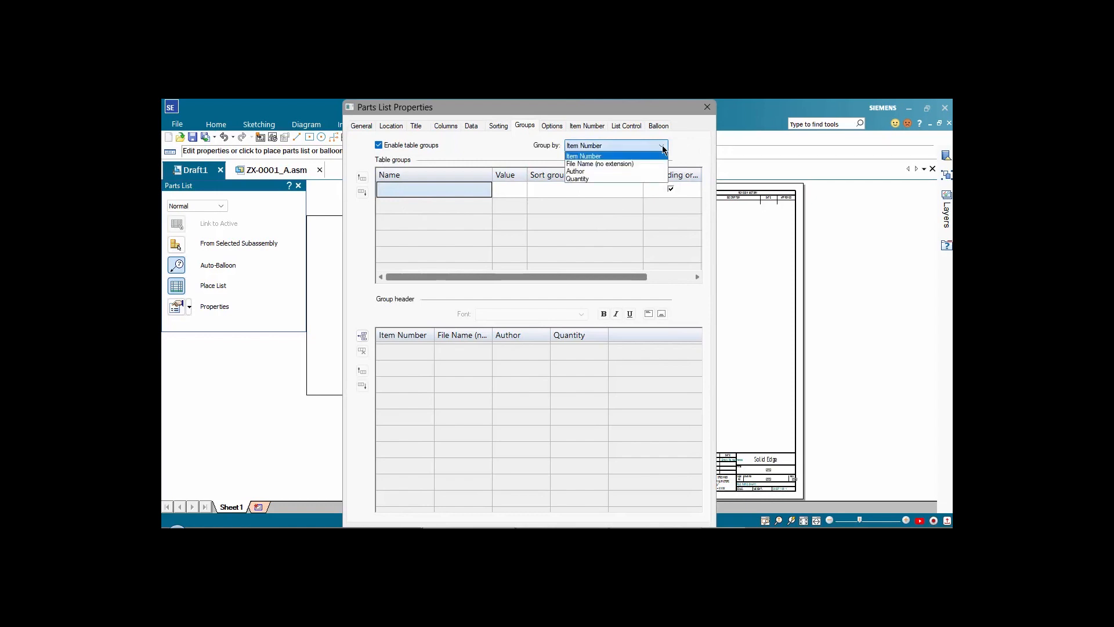
{"action": "left_click", "coordinate": [586, 157]}
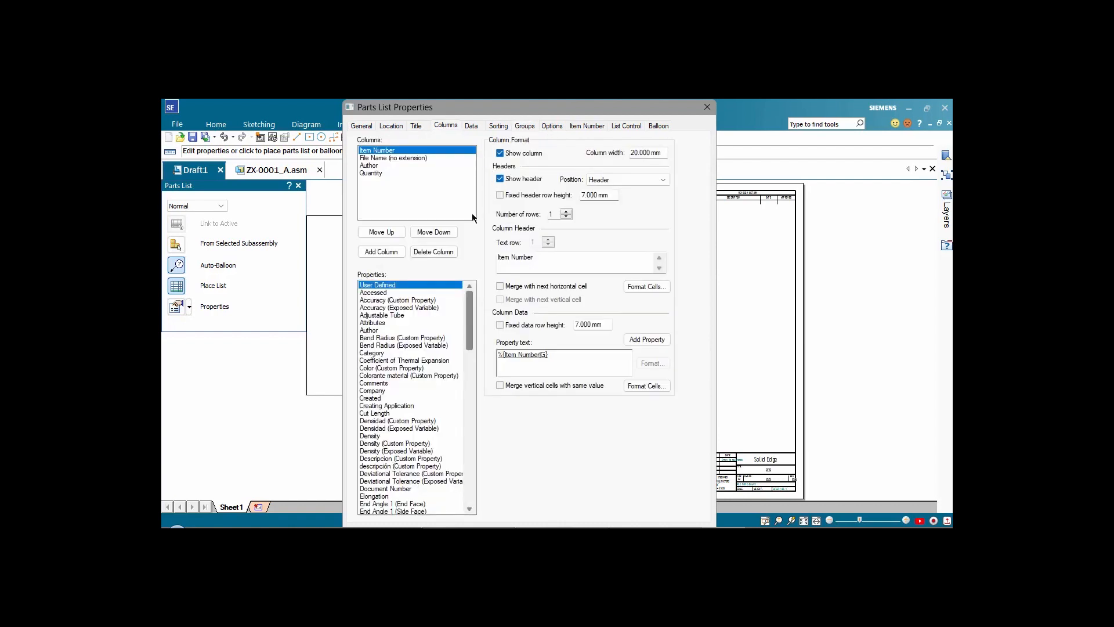
Add a column for the Mfg Type custom property and place it between File Name (no extension) and Author.
{"action": "left_click_drag", "start_coordinate": [469, 318], "coordinate": [482, 417]}
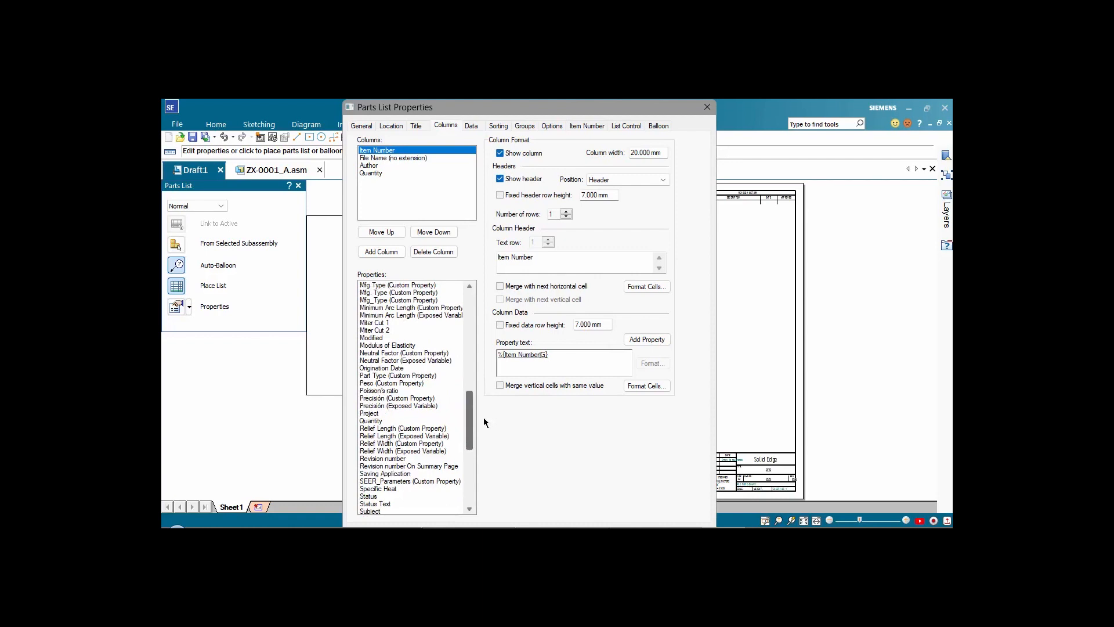
{"action": "scroll", "coordinate": [485, 418], "scroll_direction": "up", "scroll_amount": 2}
{"action": "left_click", "coordinate": [404, 339]}
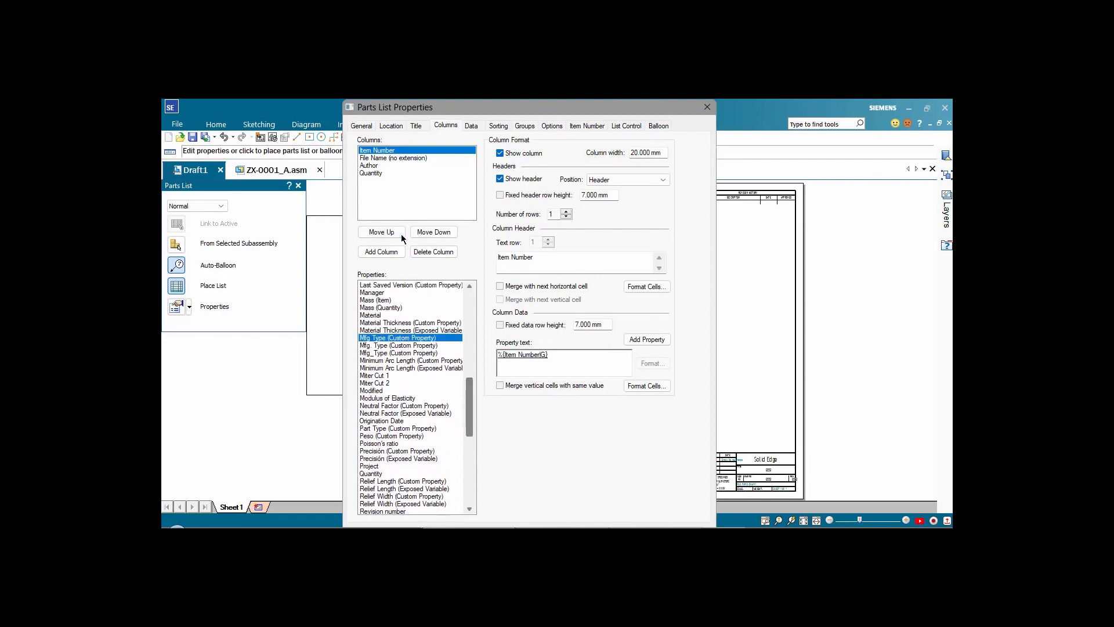
{"action": "left_click", "coordinate": [389, 251]}
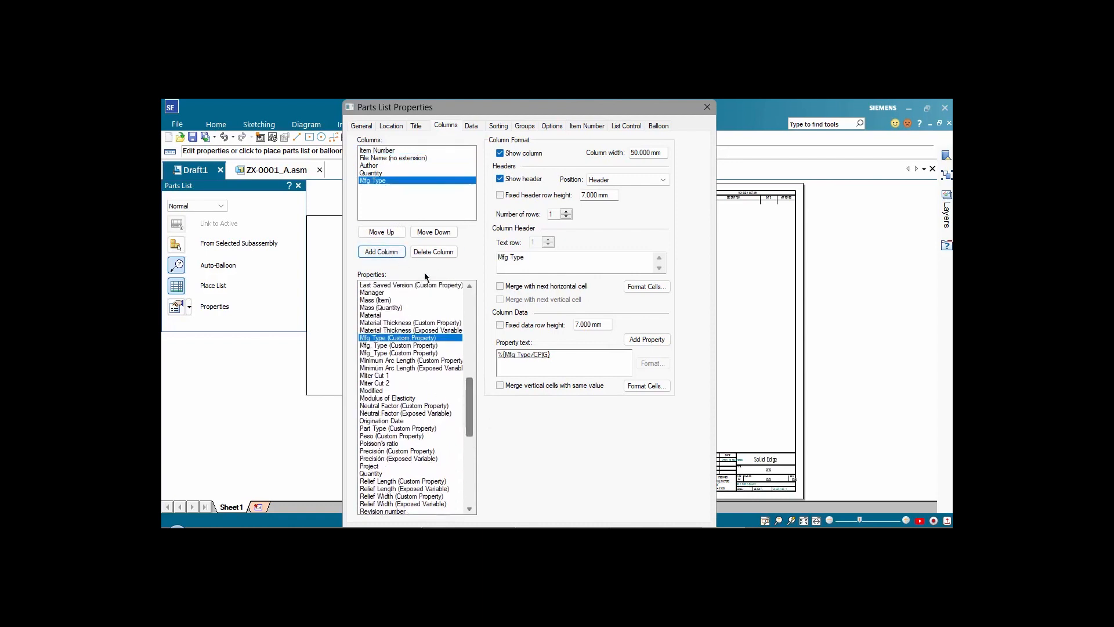
{"action": "left_click", "coordinate": [389, 232]}
{"action": "left_click", "coordinate": [388, 233]}
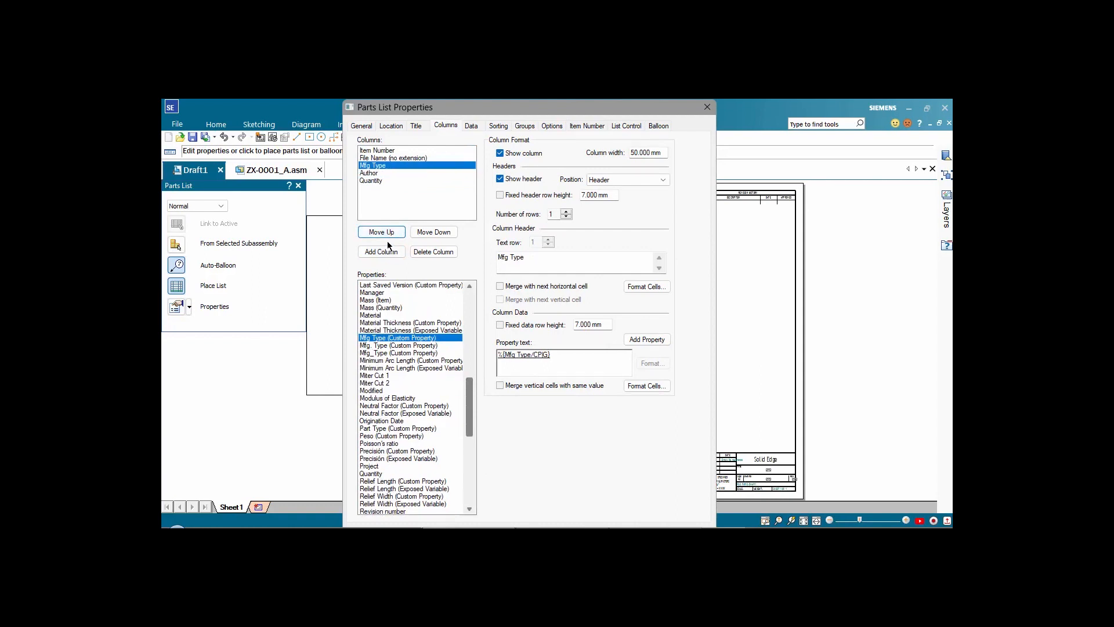
Add a column for the Vendor custom property and place it between Author and Quantity.
{"action": "left_click_drag", "start_coordinate": [472, 386], "coordinate": [483, 457]}
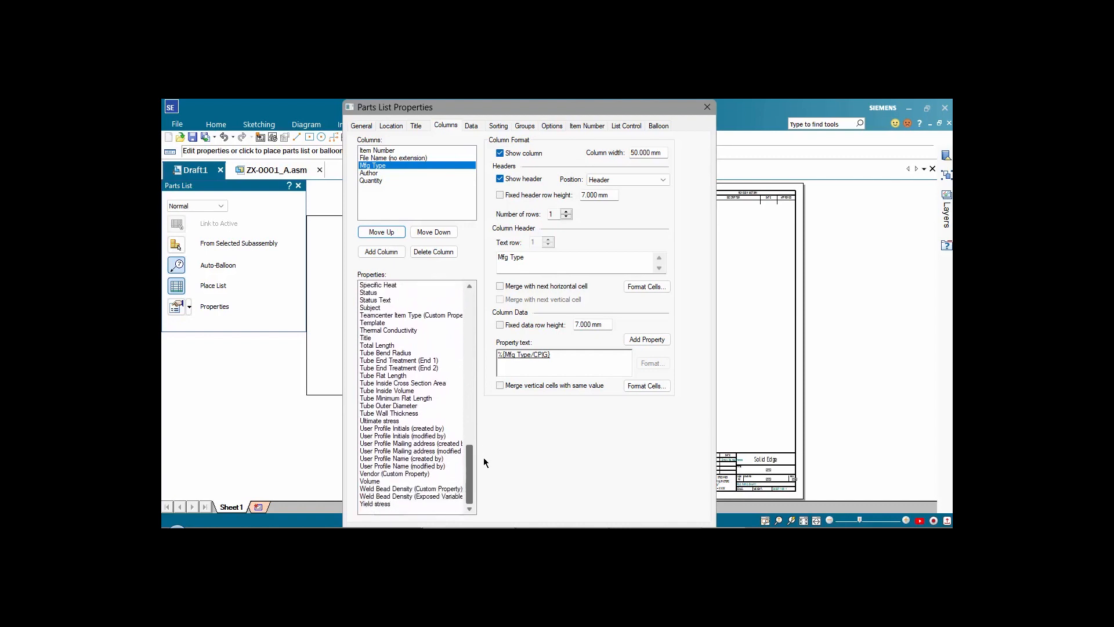
{"action": "left_click", "coordinate": [414, 473]}
{"action": "left_click", "coordinate": [383, 251]}
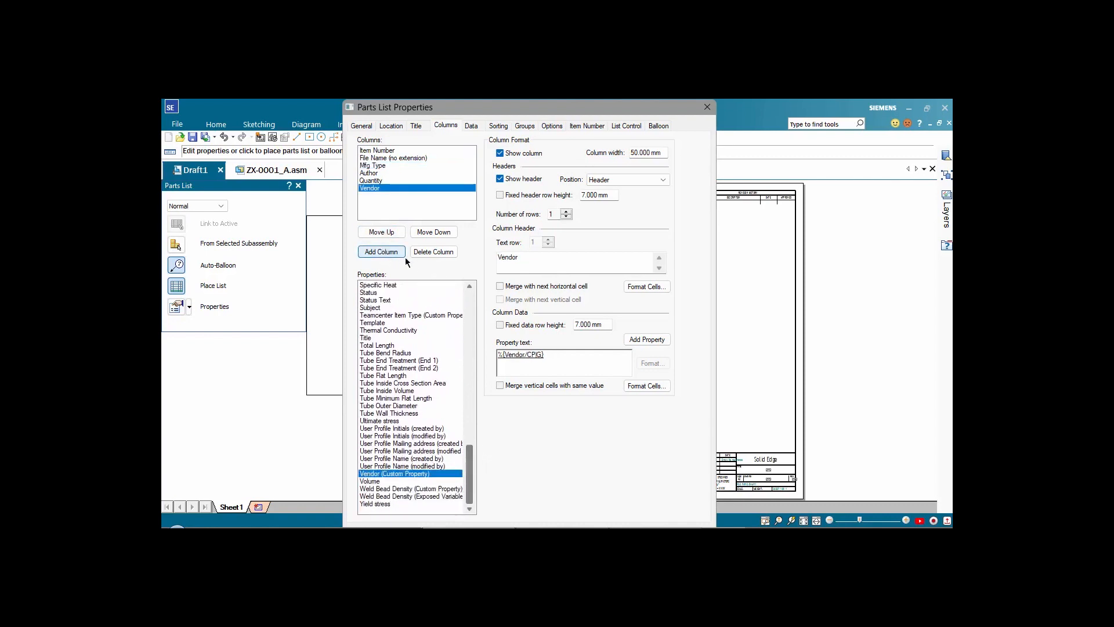
{"action": "left_click", "coordinate": [392, 232]}
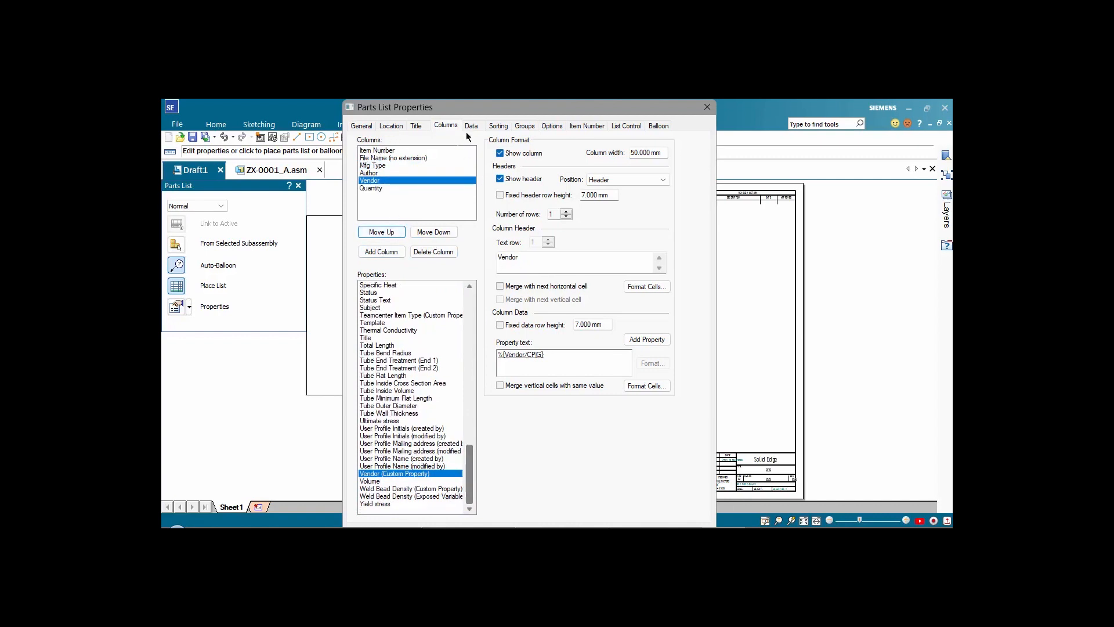
Set the parts list's table groups to group by Mfg Type.
{"action": "left_click", "coordinate": [525, 125]}
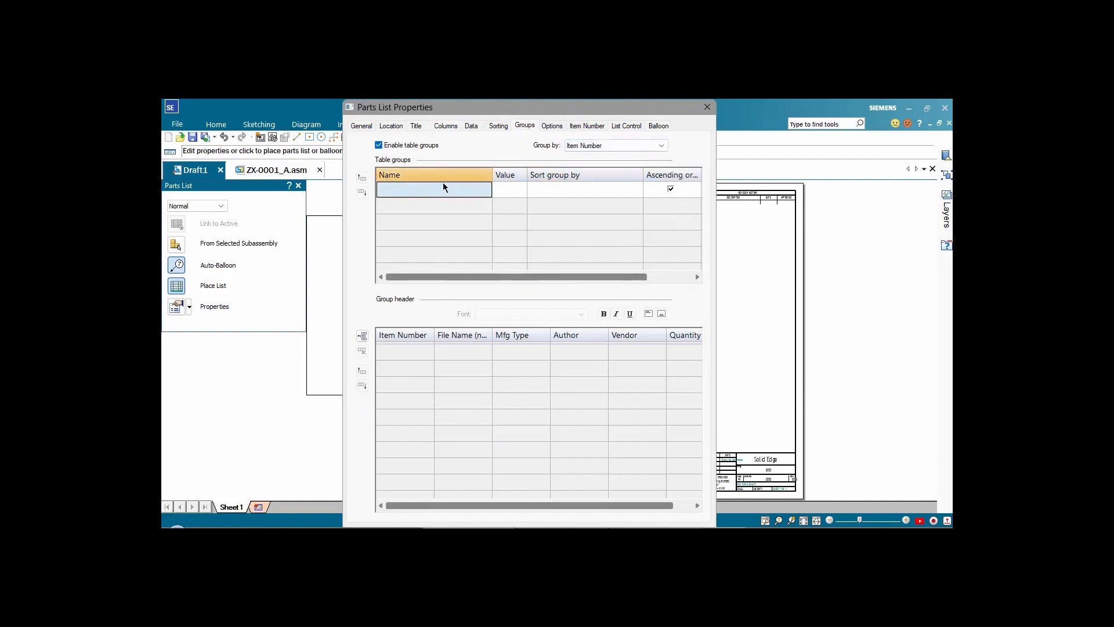
{"action": "left_click", "coordinate": [660, 146]}
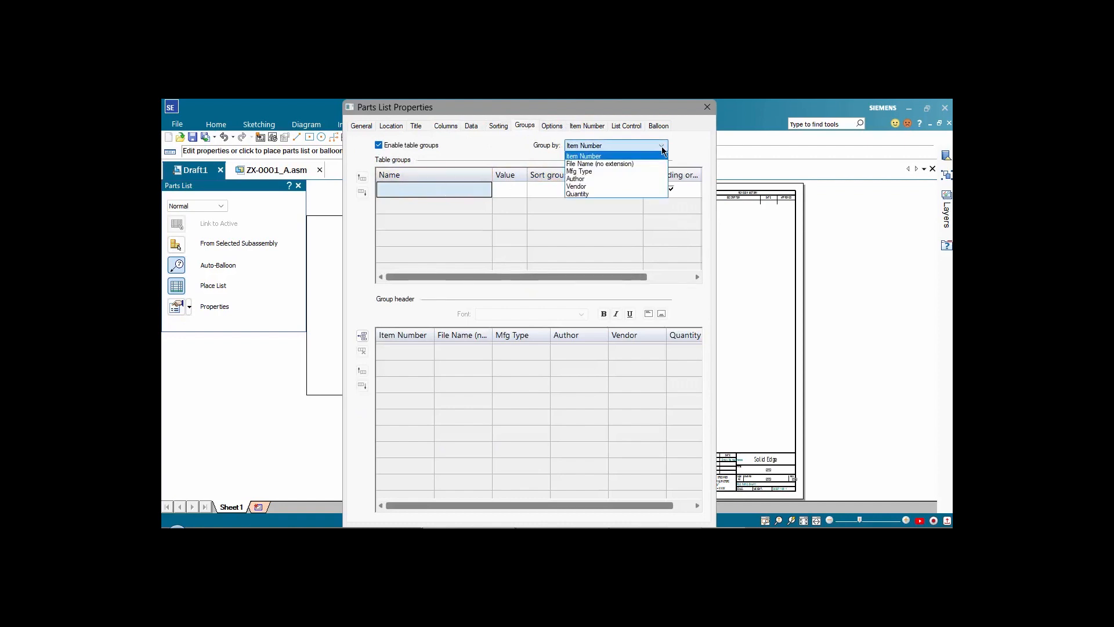
{"action": "left_click", "coordinate": [591, 170]}
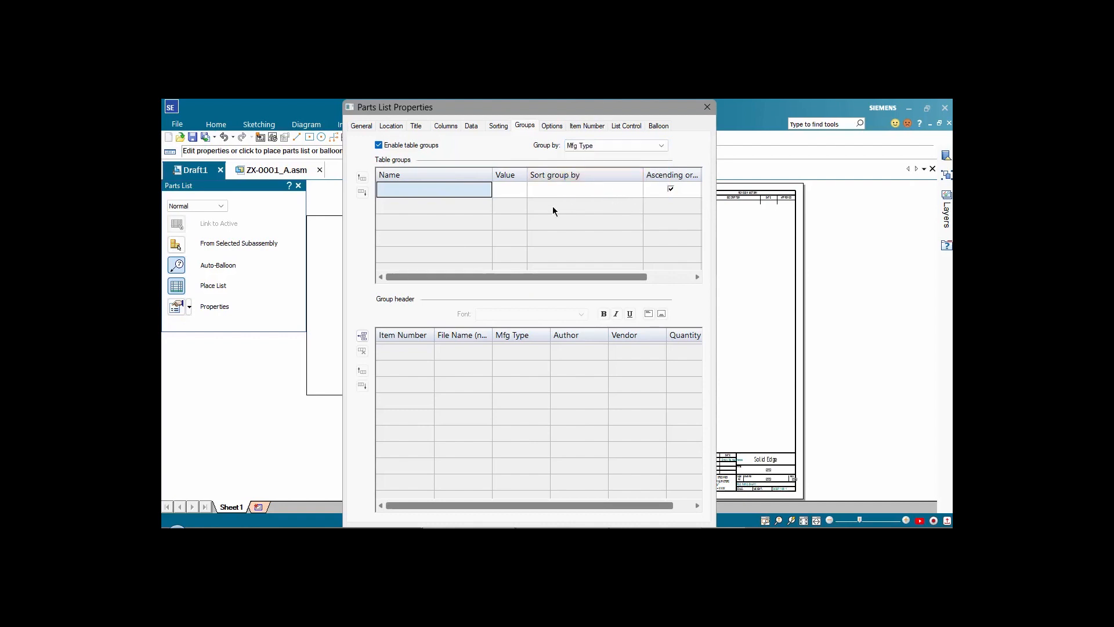
Define the first table group with the name and value Assembled, sorted by Mfg Type.
{"action": "left_click", "coordinate": [429, 191]}
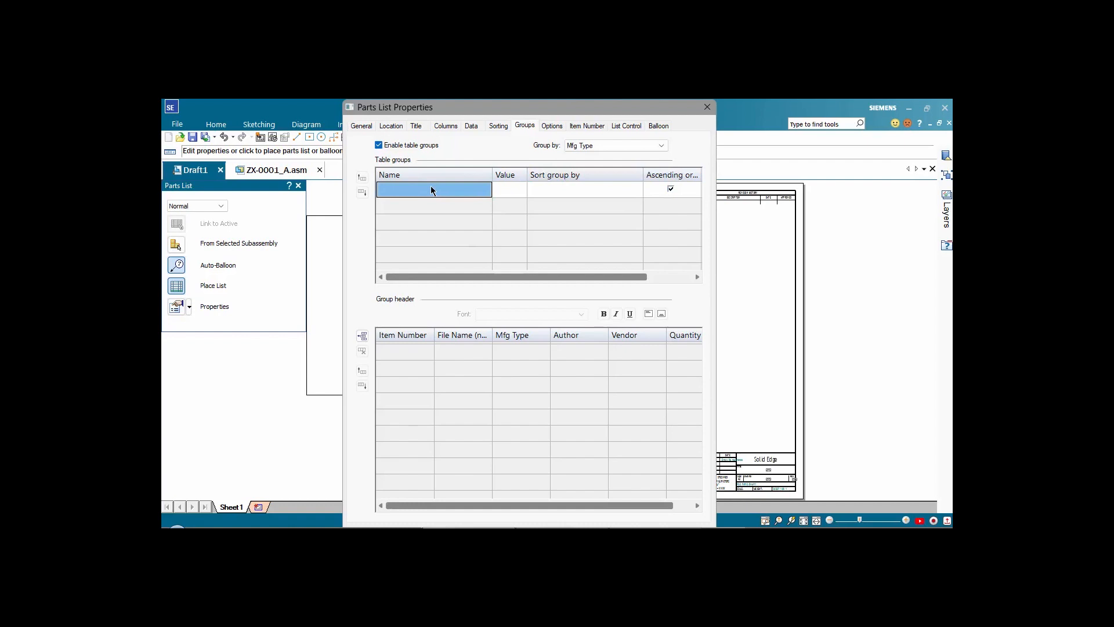
{"action": "type", "text": "Assembled"}
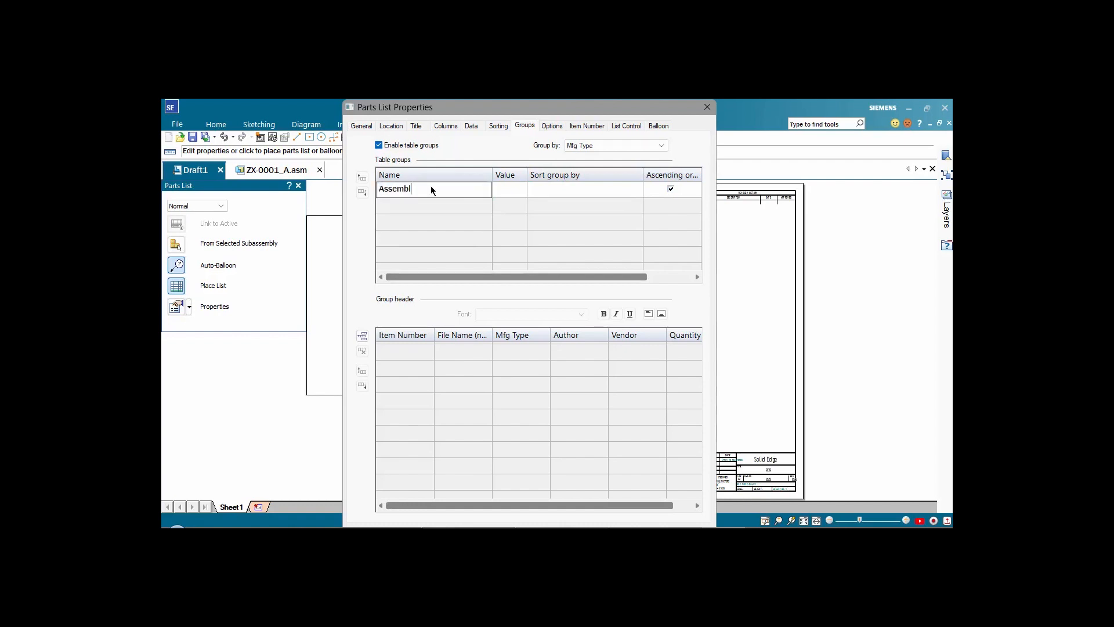
{"action": "left_click_drag", "start_coordinate": [426, 190], "coordinate": [374, 190]}
{"action": "left_click", "coordinate": [513, 194]}
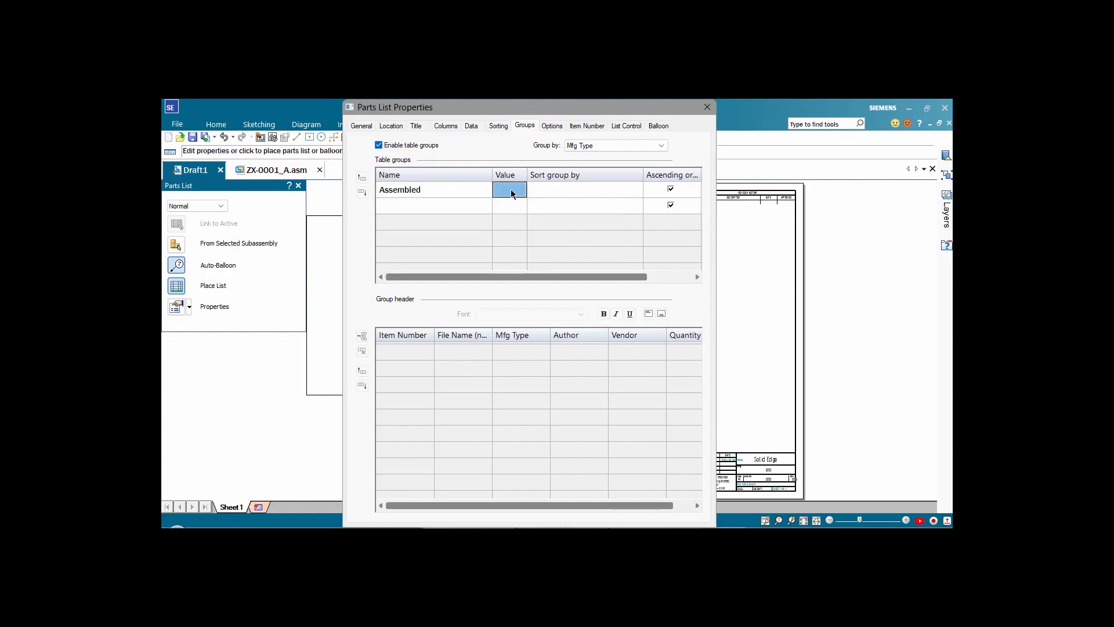
{"action": "left_click", "coordinate": [575, 192]}
{"action": "left_click", "coordinate": [636, 189]}
{"action": "left_click", "coordinate": [561, 228]}
Define a second table group with the name and value Machined, sorted by Mfg Type.
{"action": "left_click", "coordinate": [458, 208]}
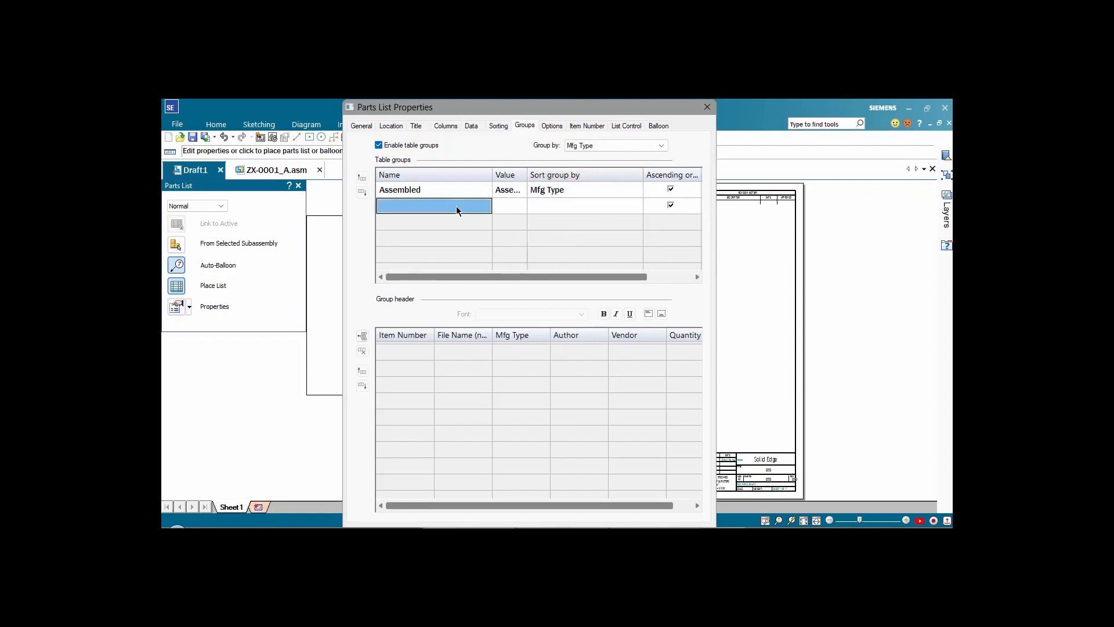
{"action": "type", "text": "Machined"}
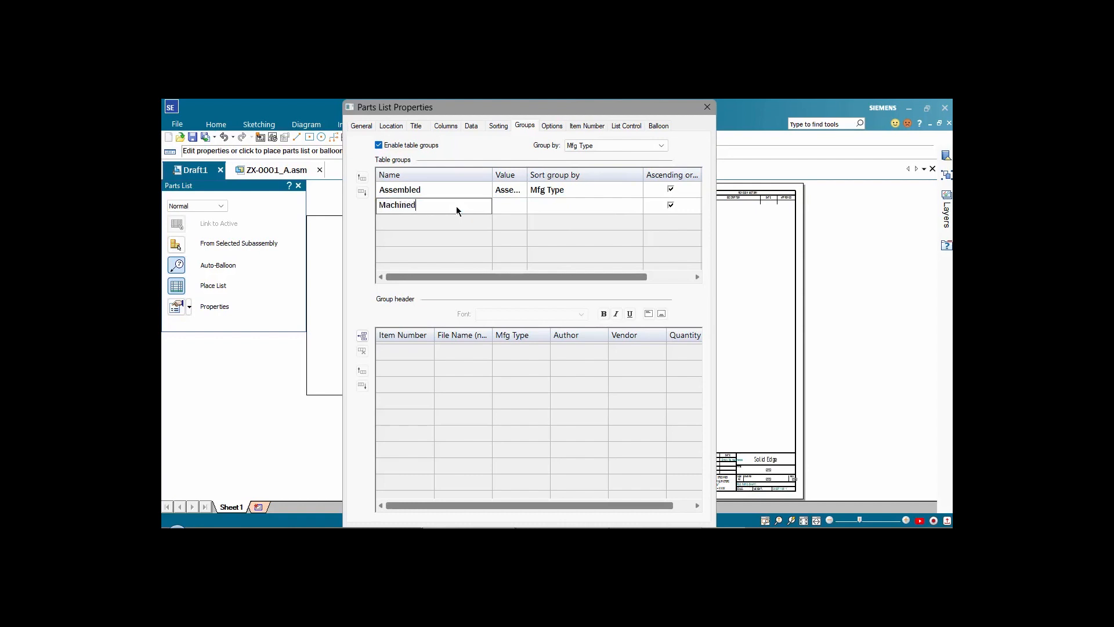
{"action": "left_click_drag", "start_coordinate": [456, 207], "coordinate": [352, 202]}
{"action": "left_click", "coordinate": [516, 208]}
{"action": "left_click", "coordinate": [572, 209]}
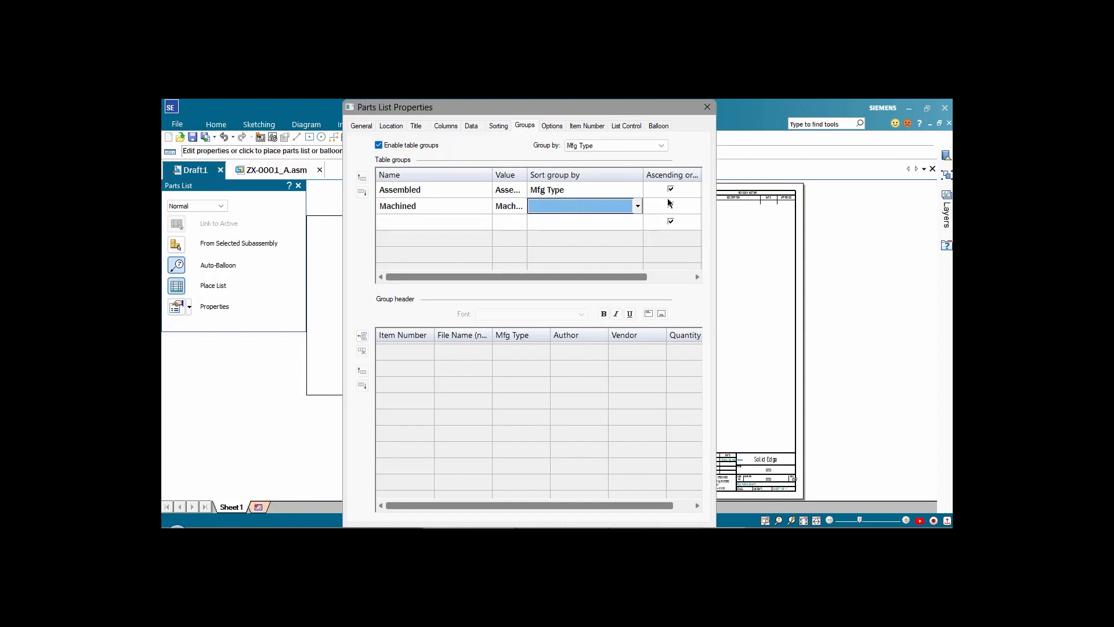
{"action": "left_click", "coordinate": [636, 207]}
{"action": "left_click", "coordinate": [566, 244]}
Define a third table group with the name and value Purchased, sorted by Mfg Type.
{"action": "left_click", "coordinate": [452, 221]}
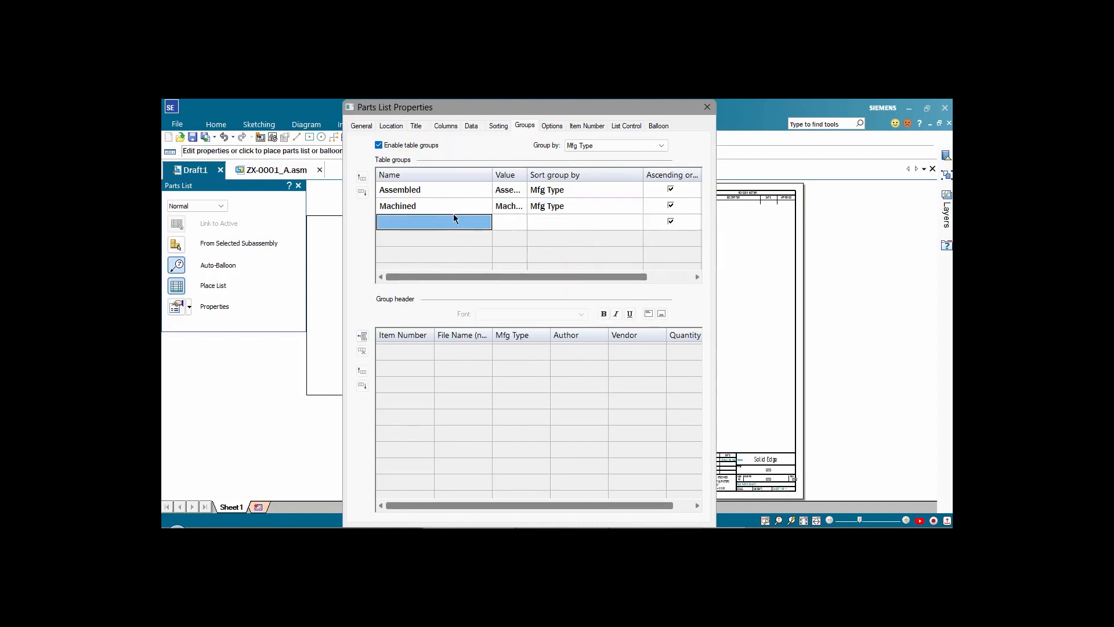
{"action": "type", "text": "PUrchased"}
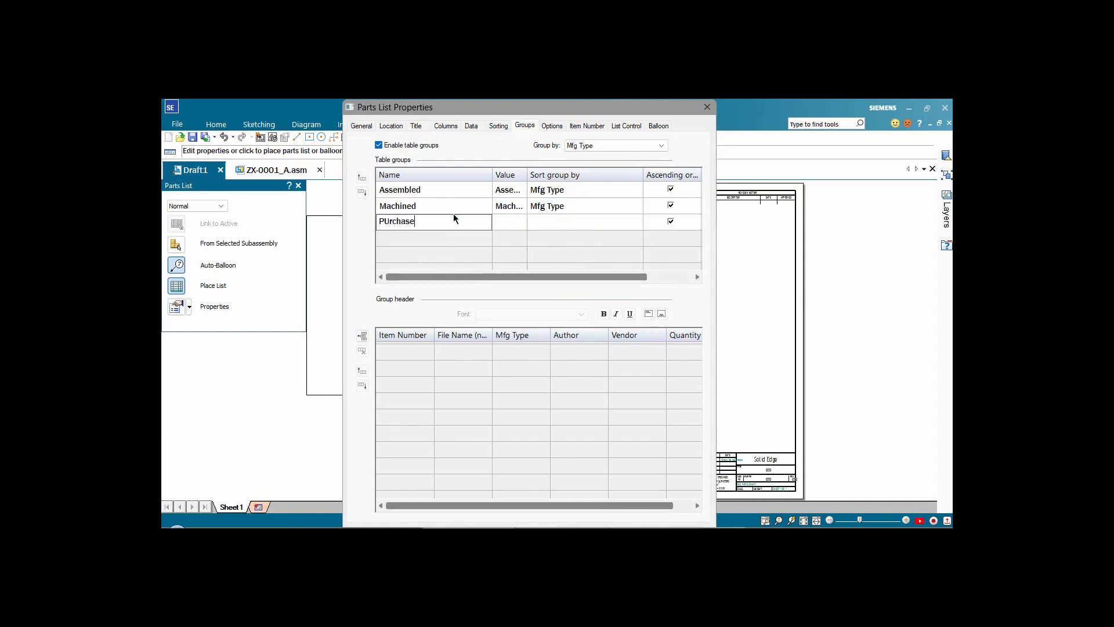
{"action": "key", "text": "Left"}
{"action": "key", "text": "Left"}
{"action": "key", "text": "Left"}
{"action": "key", "text": "Left"}
{"action": "key", "text": "Left"}
{"action": "key", "text": "Left"}
{"action": "key", "text": "Left"}
{"action": "key", "text": "BackSpace"}
{"action": "type", "text": "u"}
{"action": "left_click_drag", "start_coordinate": [429, 222], "coordinate": [349, 219]}
{"action": "key", "text": "super+c"}
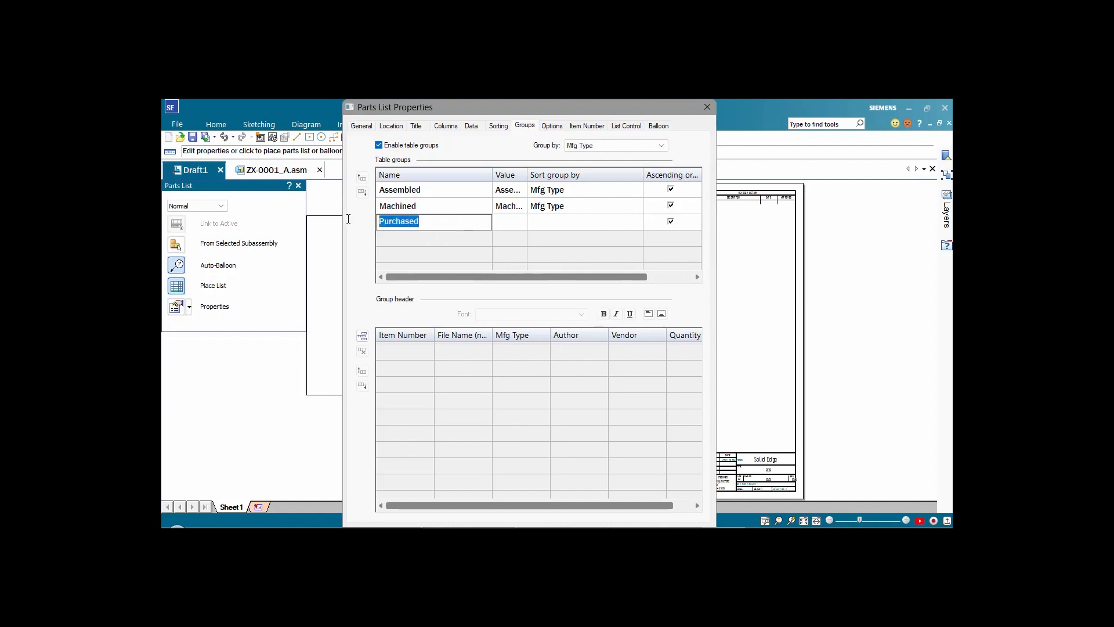
{"action": "left_click", "coordinate": [507, 226]}
{"action": "left_click", "coordinate": [588, 227]}
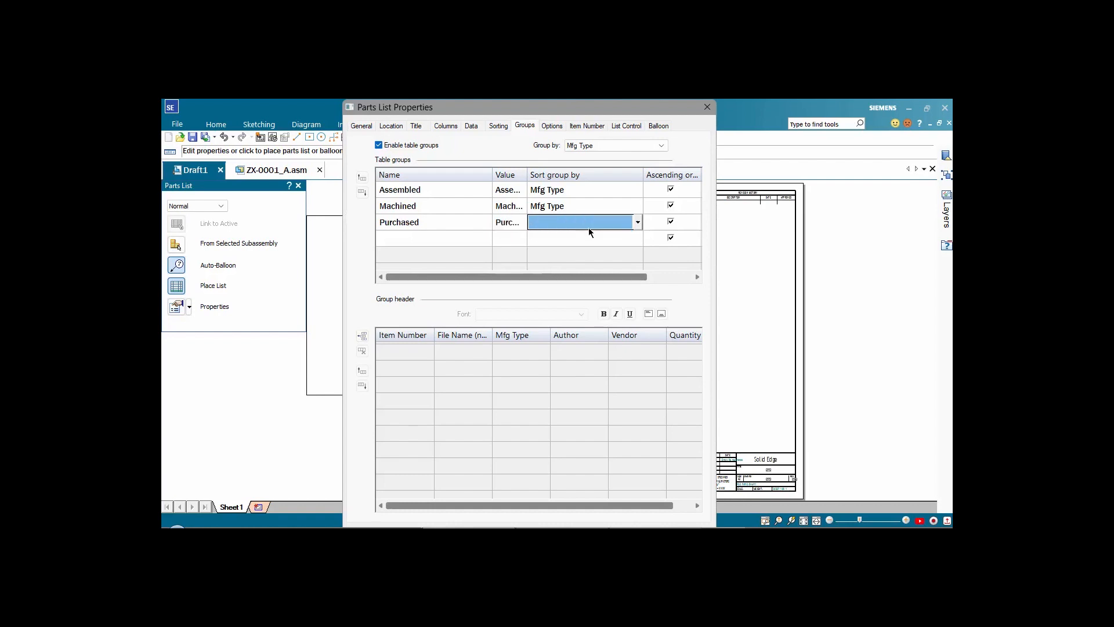
{"action": "left_click", "coordinate": [636, 225]}
{"action": "left_click", "coordinate": [637, 225]}
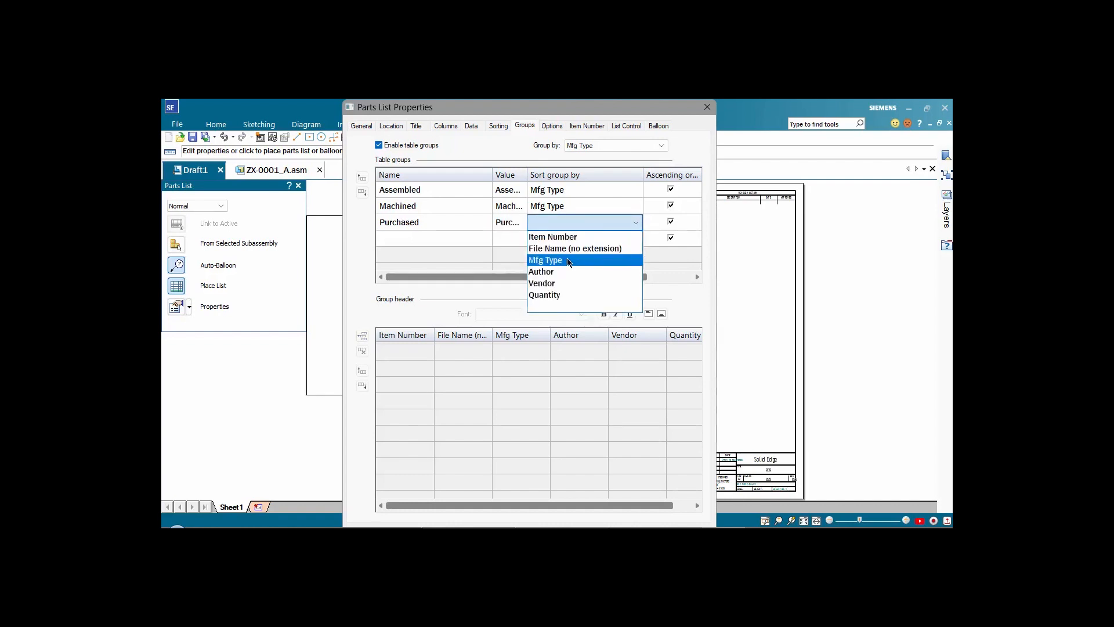
{"action": "left_click", "coordinate": [562, 258]}
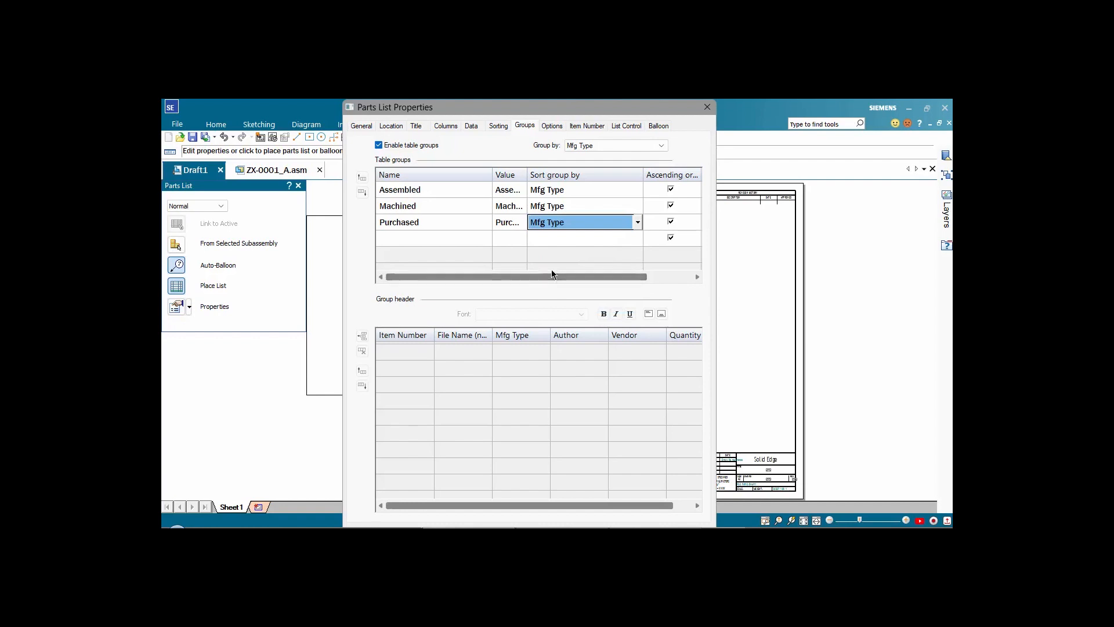
Add three group header rows to the Assembled group and enter Assembled in the middle row's File Name column.
{"action": "left_click", "coordinate": [405, 191]}
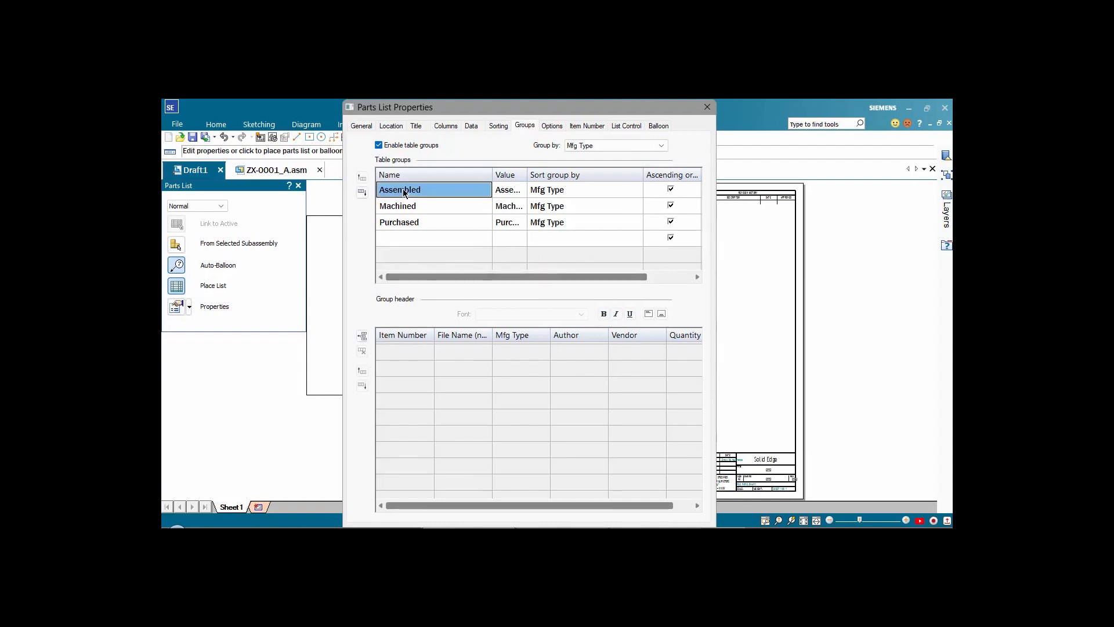
{"action": "left_click", "coordinate": [361, 341]}
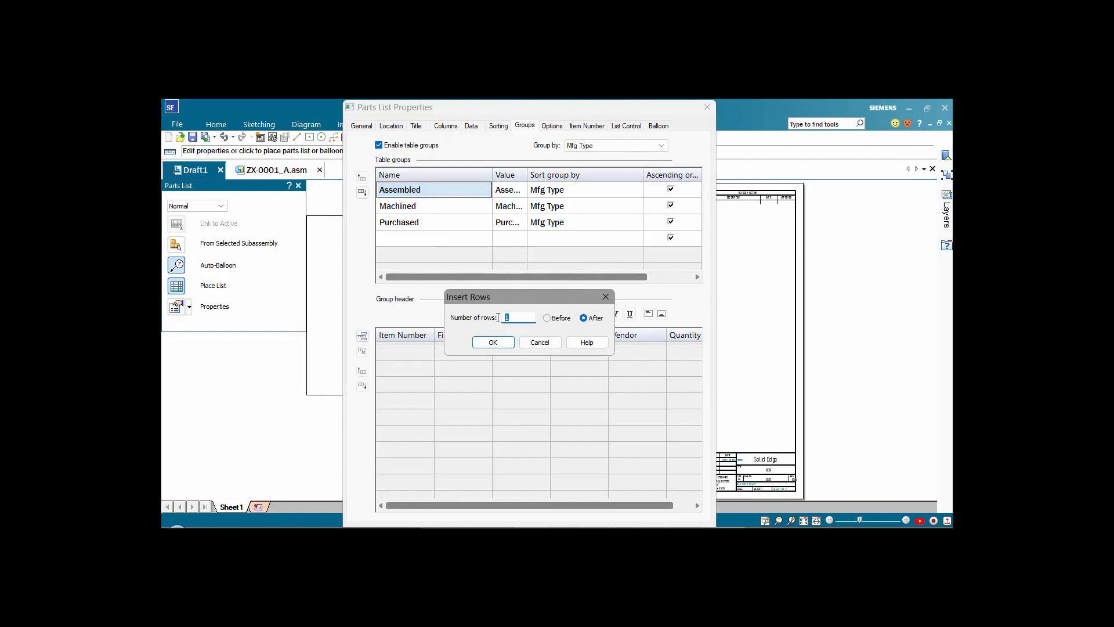
{"action": "left_click", "coordinate": [493, 342]}
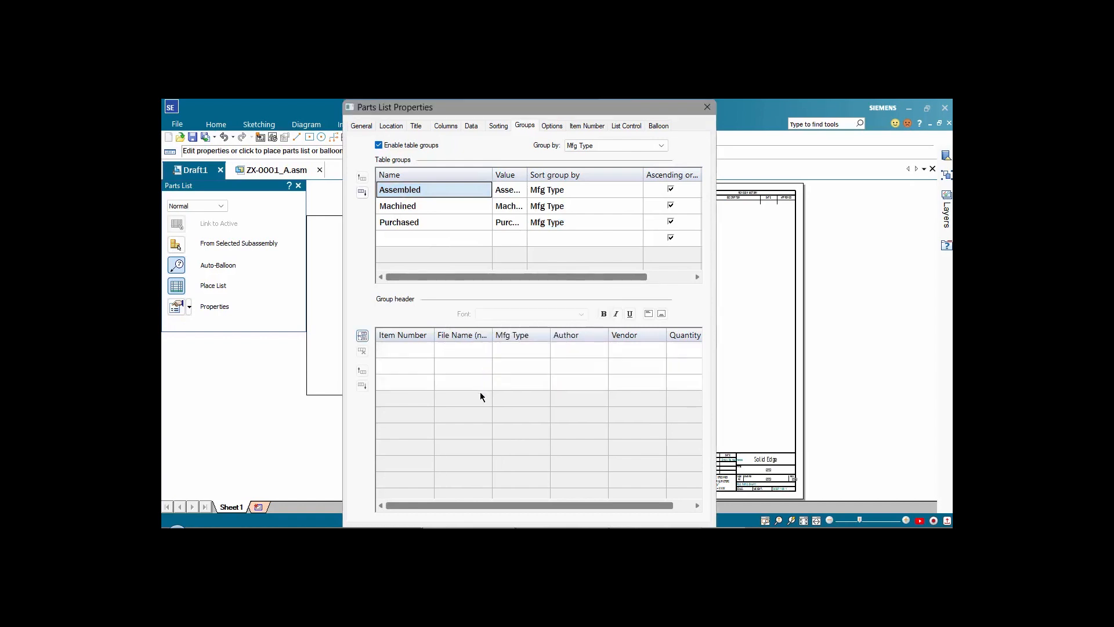
{"action": "left_click", "coordinate": [454, 366]}
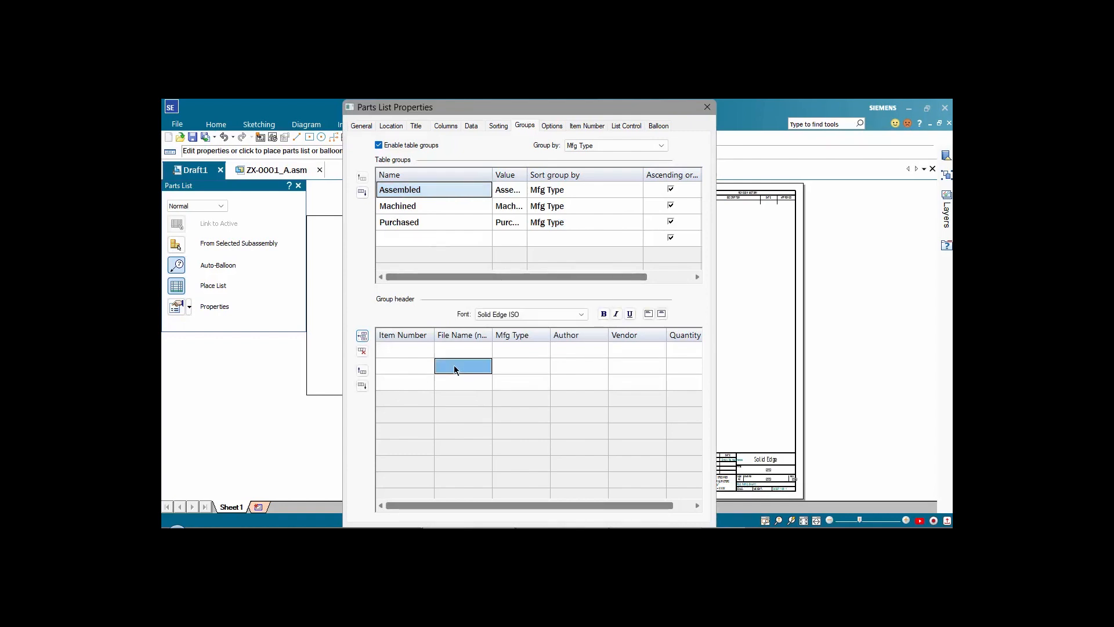
{"action": "key", "text": "super+v"}
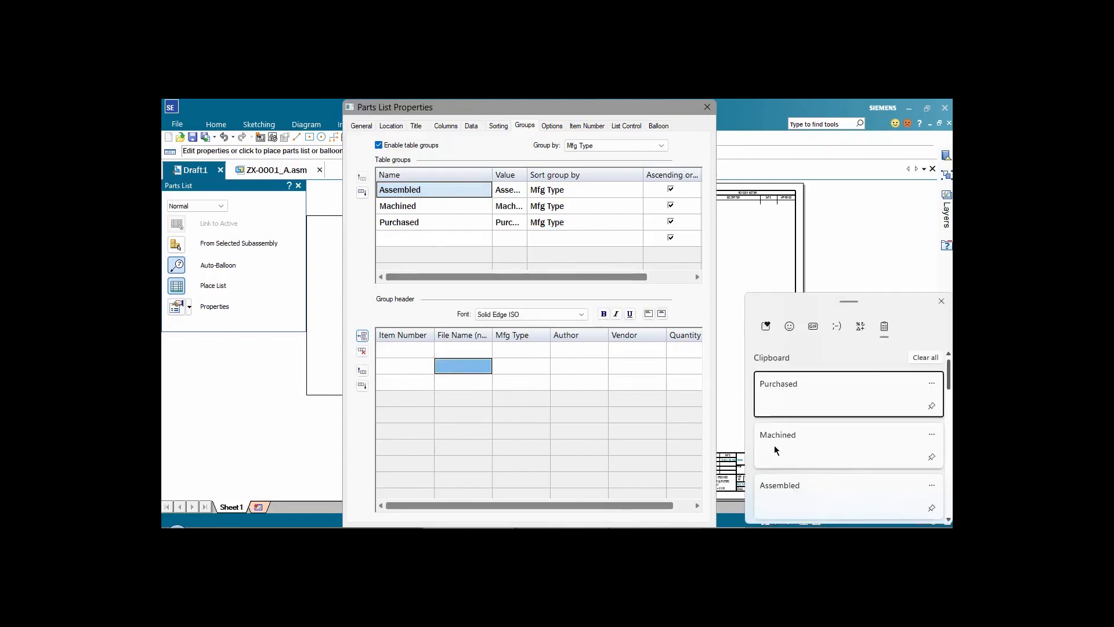
{"action": "left_click", "coordinate": [788, 486]}
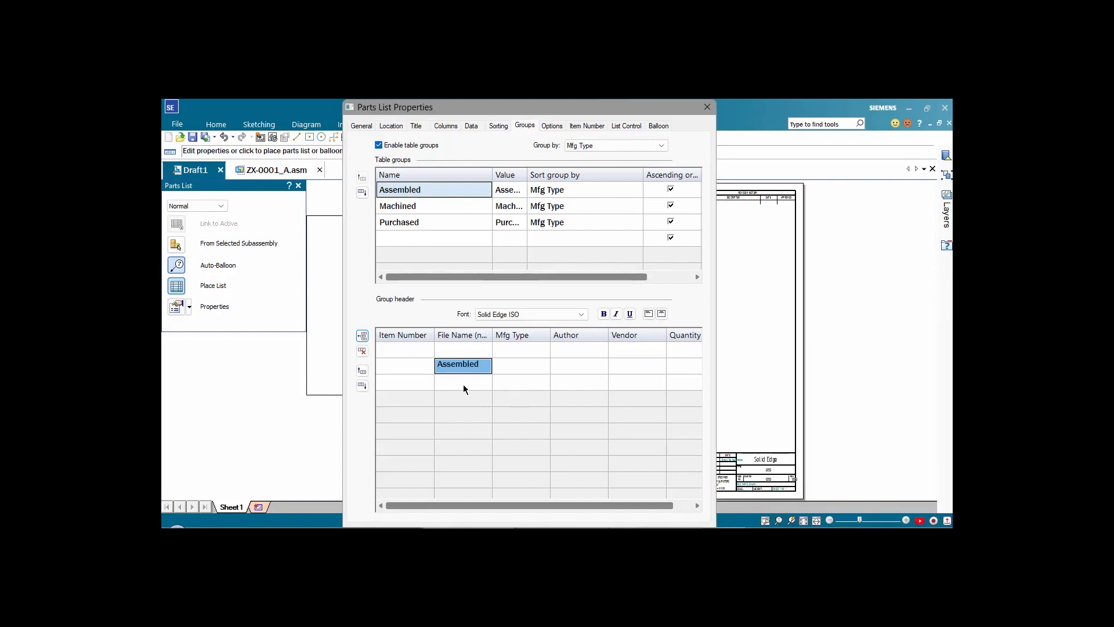
Add three group header rows to the Machined group and enter Machined in the middle row's File Name column.
{"action": "left_click", "coordinate": [415, 207]}
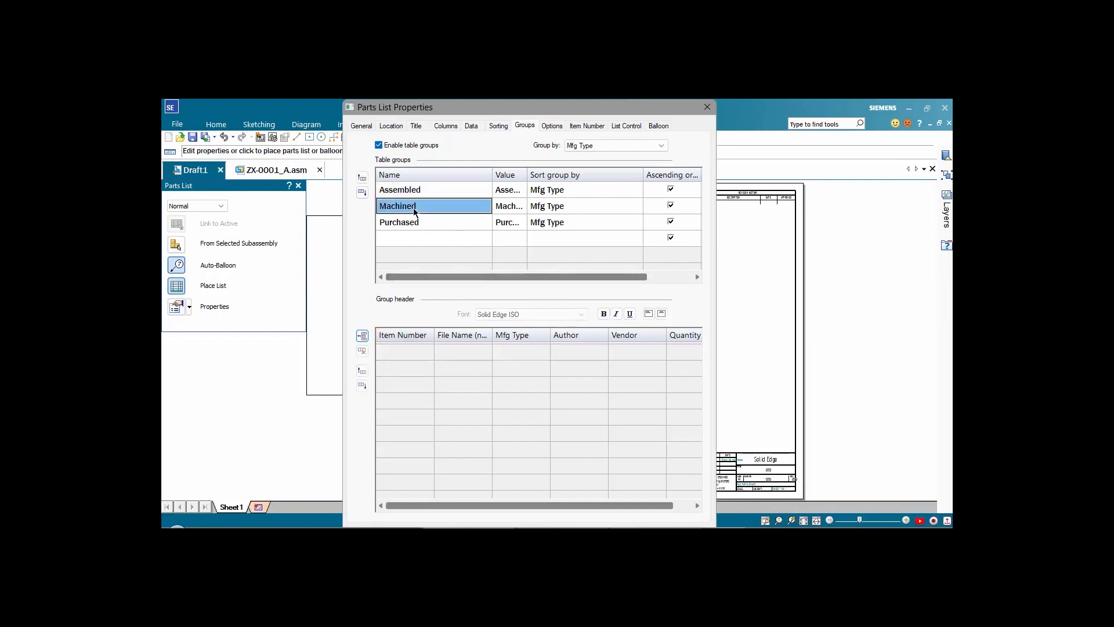
{"action": "left_click", "coordinate": [362, 336]}
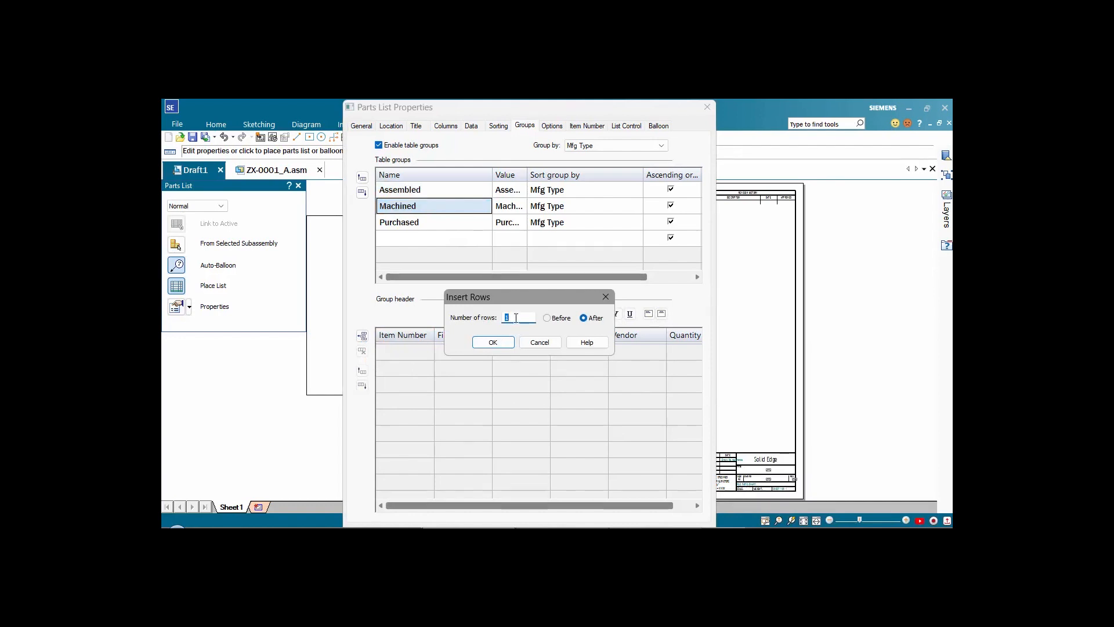
{"action": "left_click", "coordinate": [494, 342]}
{"action": "left_click", "coordinate": [473, 366]}
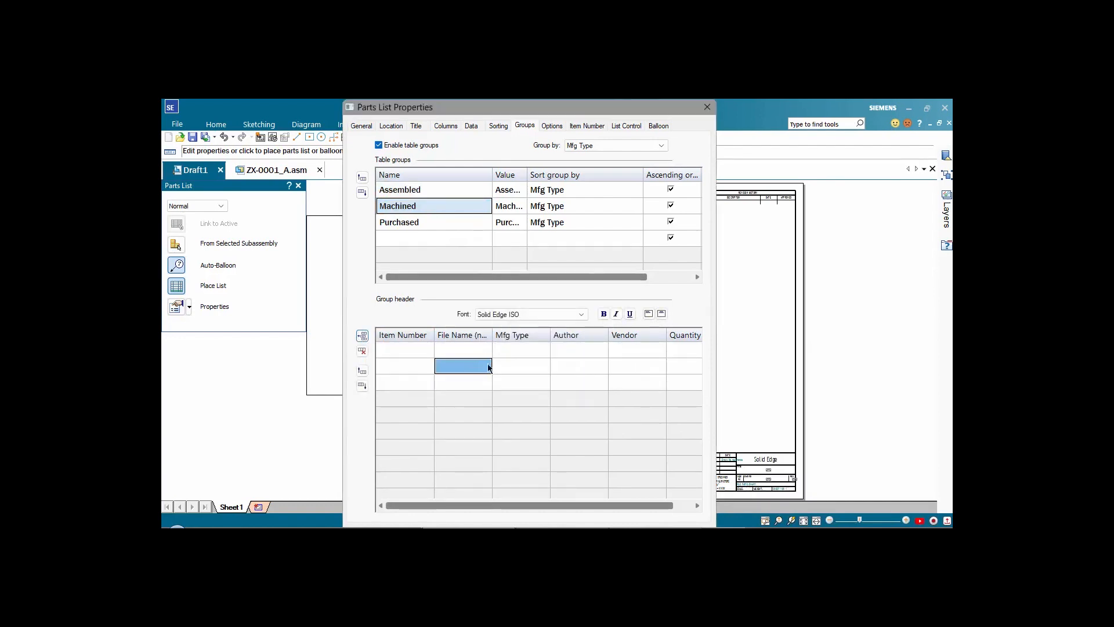
{"action": "key", "text": "super+v"}
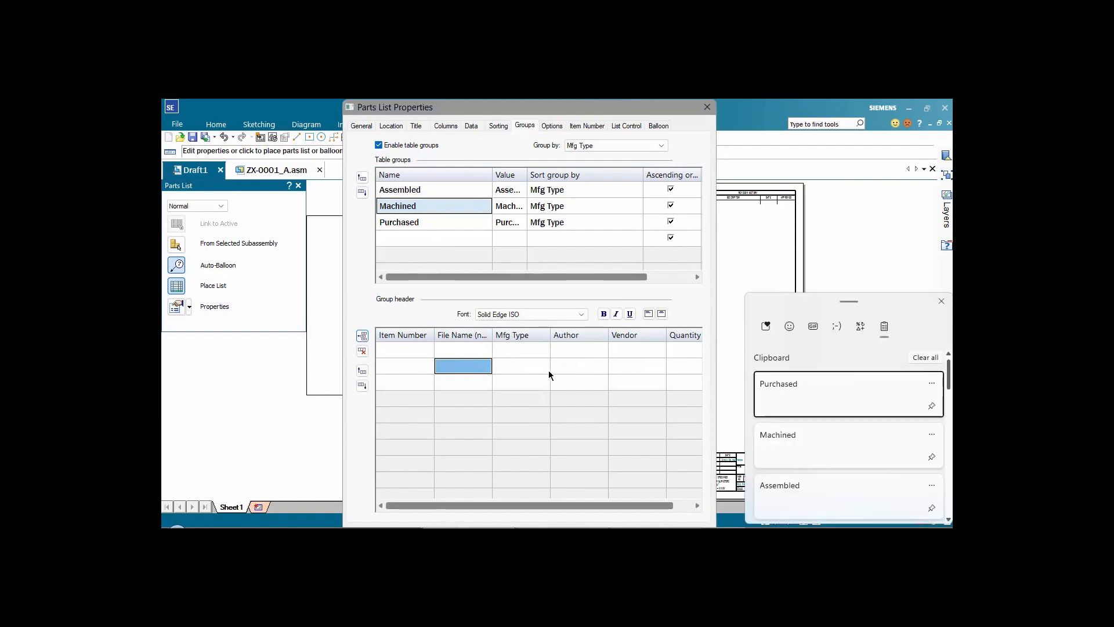
{"action": "left_click", "coordinate": [784, 429]}
Add three group header rows to the Purchased group and enter Purchased in the middle row's File Name column.
{"action": "left_click", "coordinate": [403, 222]}
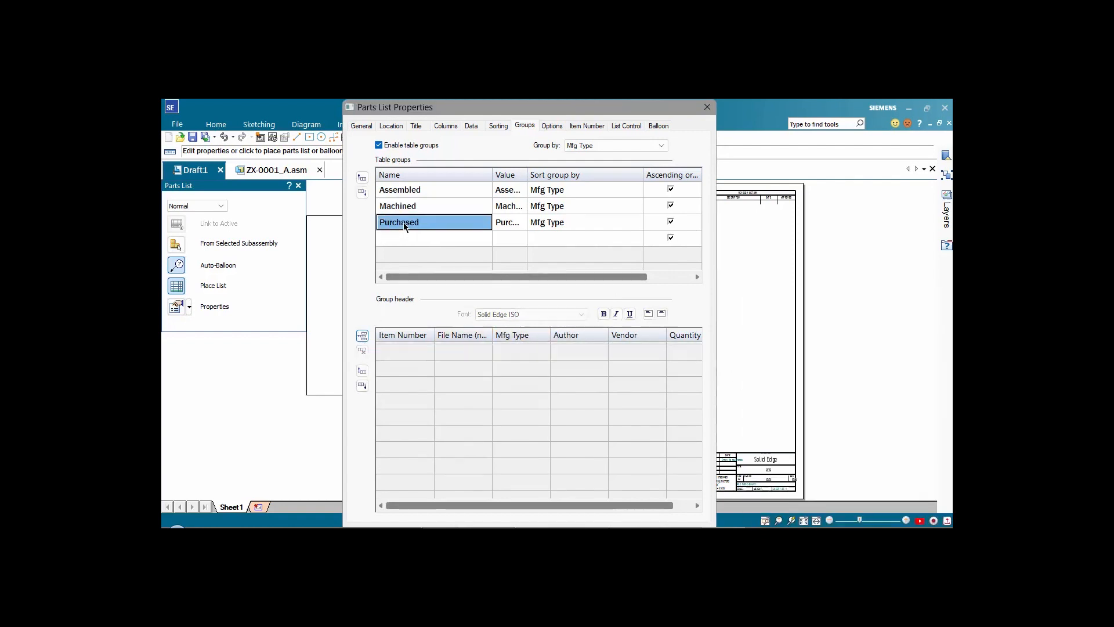
{"action": "left_click", "coordinate": [361, 336]}
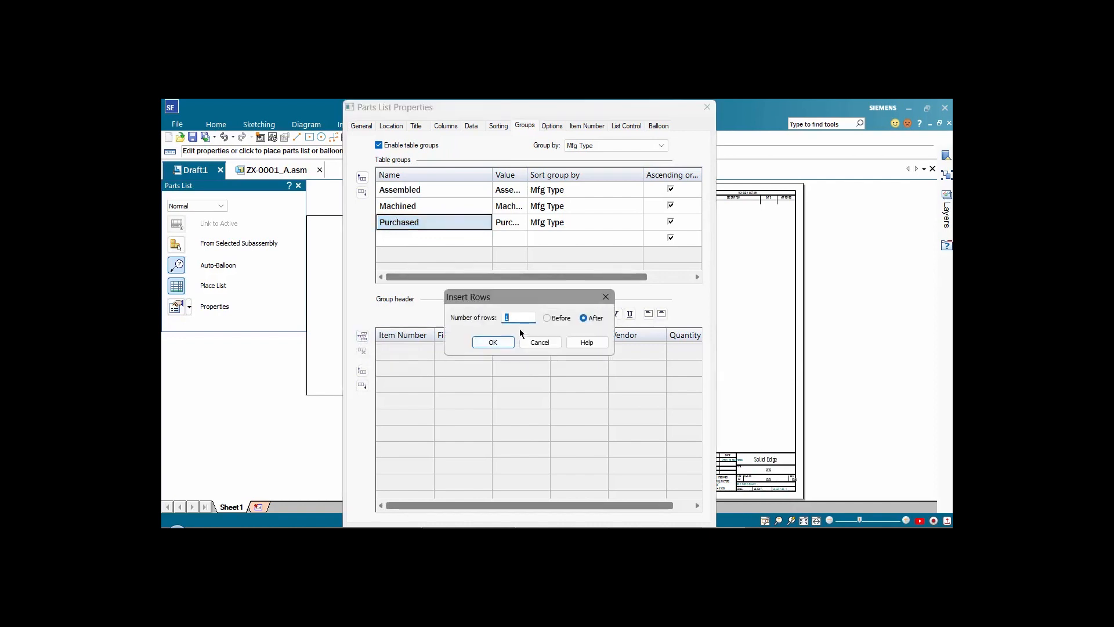
{"action": "left_click", "coordinate": [493, 343]}
{"action": "left_click", "coordinate": [473, 366]}
{"action": "key", "text": "super+v"}
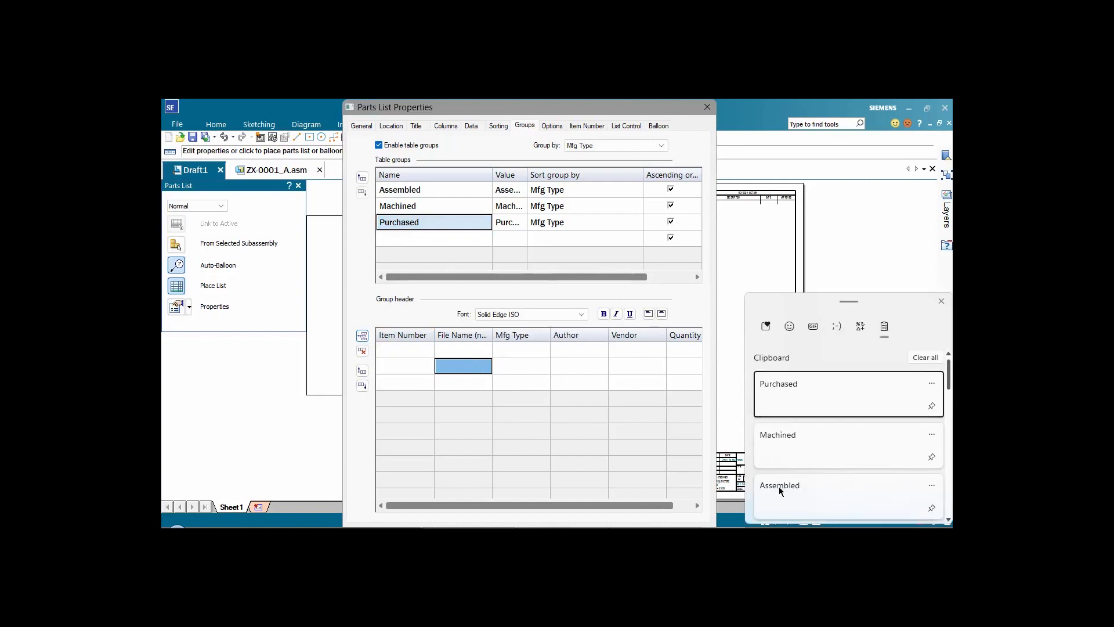
{"action": "left_click", "coordinate": [783, 391]}
{"action": "left_click", "coordinate": [537, 369]}
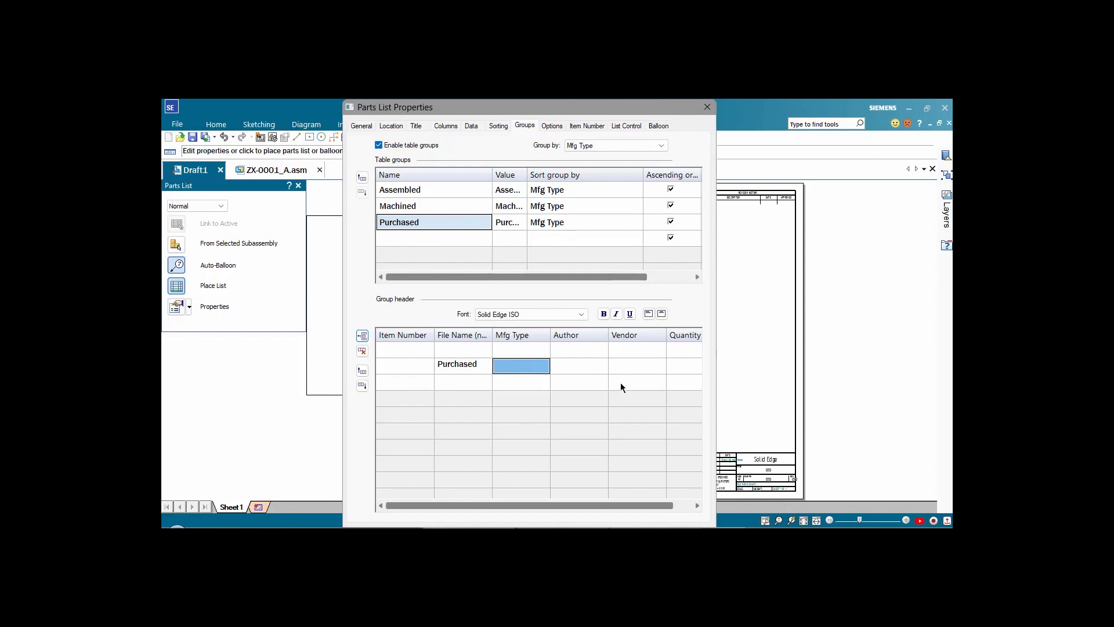
Accept the parts list properties and place the auto-ballooned parts list on the sheet beside the assembly view.
{"action": "key", "text": "Return"}
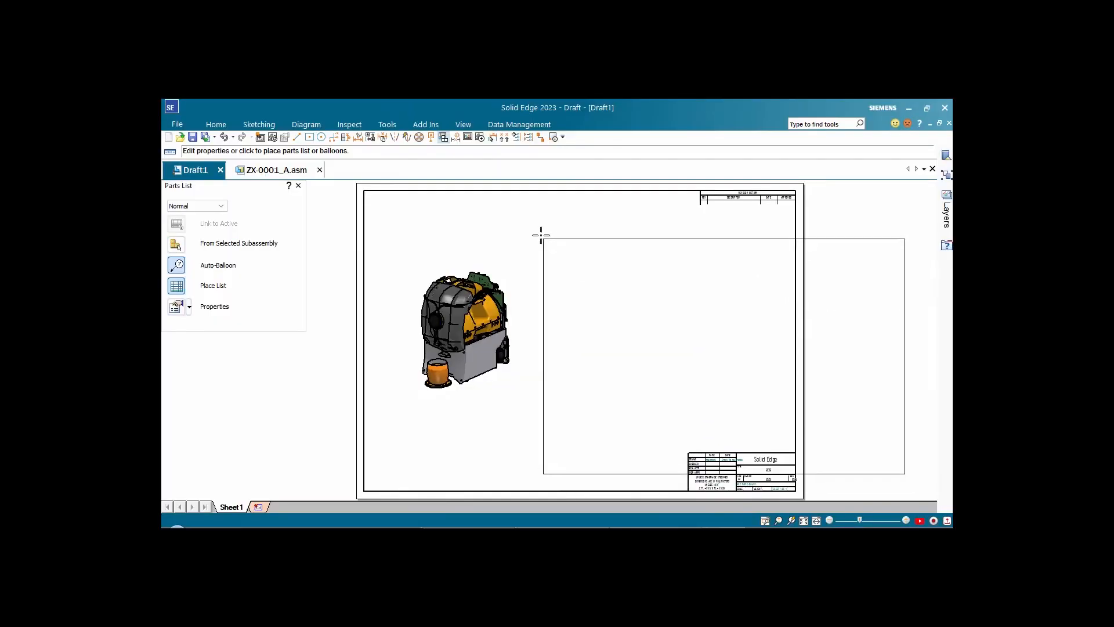
{"action": "left_click", "coordinate": [524, 210]}
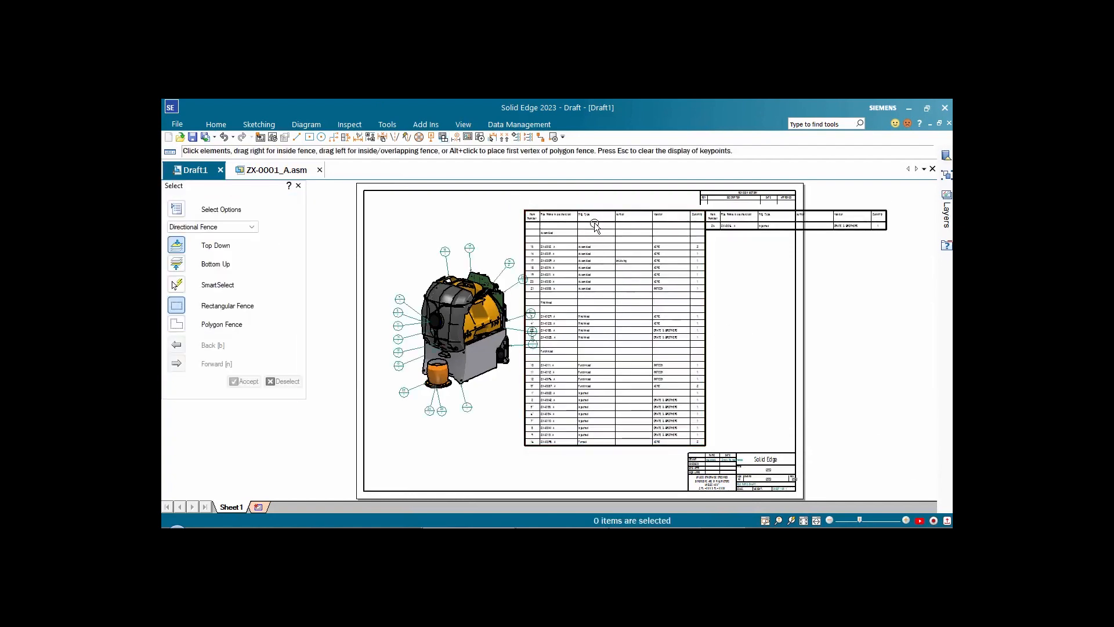
{"action": "scroll", "coordinate": [599, 235], "scroll_direction": "up", "scroll_amount": 5}
{"action": "scroll", "coordinate": [598, 249], "scroll_direction": "down", "scroll_amount": 5}
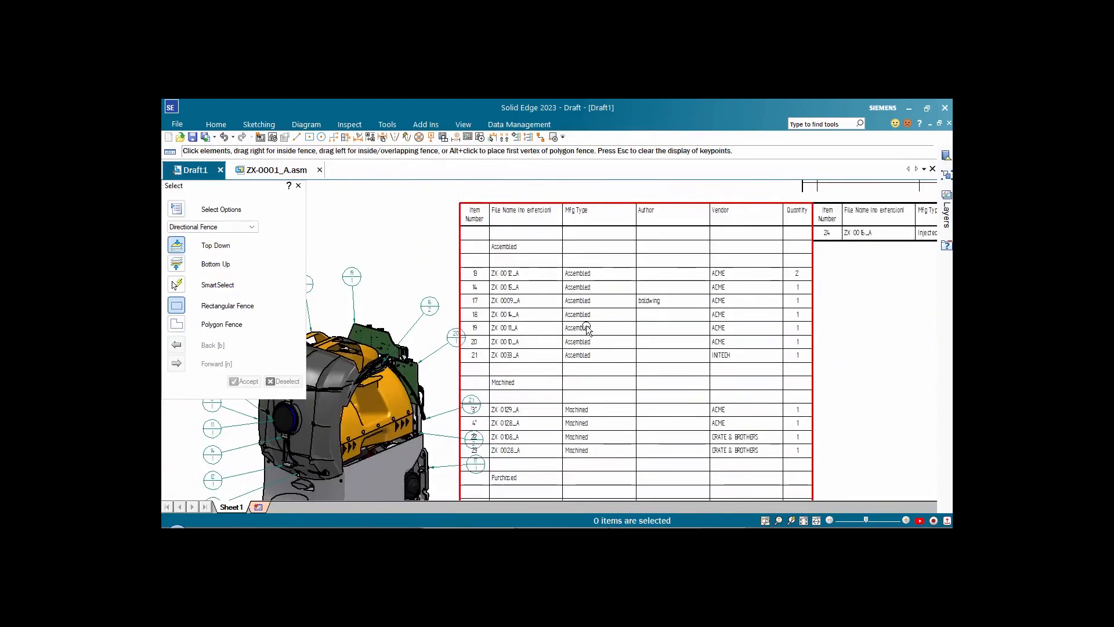
{"action": "mouse_move", "coordinate": [589, 344]}
{"action": "middle_mouse_down"}
{"action": "mouse_move", "coordinate": [634, 298]}
{"action": "mouse_move", "coordinate": [626, 323]}
{"action": "mouse_move", "coordinate": [610, 326]}
{"action": "middle_mouse_up"}
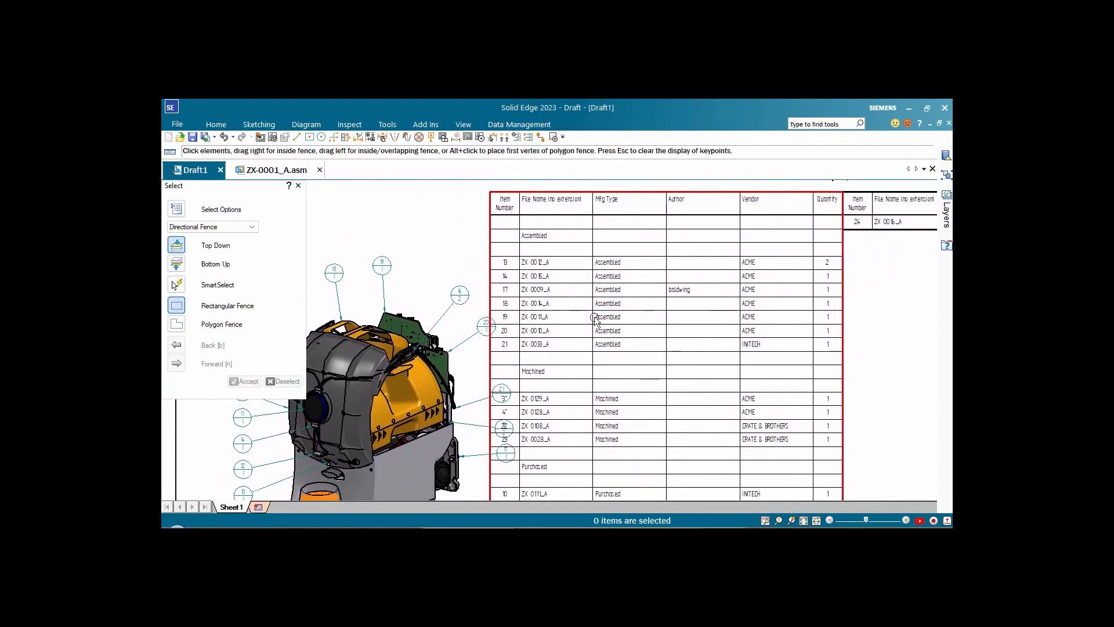
{"action": "middle_click_drag", "start_coordinate": [621, 412], "coordinate": [624, 309]}
{"action": "scroll", "coordinate": [621, 373], "scroll_direction": "down", "scroll_amount": 3}
{"action": "scroll", "coordinate": [624, 371], "scroll_direction": "up", "scroll_amount": 1}
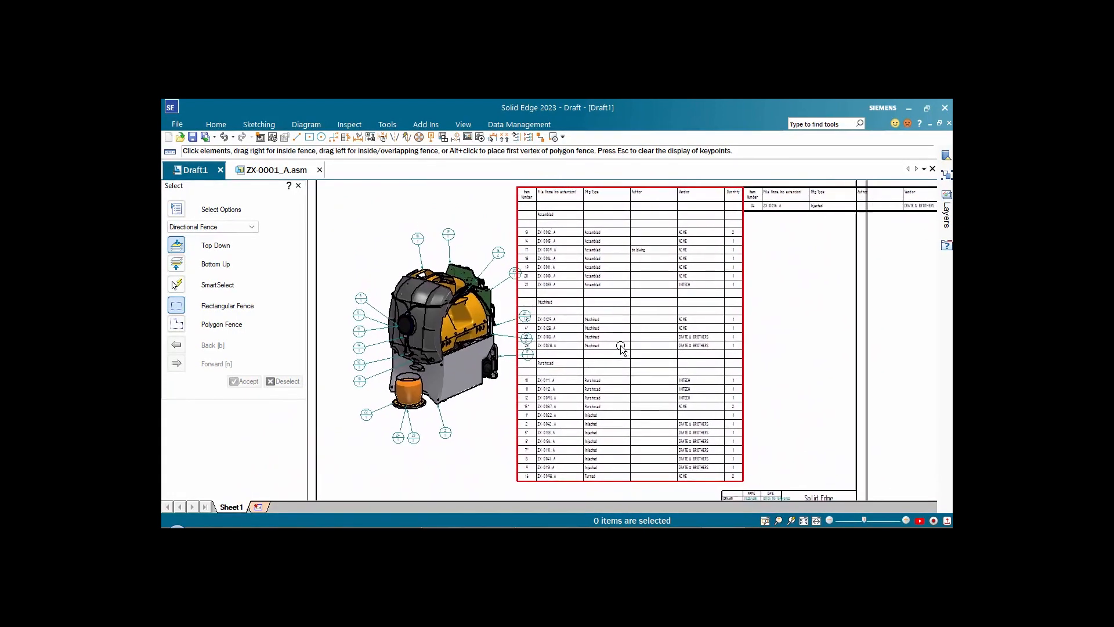
Apply the saved settings named Grouped to the placed parts list.
{"action": "left_click", "coordinate": [557, 200]}
{"action": "left_click", "coordinate": [177, 307]}
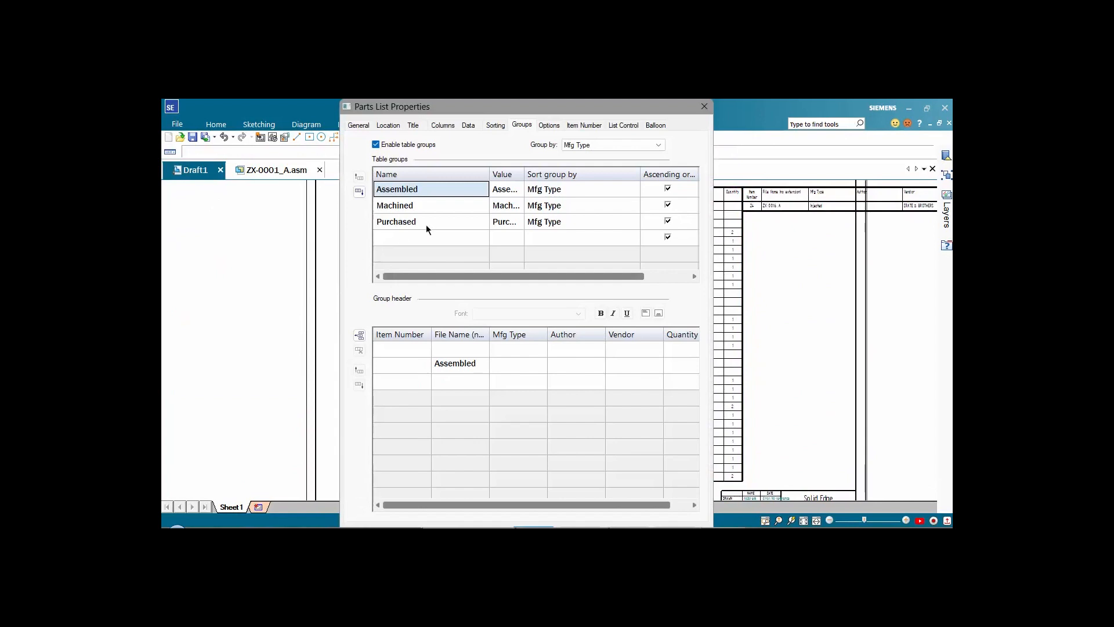
{"action": "left_click", "coordinate": [358, 125]}
{"action": "left_click", "coordinate": [585, 146]}
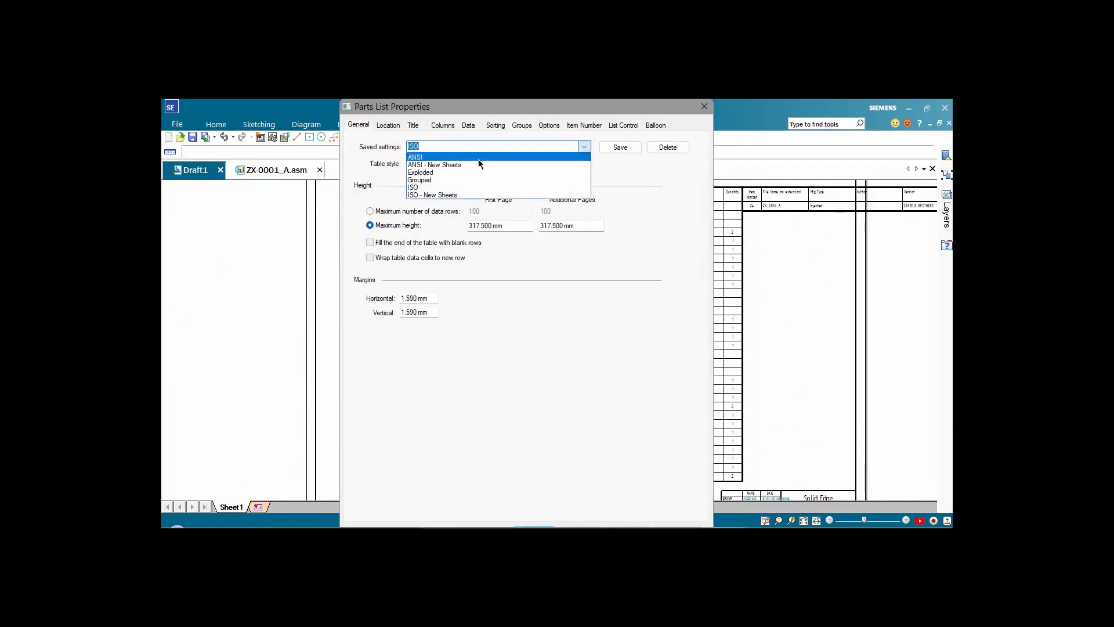
{"action": "left_click", "coordinate": [424, 182]}
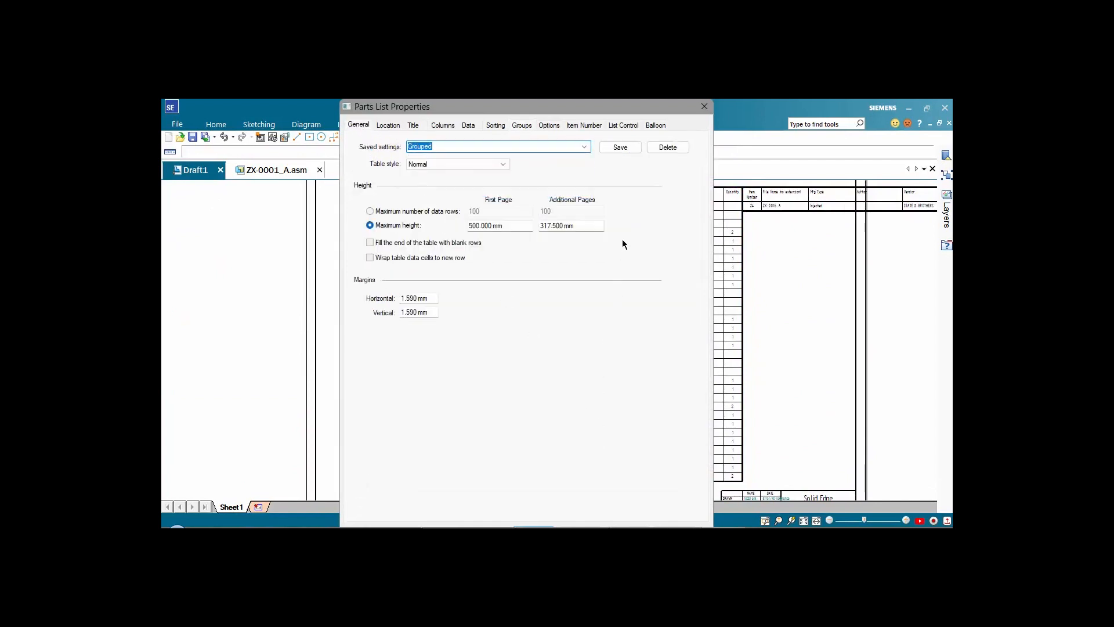
Move the parts list slightly away from the assembly view so it clears the balloons.
{"action": "scroll", "coordinate": [653, 288], "scroll_direction": "up", "scroll_amount": 4}
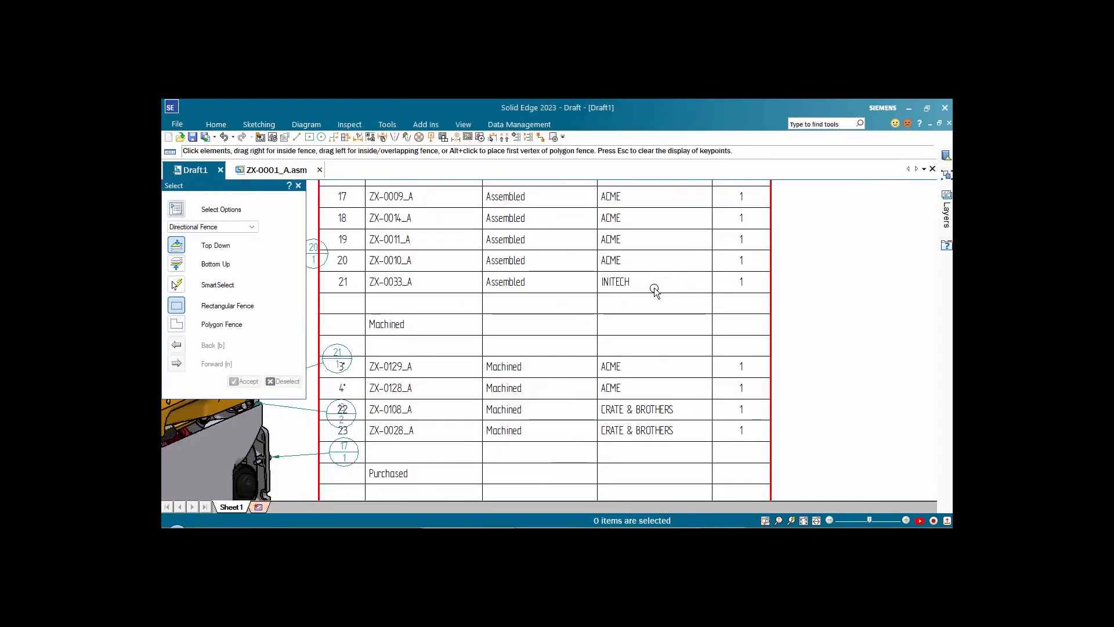
{"action": "scroll", "coordinate": [653, 288], "scroll_direction": "down", "scroll_amount": 3}
{"action": "mouse_move", "coordinate": [631, 308]}
{"action": "middle_mouse_down"}
{"action": "mouse_move", "coordinate": [611, 180]}
{"action": "mouse_move", "coordinate": [608, 337]}
{"action": "mouse_move", "coordinate": [624, 347]}
{"action": "middle_mouse_up"}
{"action": "scroll", "coordinate": [737, 314], "scroll_direction": "down", "scroll_amount": 3}
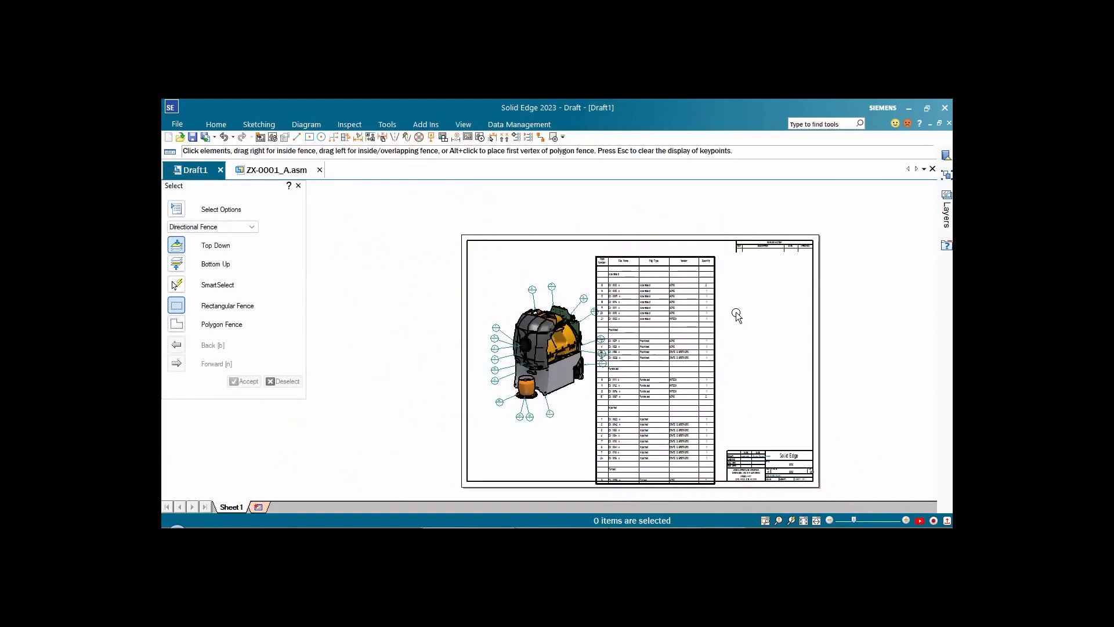
{"action": "left_click", "coordinate": [721, 288]}
{"action": "left_click_drag", "start_coordinate": [727, 290], "coordinate": [739, 280]}
{"action": "left_click", "coordinate": [752, 313]}
Widen the parts list's Item Number column enough for its heading to fit on one line.
{"action": "scroll", "coordinate": [753, 313], "scroll_direction": "up", "scroll_amount": 5}
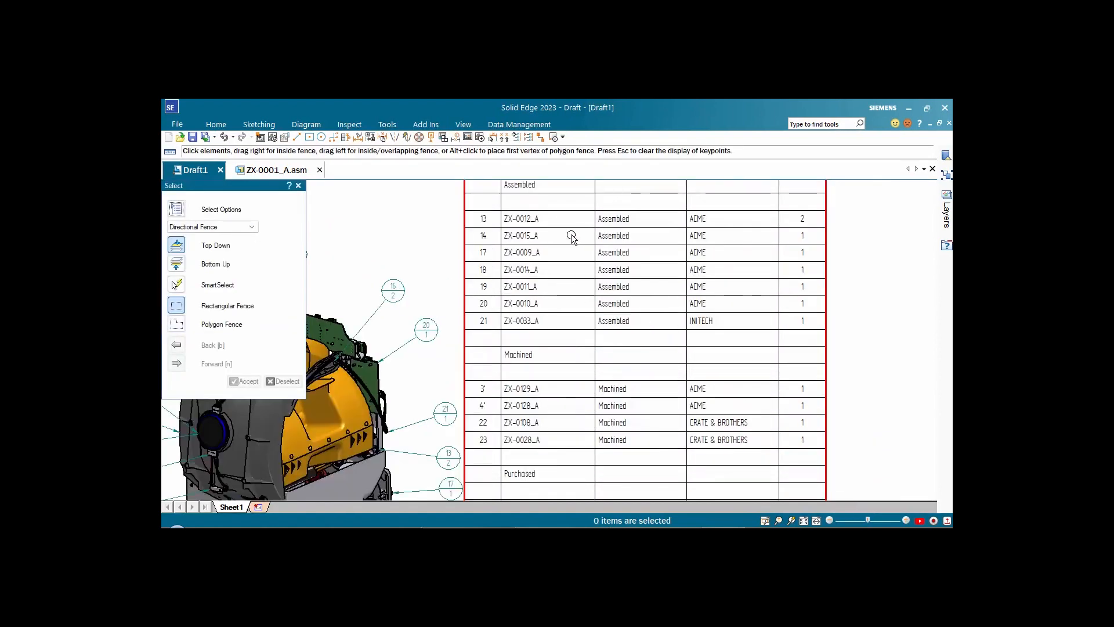
{"action": "mouse_move", "coordinate": [561, 371]}
{"action": "middle_mouse_down"}
{"action": "mouse_move", "coordinate": [593, 267]}
{"action": "mouse_move", "coordinate": [594, 199]}
{"action": "mouse_move", "coordinate": [591, 352]}
{"action": "mouse_move", "coordinate": [601, 230]}
{"action": "middle_mouse_up"}
{"action": "mouse_move", "coordinate": [604, 344]}
{"action": "middle_mouse_down"}
{"action": "mouse_move", "coordinate": [590, 238]}
{"action": "mouse_move", "coordinate": [555, 438]}
{"action": "middle_mouse_up"}
{"action": "scroll", "coordinate": [590, 249], "scroll_direction": "up", "scroll_amount": 1}
{"action": "mouse_move", "coordinate": [547, 271]}
{"action": "middle_mouse_down"}
{"action": "mouse_move", "coordinate": [675, 420]}
{"action": "mouse_move", "coordinate": [664, 425]}
{"action": "middle_mouse_up"}
{"action": "mouse_move", "coordinate": [660, 295]}
{"action": "middle_mouse_down"}
{"action": "mouse_move", "coordinate": [617, 404]}
{"action": "mouse_move", "coordinate": [603, 486]}
{"action": "middle_mouse_up"}
{"action": "middle_click_drag", "start_coordinate": [652, 366], "coordinate": [652, 392]}
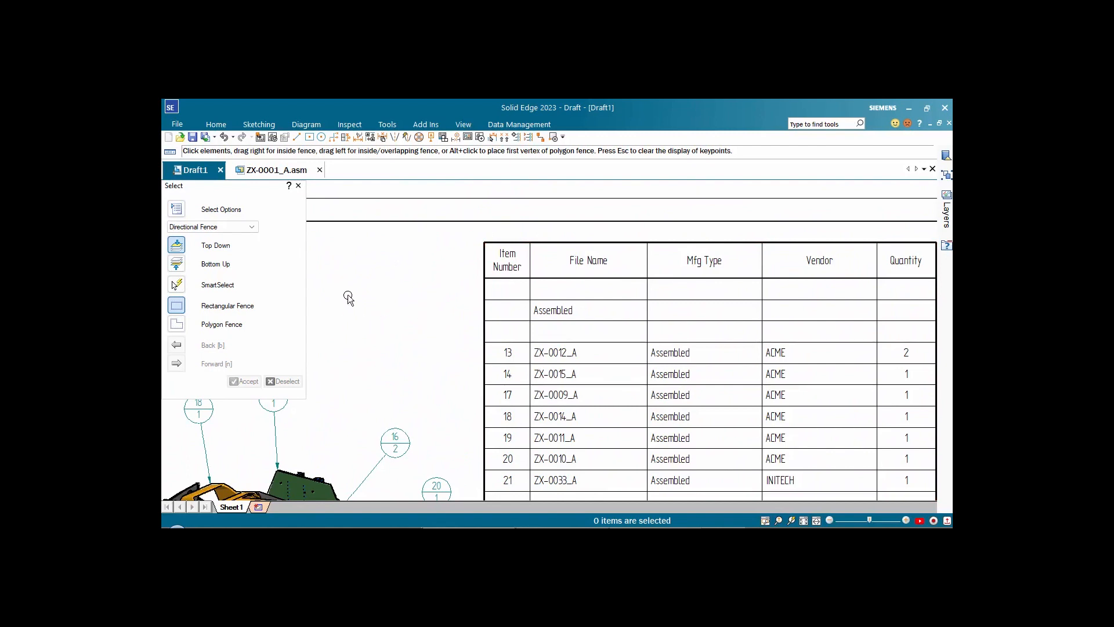
{"action": "left_click", "coordinate": [559, 241]}
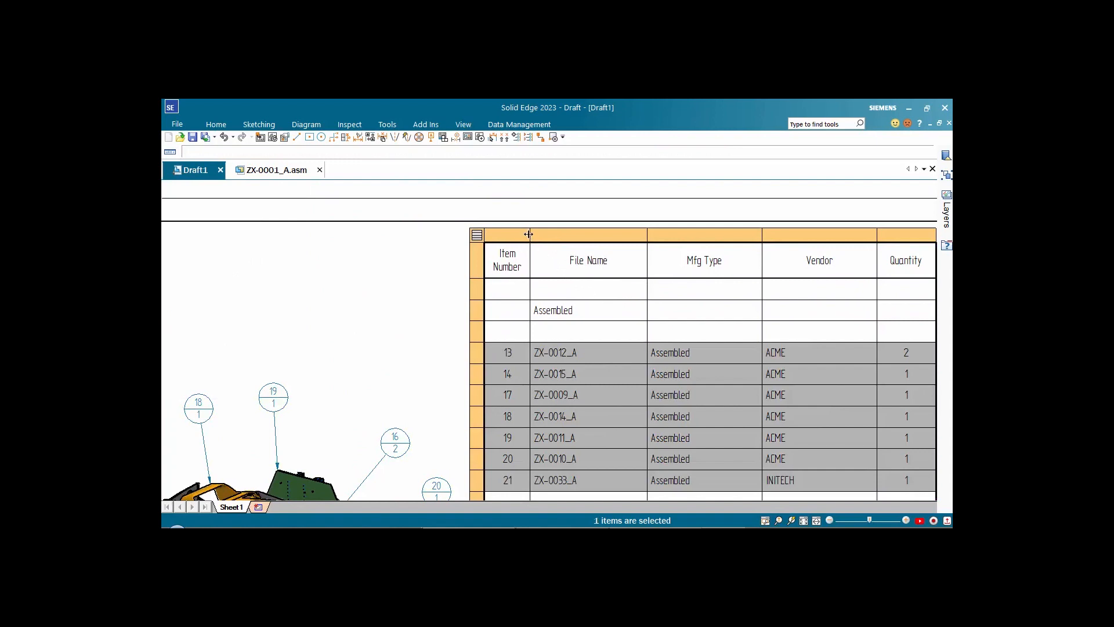
{"action": "left_click_drag", "start_coordinate": [530, 234], "coordinate": [563, 234]}
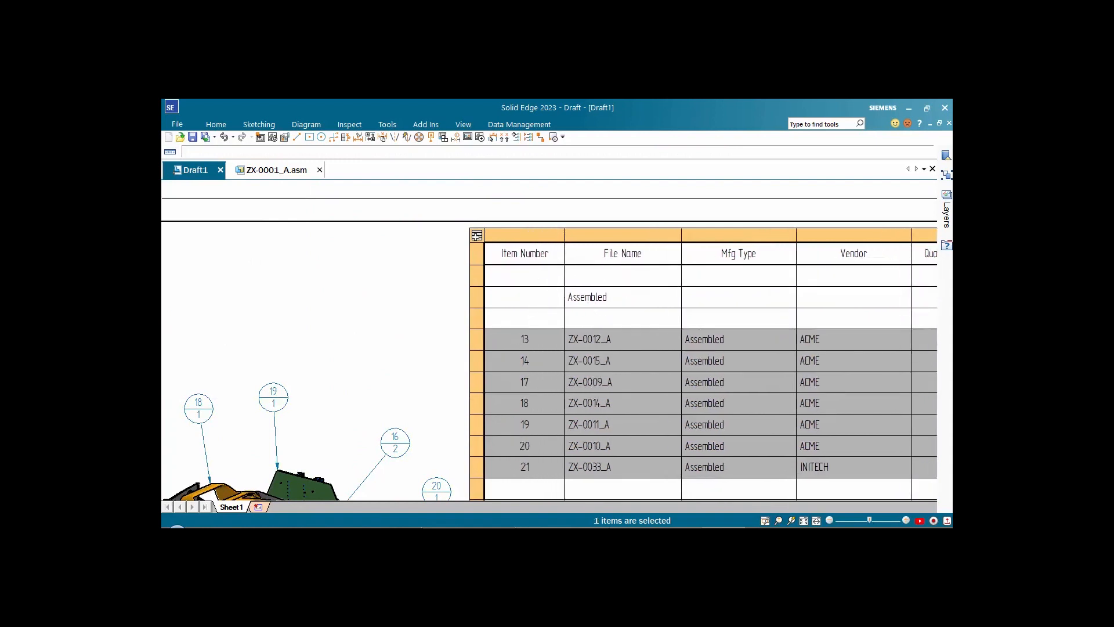
Turn on thumbnails for the parts list and move the thumbnail preview up beside the table's upper corner.
{"action": "left_click", "coordinate": [477, 236]}
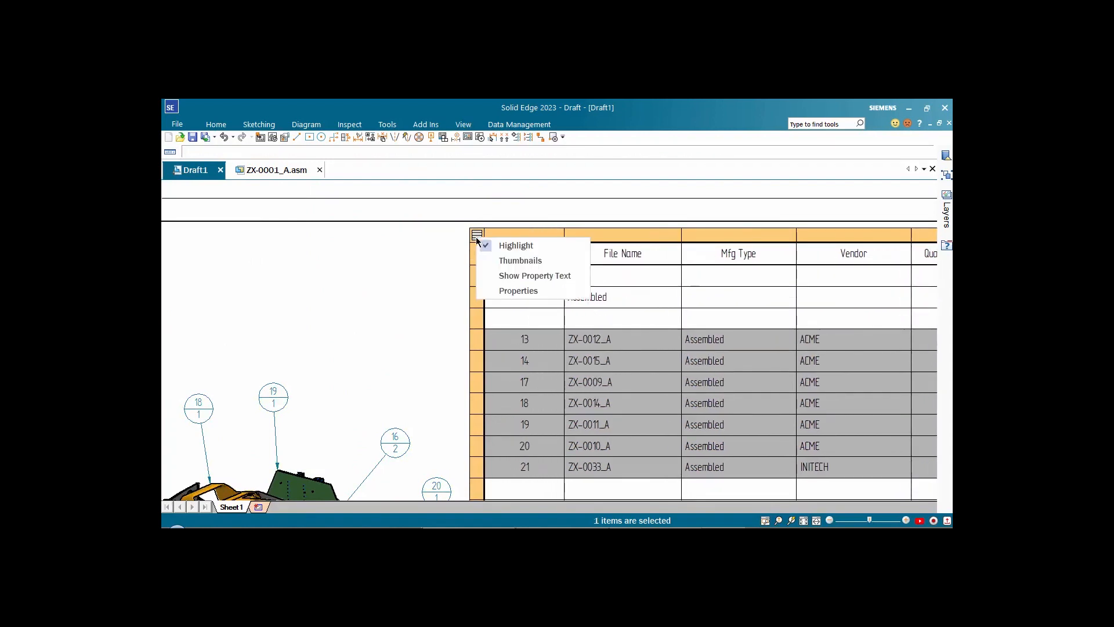
{"action": "left_click", "coordinate": [513, 261]}
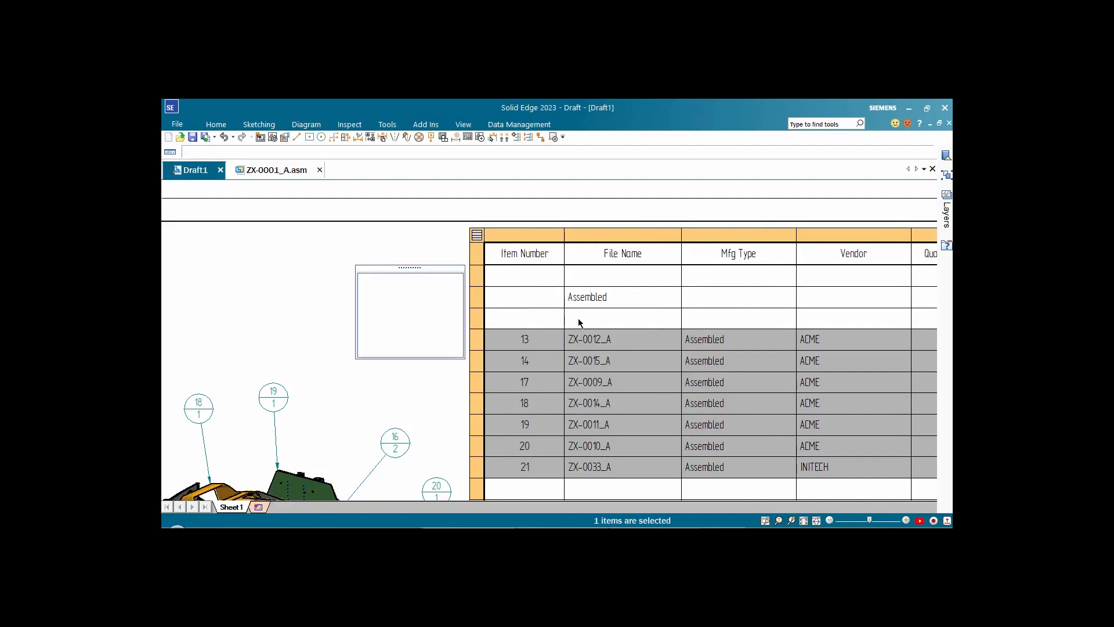
{"action": "scroll", "coordinate": [572, 400], "scroll_direction": "up", "scroll_amount": 5}
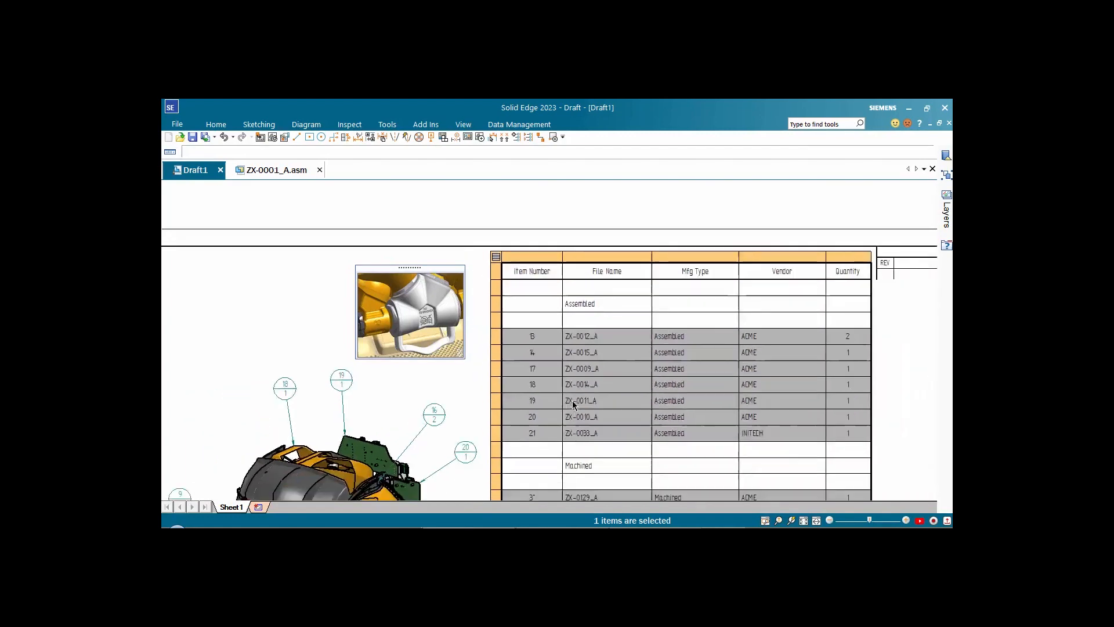
{"action": "scroll", "coordinate": [578, 390], "scroll_direction": "up", "scroll_amount": 1}
{"action": "left_click_drag", "start_coordinate": [420, 270], "coordinate": [461, 216]}
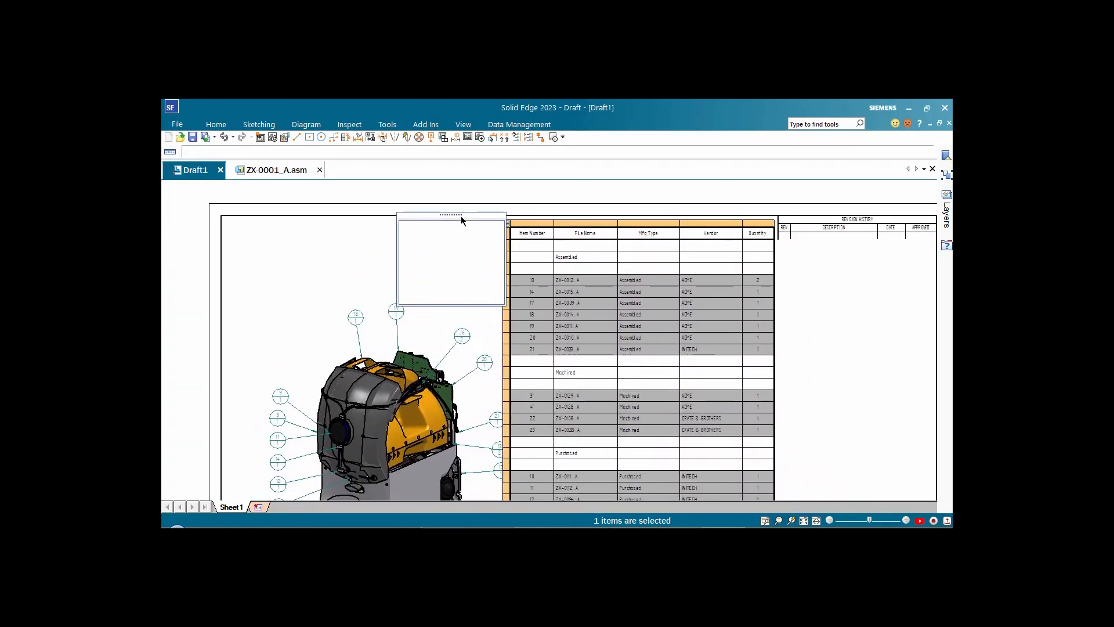
Preview the thumbnails of components ZX-0012_A and ZX-0009_A from the Assembled group of the parts list.
{"action": "double_click", "coordinate": [579, 277]}
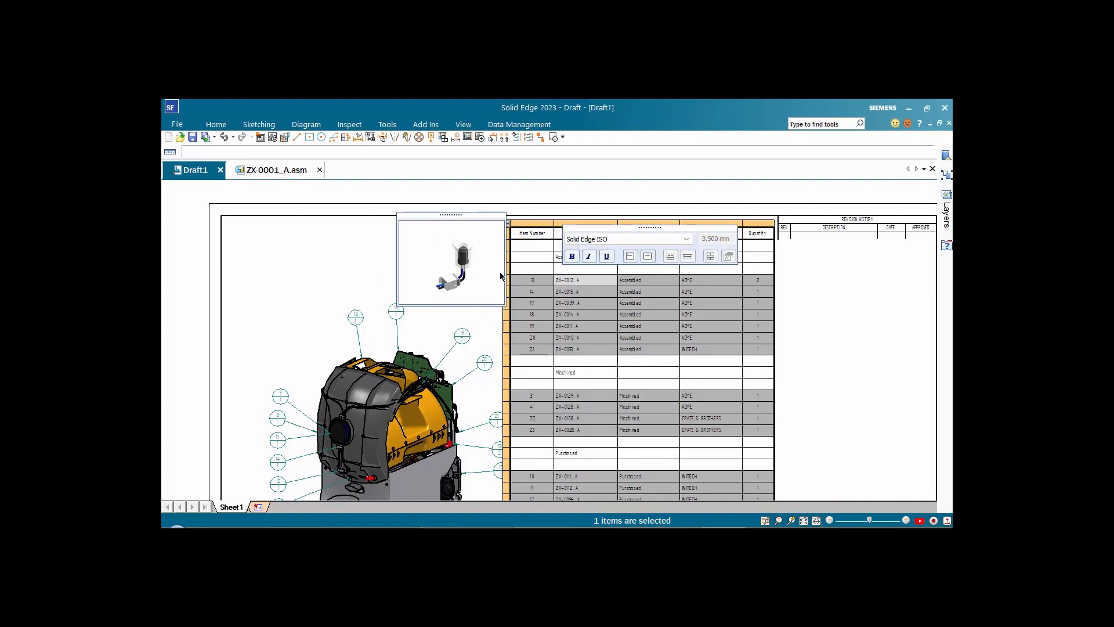
{"action": "left_click", "coordinate": [570, 306]}
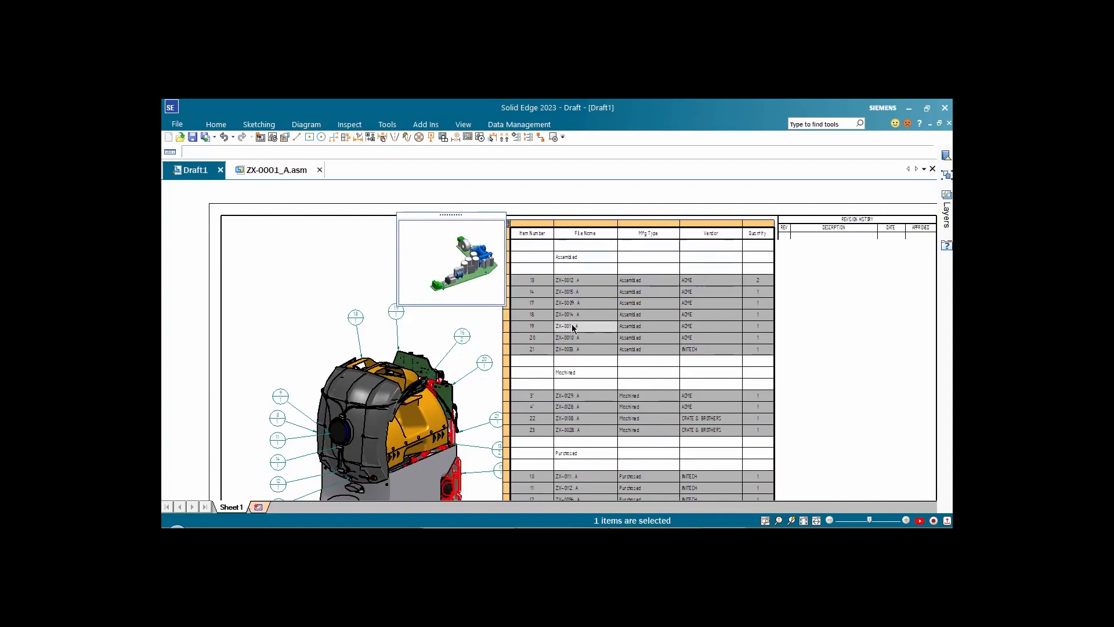
{"action": "scroll", "coordinate": [572, 326], "scroll_direction": "down", "scroll_amount": 2}
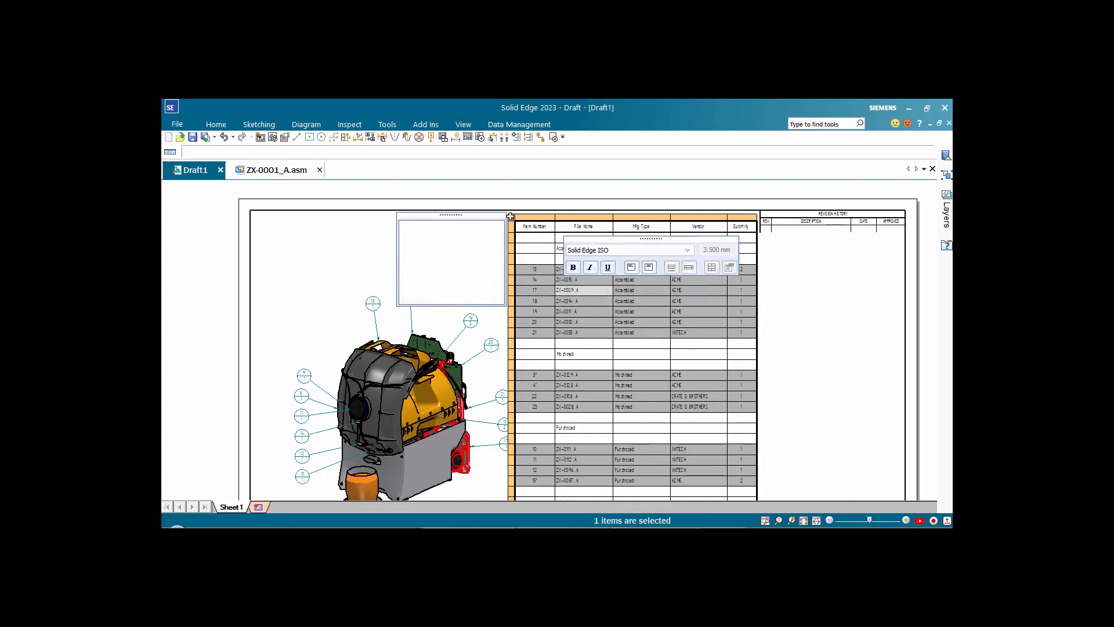
Turn off the parts list thumbnails and change the font of the entire table to Arial.
{"action": "right_click", "coordinate": [510, 217]}
{"action": "left_click", "coordinate": [577, 256]}
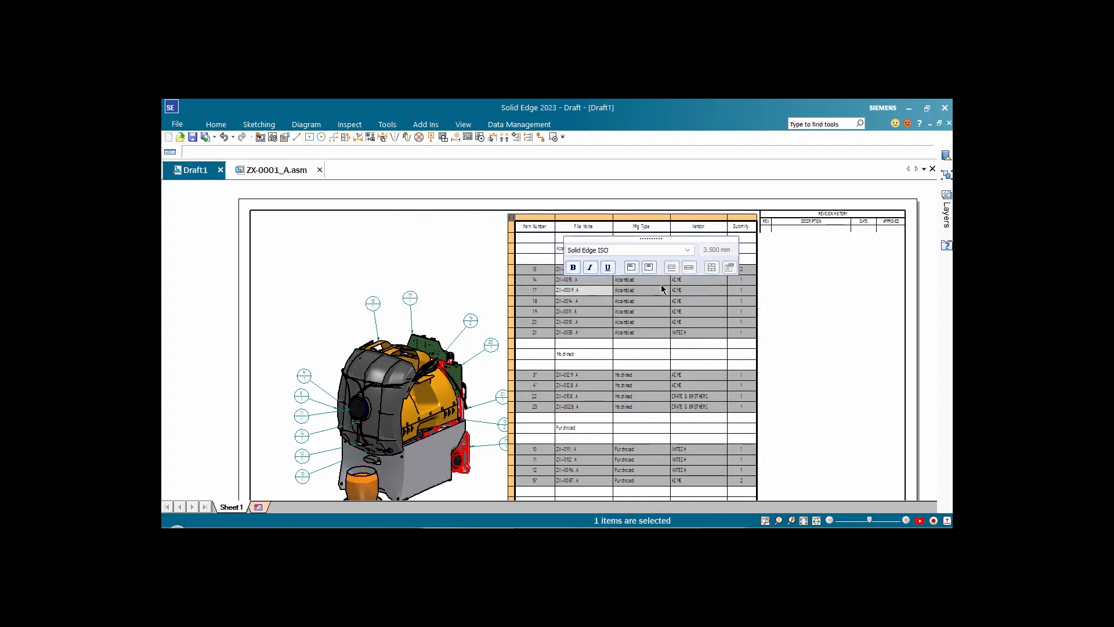
{"action": "scroll", "coordinate": [702, 308], "scroll_direction": "up", "scroll_amount": 2}
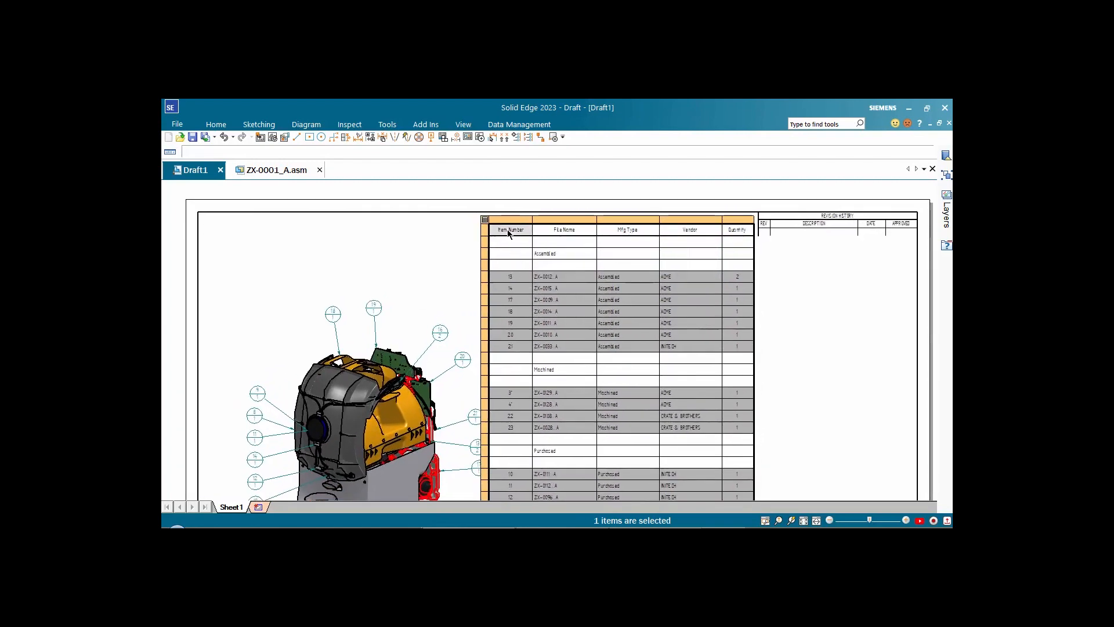
{"action": "scroll", "coordinate": [640, 308], "scroll_direction": "down", "scroll_amount": 4}
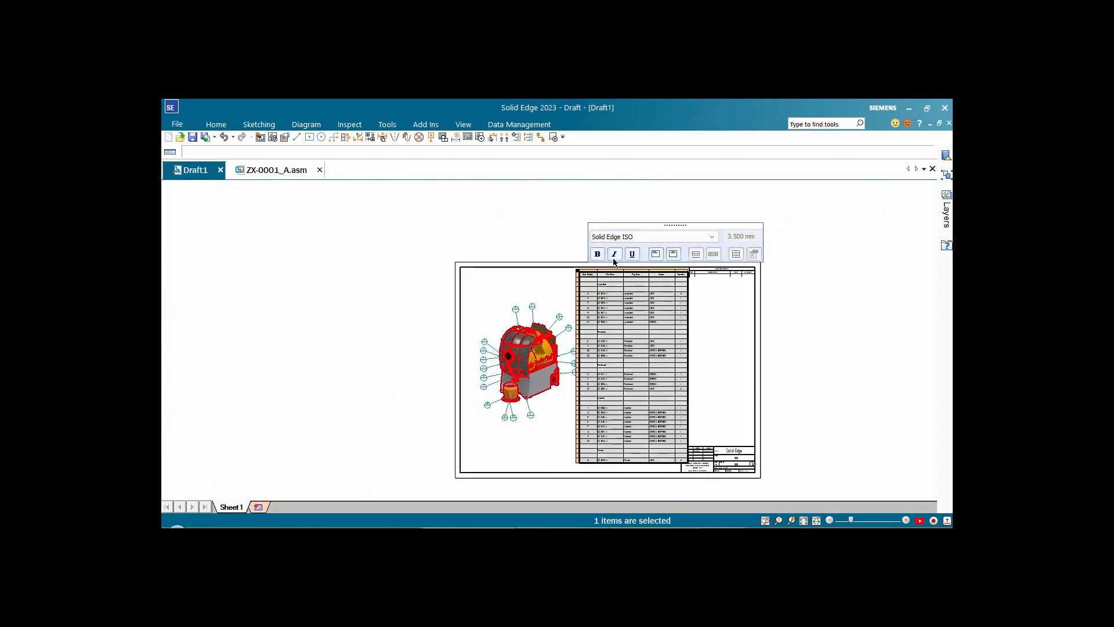
{"action": "left_click", "coordinate": [711, 236]}
{"action": "left_click_drag", "start_coordinate": [714, 446], "coordinate": [714, 270]}
{"action": "left_click", "coordinate": [600, 346]}
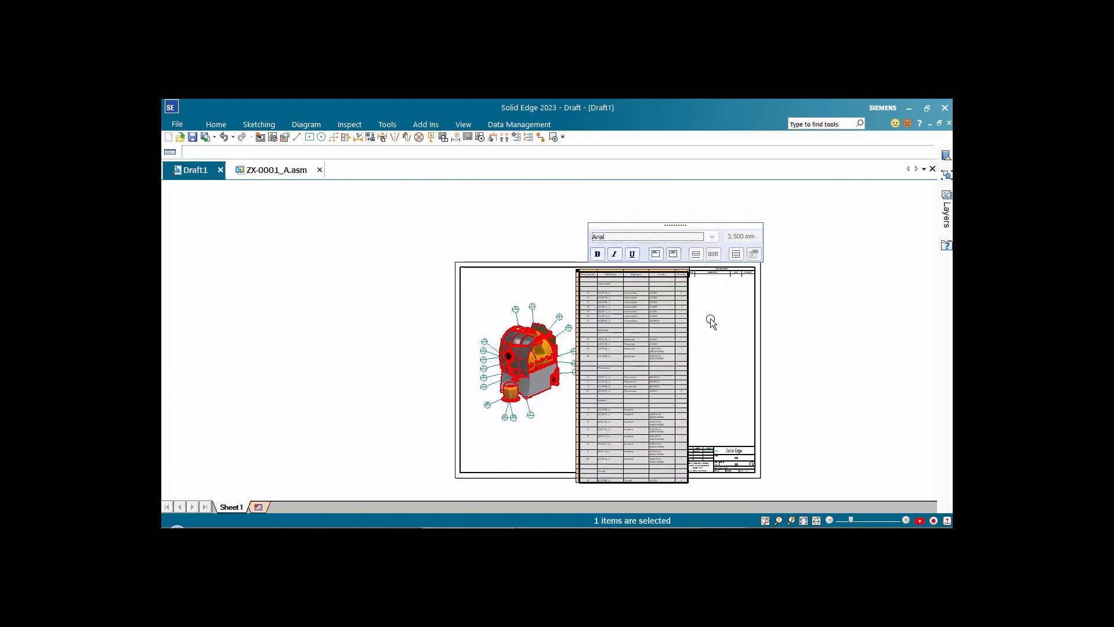
{"action": "key", "text": "Escape"}
Make the parts list's column headings, from Item Number through Quantity, bold.
{"action": "scroll", "coordinate": [627, 267], "scroll_direction": "up", "scroll_amount": 5}
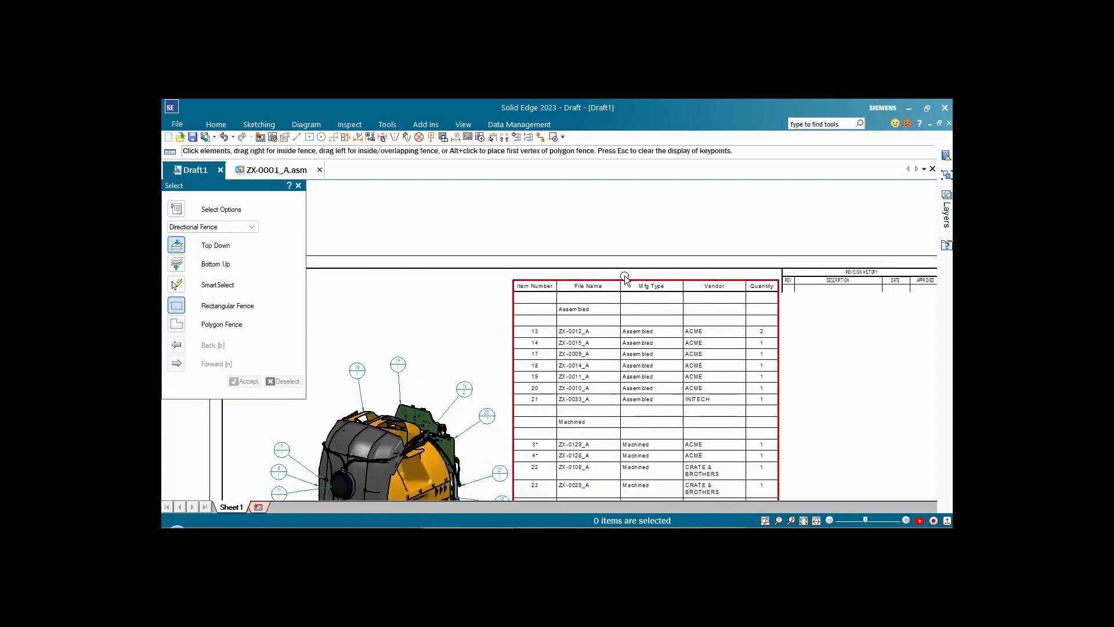
{"action": "left_click", "coordinate": [486, 291]}
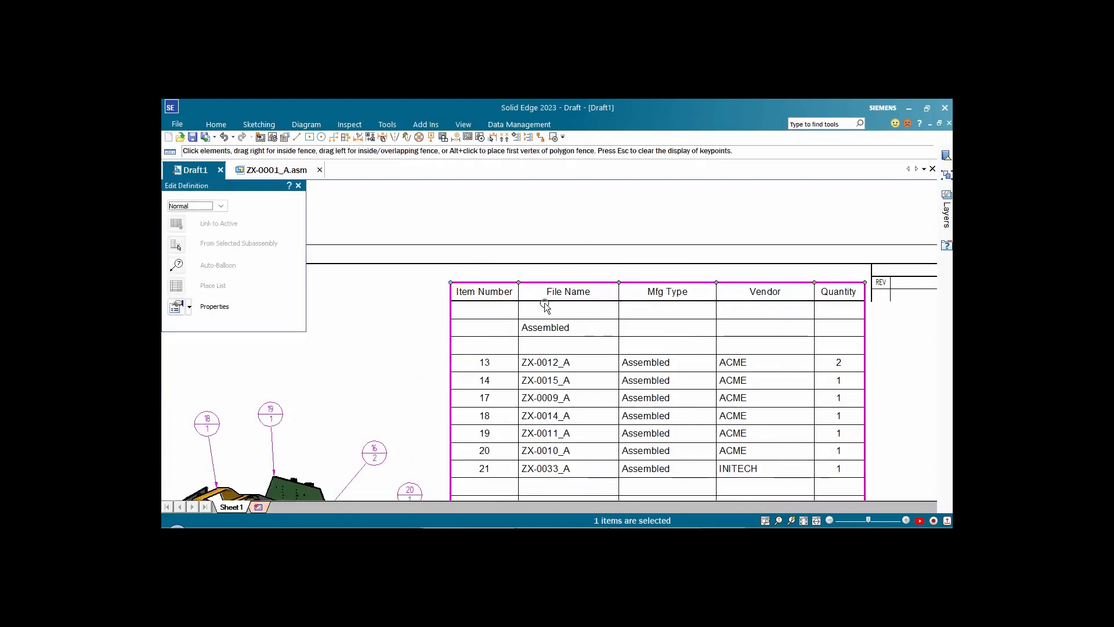
{"action": "double_click", "coordinate": [556, 282]}
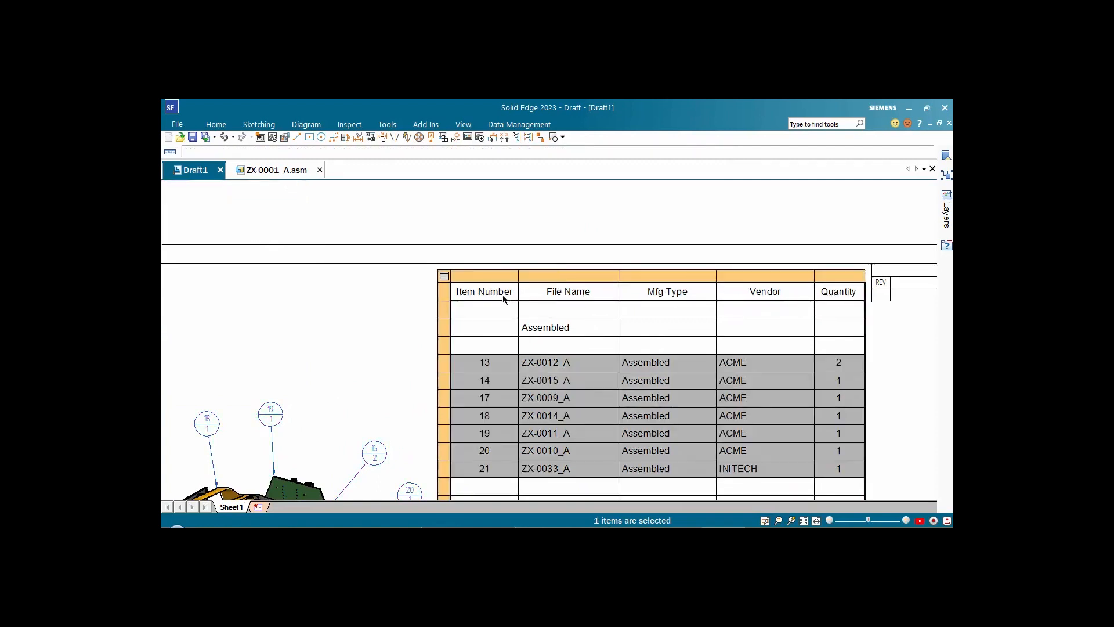
{"action": "left_click", "coordinate": [835, 294], "text": "shift"}
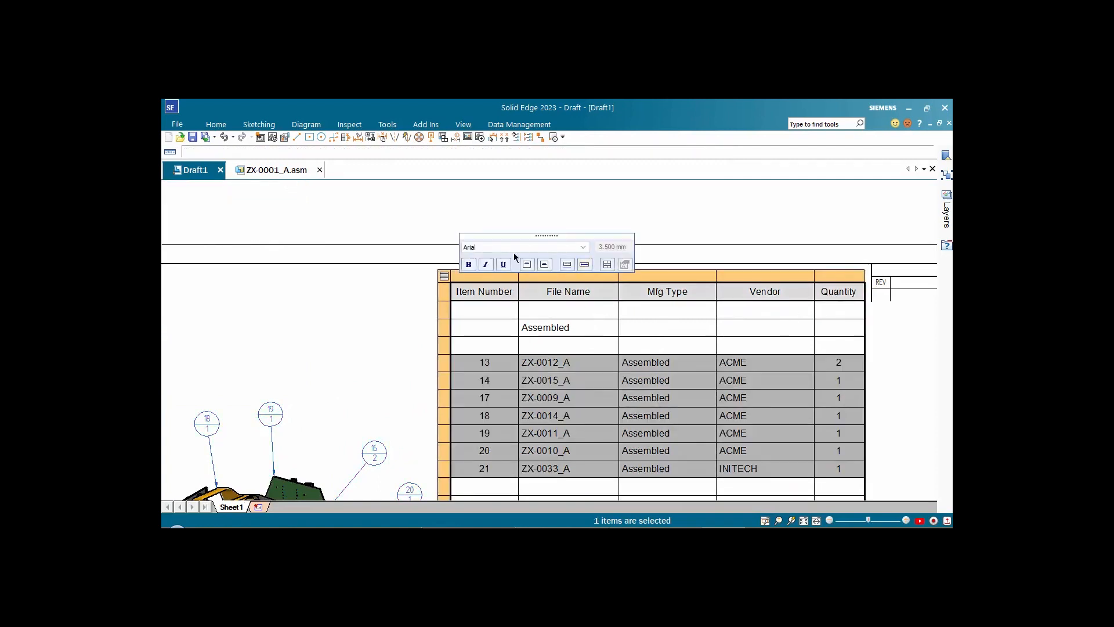
{"action": "left_click", "coordinate": [470, 266]}
{"action": "left_click", "coordinate": [890, 365]}
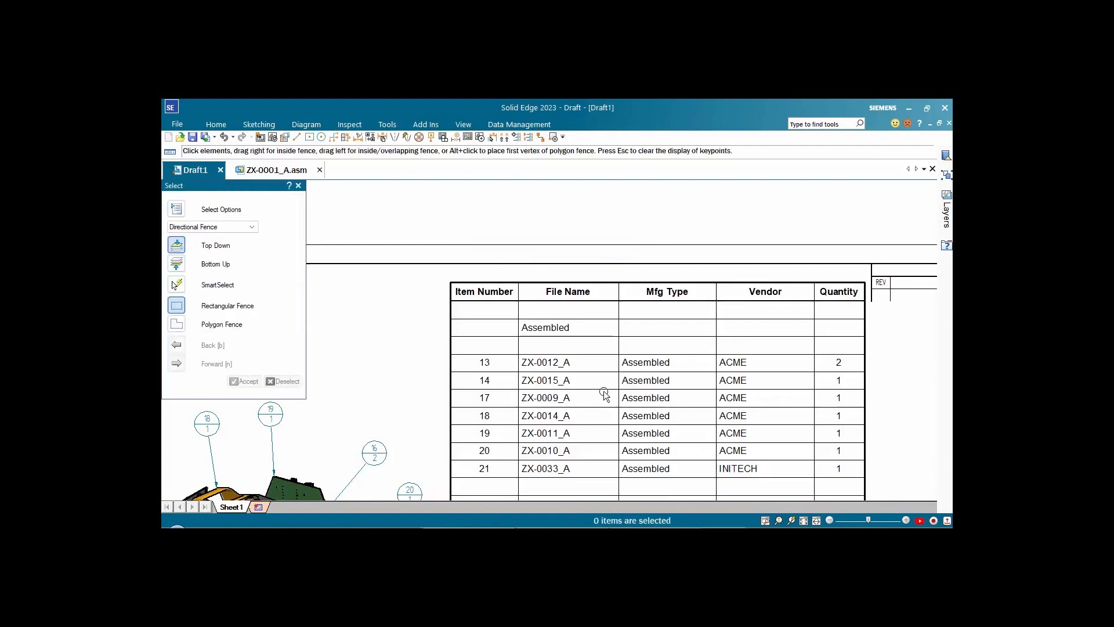
Review the reformatted parts list beside the assembly view, from its headings through the Assembled, Machined, Purchased, Injected and Turned groups.
{"action": "scroll", "coordinate": [646, 381], "scroll_direction": "up", "scroll_amount": 2}
{"action": "scroll", "coordinate": [646, 380], "scroll_direction": "down", "scroll_amount": 3}
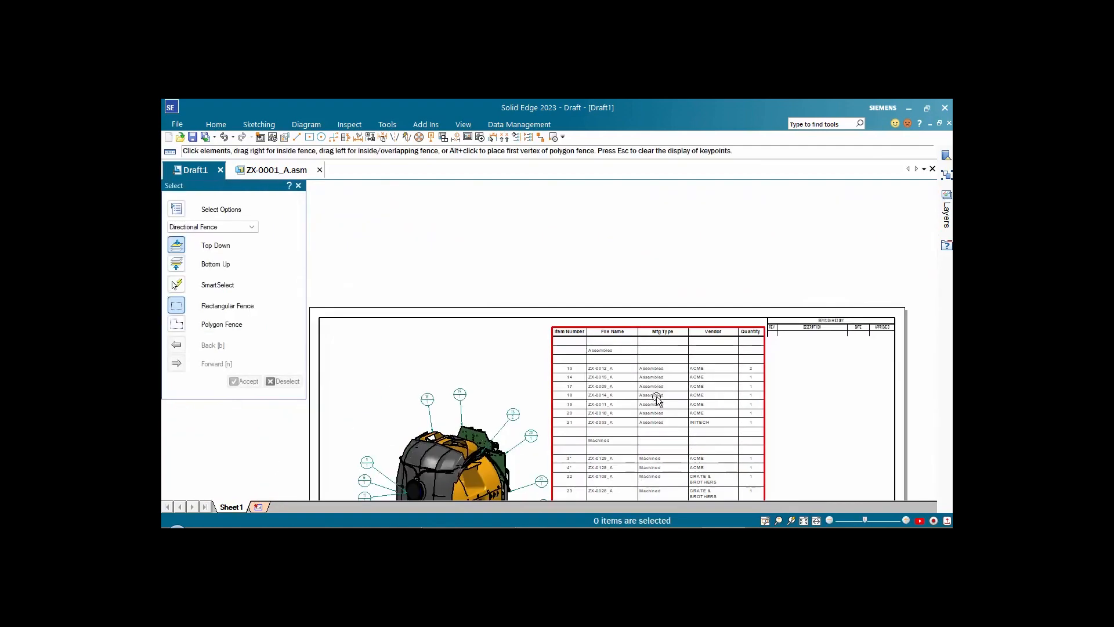
{"action": "scroll", "coordinate": [655, 398], "scroll_direction": "down", "scroll_amount": 3}
{"action": "scroll", "coordinate": [670, 290], "scroll_direction": "down", "scroll_amount": 2}
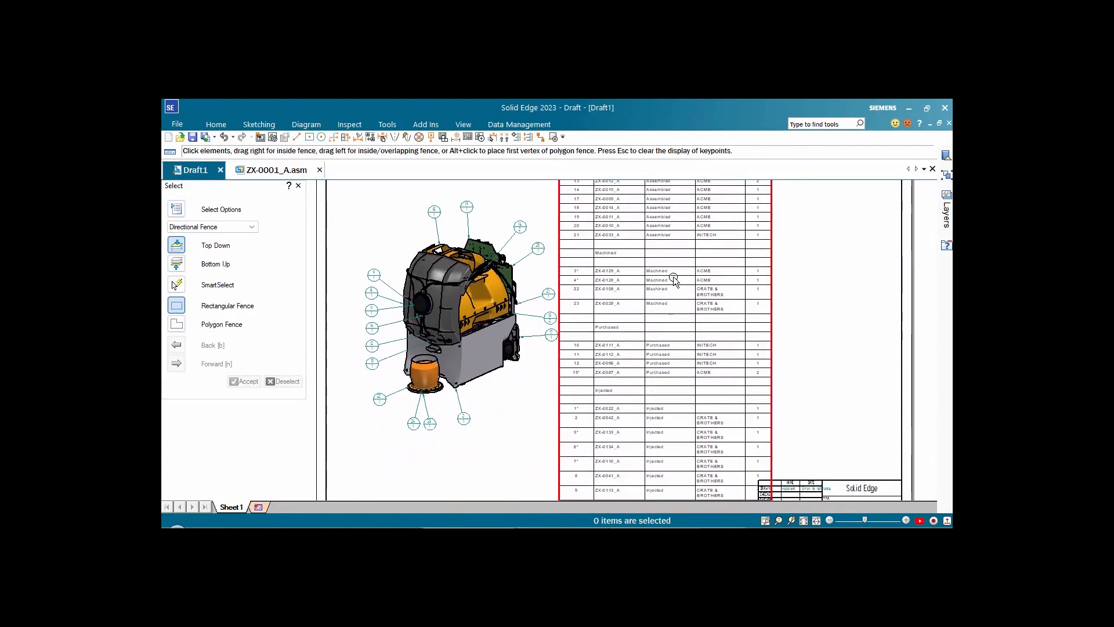
{"action": "scroll", "coordinate": [644, 288], "scroll_direction": "up", "scroll_amount": 2}
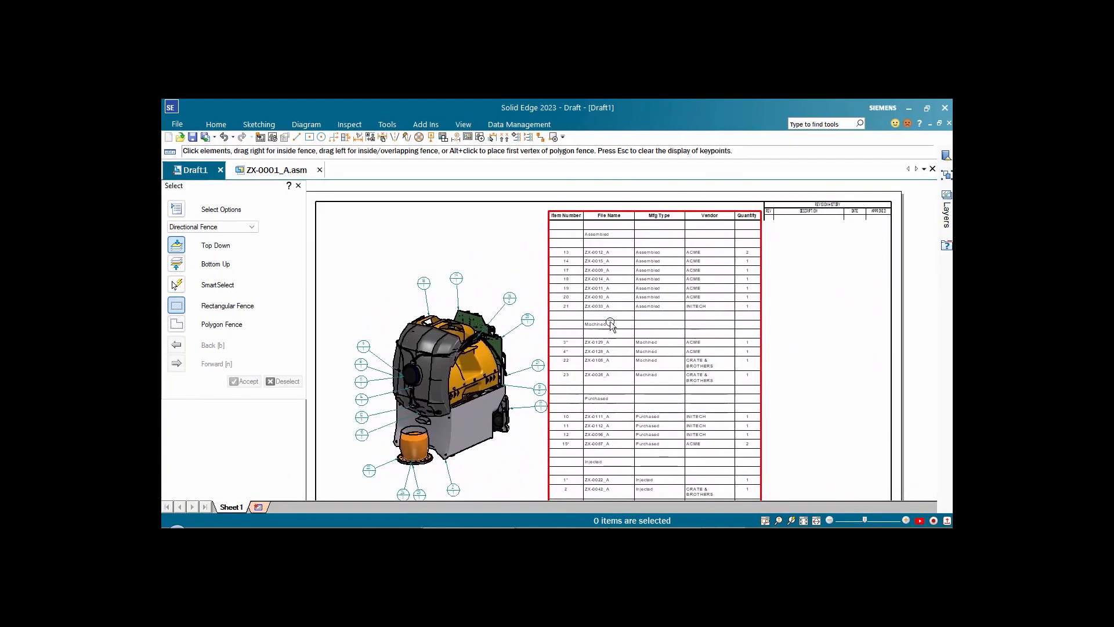
{"action": "middle_click_drag", "start_coordinate": [637, 380], "coordinate": [644, 337]}
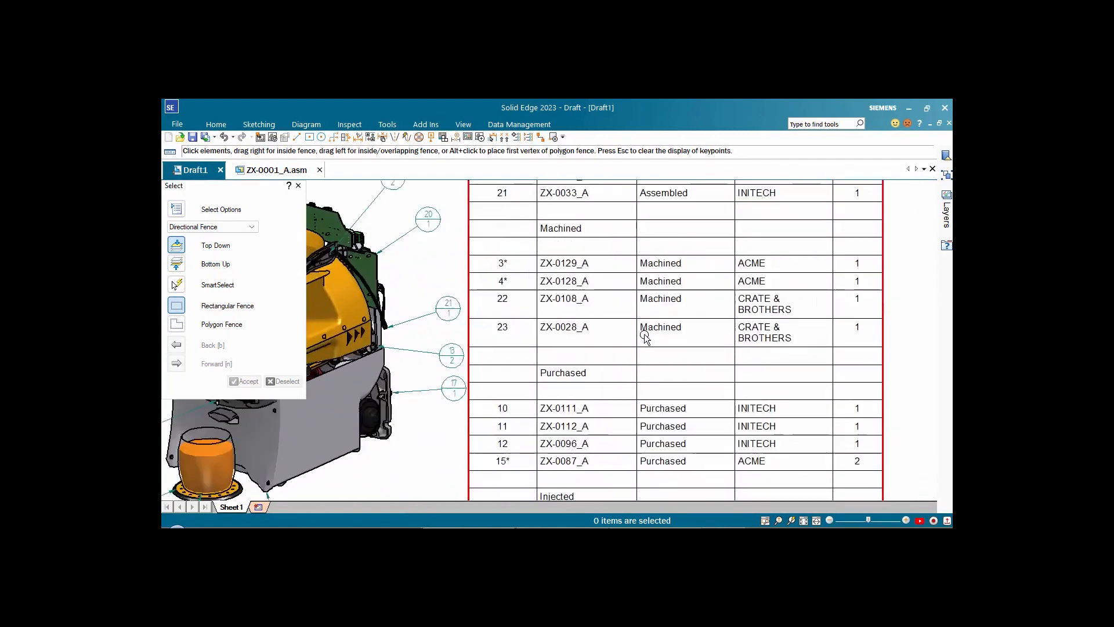
{"action": "scroll", "coordinate": [645, 337], "scroll_direction": "down", "scroll_amount": 4}
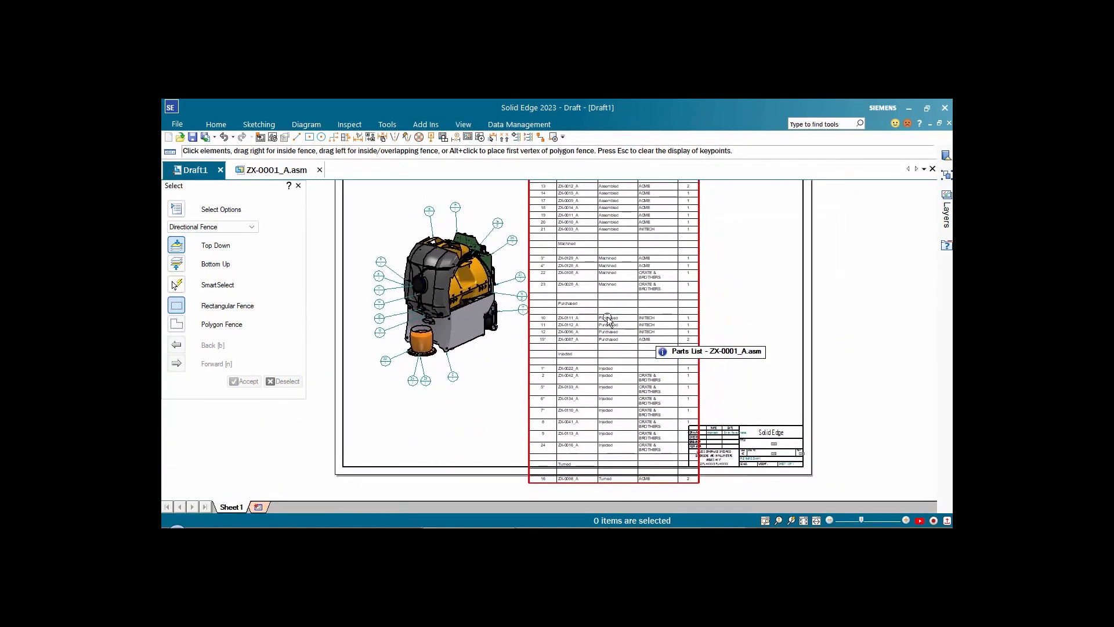
{"action": "scroll", "coordinate": [614, 328], "scroll_direction": "up", "scroll_amount": 3}
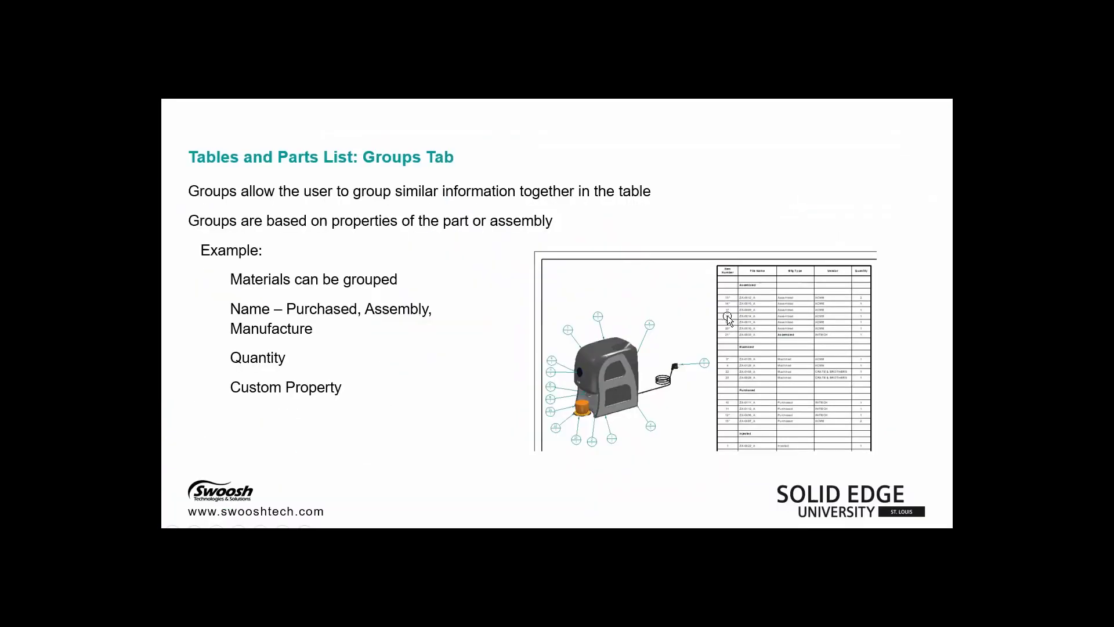
{"action": "left_click", "coordinate": [728, 317]}
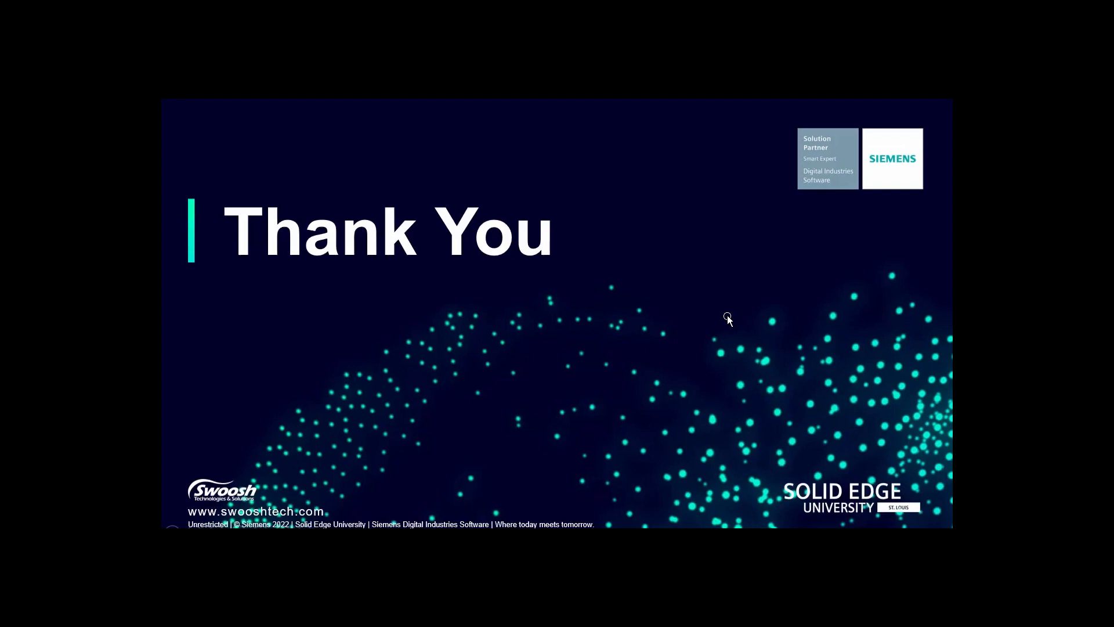